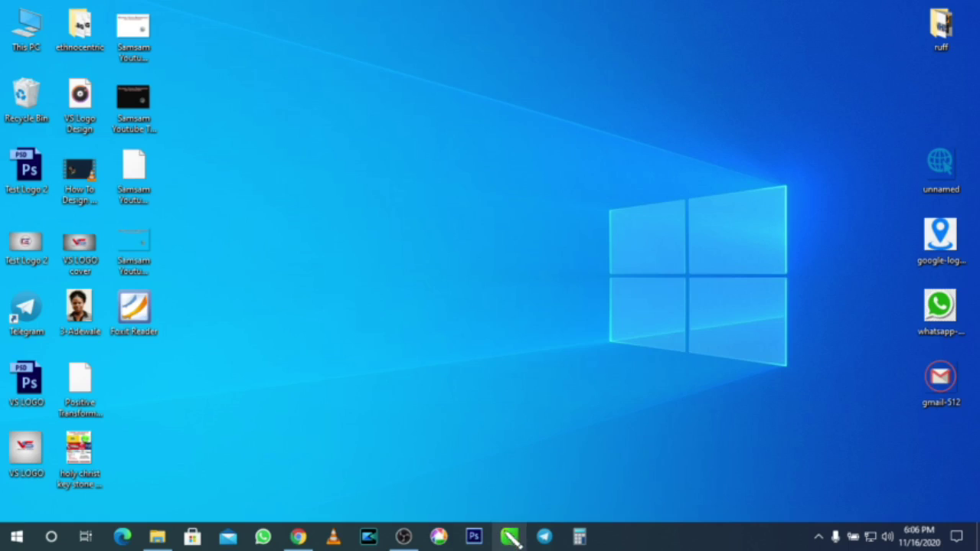
Step: Launch CorelDRAW 2020 and refresh the Windows desktop while the program loads
click(508, 539)
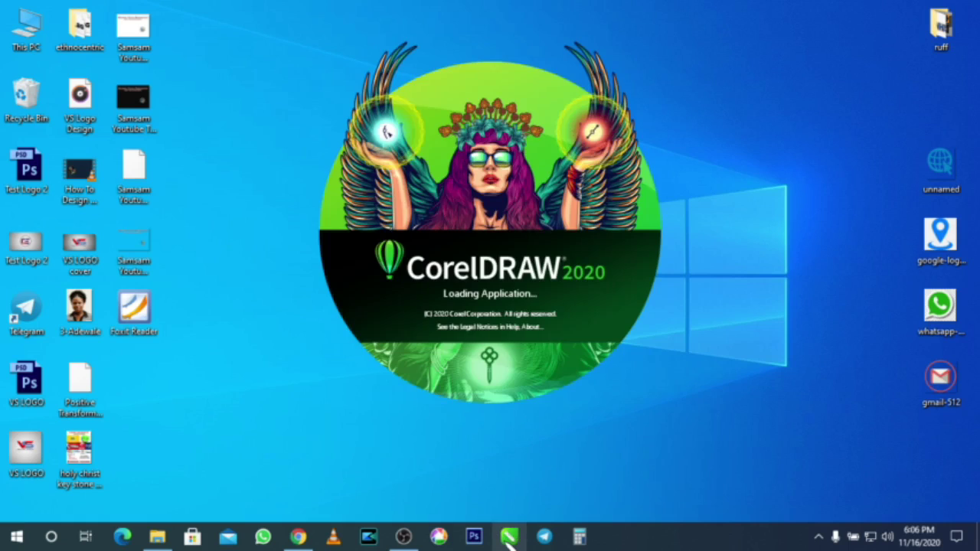
drag(863, 157, 974, 437)
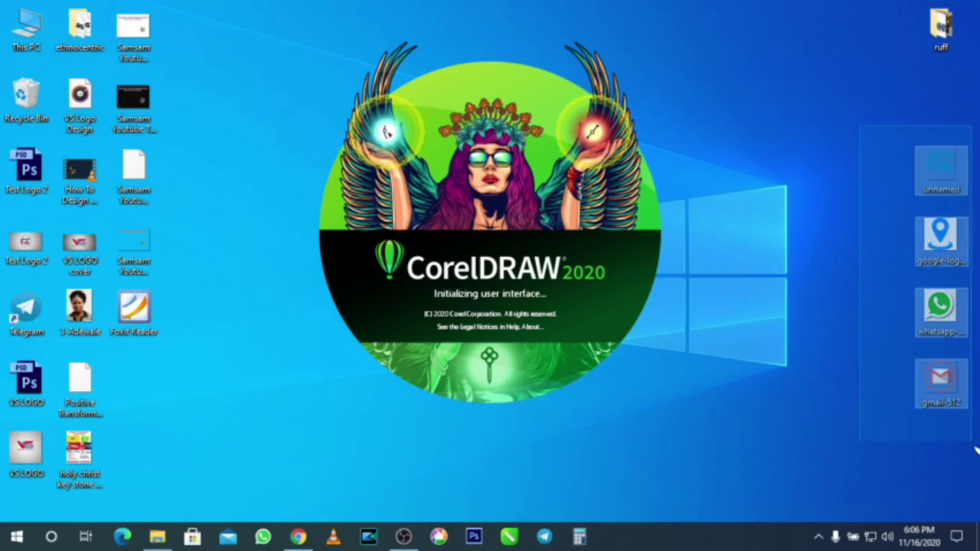
click(873, 181)
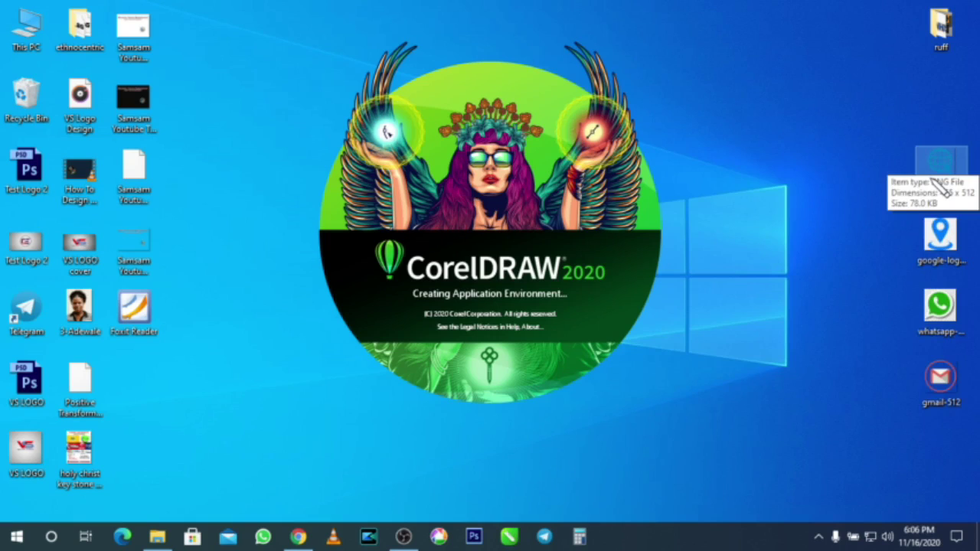
click(942, 239)
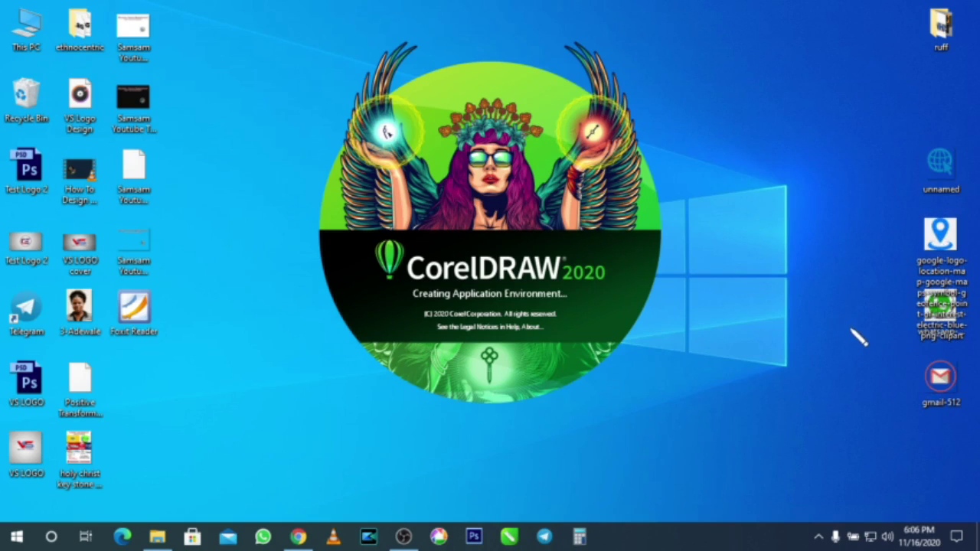
right_click(893, 360)
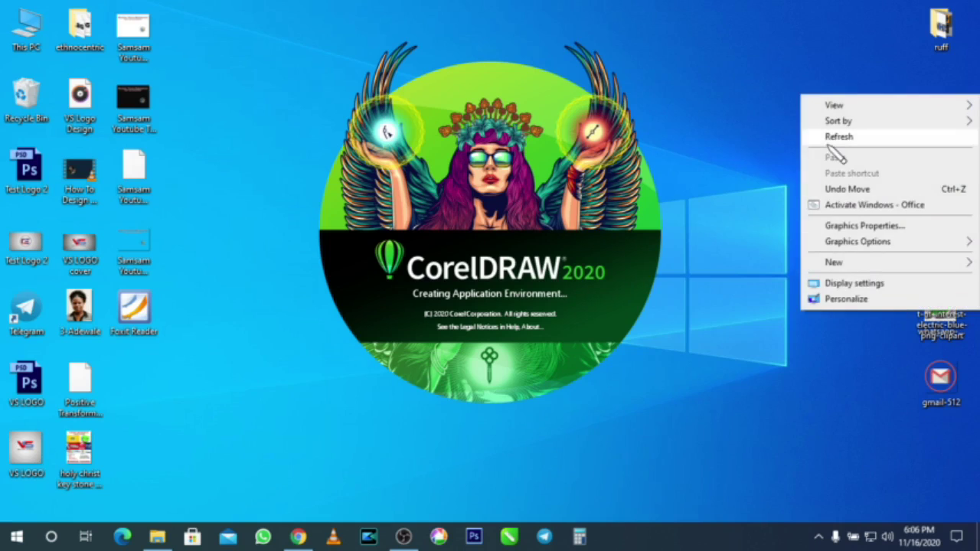
click(857, 134)
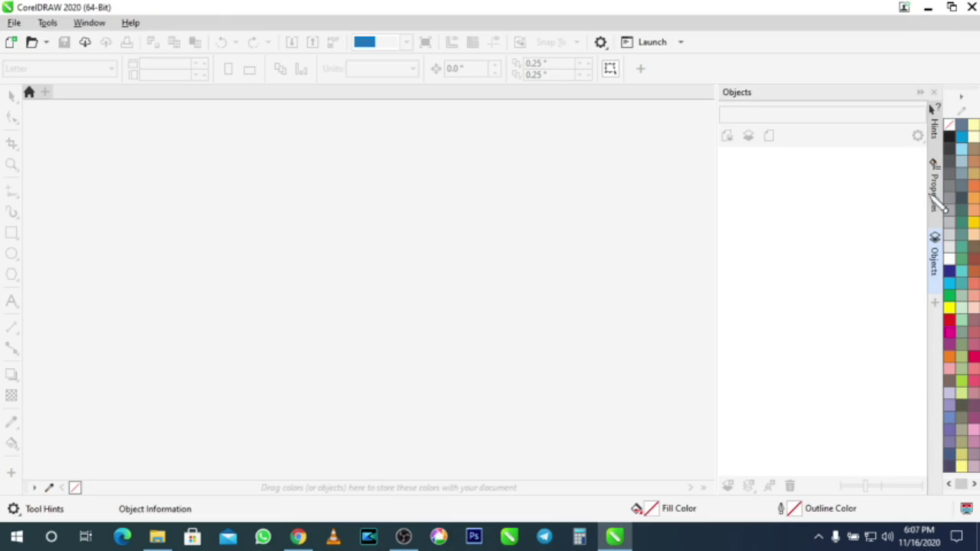
Step: Minimise the CorelDRAW window, then restore it from the taskbar
click(928, 9)
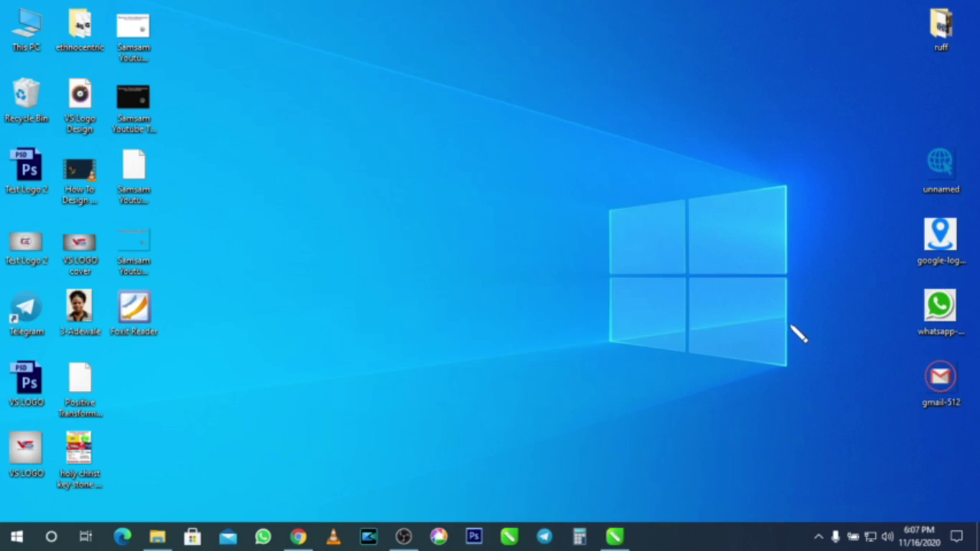
mouse_move(634, 536)
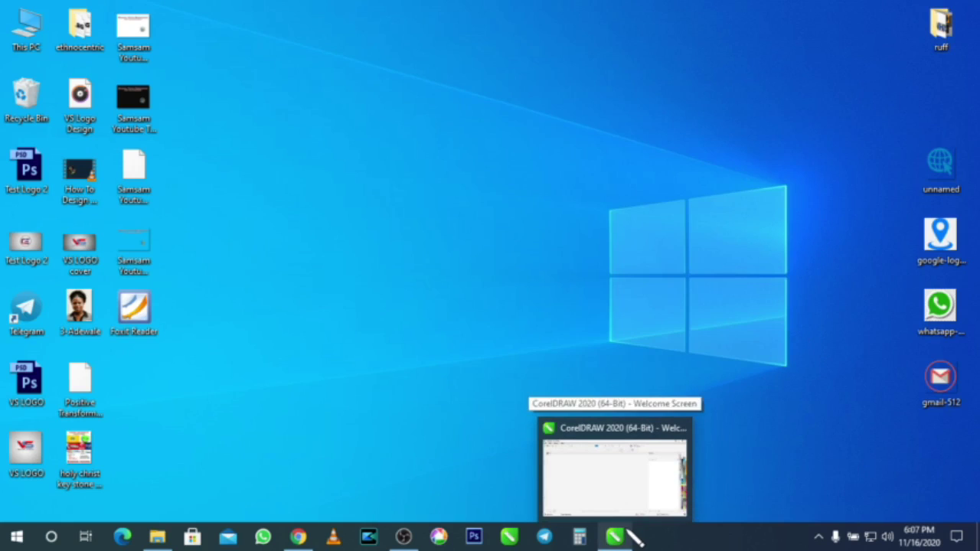
click(634, 536)
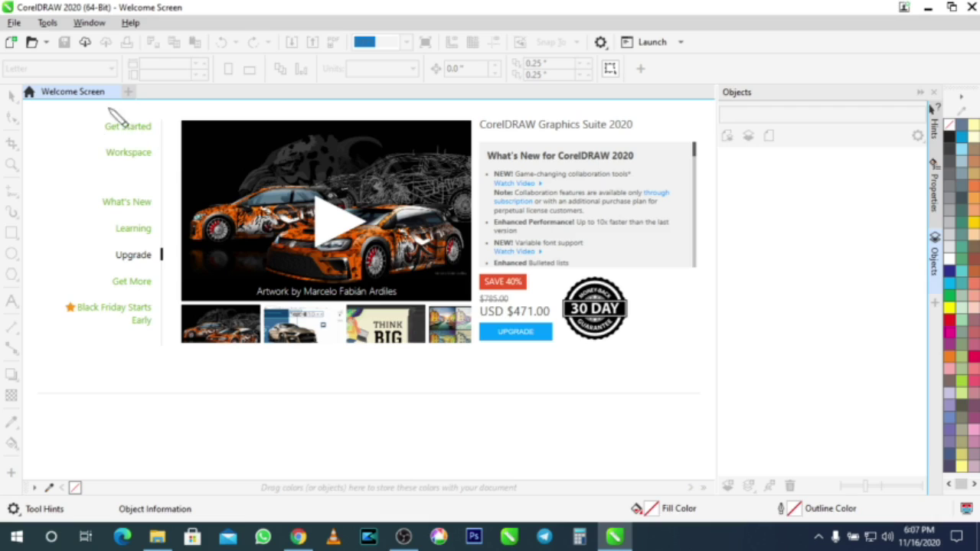
Step: Open the Create a New Document dialog from the Welcome Screen's Get Started page
click(130, 128)
key(super+plus)
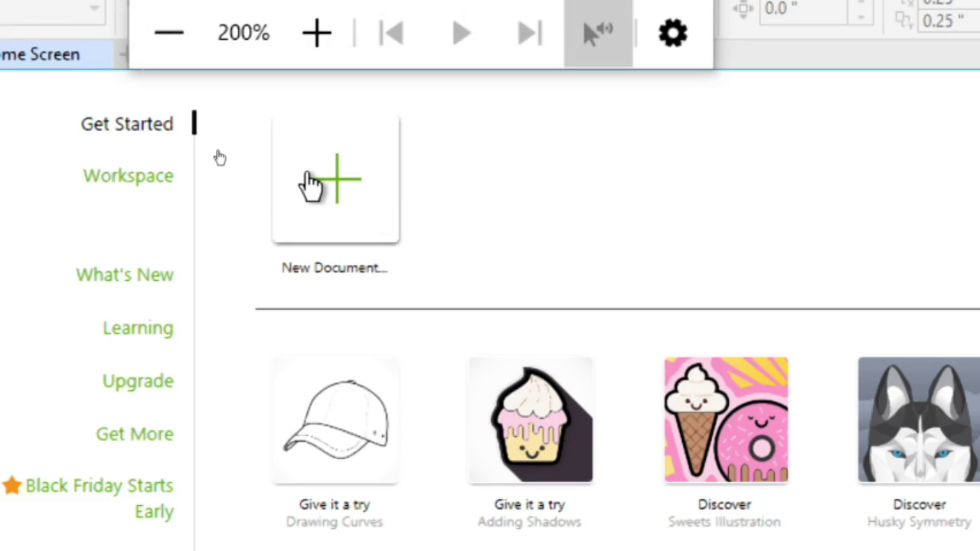
click(325, 199)
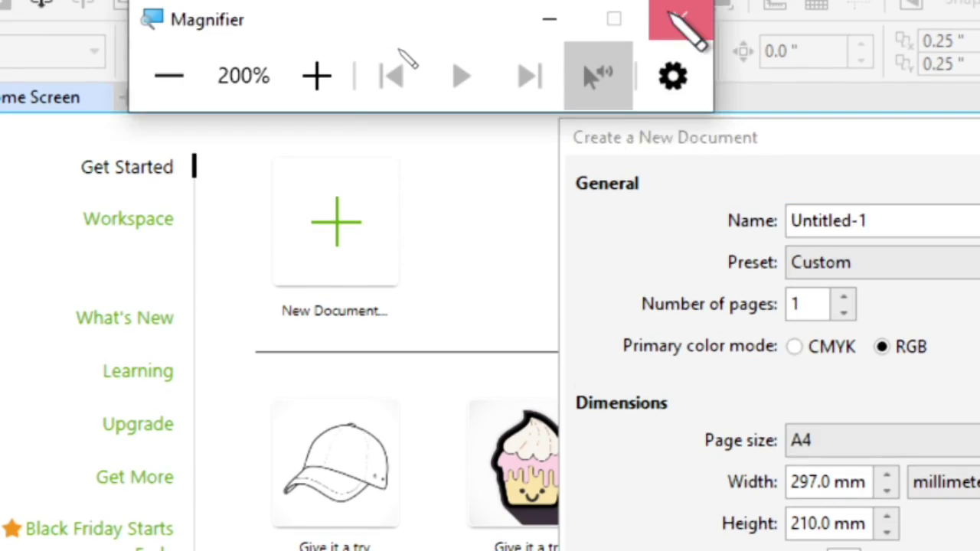
Step: Enter 'Complimentary Card Test 1' as the new document's name
click(676, 19)
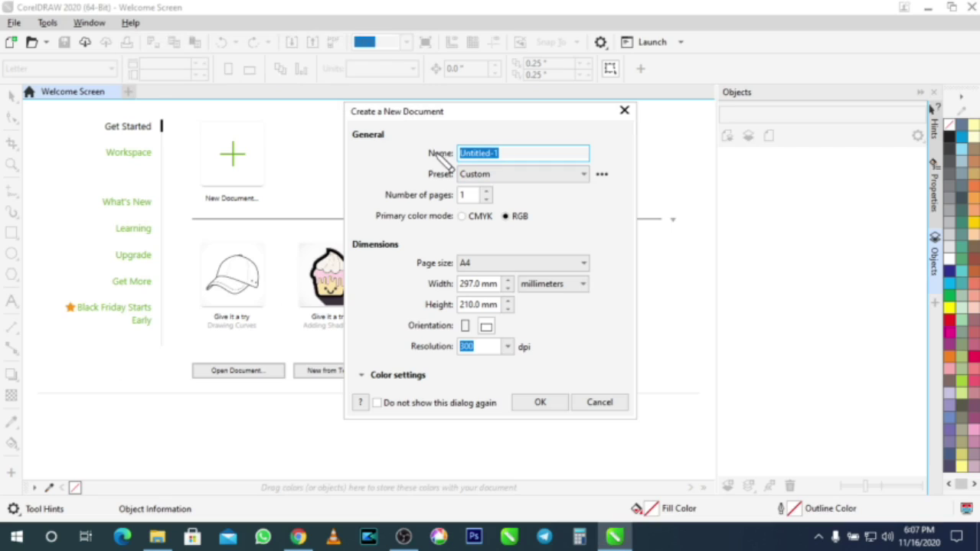
text(Complimentary CAr)
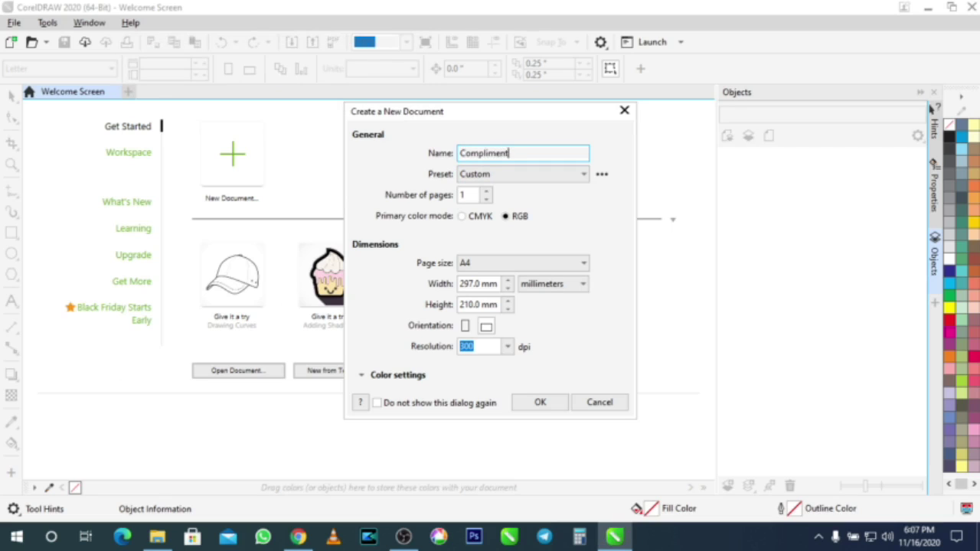
key(BackSpace)
key(BackSpace)
text(ard Test 1)
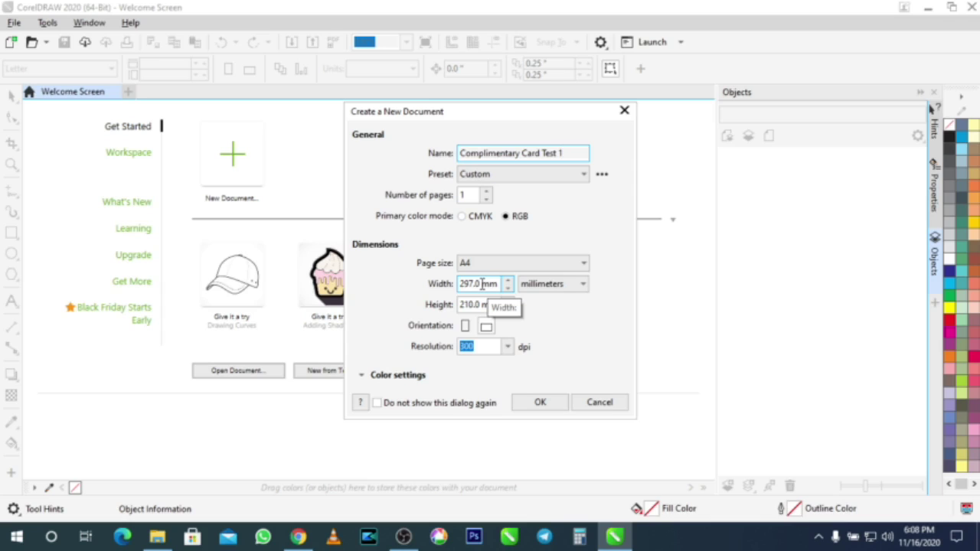
Step: Set the page units to inches with width 3.5 and height 2, and create the document
click(557, 284)
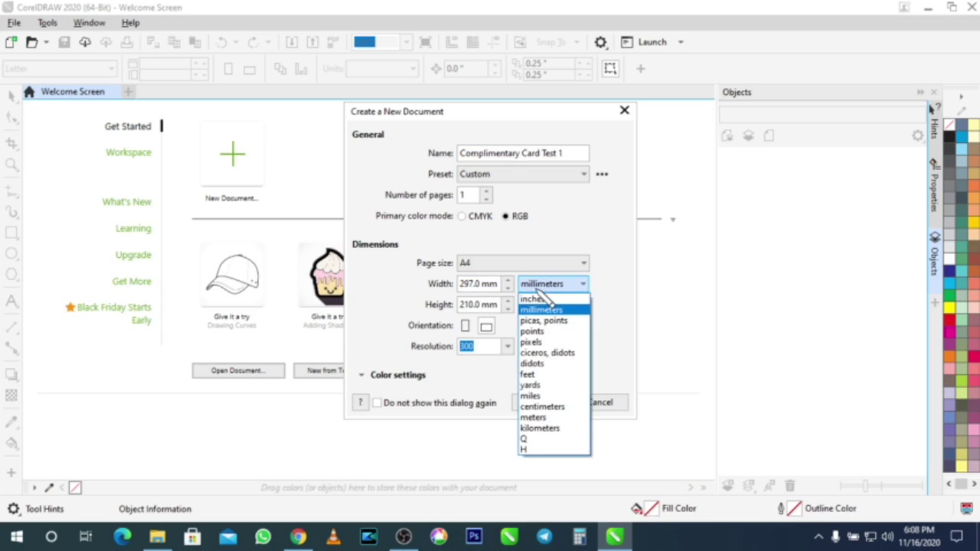
click(547, 297)
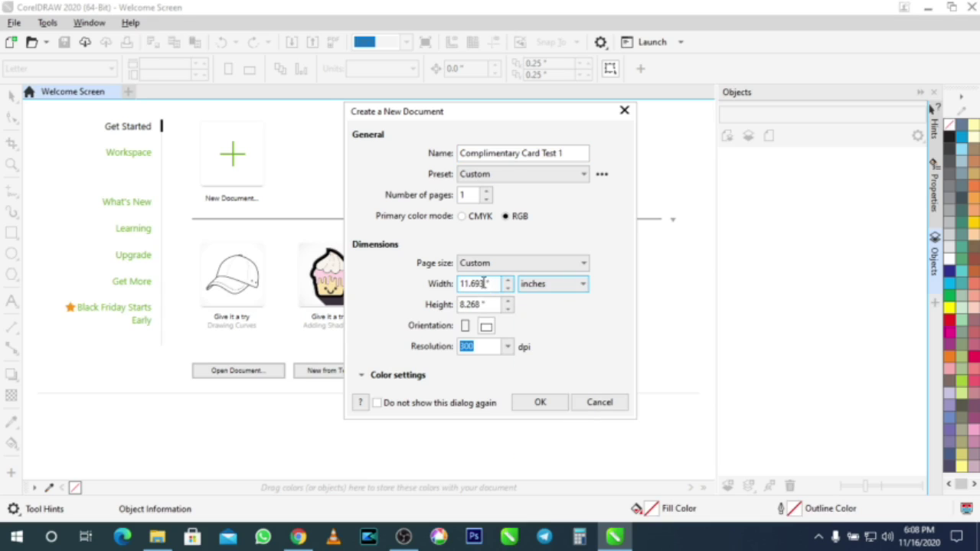
click(570, 285)
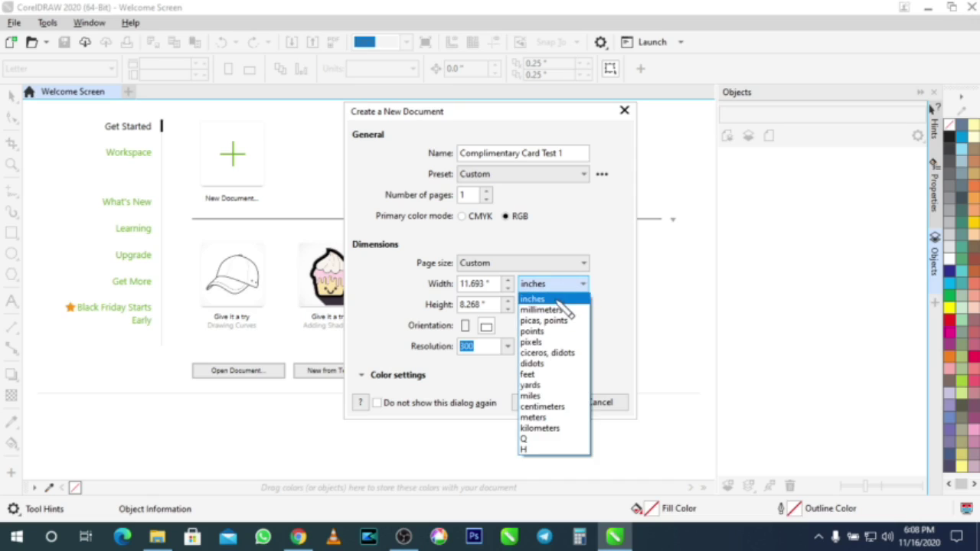
click(559, 299)
click(470, 284)
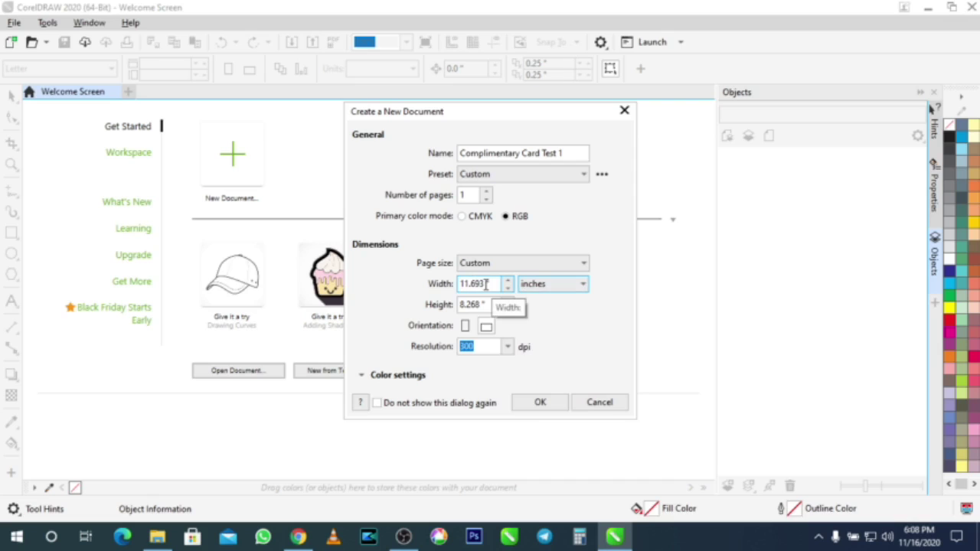
drag(486, 284, 391, 291)
text(3.5)
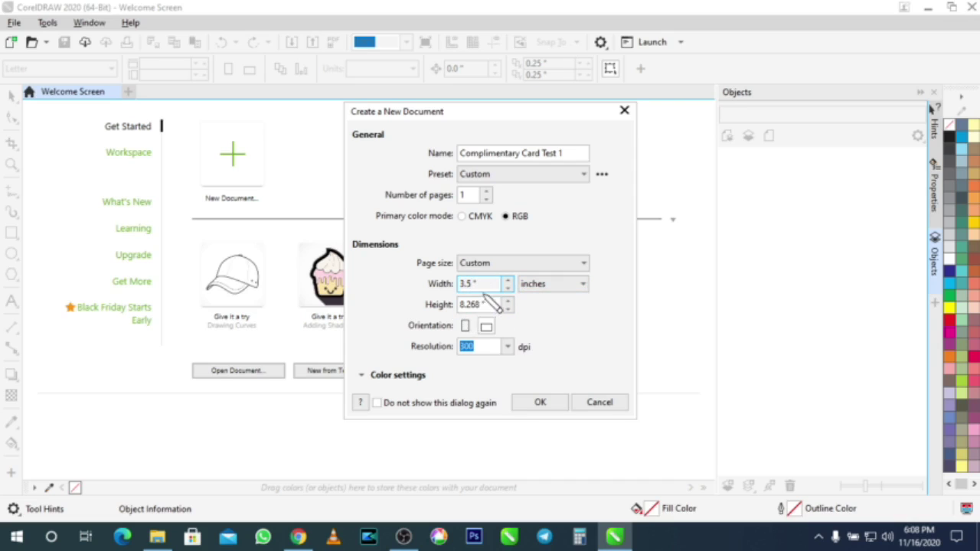
click(480, 303)
drag(479, 301, 426, 295)
text(2)
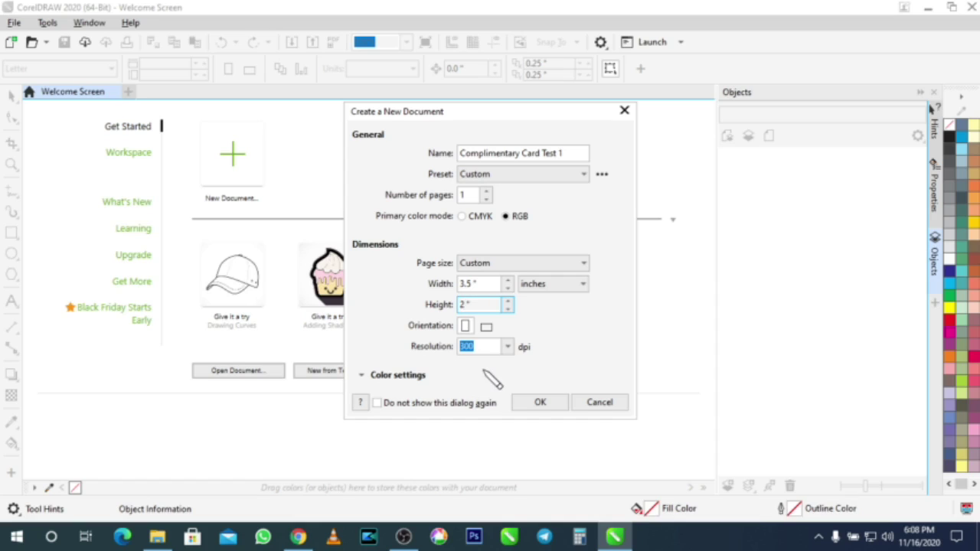
click(528, 403)
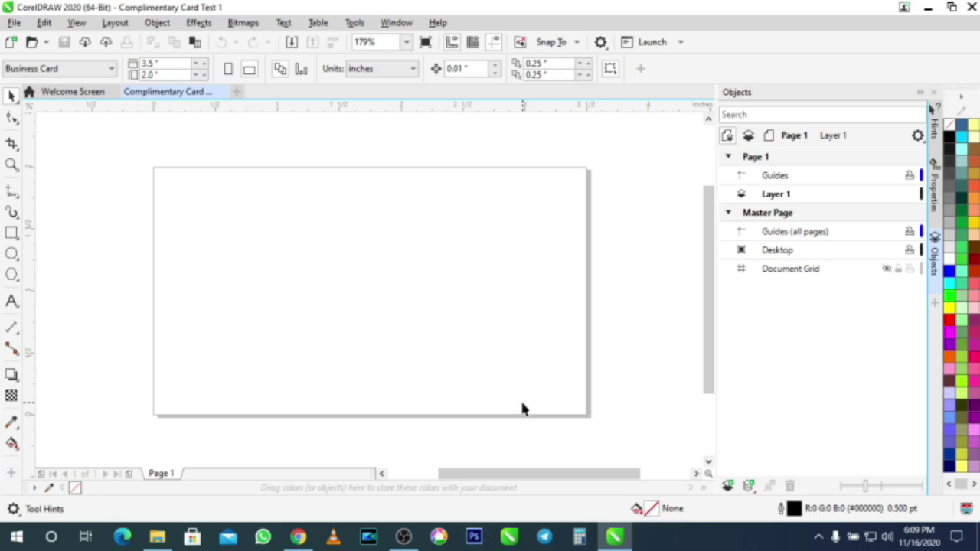
scroll(347, 244, down, 1)
scroll(347, 244, up, 1)
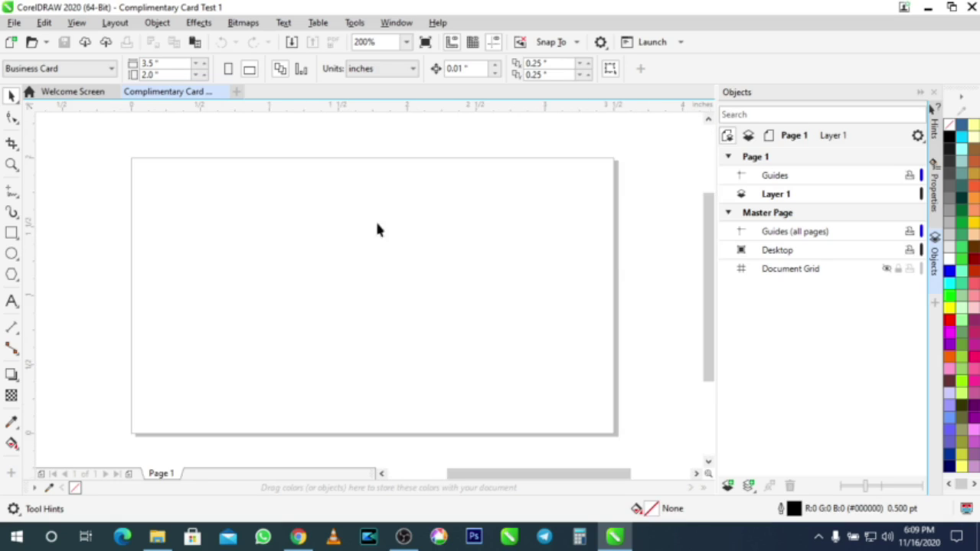
click(153, 63)
double_click(151, 62)
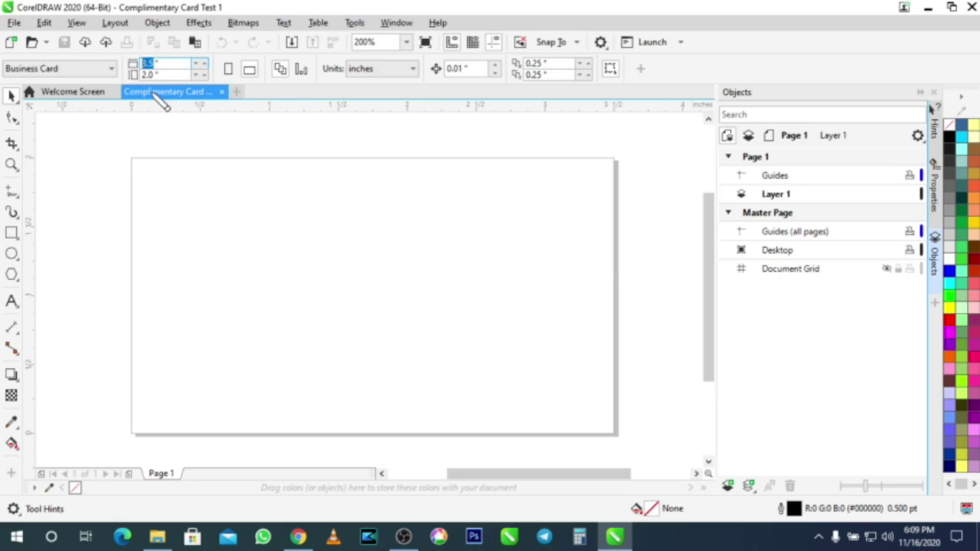
key(Tab)
key(Return)
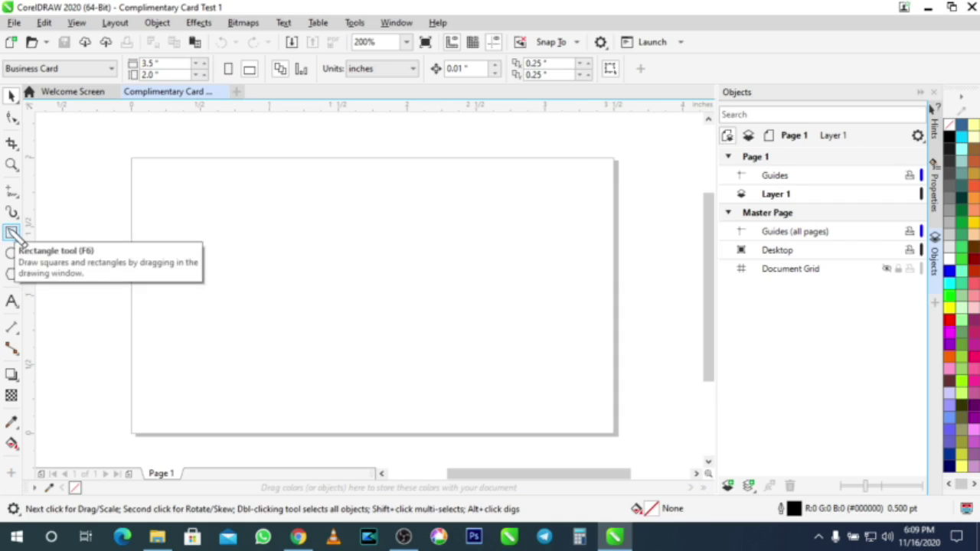
Step: Draw a rectangle covering the whole card page, aligning its edge to the page border, and fit it in view
click(11, 232)
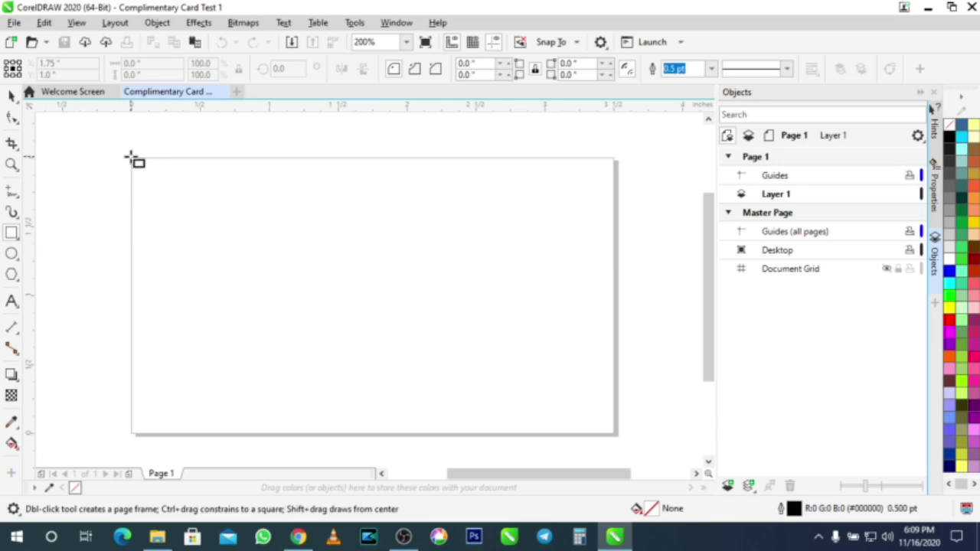
drag(130, 157, 614, 434)
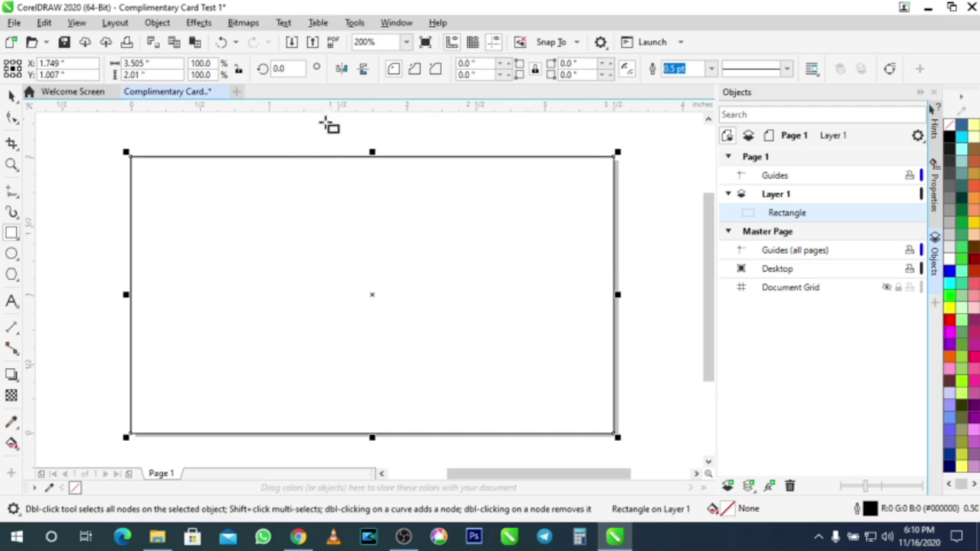
scroll(328, 125, up, 5)
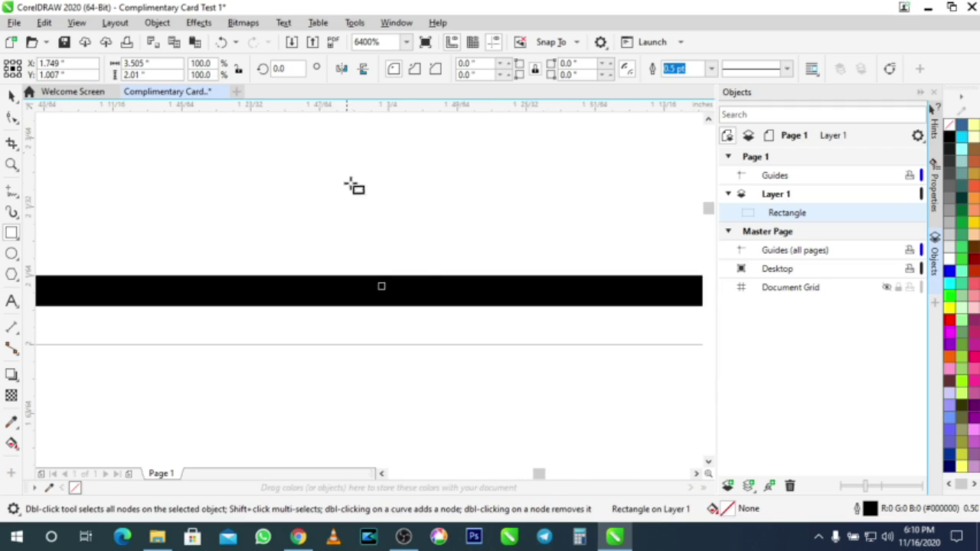
scroll(383, 291, up, 1)
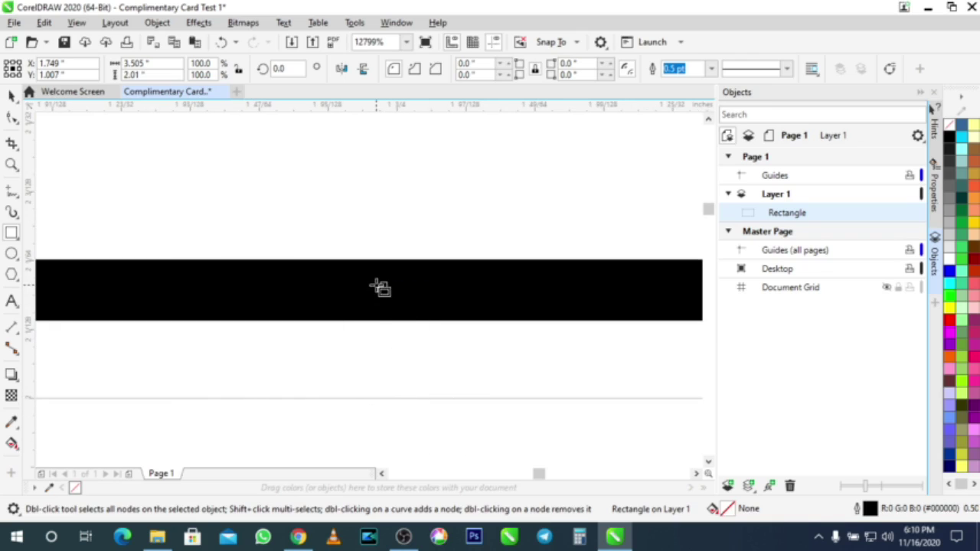
drag(384, 289, 388, 431)
scroll(463, 380, down, 1)
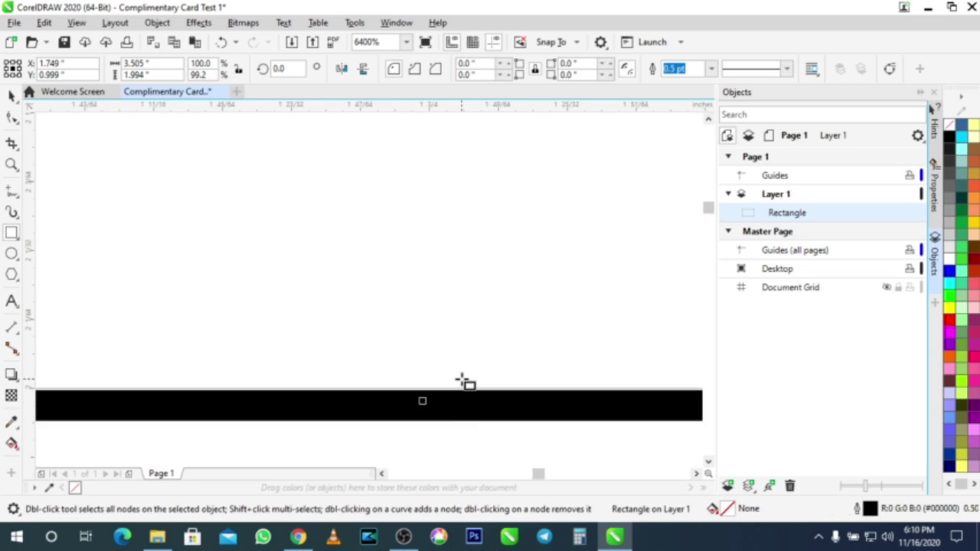
scroll(462, 420, down, 4)
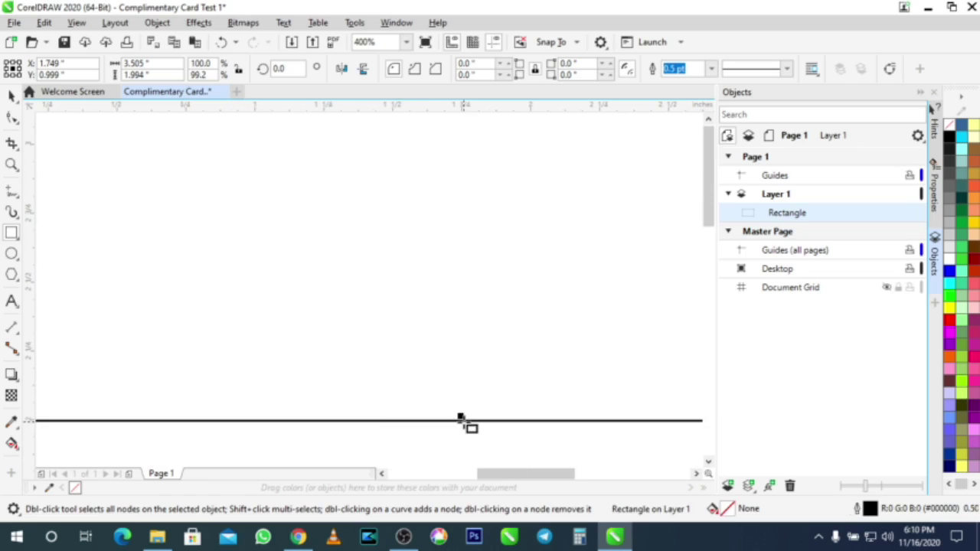
key(F4)
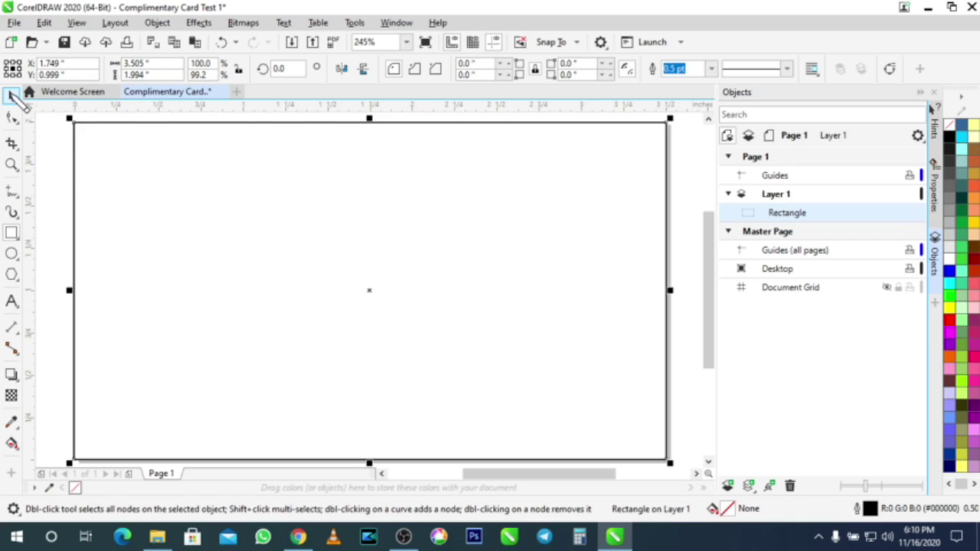
Step: Fill the card rectangle with the 70% Black palette swatch
click(11, 96)
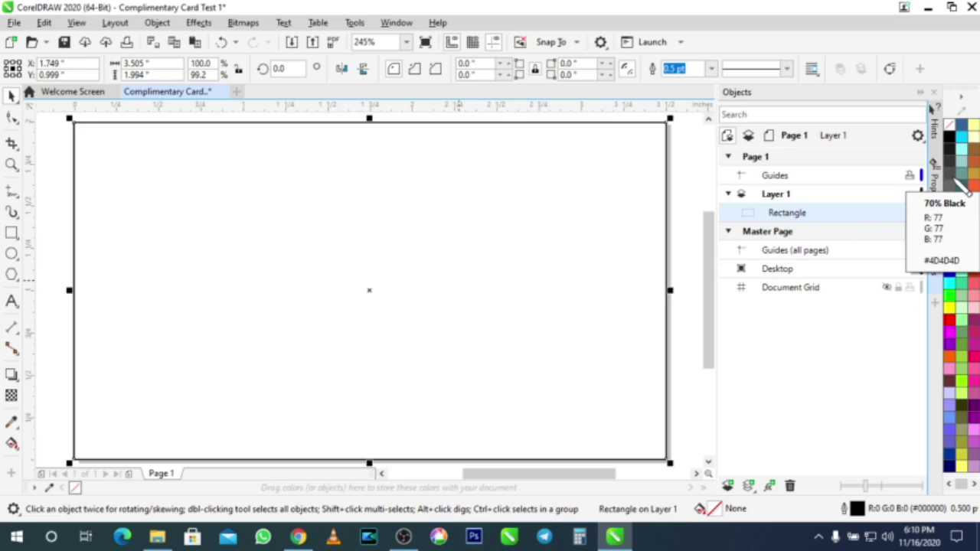
click(959, 189)
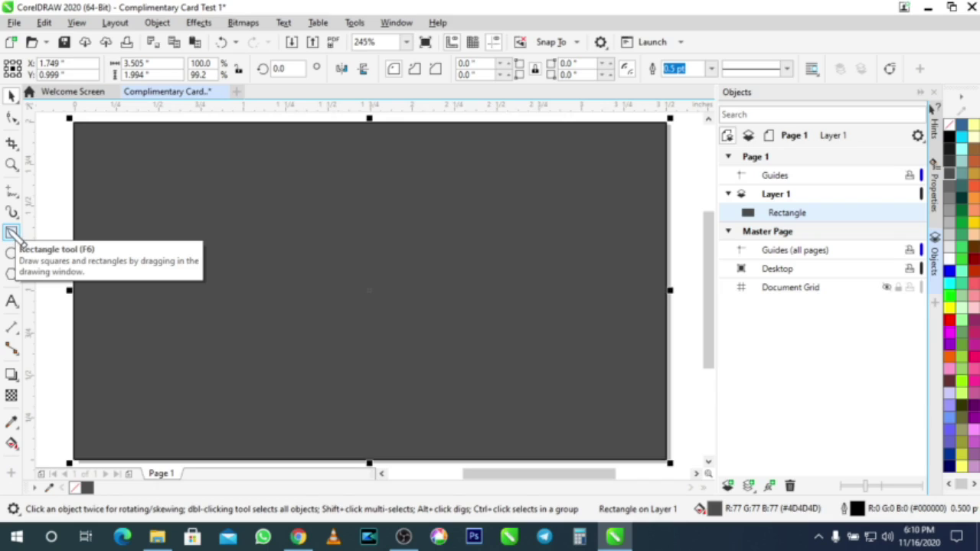
click(12, 233)
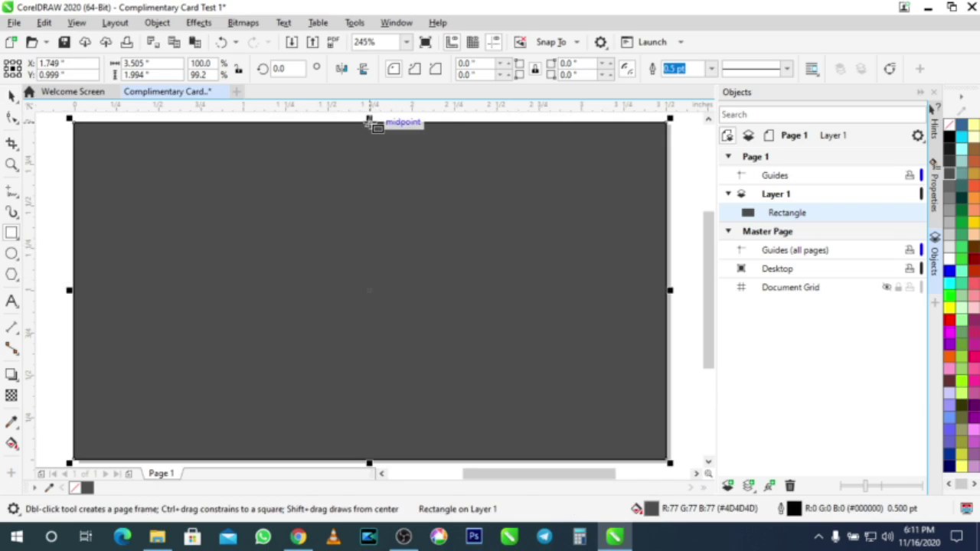
Step: Draw a 1.753 × 1.994 in rectangle over the card's right half and add a horizontal middle guideline
drag(369, 121, 665, 459)
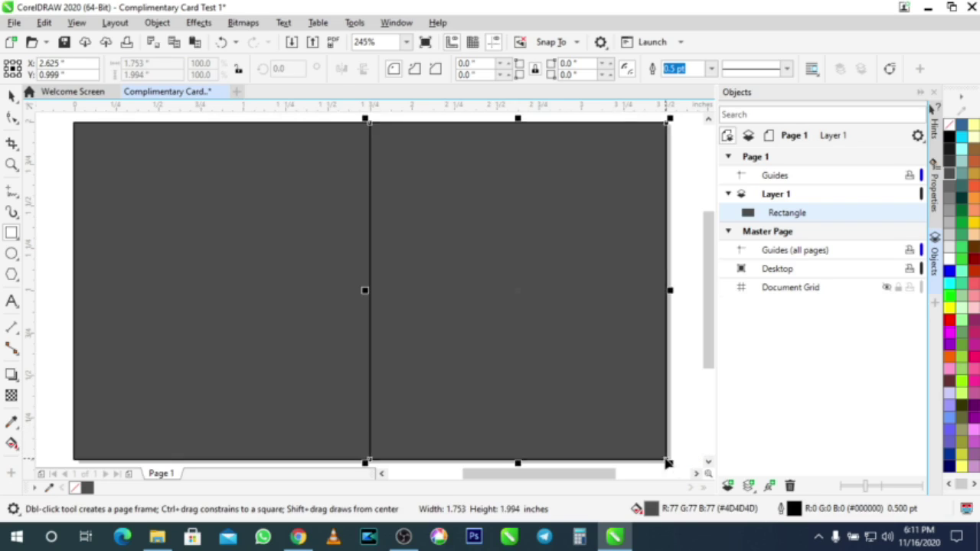
scroll(477, 140, up, 10)
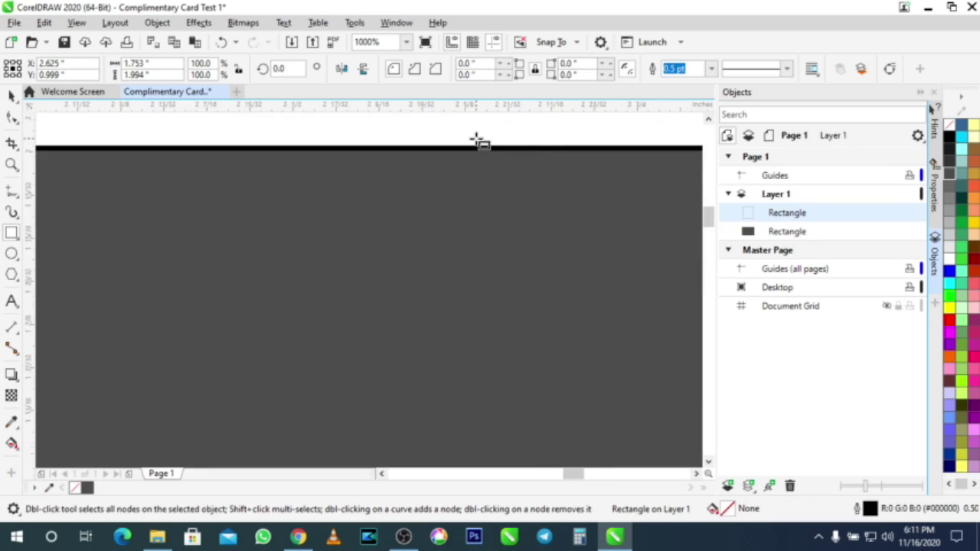
scroll(453, 178, up, 3)
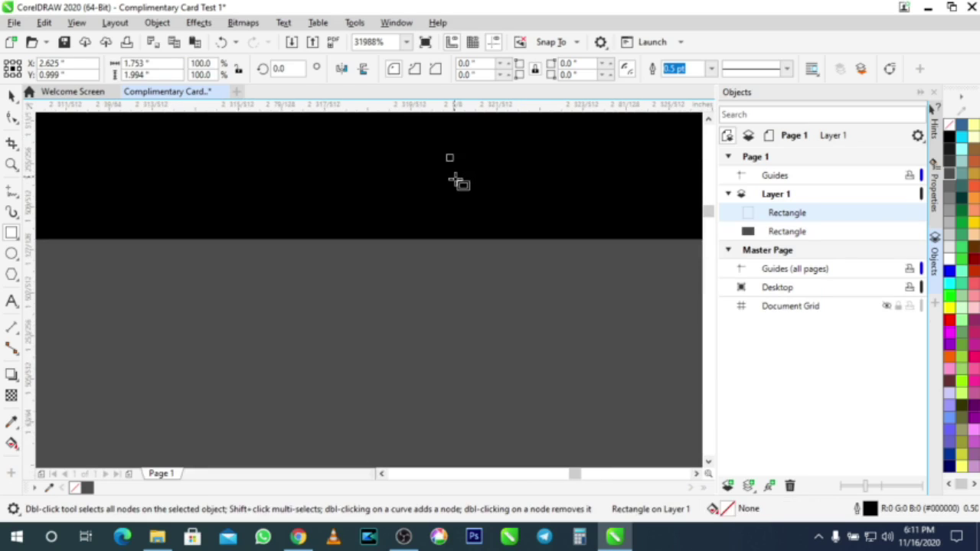
scroll(453, 178, down, 10)
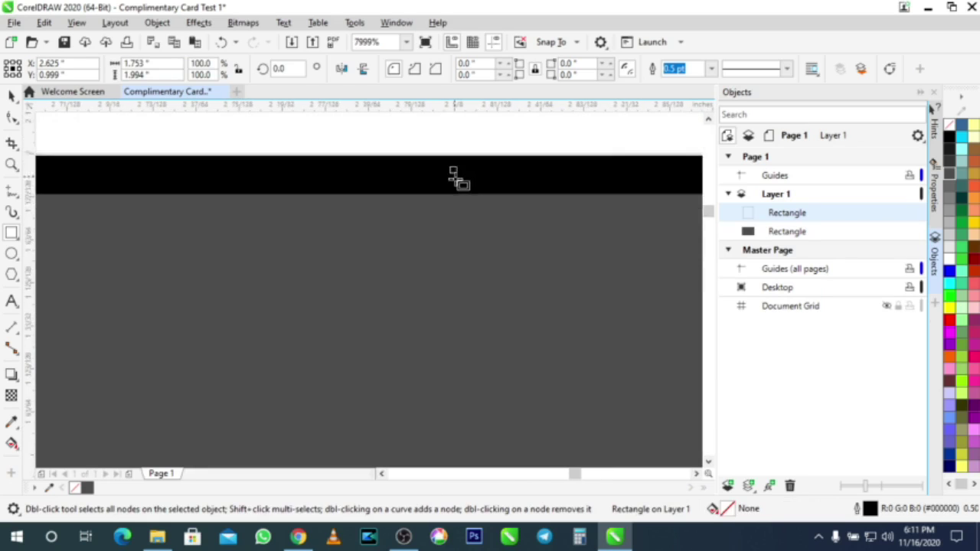
scroll(455, 178, down, 2)
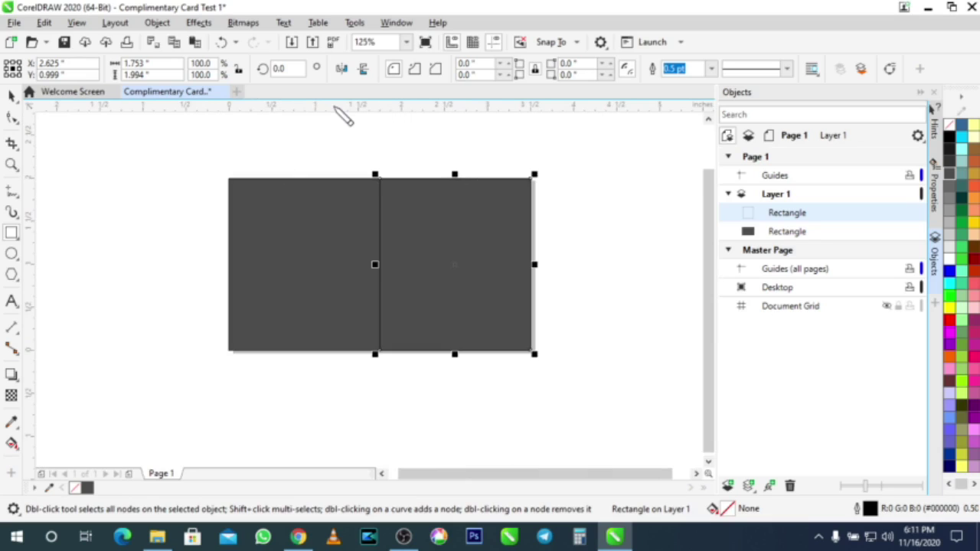
drag(334, 107, 371, 269)
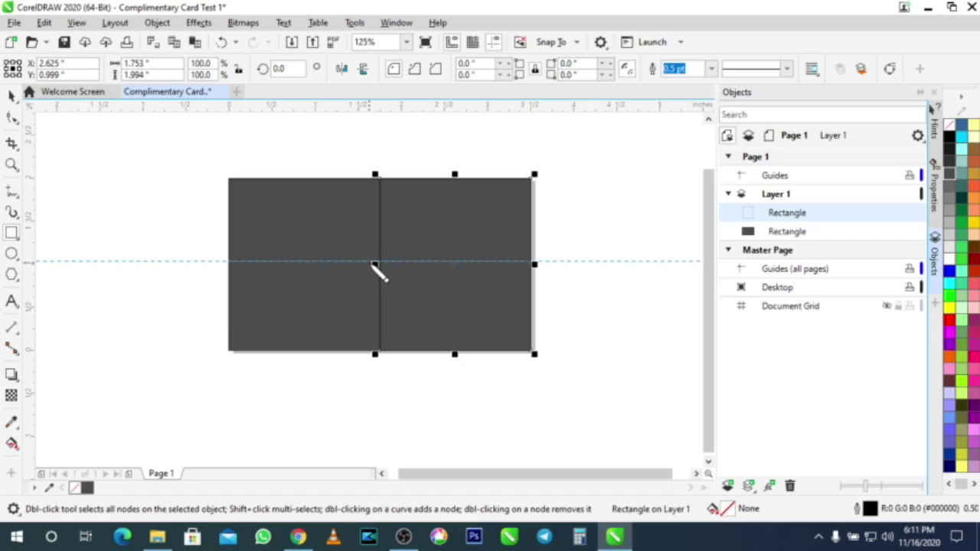
Step: Check the right rectangle's centre and nudge the horizontal guideline up to 0.996 in
click(374, 265)
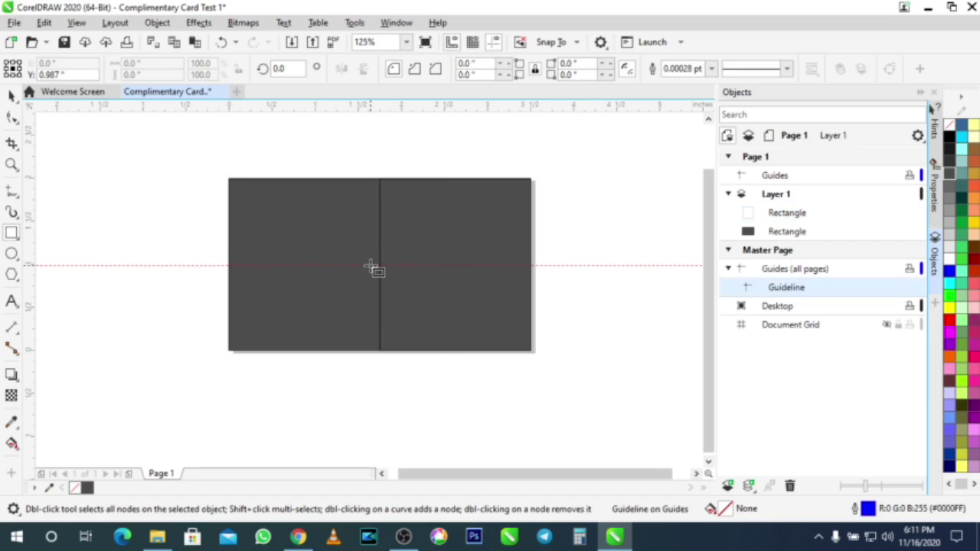
click(13, 94)
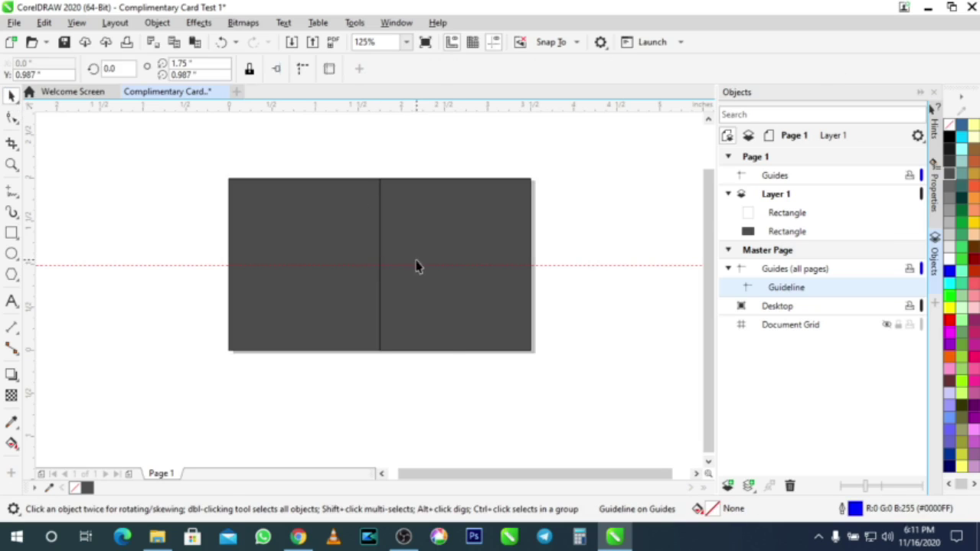
click(428, 247)
scroll(428, 247, up, 1)
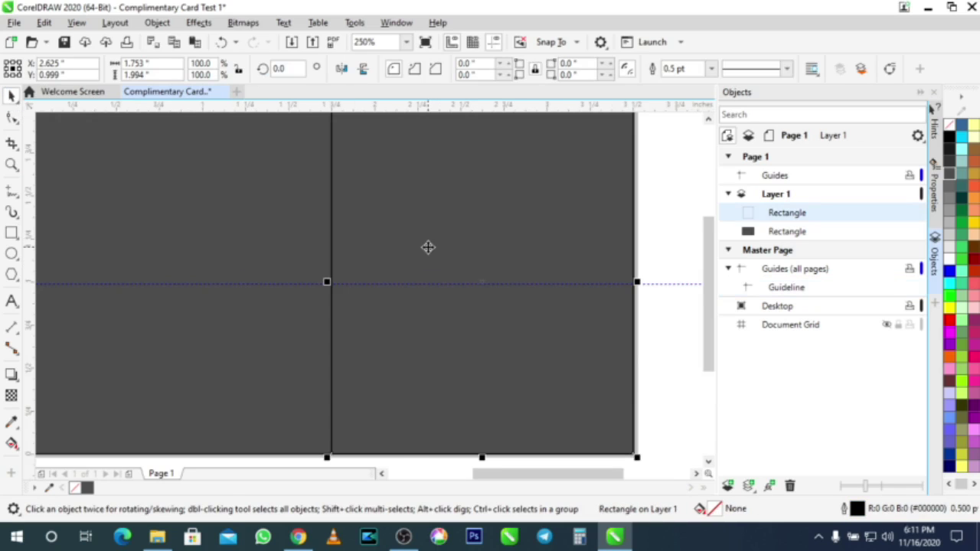
scroll(429, 247, down, 1)
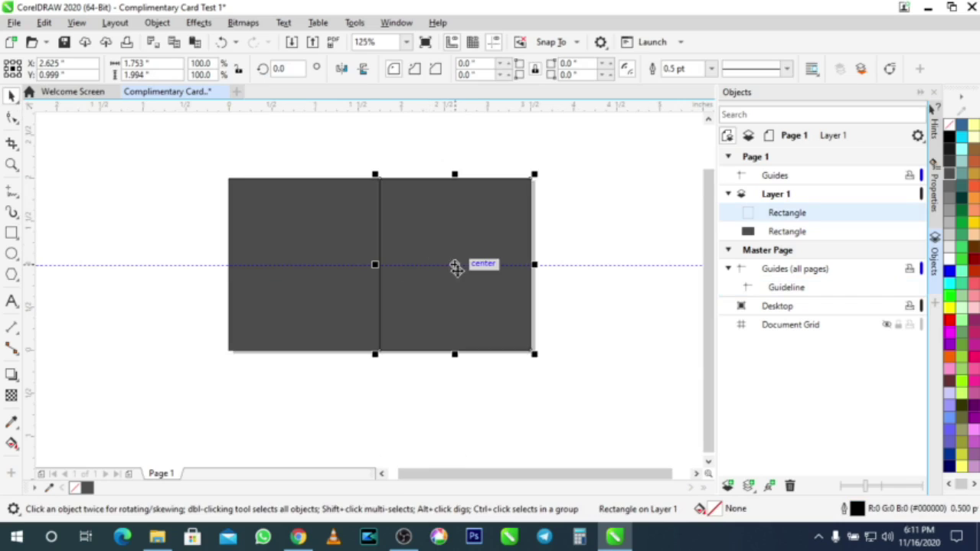
scroll(450, 242, up, 3)
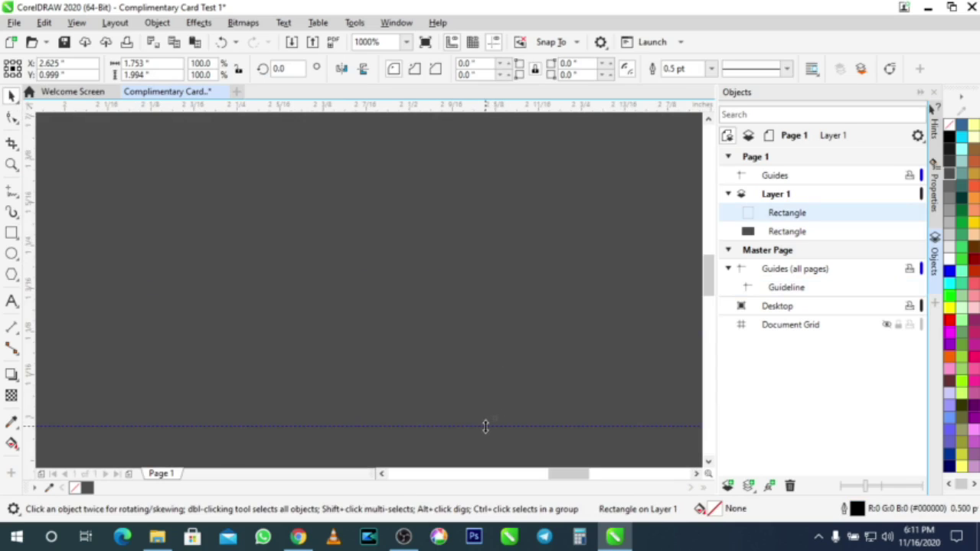
click(485, 426)
key(Up)
key(Up)
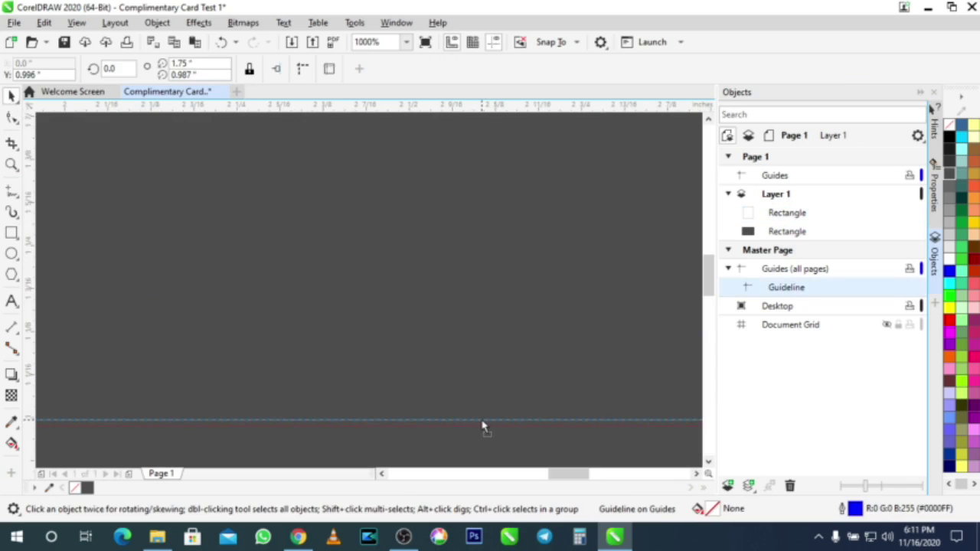
click(487, 379)
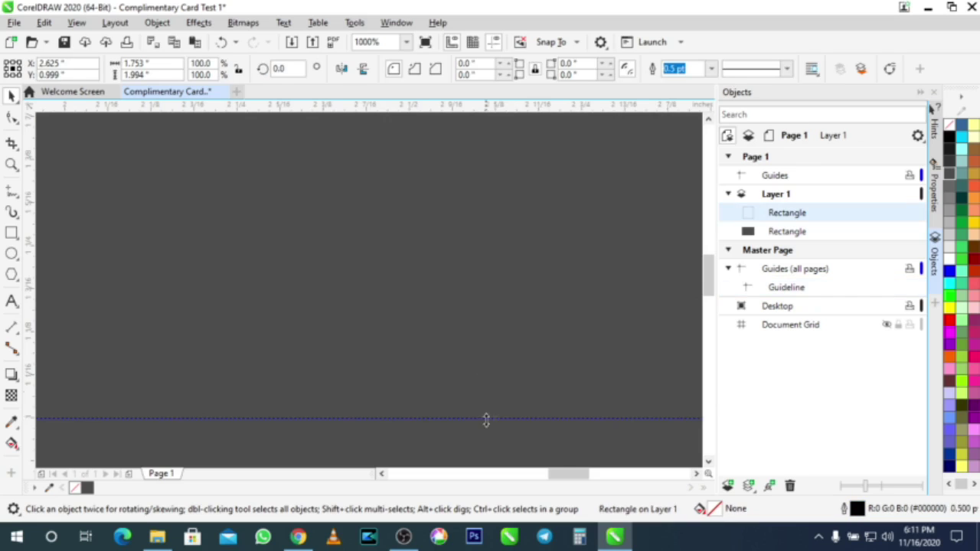
scroll(485, 418, up, 1)
scroll(465, 358, down, 4)
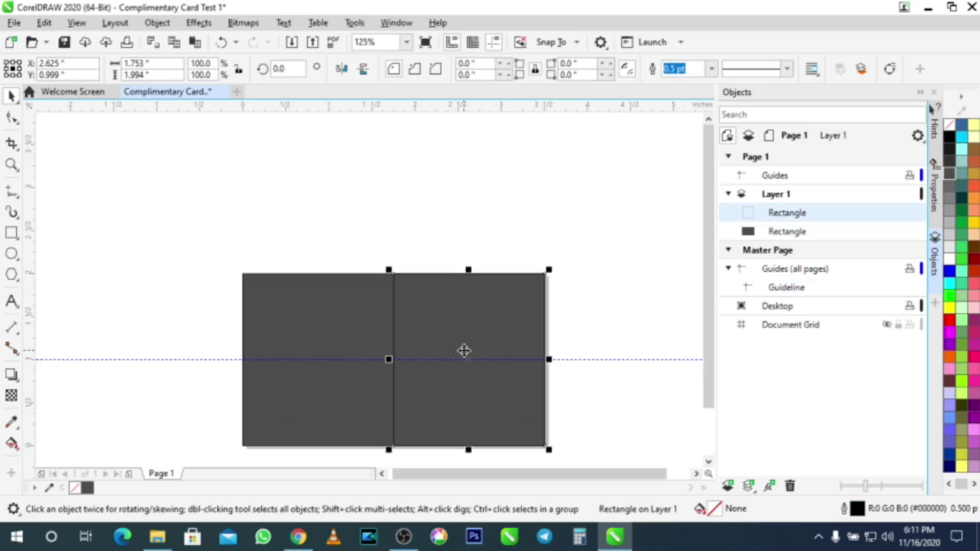
click(12, 118)
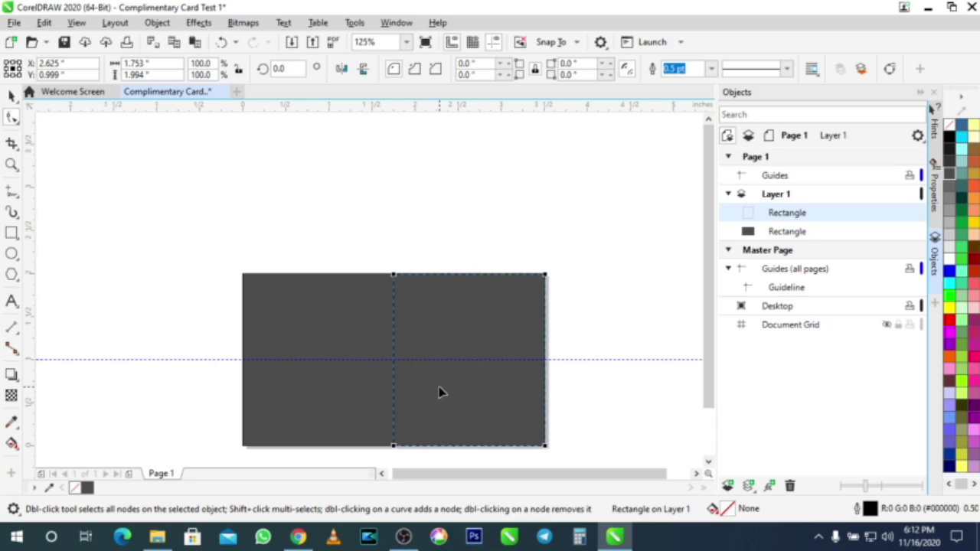
key(ctrl+q)
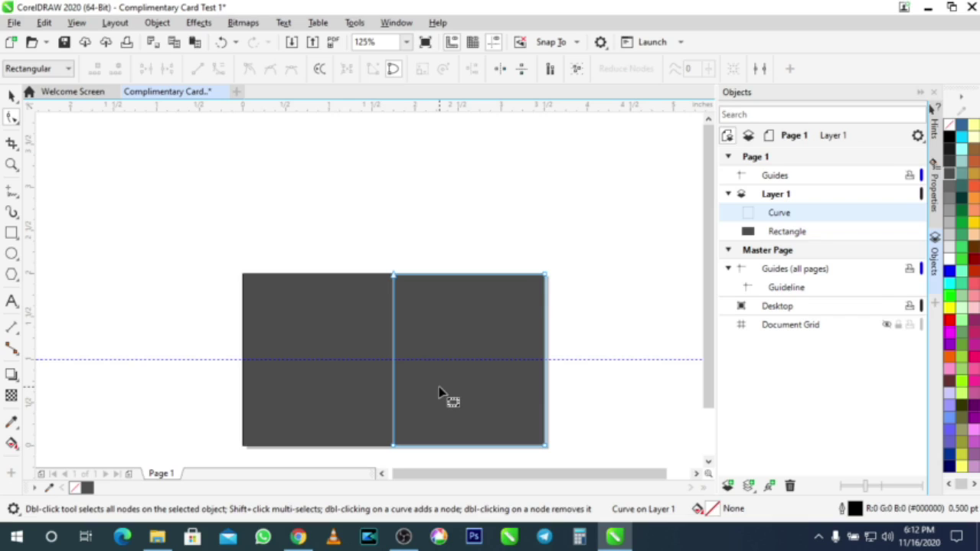
key(ctrl+z)
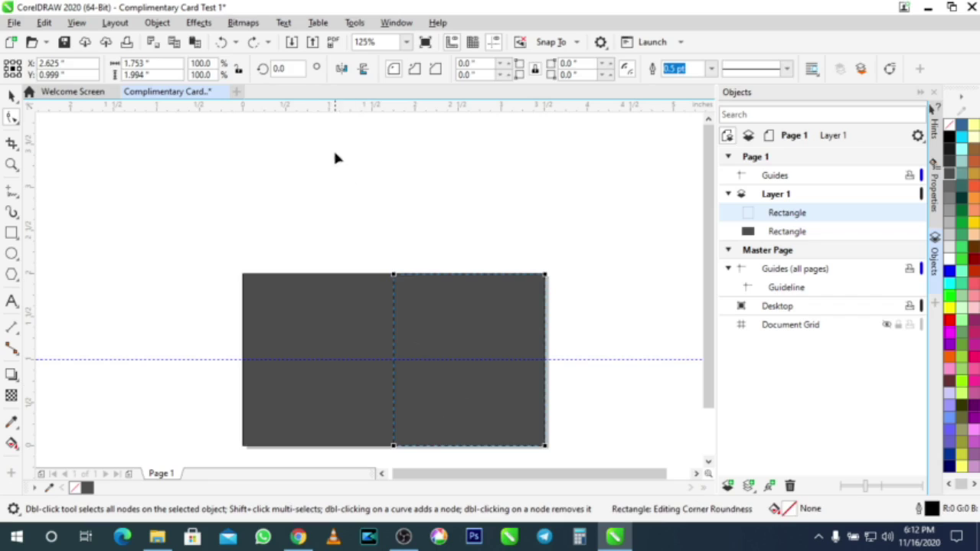
click(245, 23)
click(245, 23)
click(233, 22)
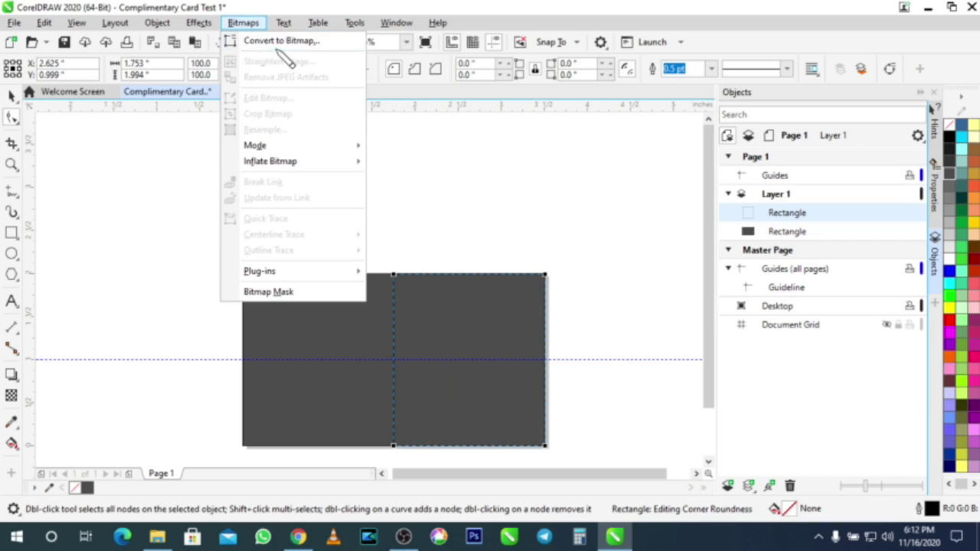
click(282, 43)
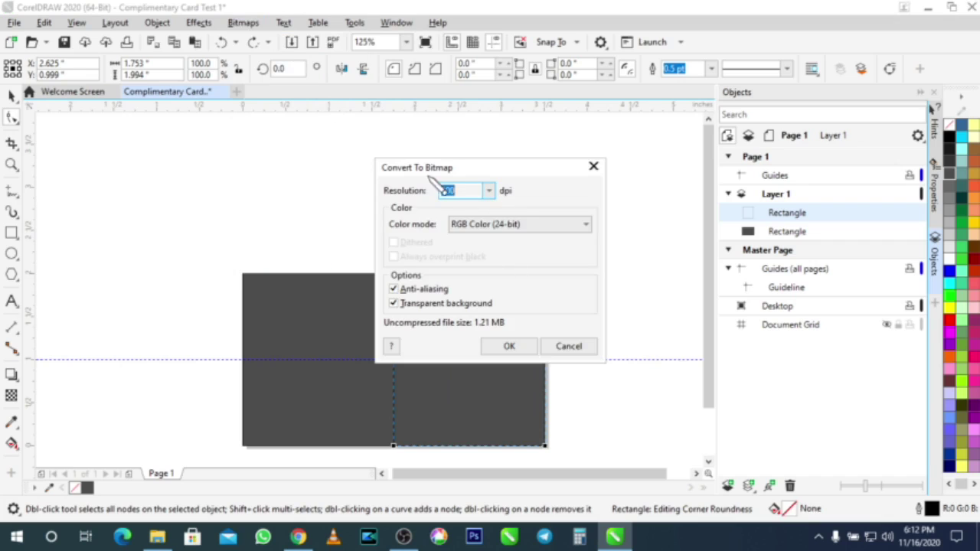
click(512, 348)
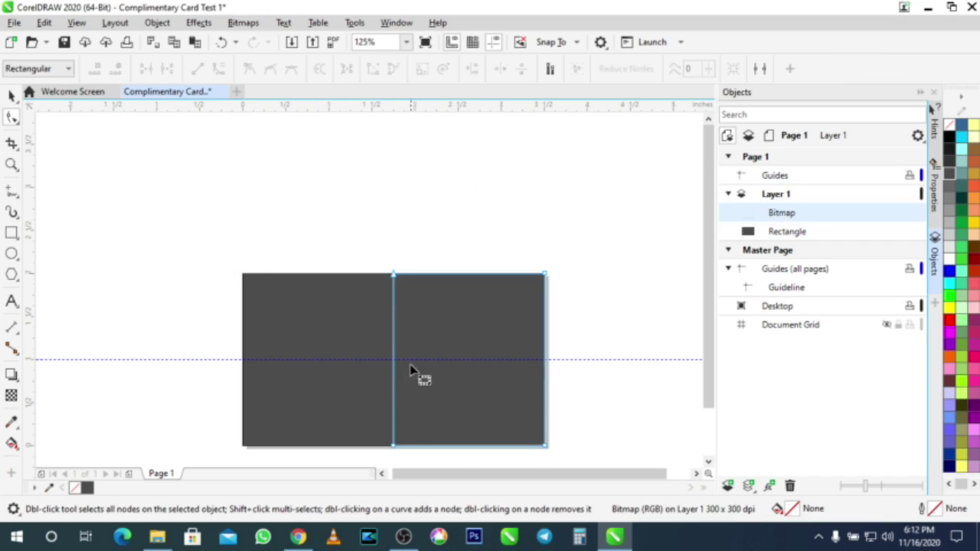
scroll(421, 363, up, 4)
scroll(414, 362, down, 4)
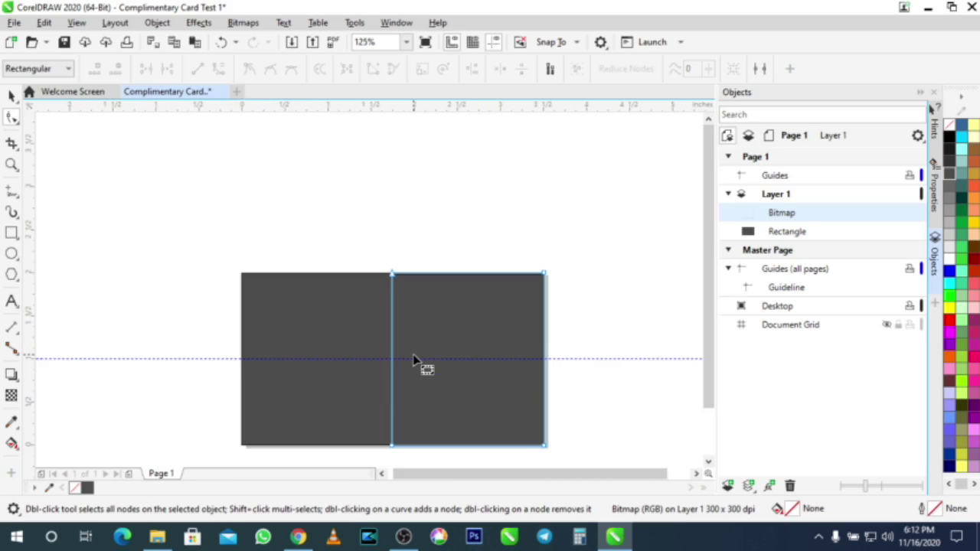
key(ctrl+z)
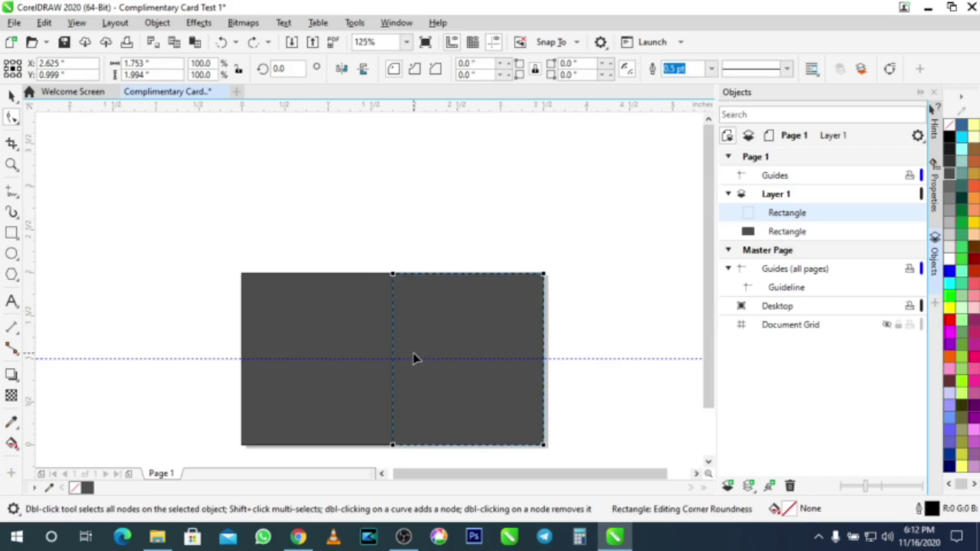
Step: Convert the right-half rectangle to curves and add a node on its left edge at the guideline
key(ctrl+q)
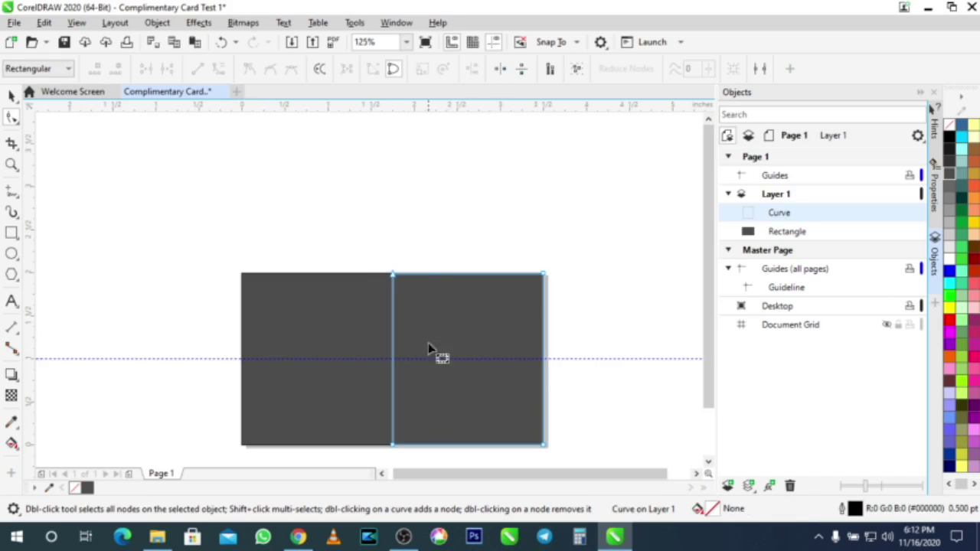
double_click(393, 360)
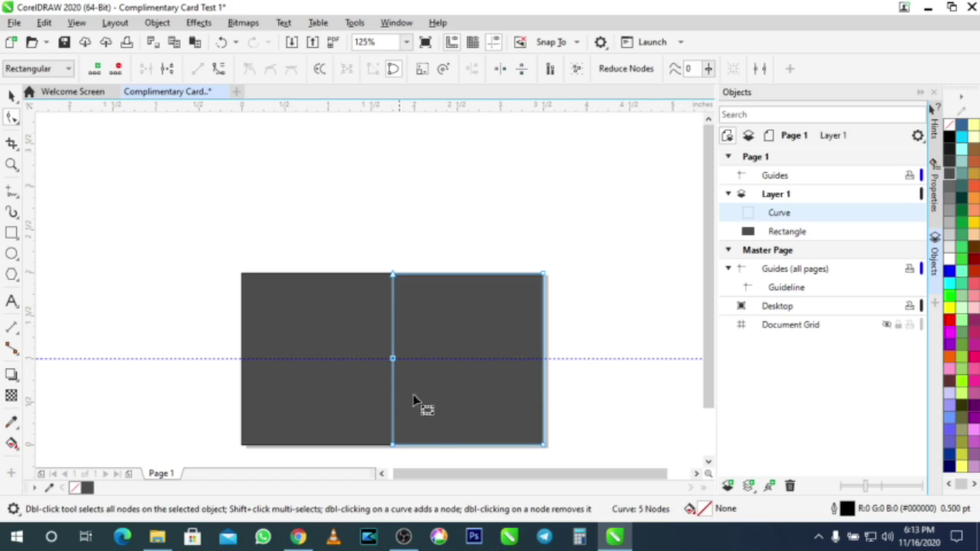
scroll(393, 359, up, 4)
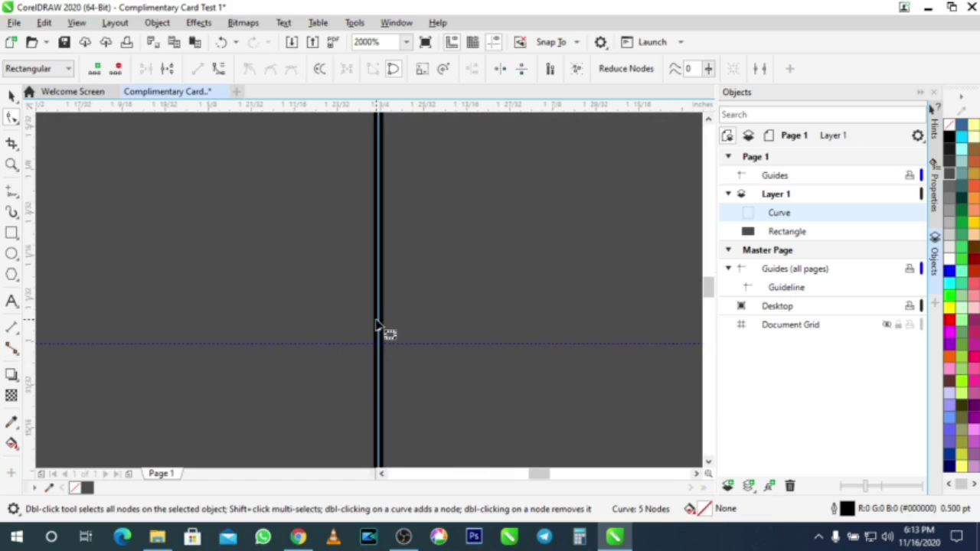
scroll(385, 332, up, 1)
drag(380, 337, 392, 386)
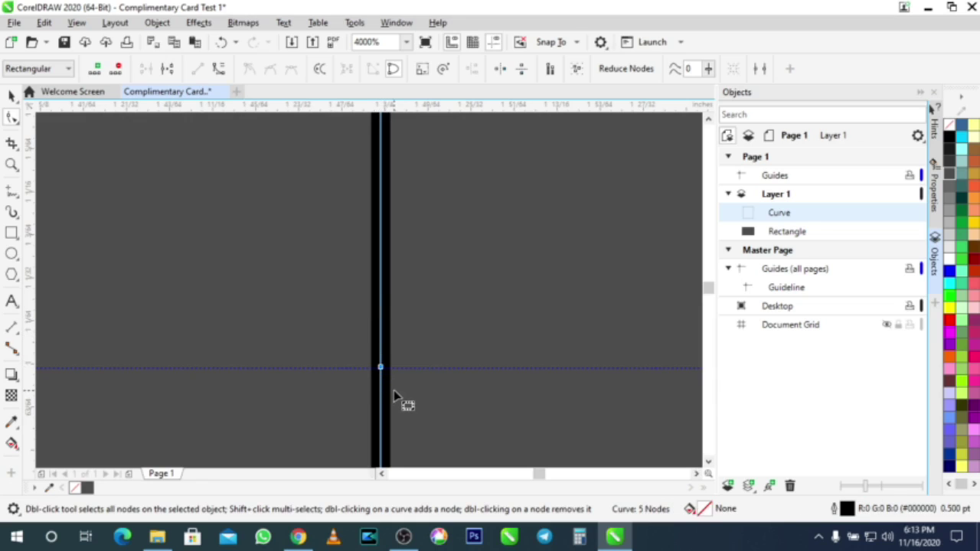
scroll(393, 390, up, 1)
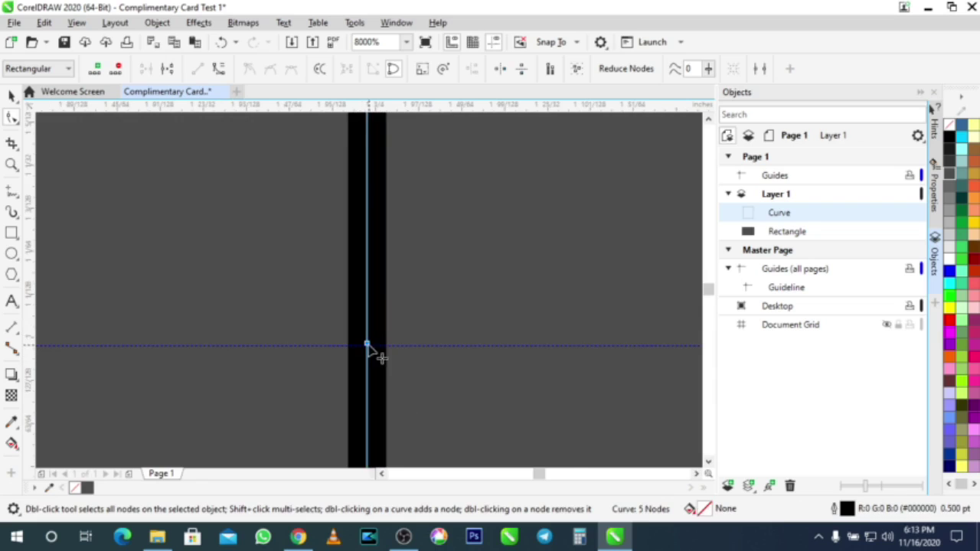
scroll(380, 357, down, 4)
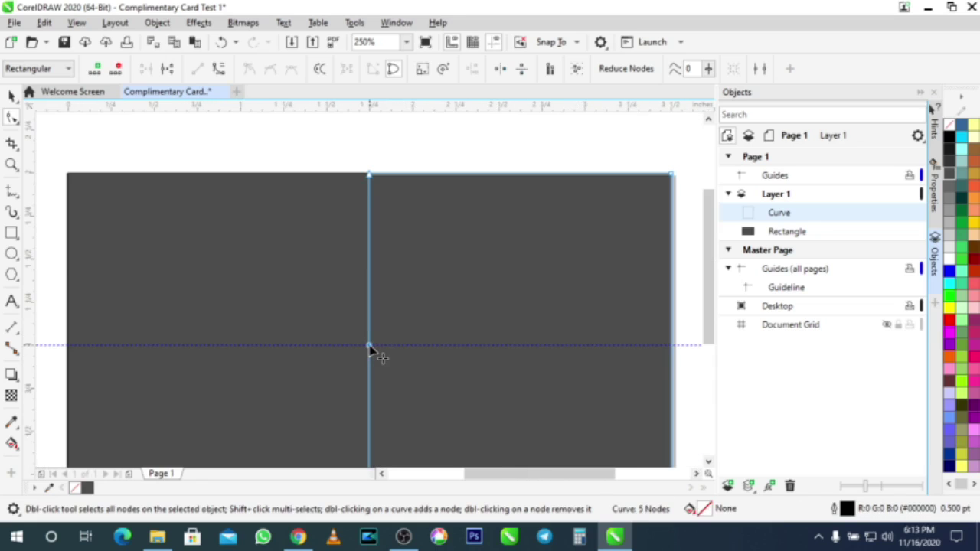
Step: Drag that middle node right along the centre guide to form a V-shaped notch
drag(370, 347, 557, 346)
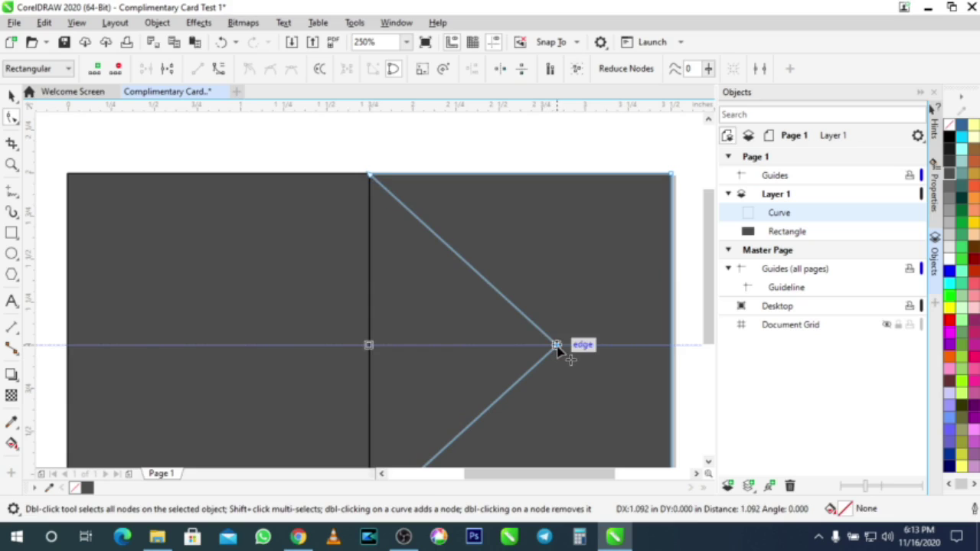
drag(557, 346, 556, 347)
scroll(557, 352, down, 2)
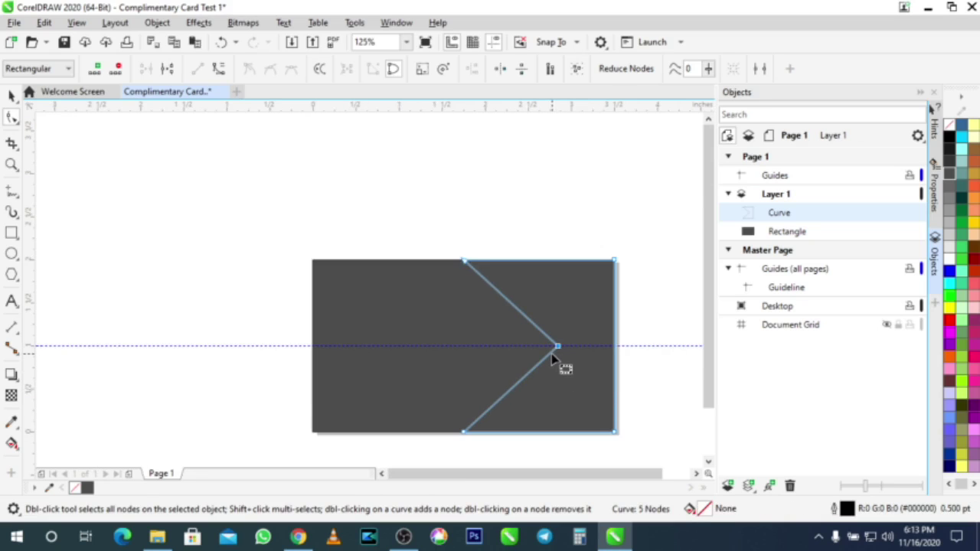
Step: Fill the notched right-hand curve with Deep Yellow (#FFCC00)
click(11, 96)
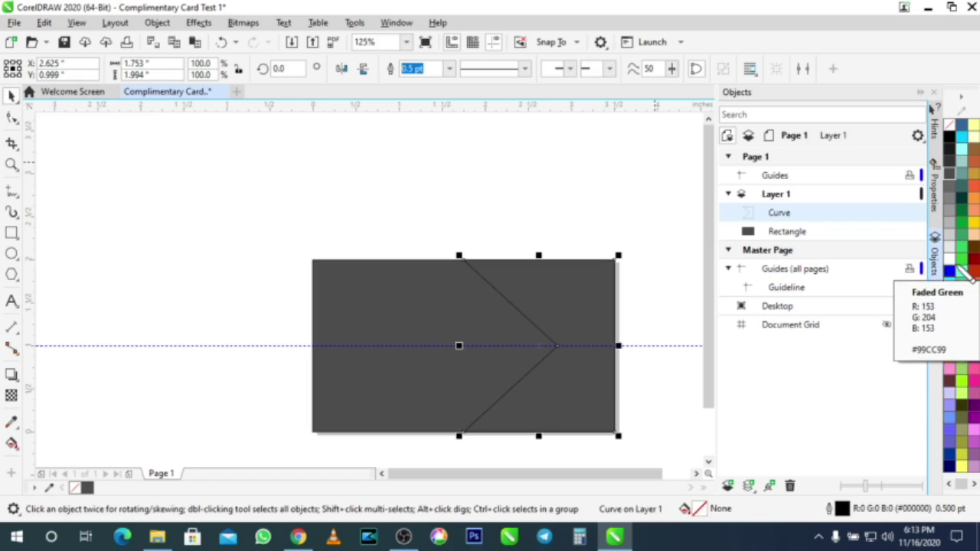
click(973, 229)
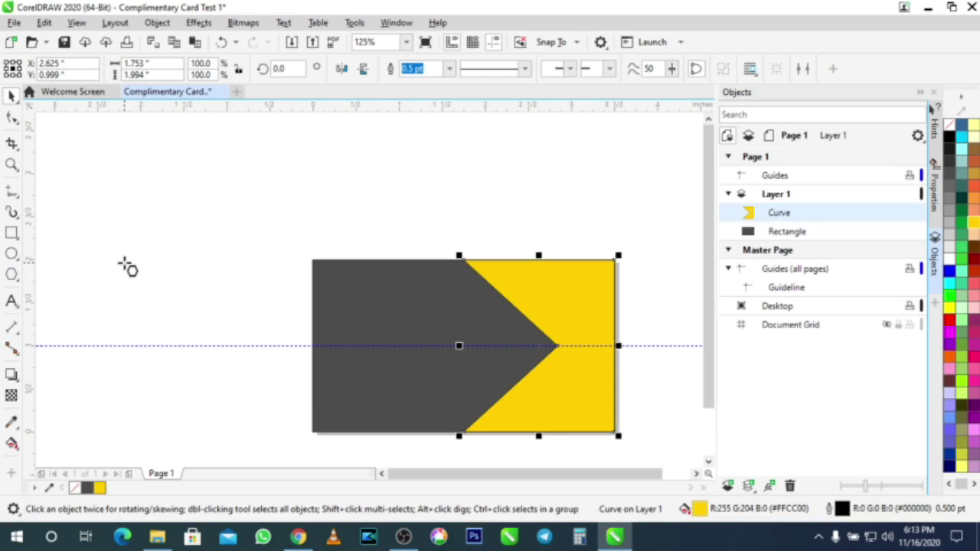
key(y)
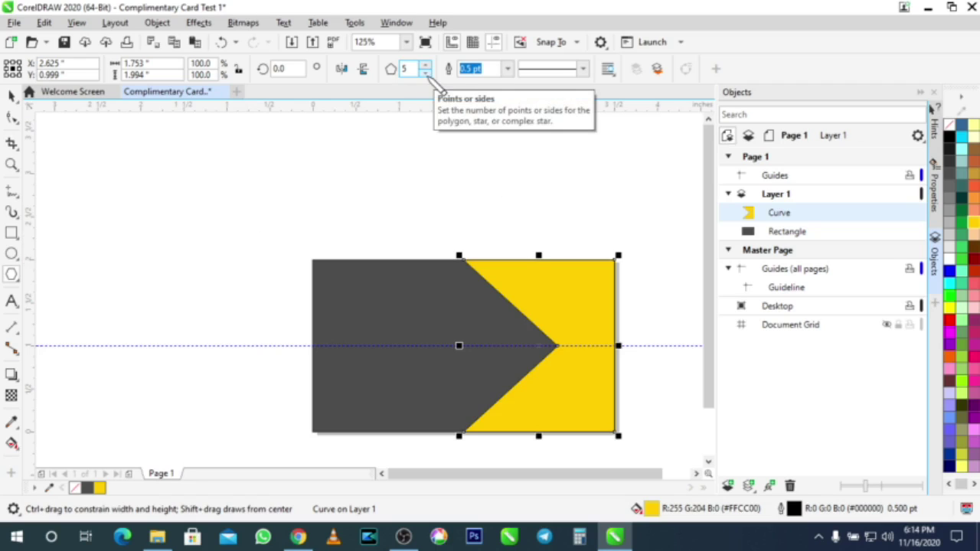
Step: Draw a six-sided polygon over the card
click(425, 65)
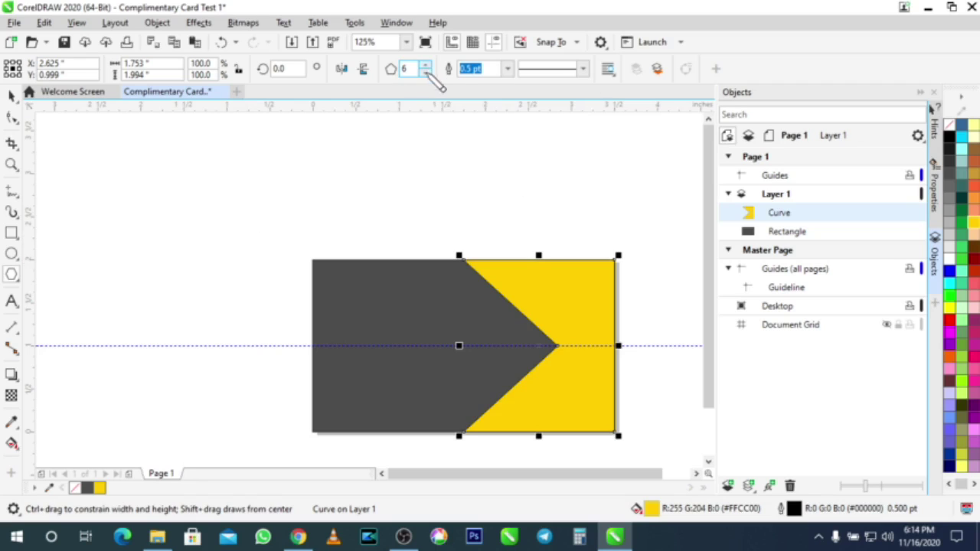
drag(445, 310, 513, 391)
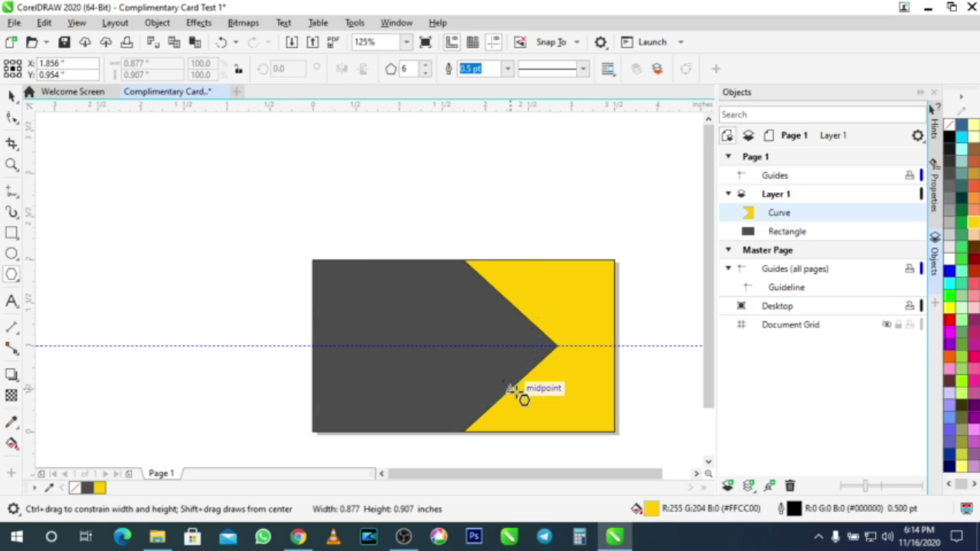
drag(514, 391, 519, 394)
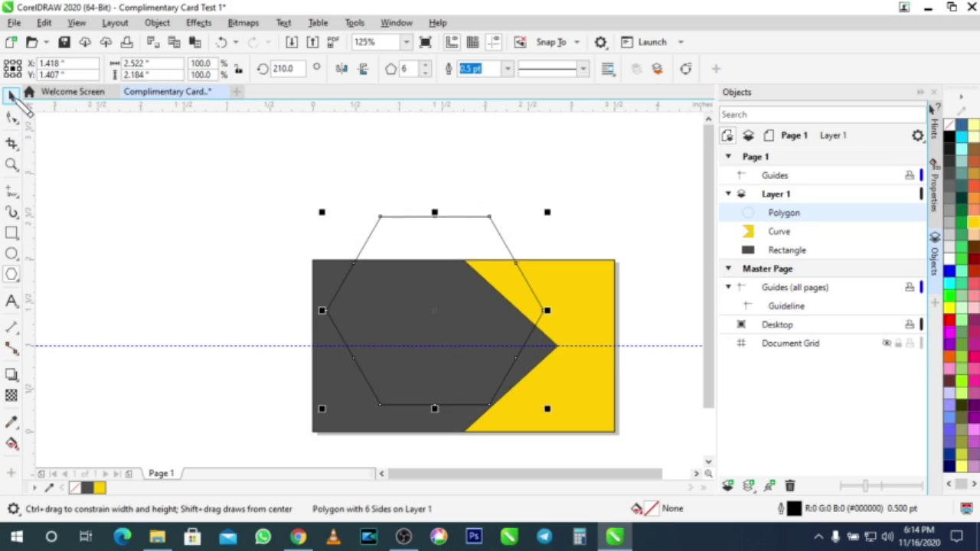
click(13, 96)
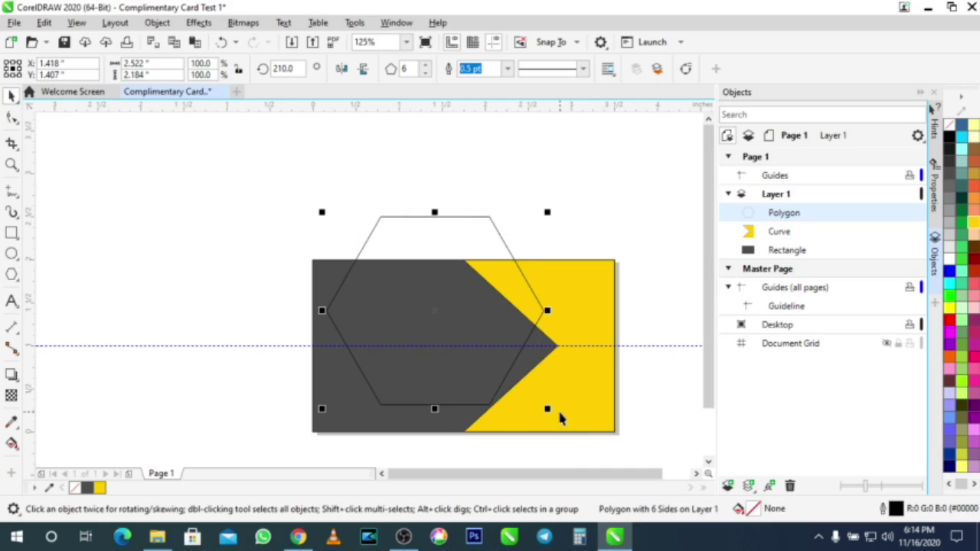
Step: Scale the hexagon to about 1.4 × 1.2 in, snap its right point to the centre guide, fill it 70% Black
drag(551, 416, 428, 306)
drag(361, 265, 519, 352)
scroll(590, 340, up, 6)
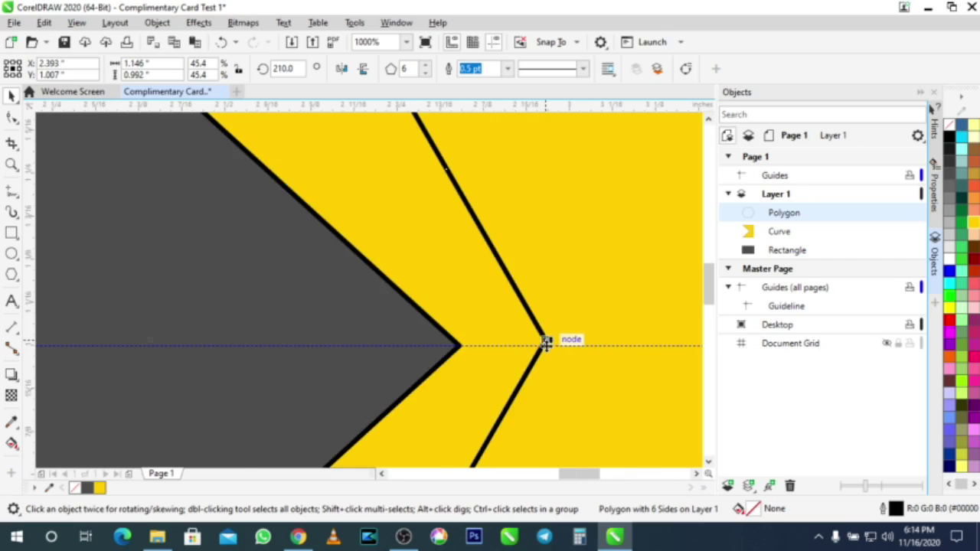
scroll(540, 340, up, 2)
drag(531, 304, 536, 352)
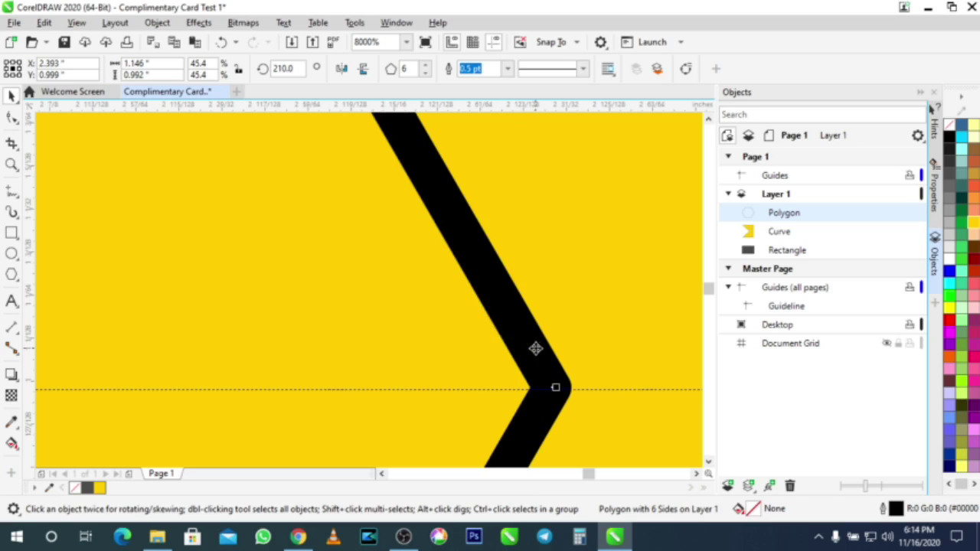
scroll(401, 356, down, 5)
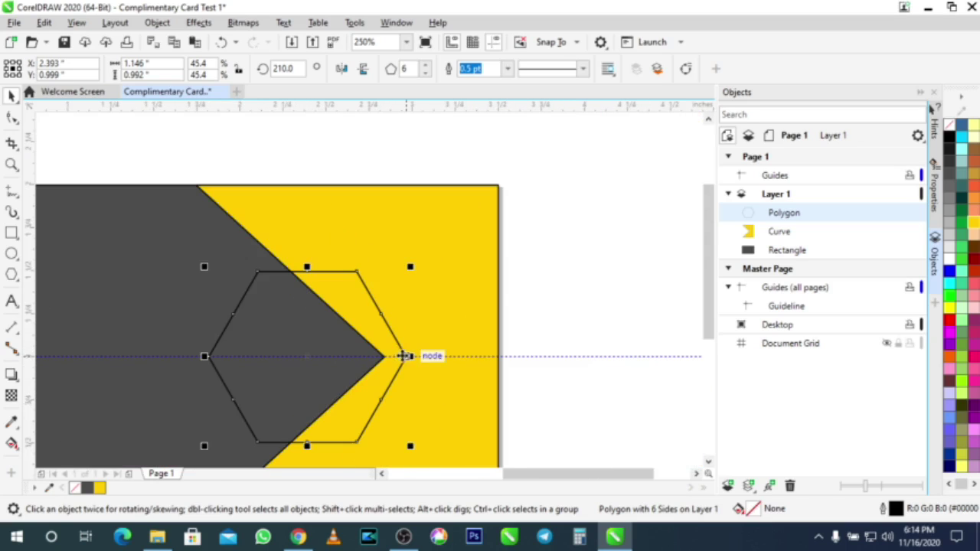
drag(206, 266, 184, 251)
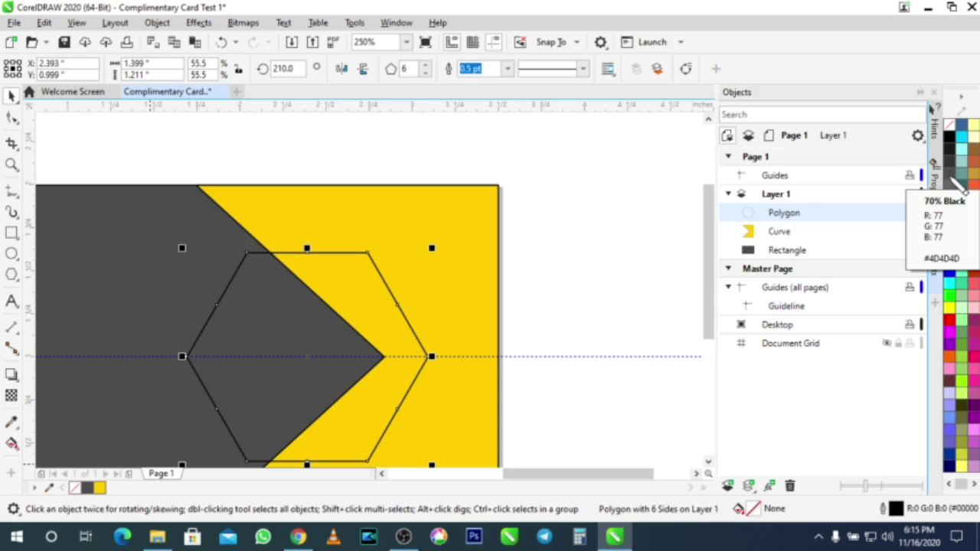
click(954, 182)
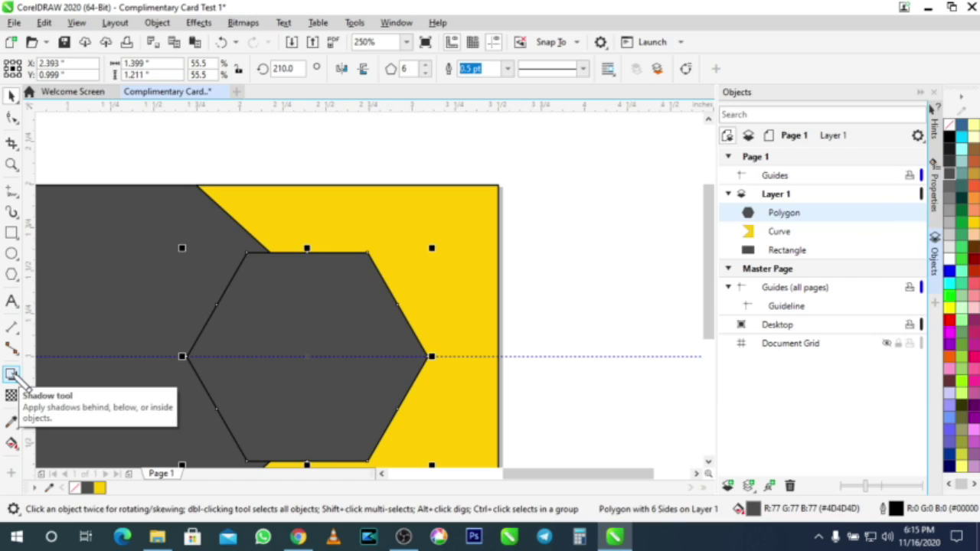
Step: Pull a leftward drop shadow from the hexagon with feathering 5
click(12, 375)
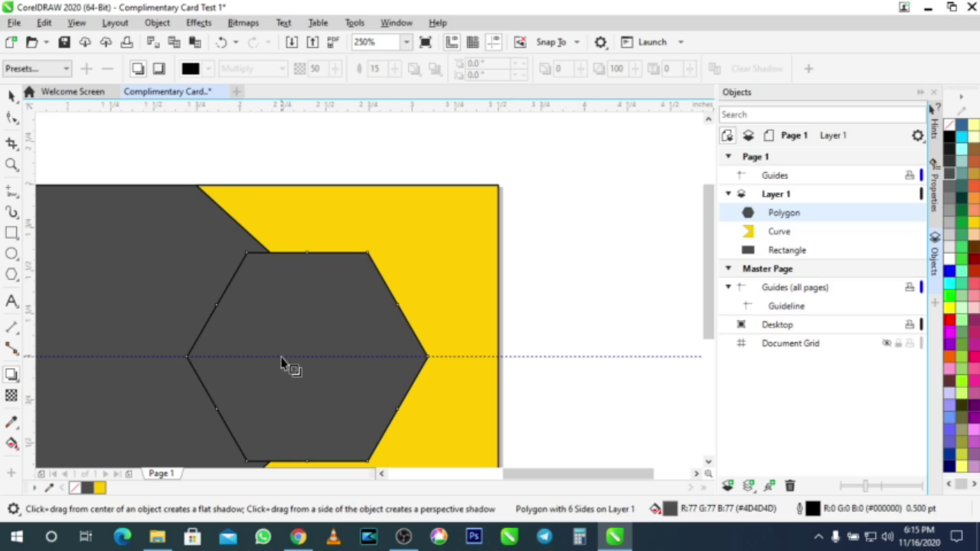
drag(281, 363, 176, 360)
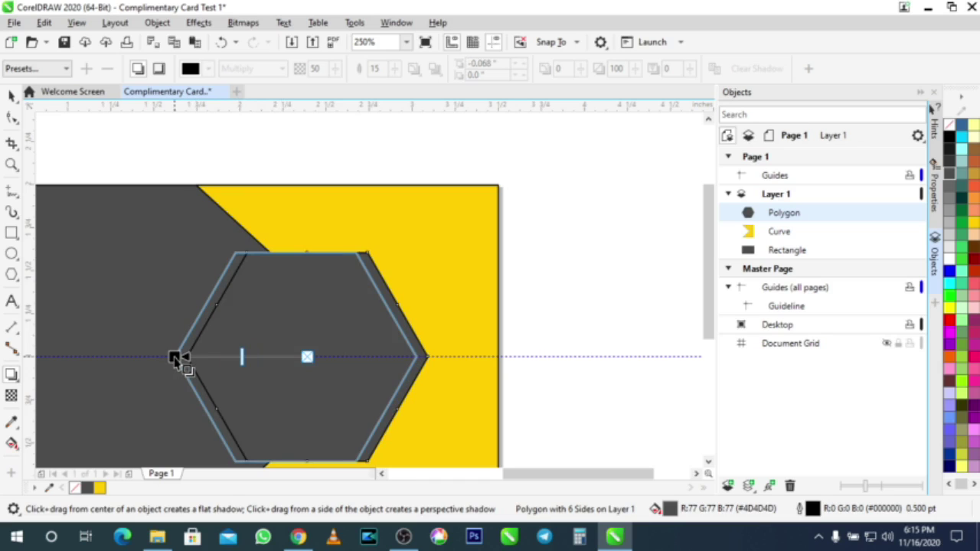
drag(174, 360, 175, 360)
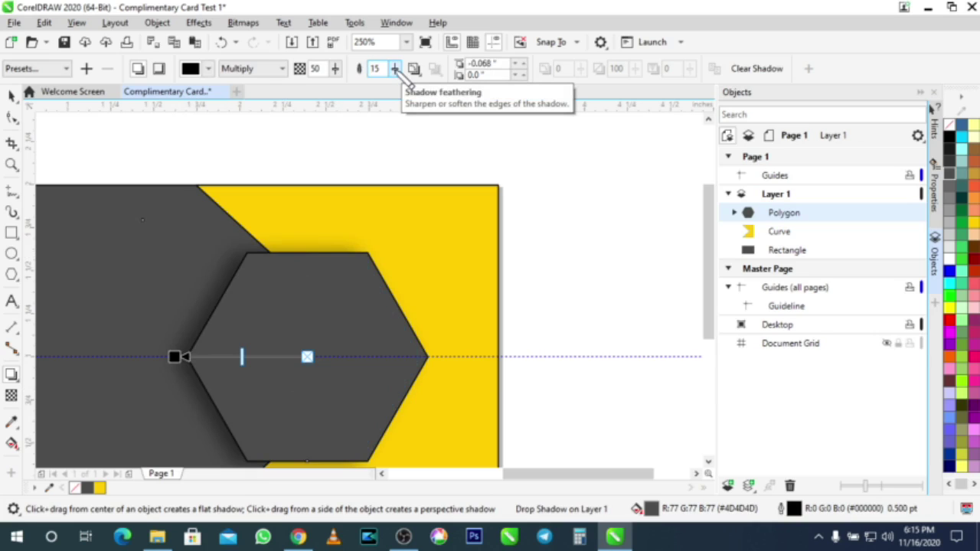
drag(396, 69, 394, 79)
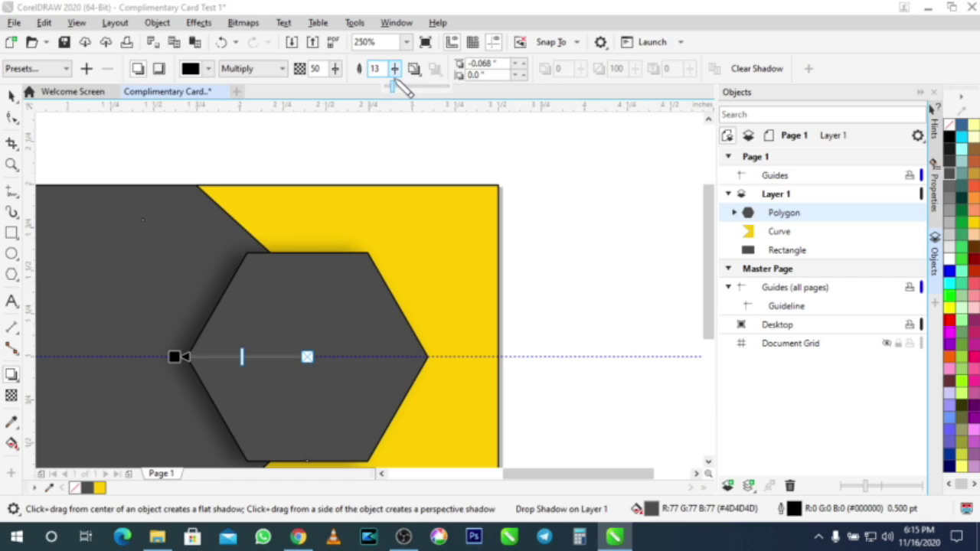
drag(396, 80, 361, 67)
text(5)
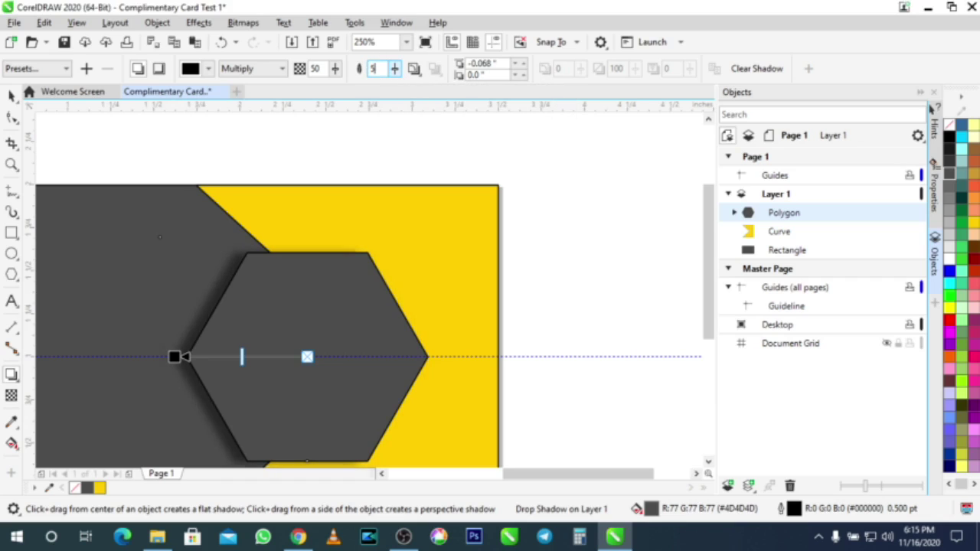
key(Return)
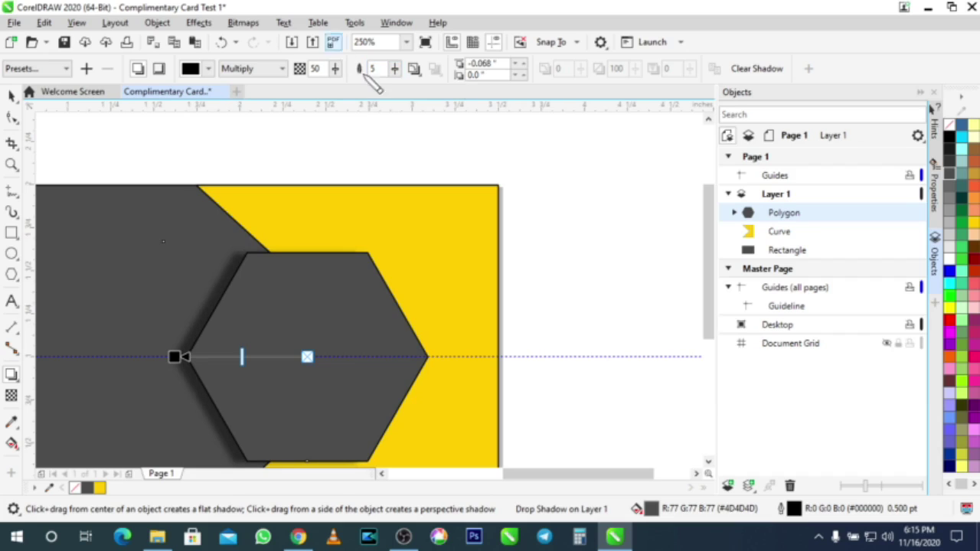
Step: Set the shadow opacity to 80 and merge mode to Normal, then deselect the hexagon
click(334, 68)
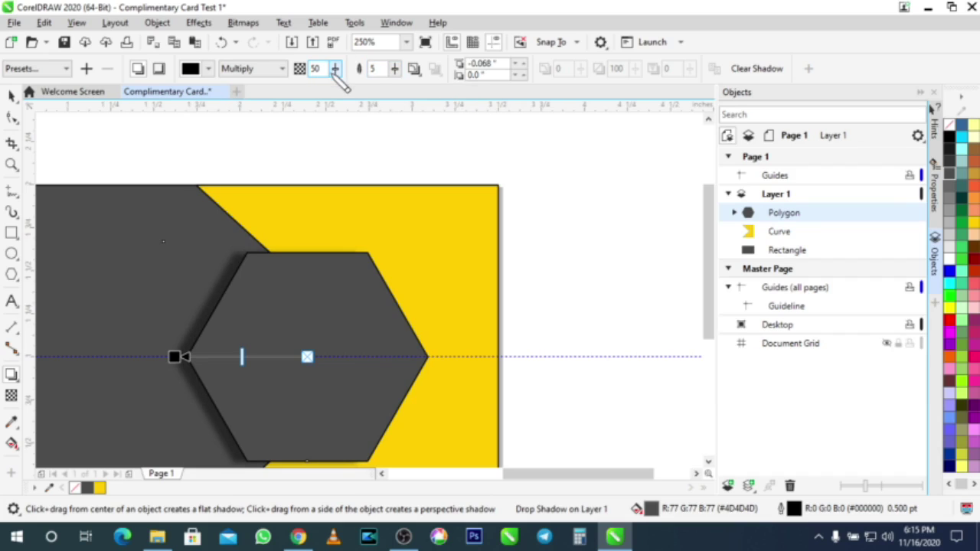
mouse_move(333, 85)
mouse_down()
mouse_move(358, 85)
mouse_move(352, 81)
mouse_up()
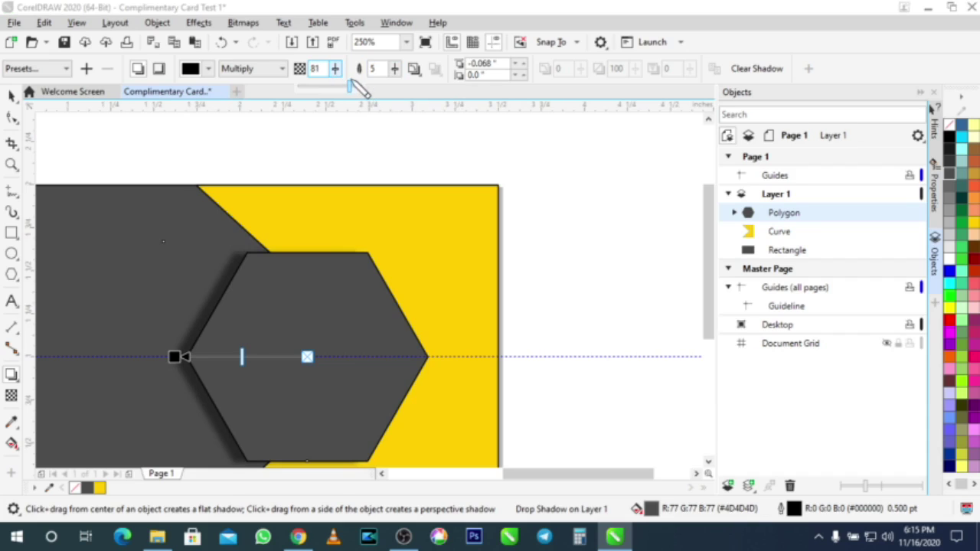
double_click(314, 68)
text(80)
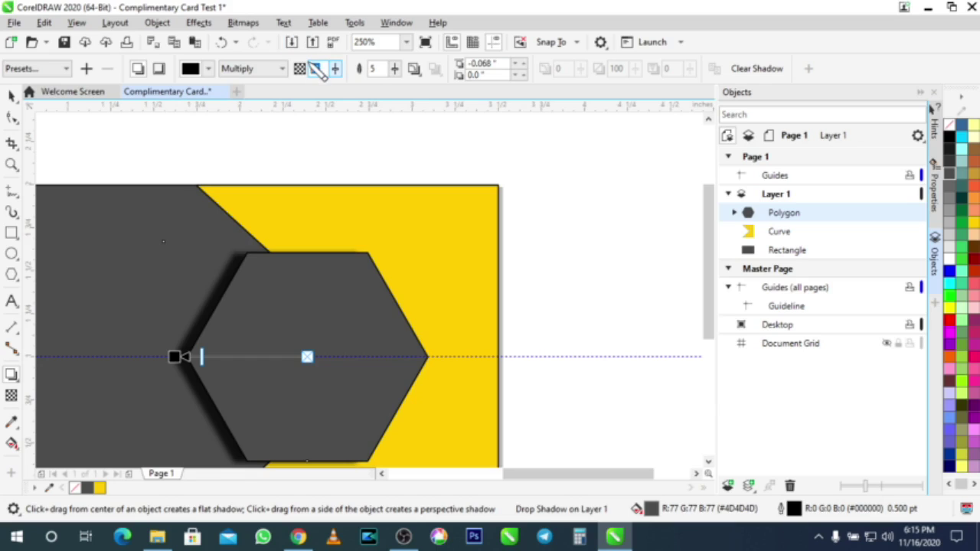
key(Return)
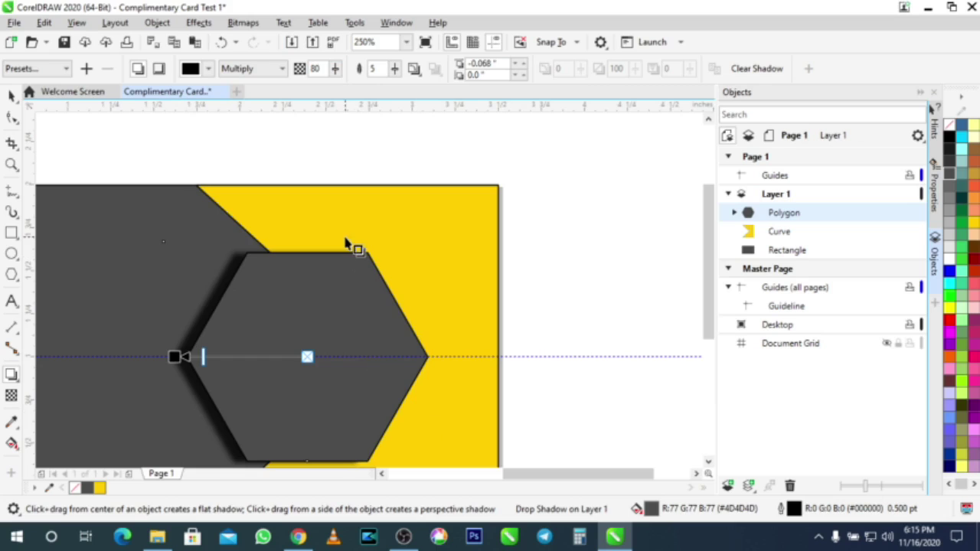
click(279, 69)
click(272, 81)
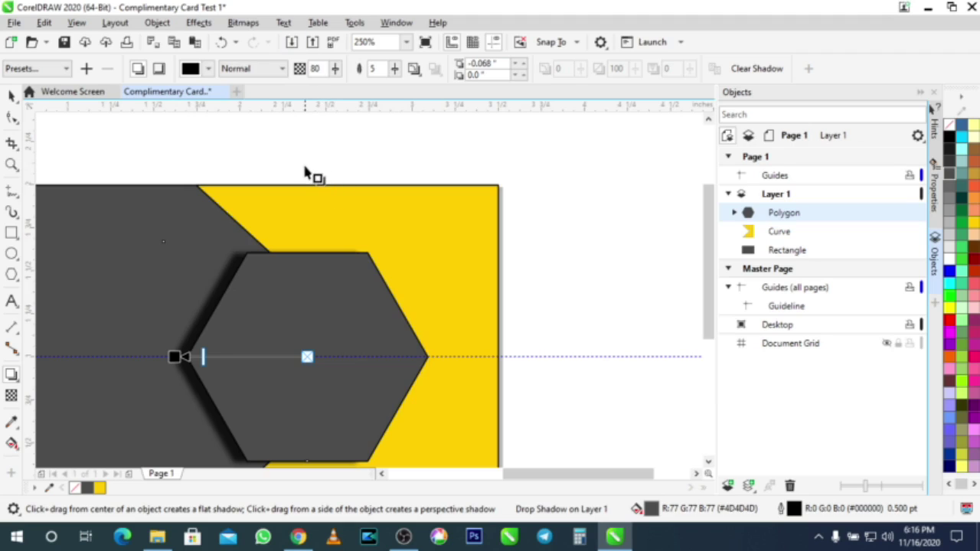
click(12, 94)
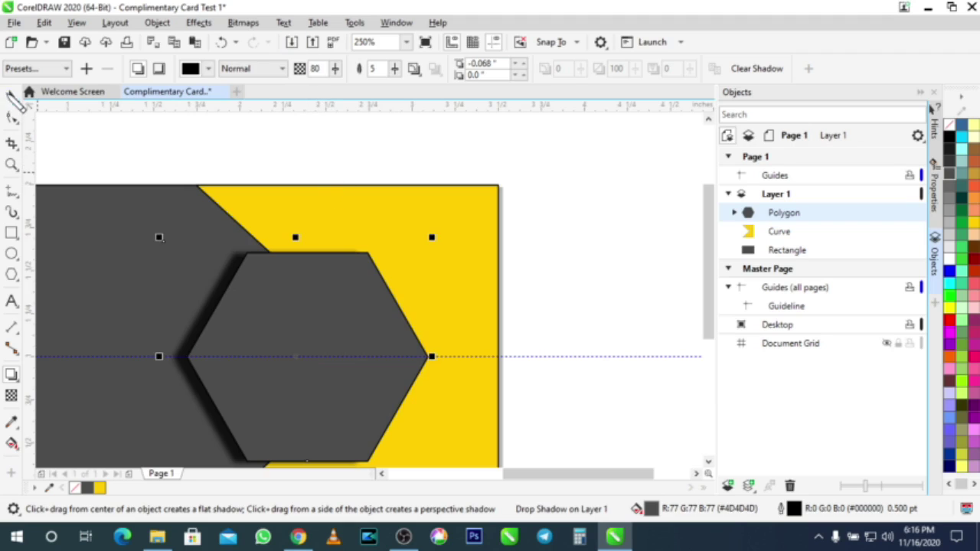
scroll(230, 263, down, 2)
key(Escape)
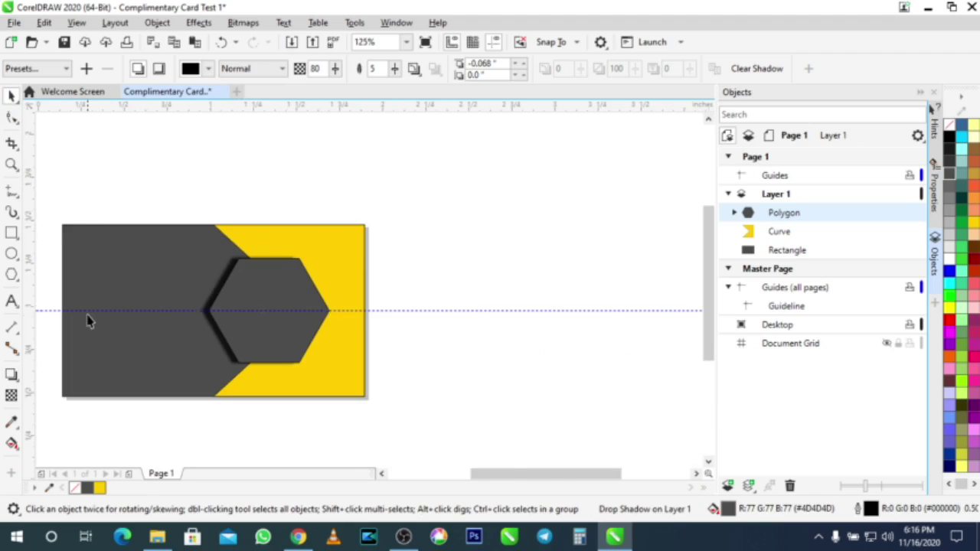
Step: Fit the page in view, select the hexagon, and drag the Prin Designs Me logo over from File Explorer
scroll(87, 320, up, 2)
scroll(86, 320, down, 2)
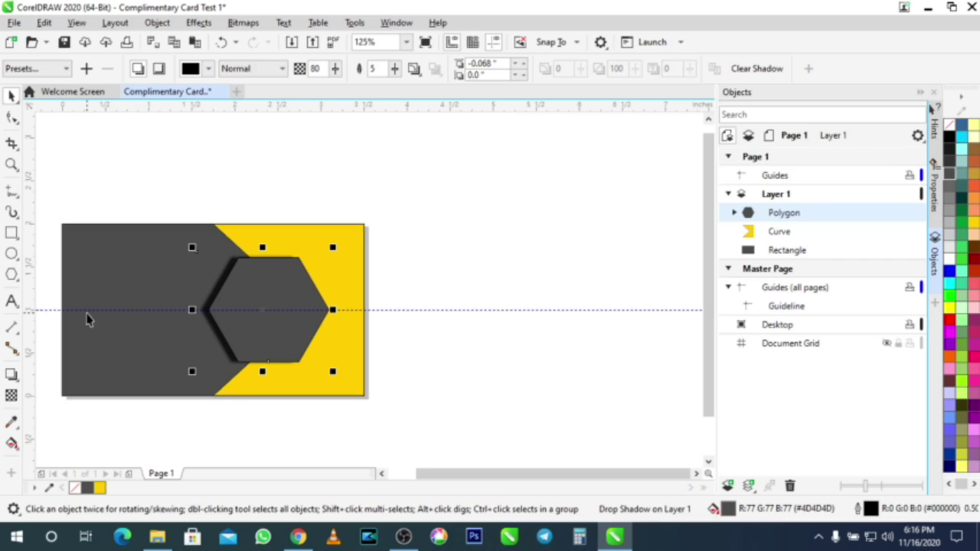
key(shift+F4)
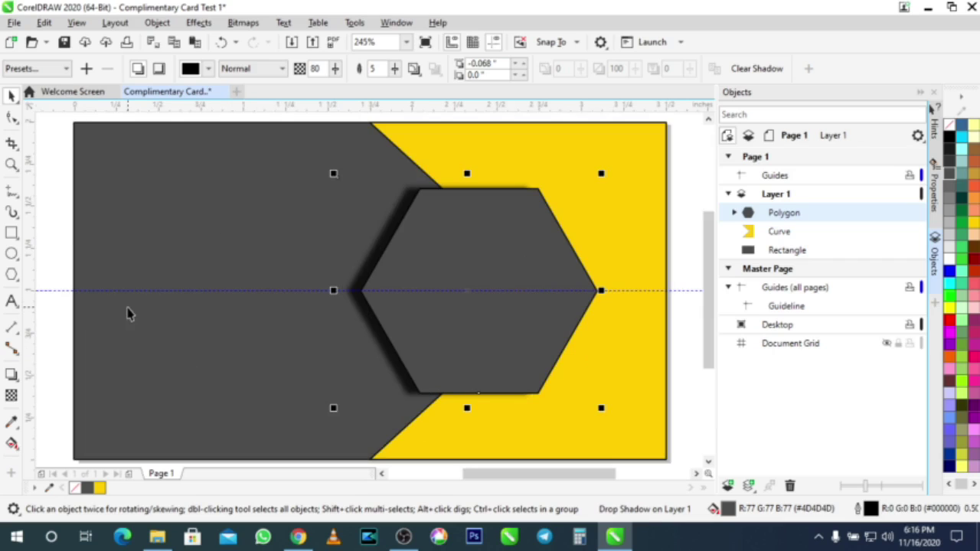
click(55, 224)
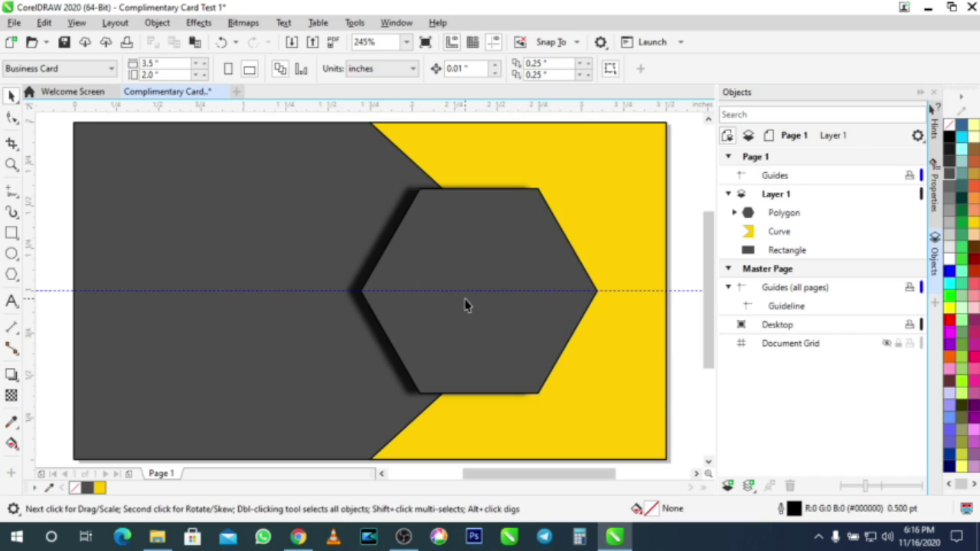
click(474, 246)
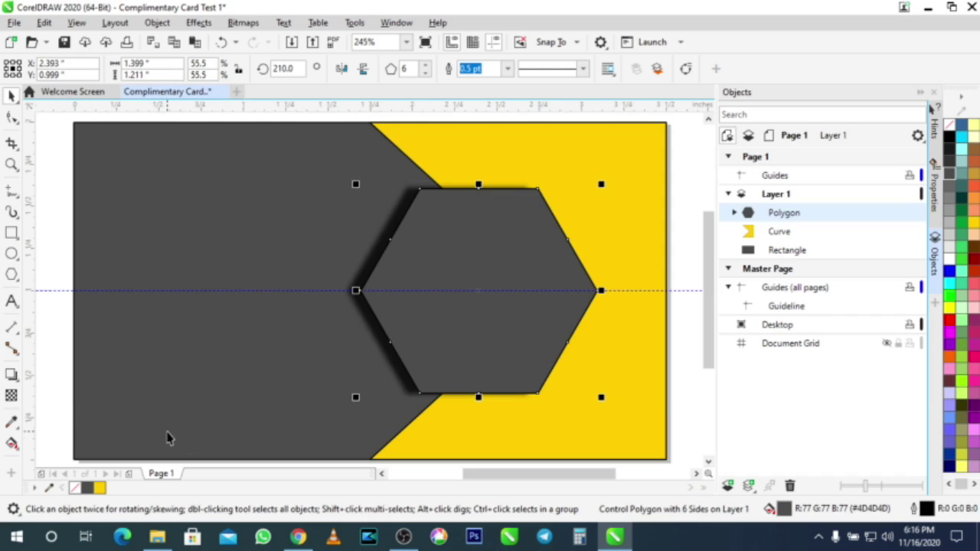
click(158, 537)
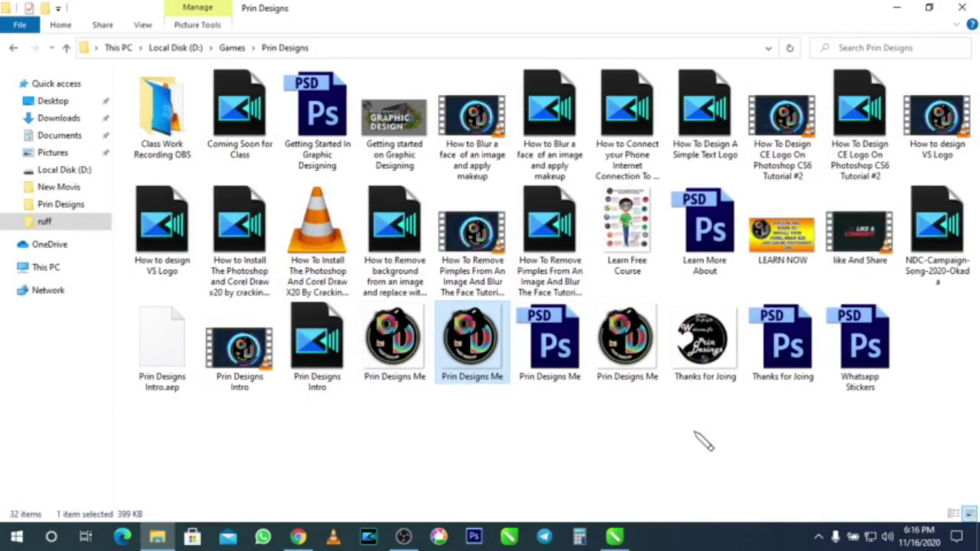
drag(496, 354, 409, 294)
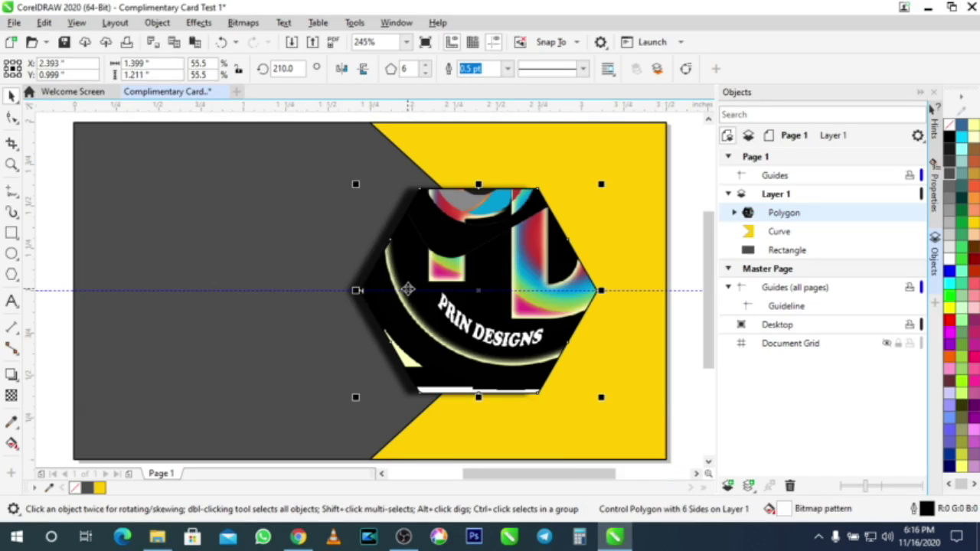
Step: Undo the logo fill and import the Prin Designs logo as a bitmap, about 0.74 × 0.80 in
key(ctrl+z)
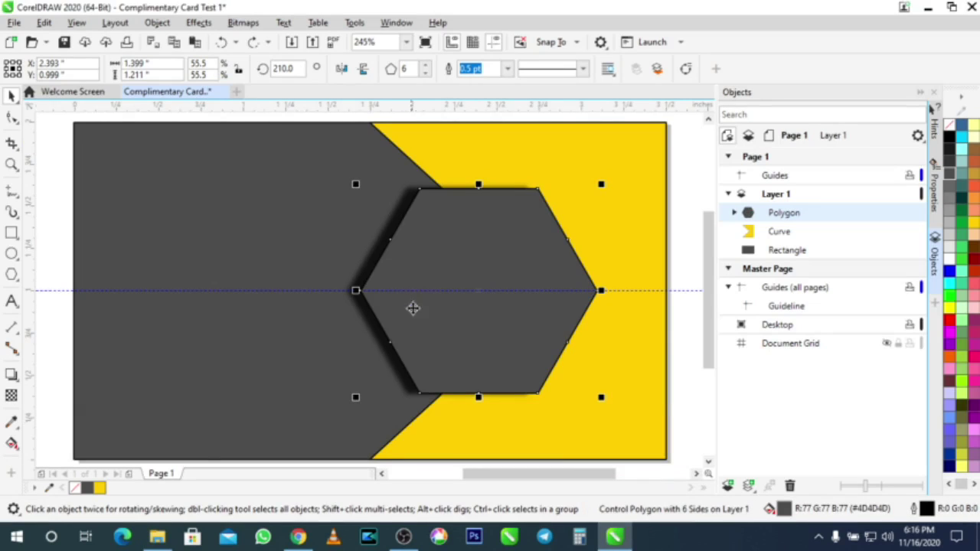
click(157, 539)
drag(498, 360, 195, 280)
scroll(251, 263, down, 4)
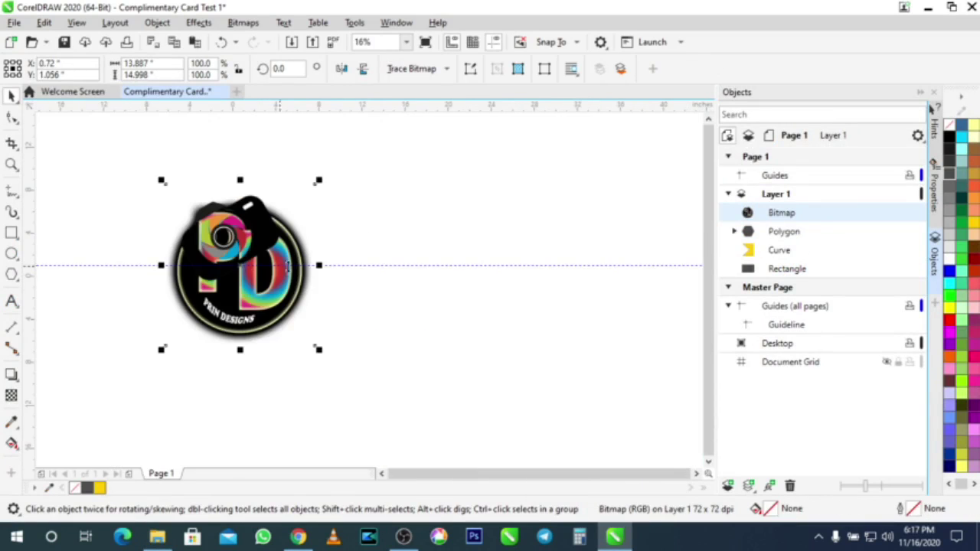
drag(322, 350, 270, 291)
scroll(239, 261, up, 5)
drag(350, 402, 306, 363)
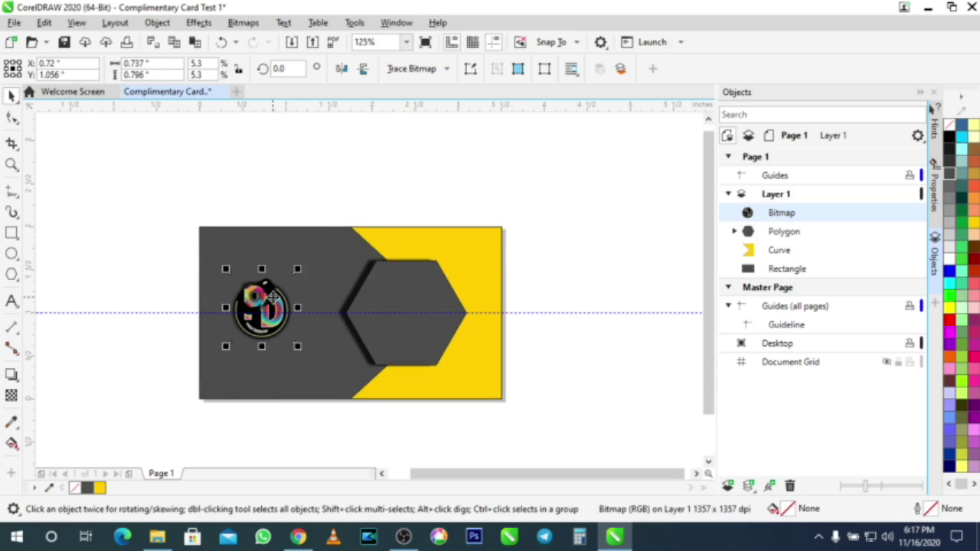
Step: Move the logo onto the hexagon and roughly scale it to fit
drag(272, 295, 411, 295)
drag(434, 341, 453, 370)
drag(398, 302, 405, 313)
drag(459, 253, 470, 247)
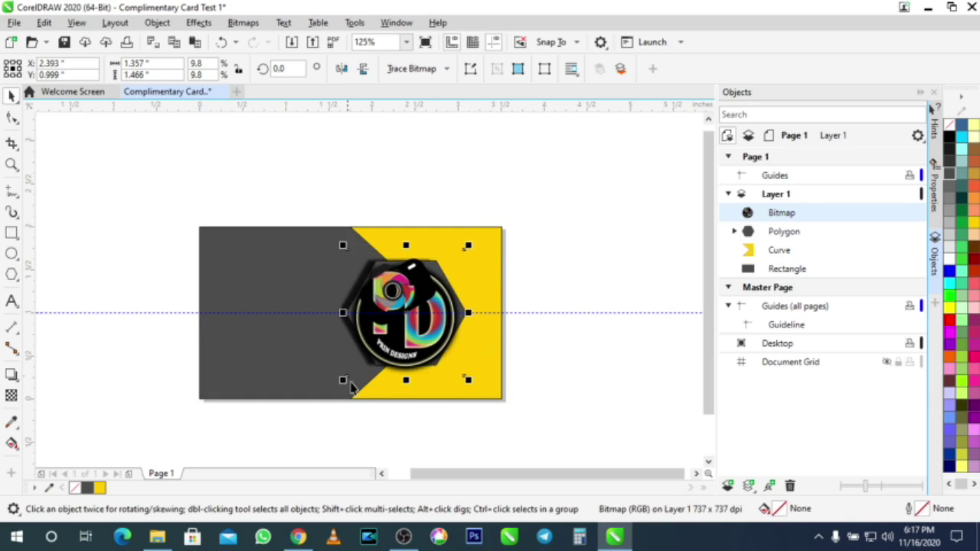
drag(344, 380, 347, 375)
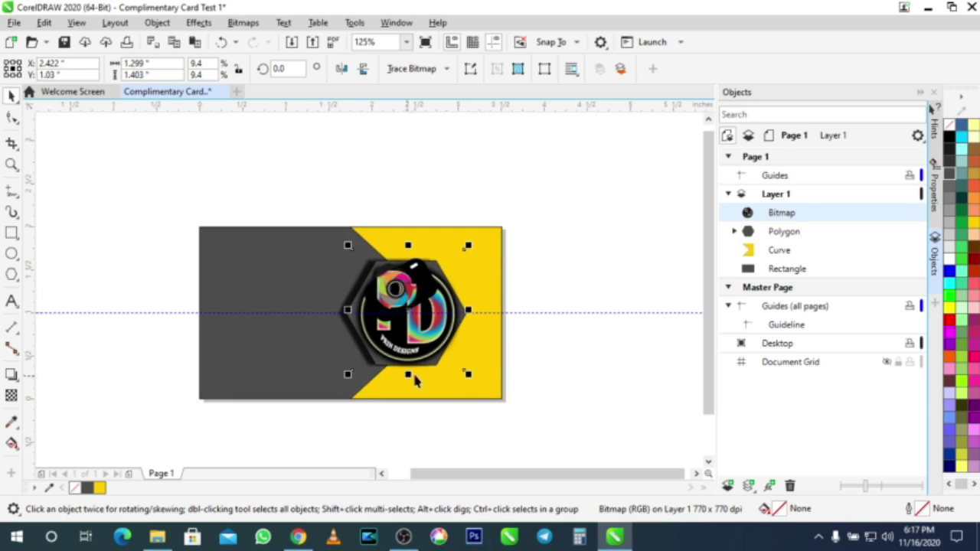
drag(468, 375, 461, 368)
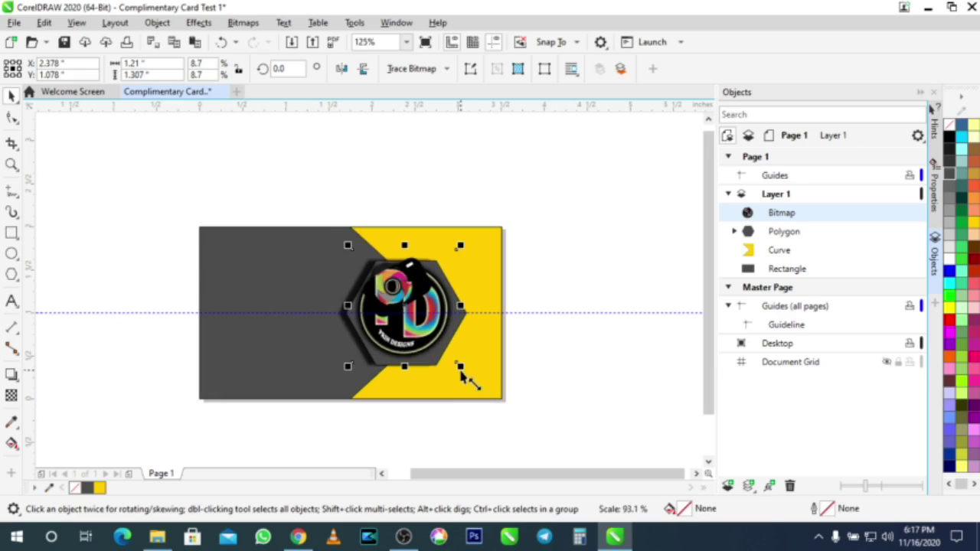
Step: Fine-tune the logo to about 1.289 × 1.392 in, centred on the hexagon
scroll(414, 285, up, 1)
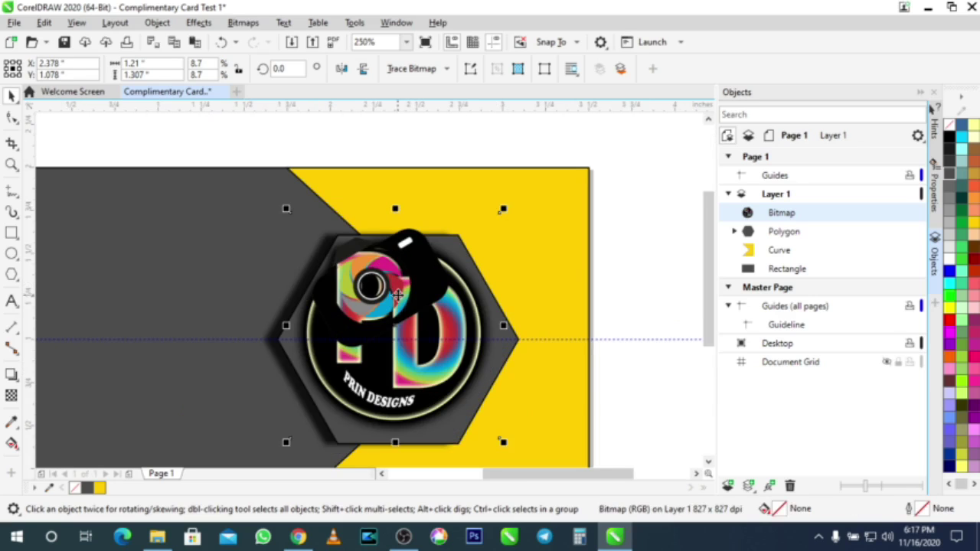
drag(399, 295, 404, 300)
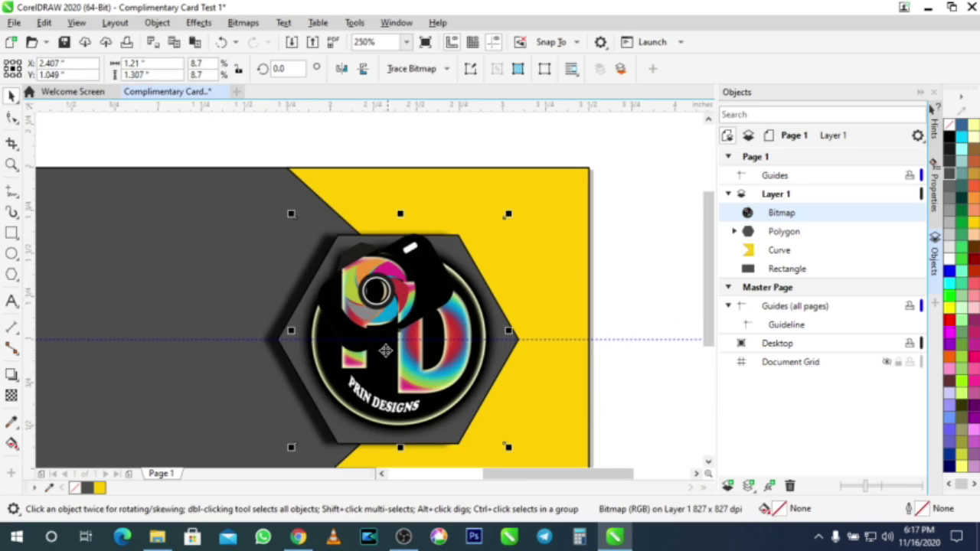
drag(292, 448, 279, 456)
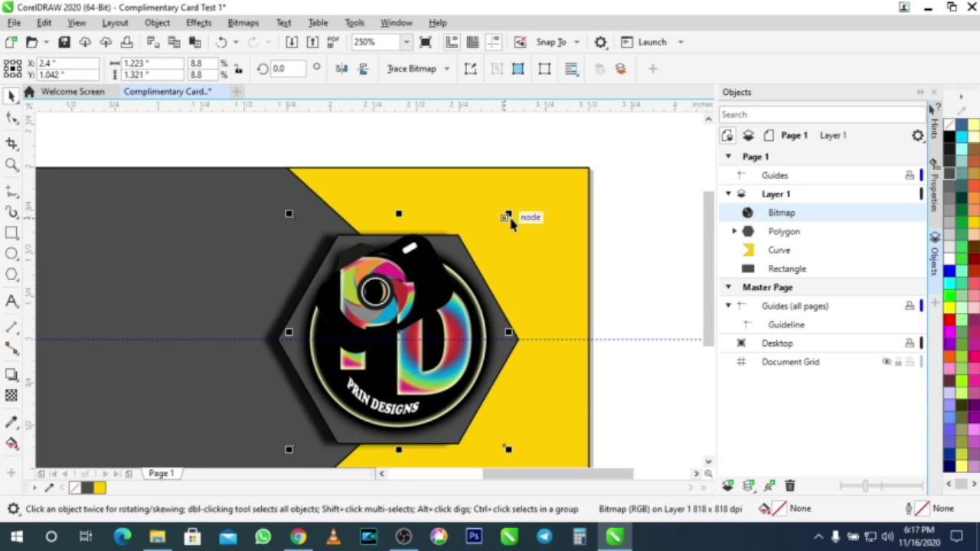
drag(509, 214, 515, 211)
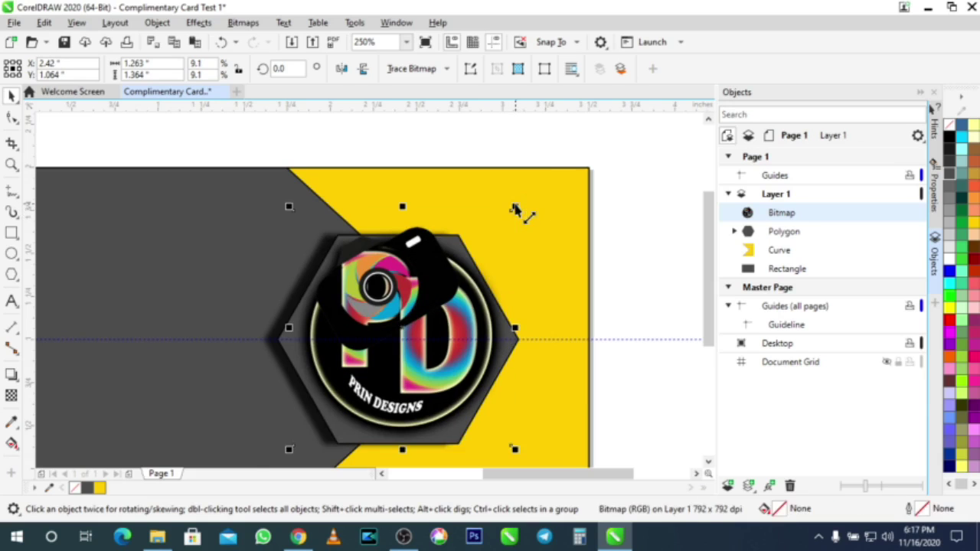
drag(394, 382, 387, 383)
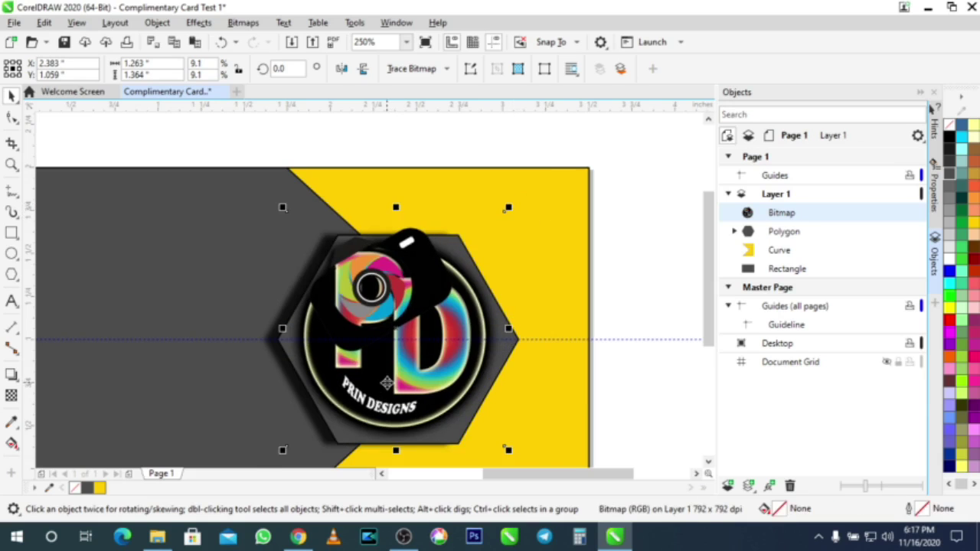
drag(512, 211, 519, 203)
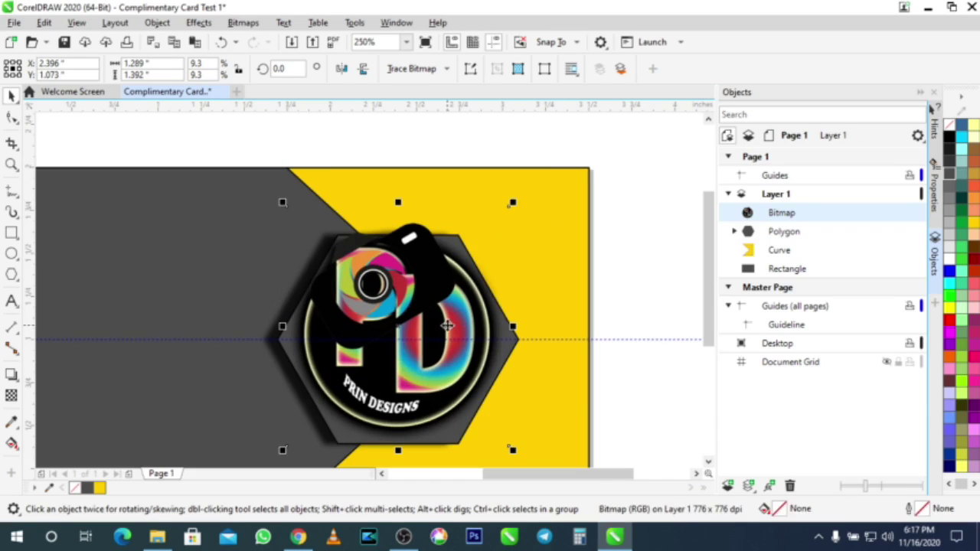
scroll(440, 341, down, 2)
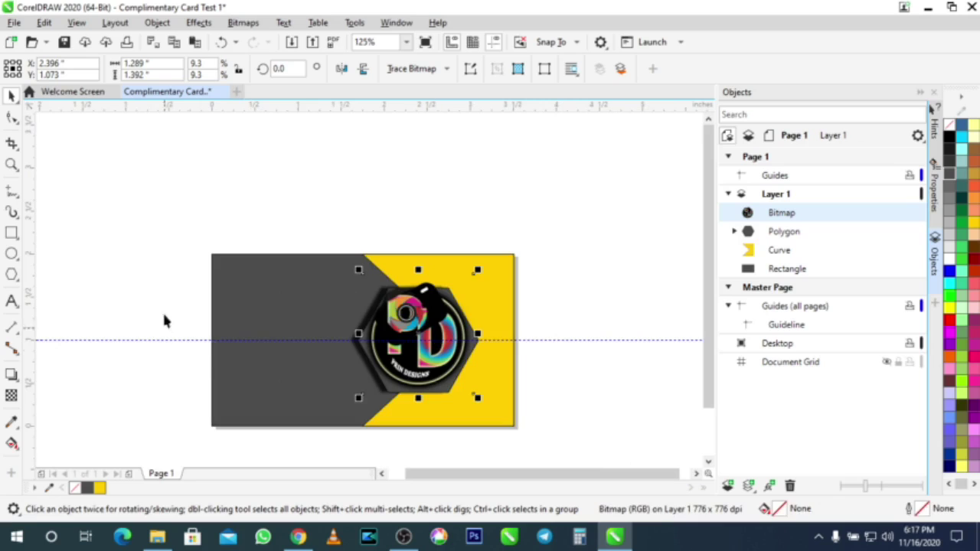
Step: Add the Arial 24 pt text 'Your Quality Solutions' to the left of the logo
click(67, 174)
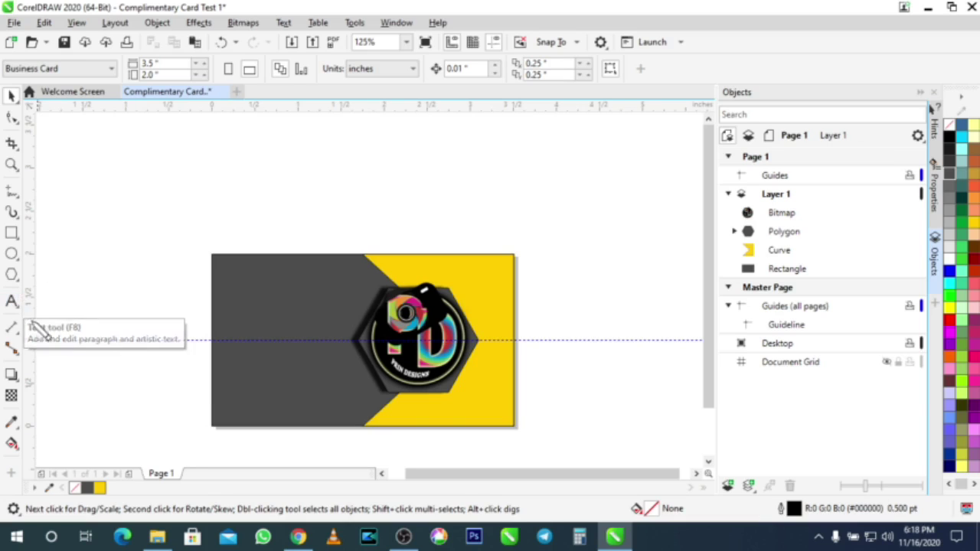
click(12, 303)
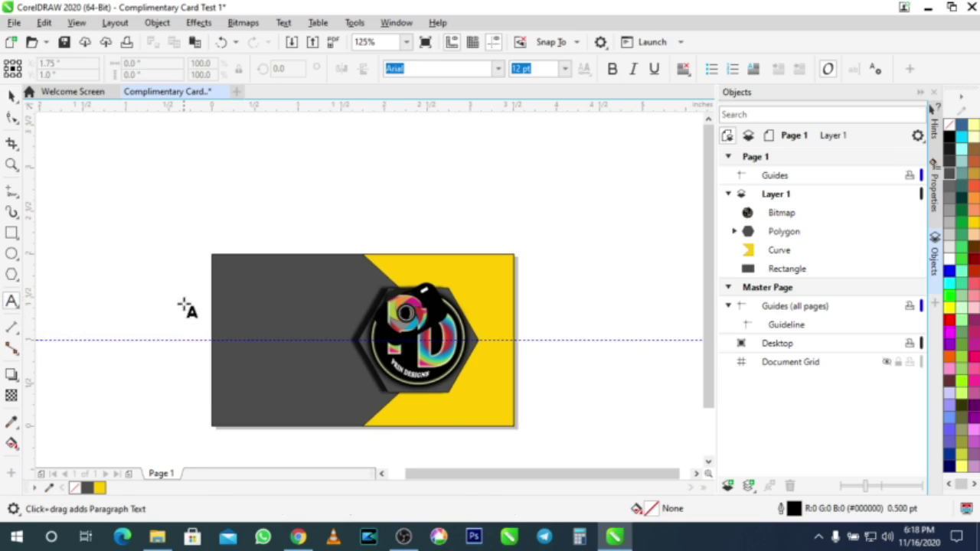
click(125, 316)
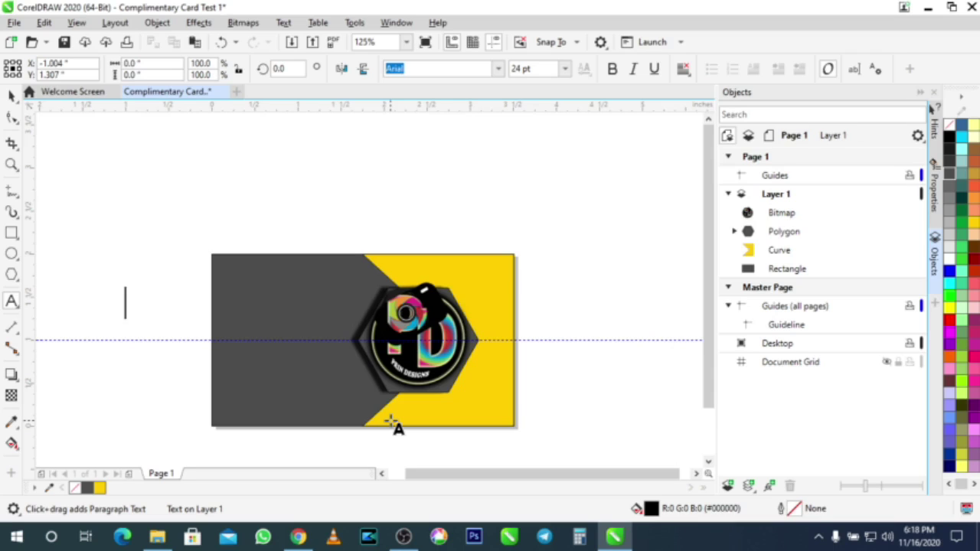
text(Q)
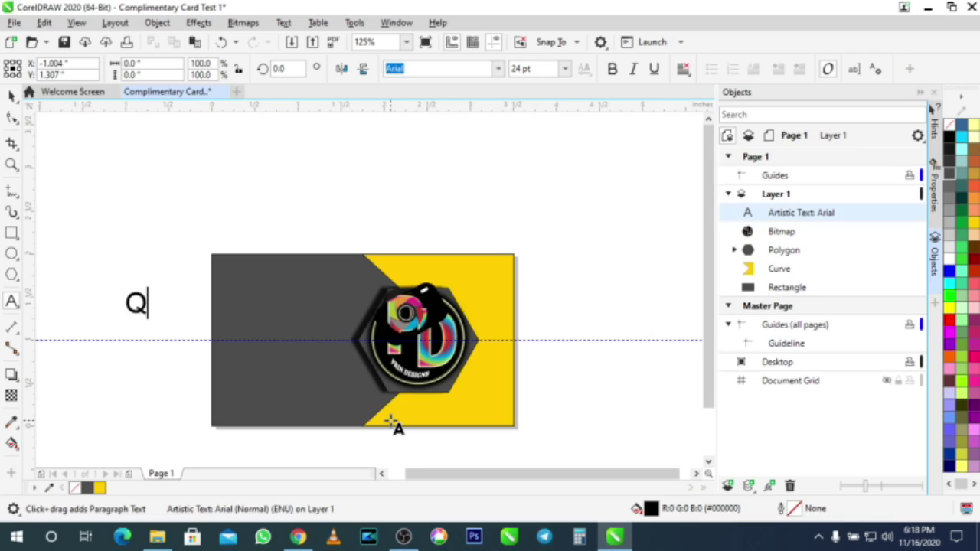
text(uality Solutions)
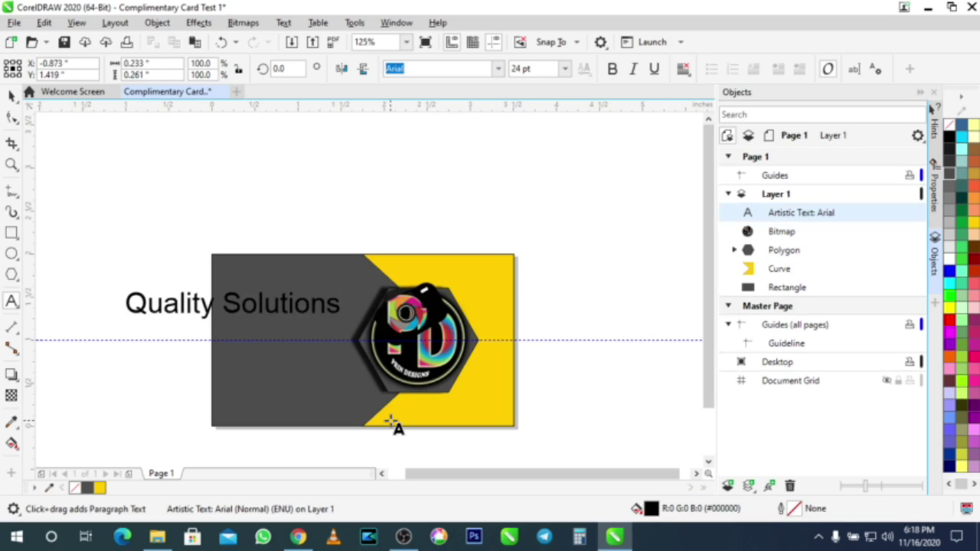
click(125, 304)
text(Your)
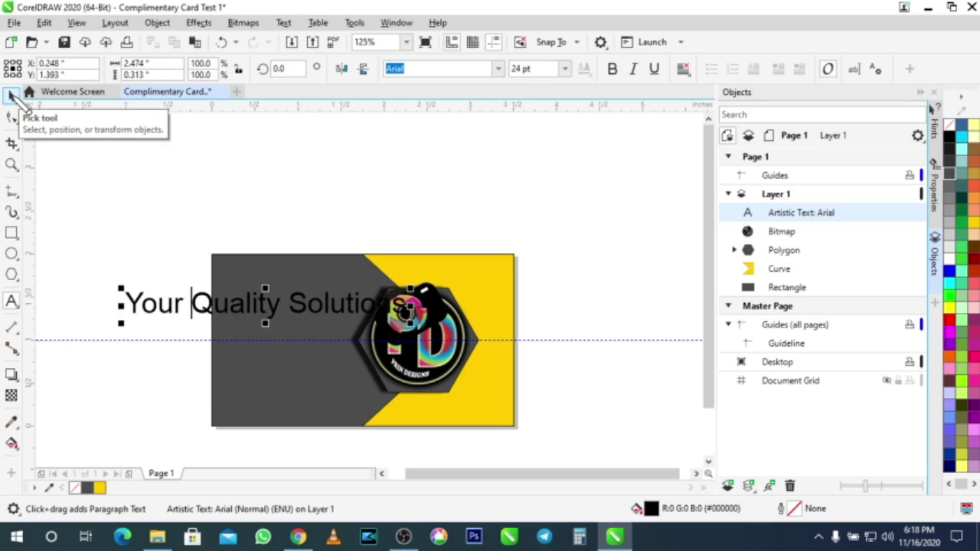
Step: Set the tagline font to Ethnocentric Rg and shrink it onto the card's left side
click(11, 95)
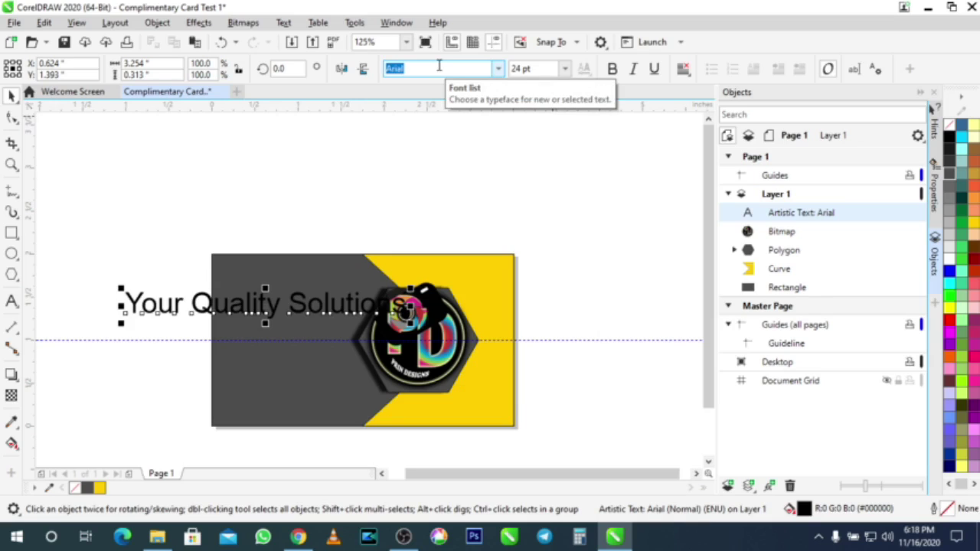
key(h)
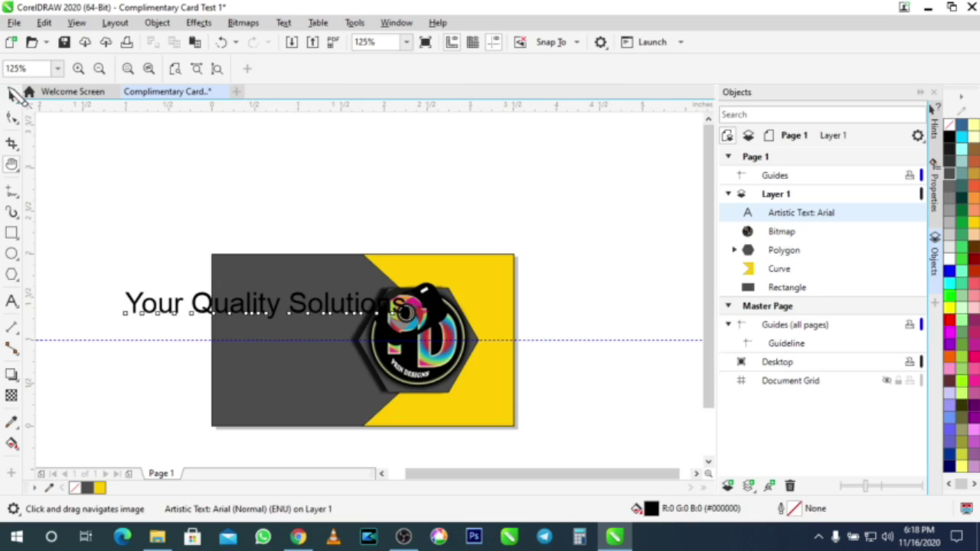
click(11, 93)
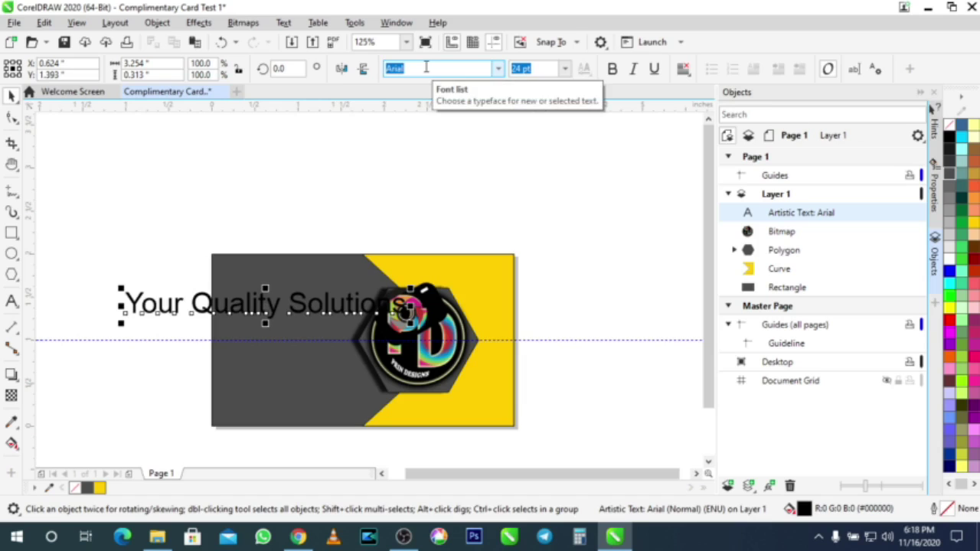
text(Ethnocentric Rg)
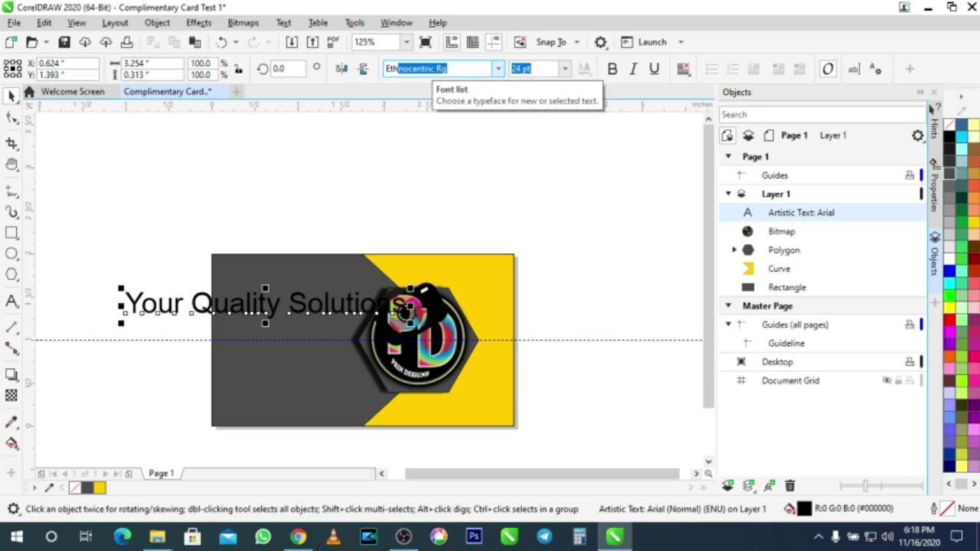
key(Return)
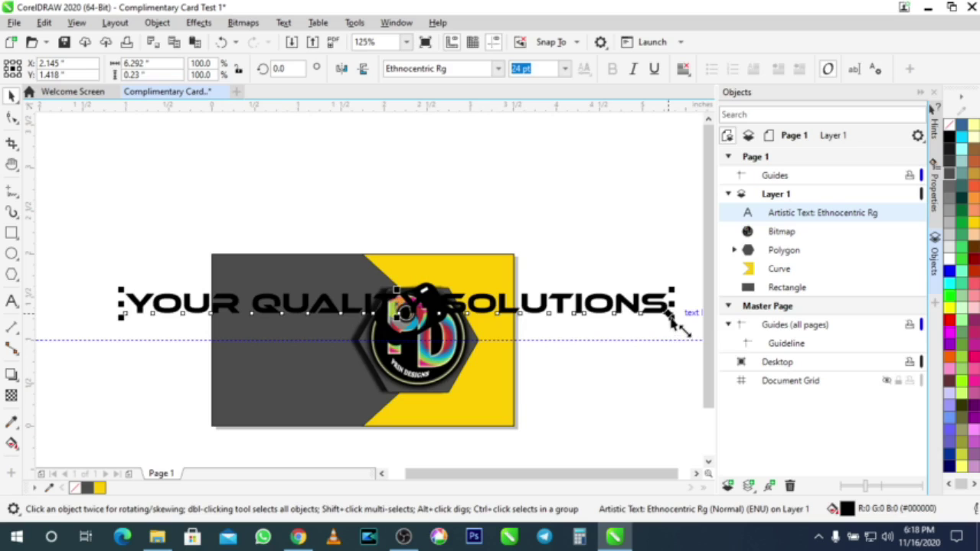
drag(672, 315, 496, 314)
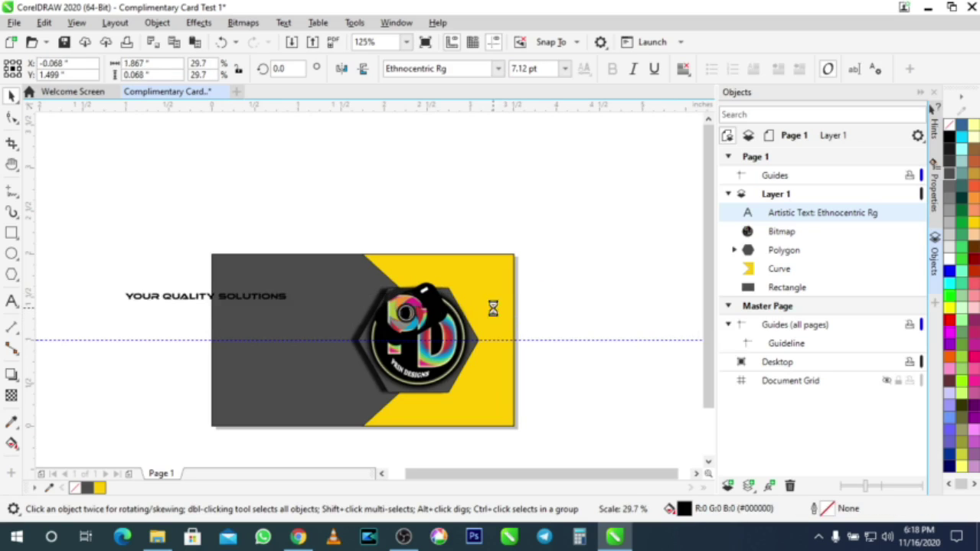
drag(240, 303, 326, 313)
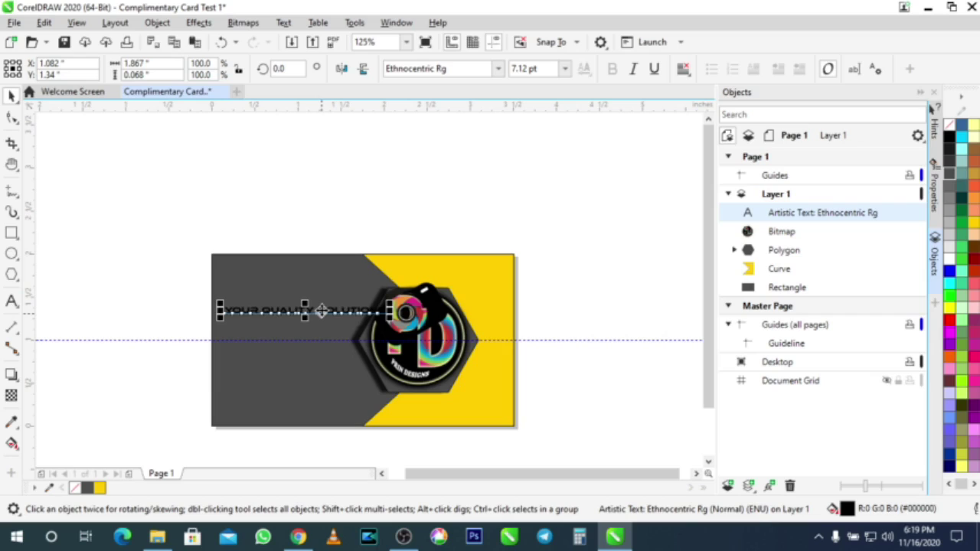
Step: Rotate the tagline to 270° and place it along the card's left edge
click(321, 311)
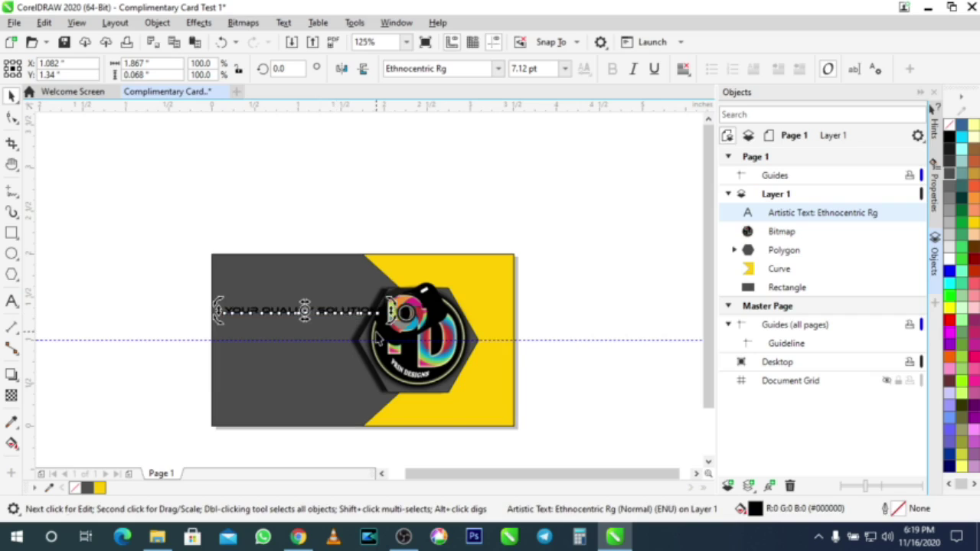
drag(389, 302, 303, 407)
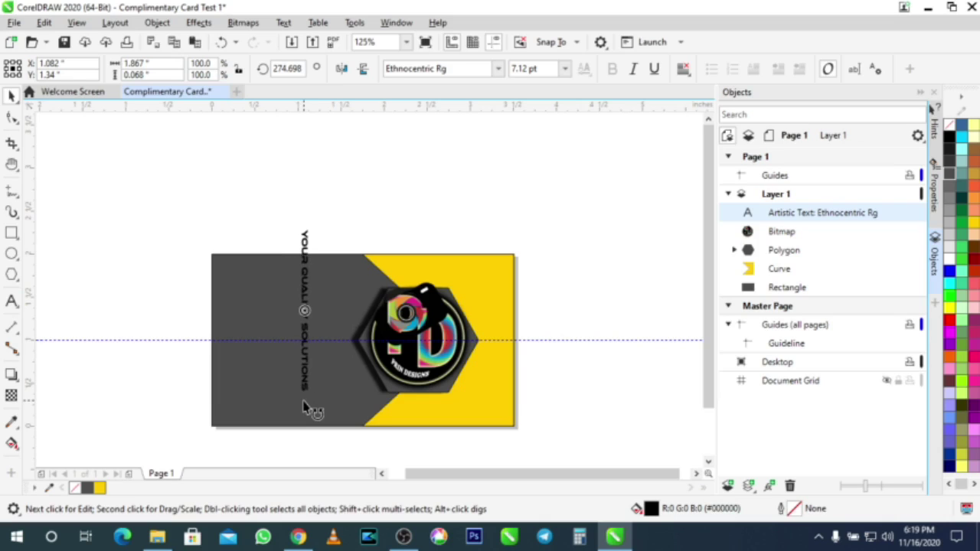
drag(304, 407, 307, 402)
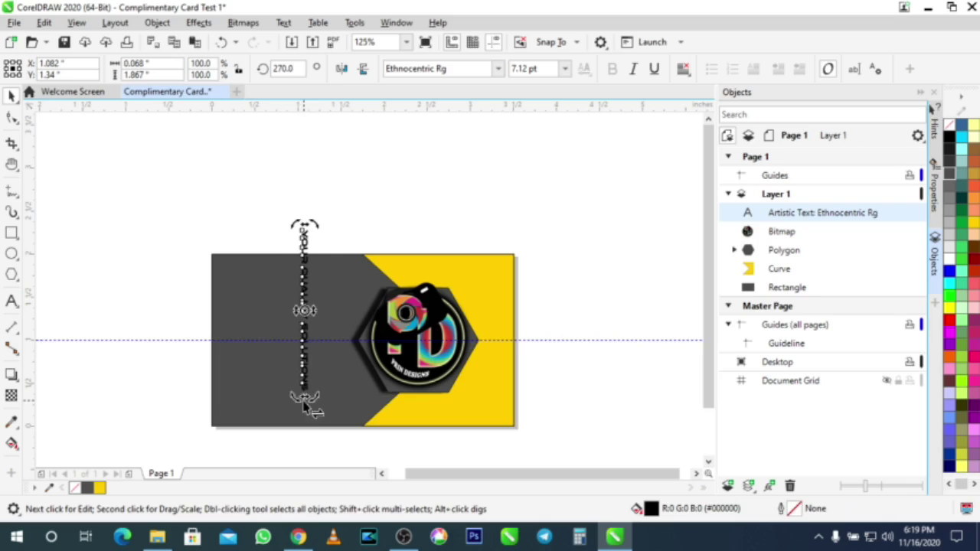
click(169, 193)
drag(305, 292, 225, 333)
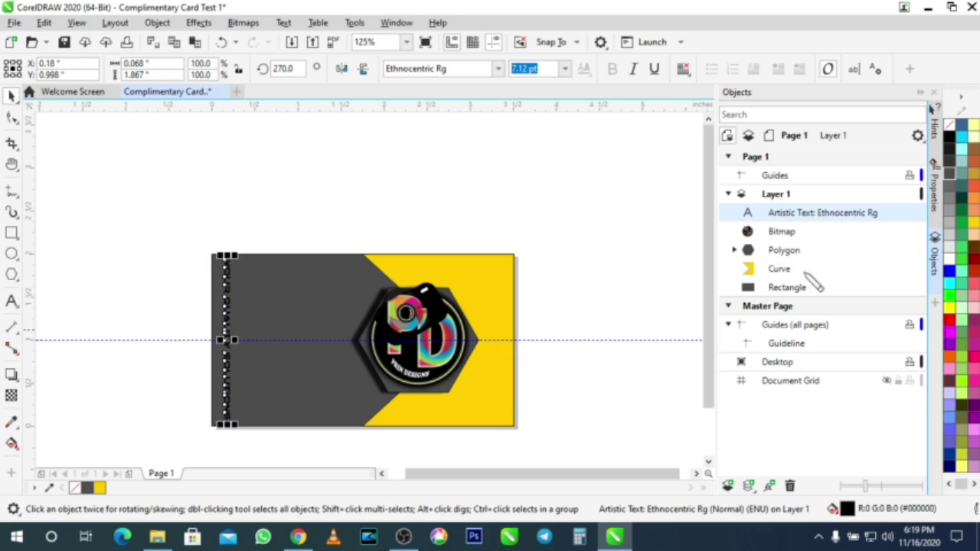
Step: Colour the vertical tagline white and scale it down slightly along the dark left edge
click(949, 249)
click(566, 237)
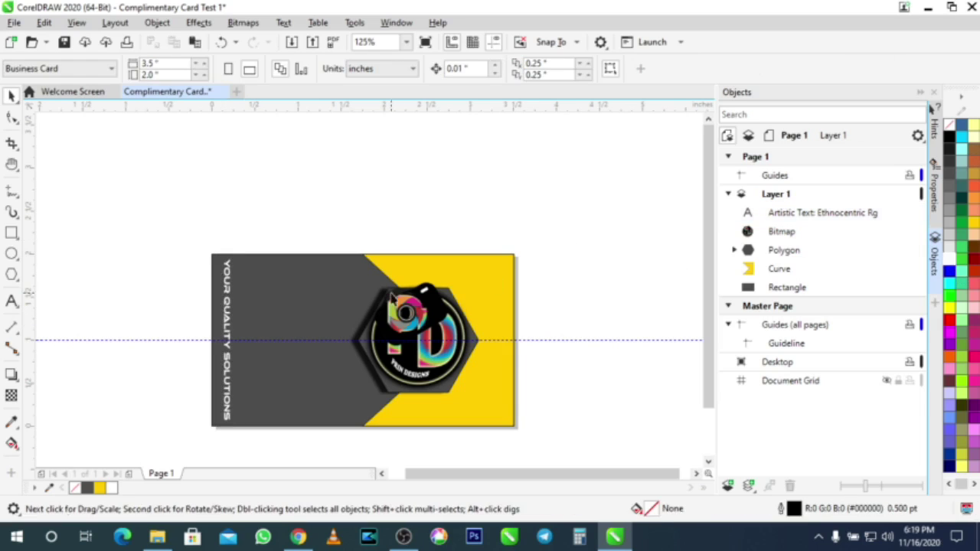
click(229, 396)
drag(236, 423, 241, 422)
scroll(241, 421, up, 3)
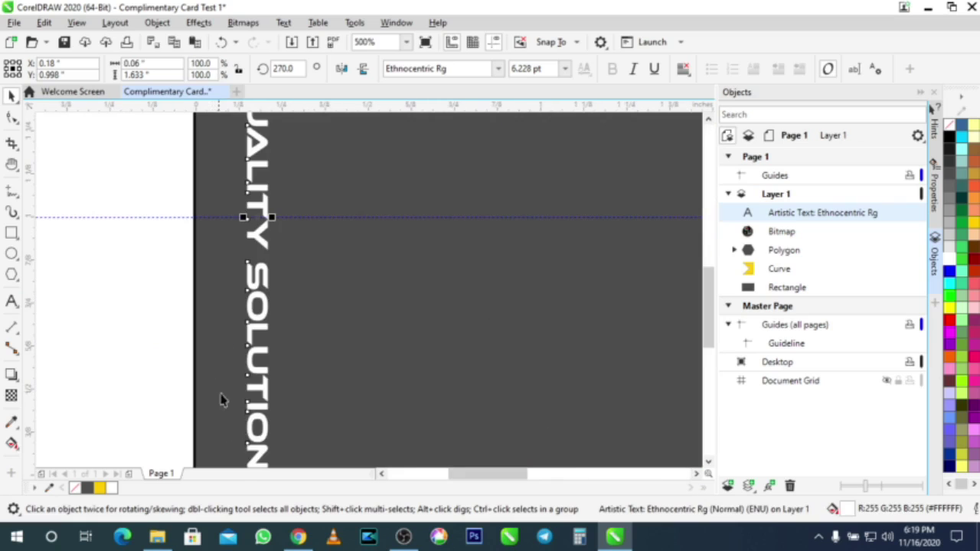
scroll(279, 304, down, 2)
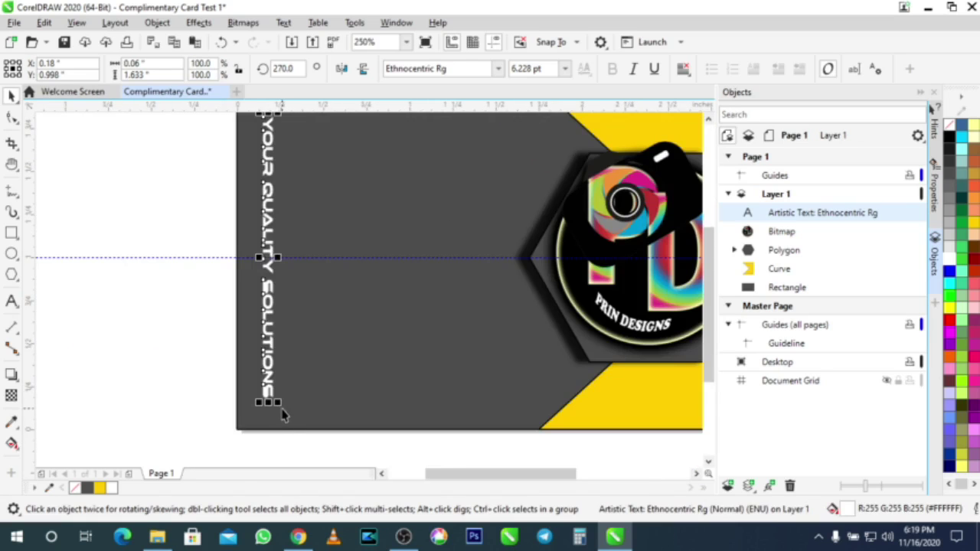
drag(278, 404, 279, 396)
scroll(320, 391, down, 3)
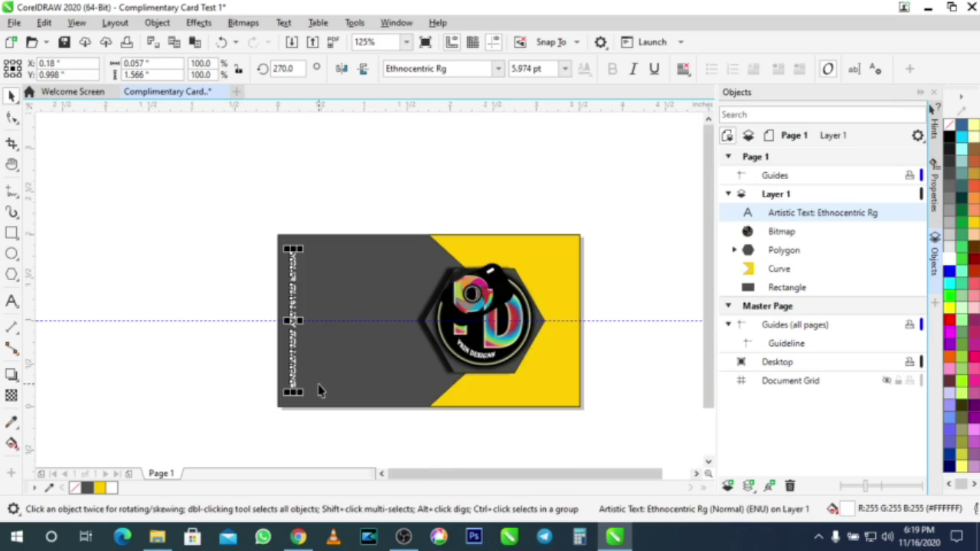
click(176, 265)
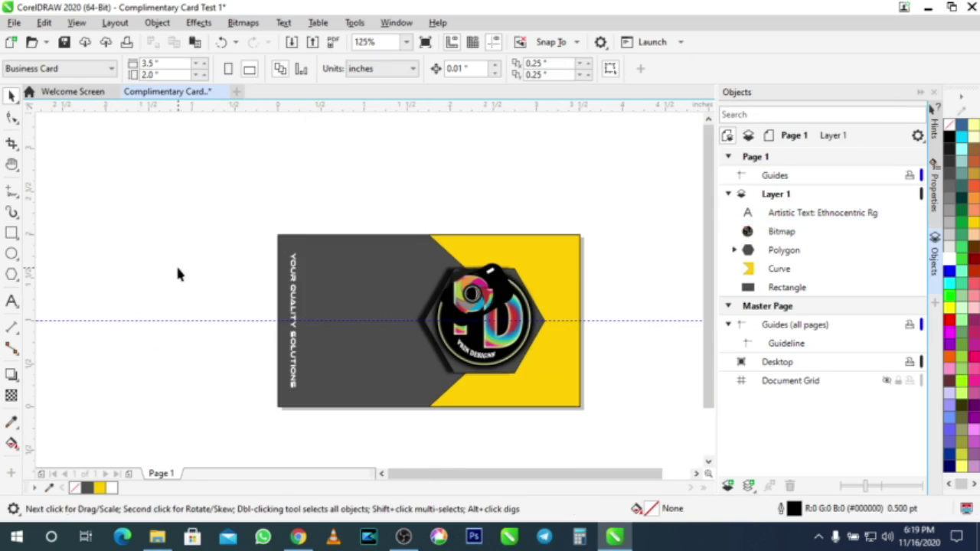
click(294, 305)
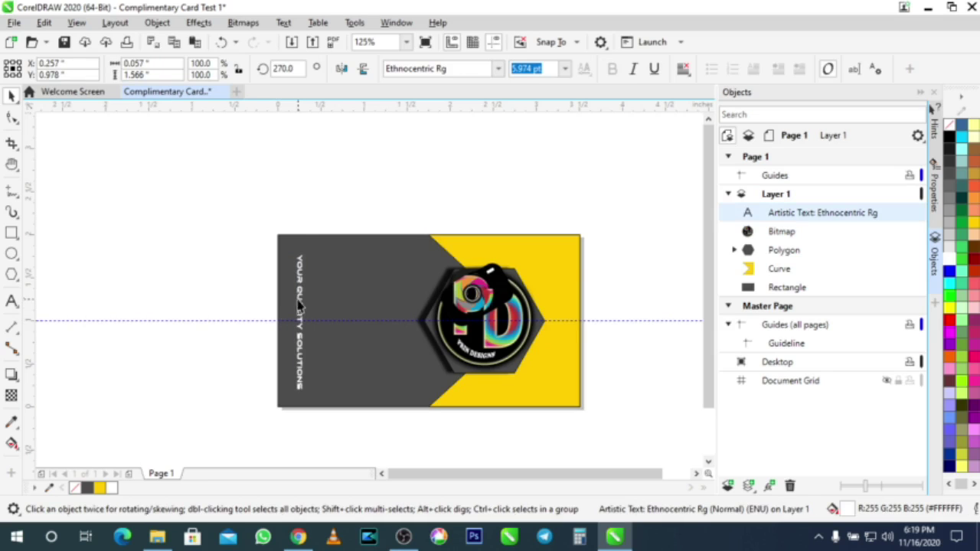
click(191, 277)
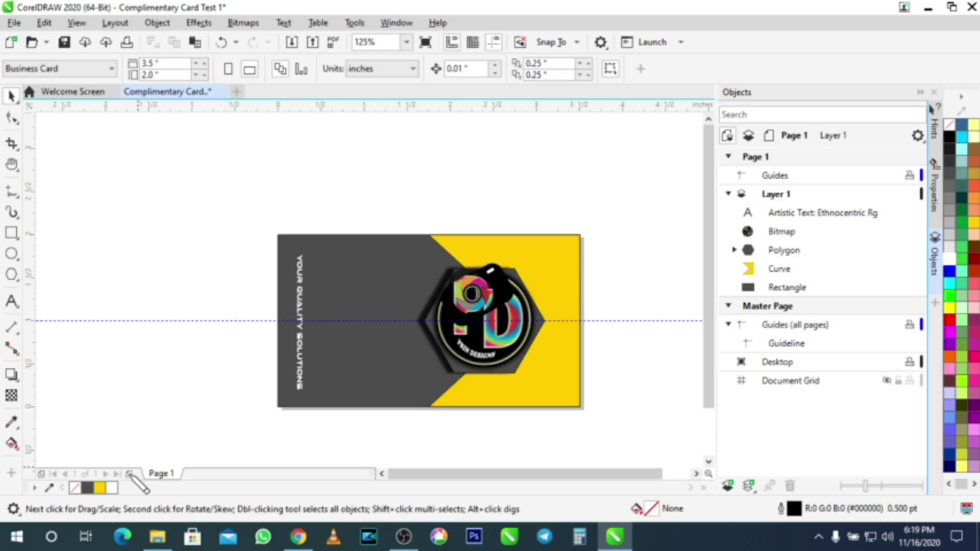
Step: Add a second page and rename the first page 'Front Card'
click(131, 473)
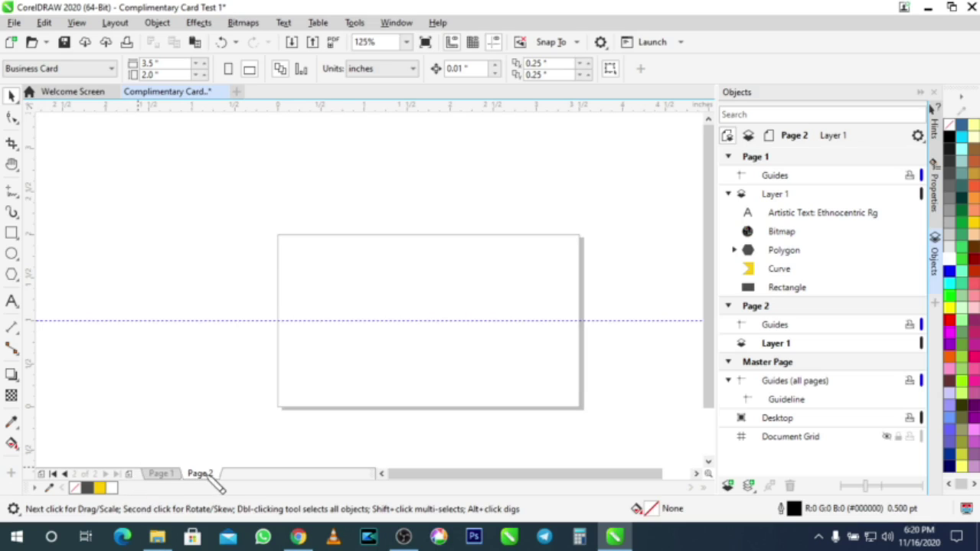
click(160, 474)
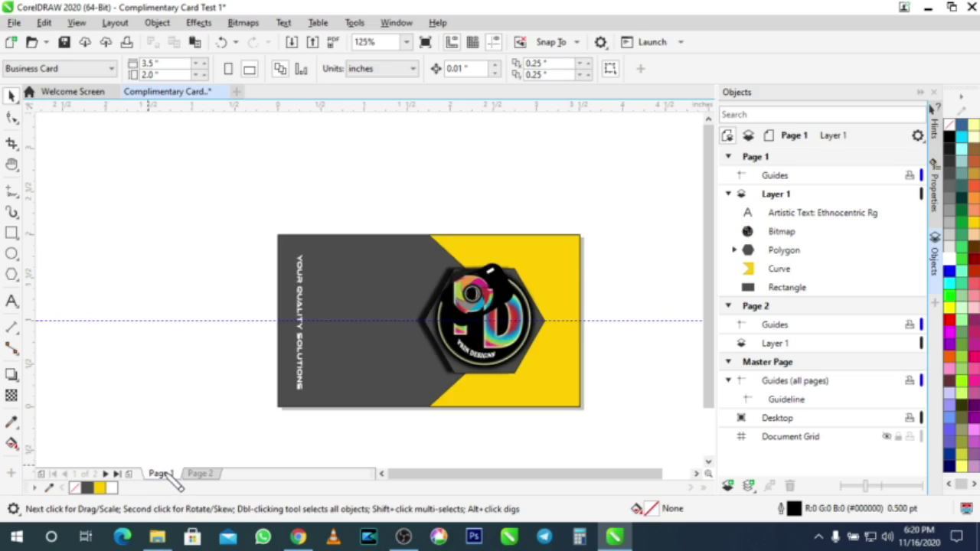
right_click(166, 474)
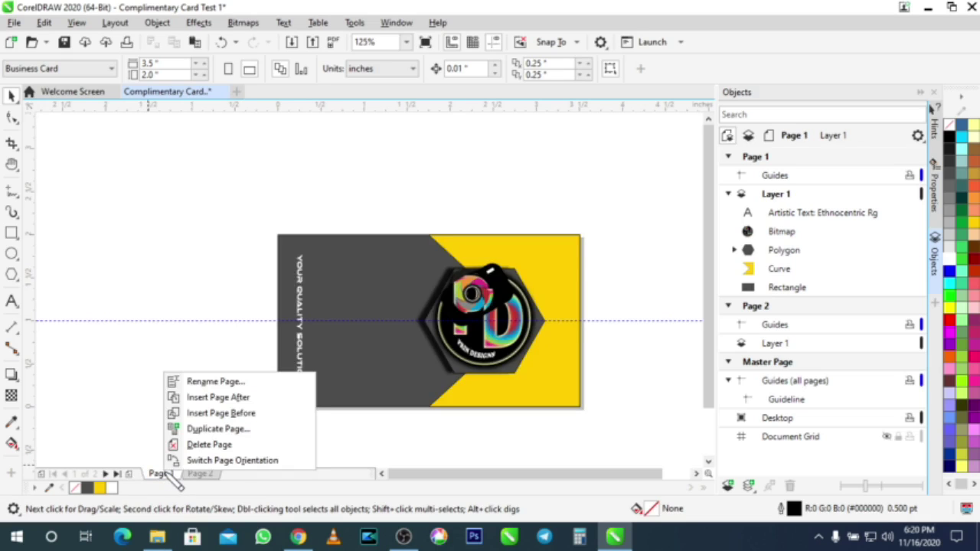
click(215, 384)
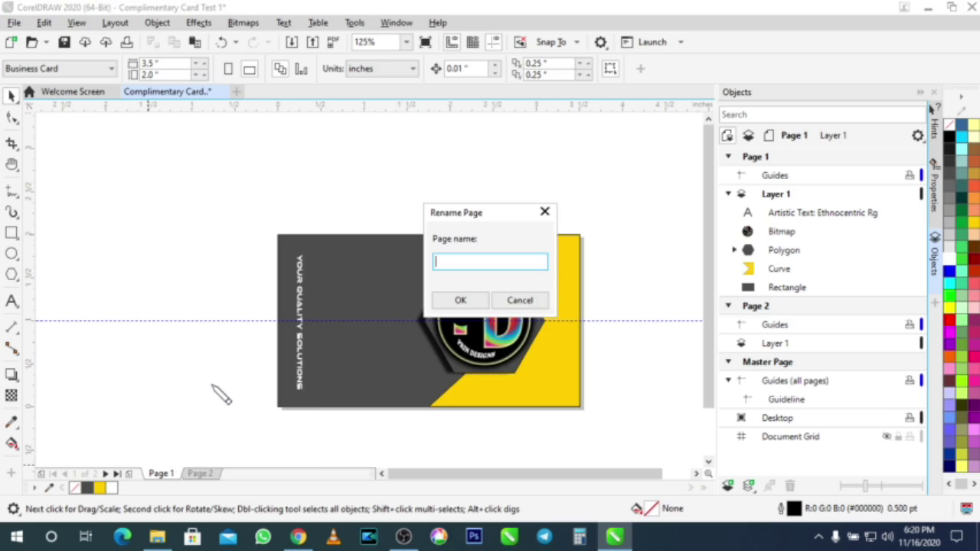
text(Front Card)
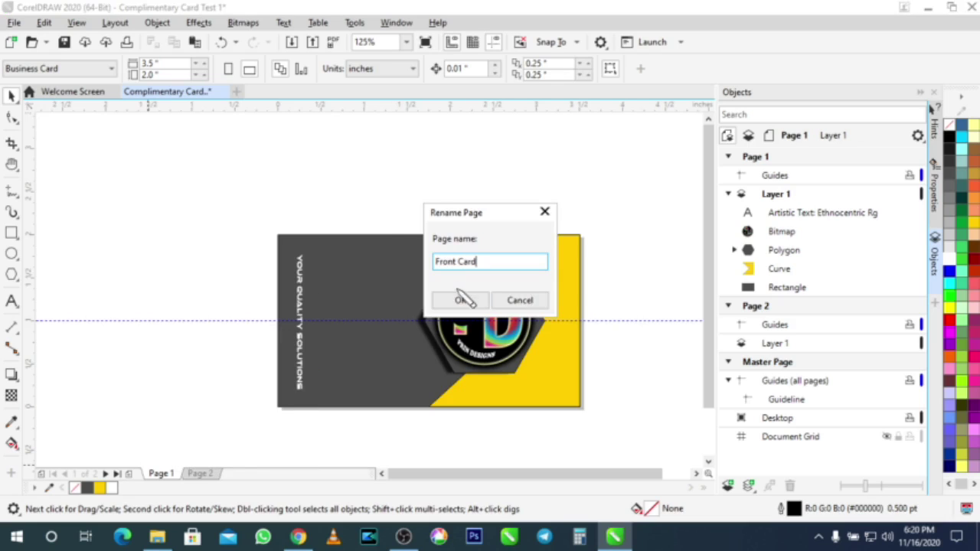
click(462, 299)
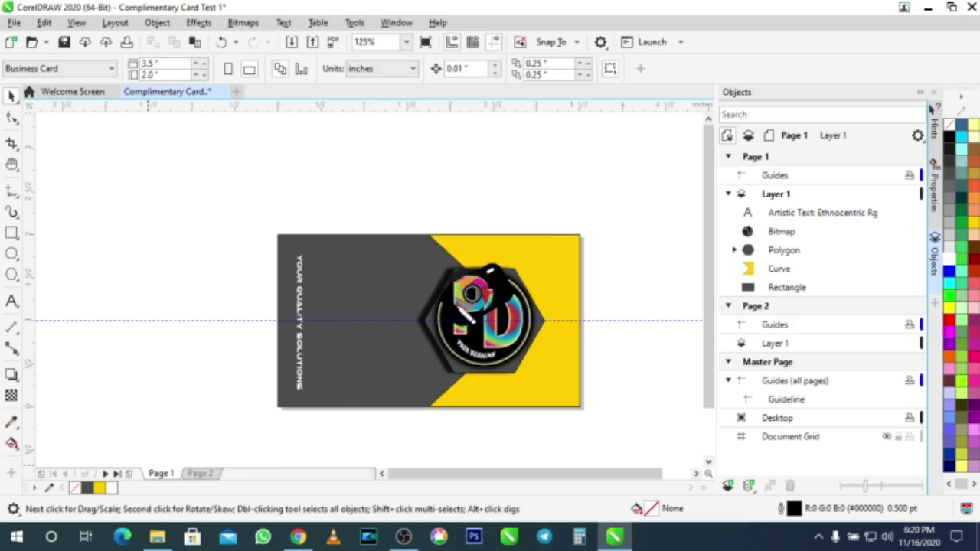
Step: Rename the second page 'Back Card'
click(224, 474)
right_click(225, 475)
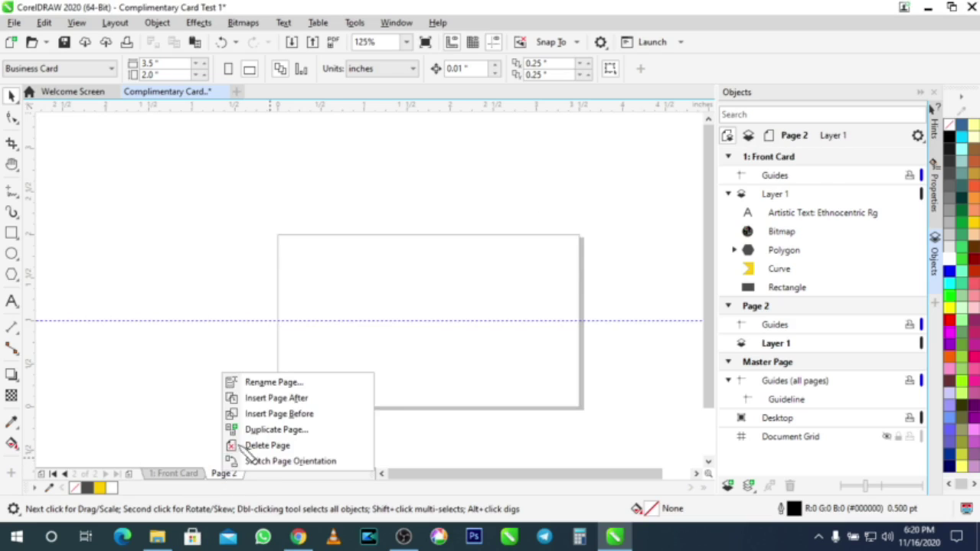
click(267, 383)
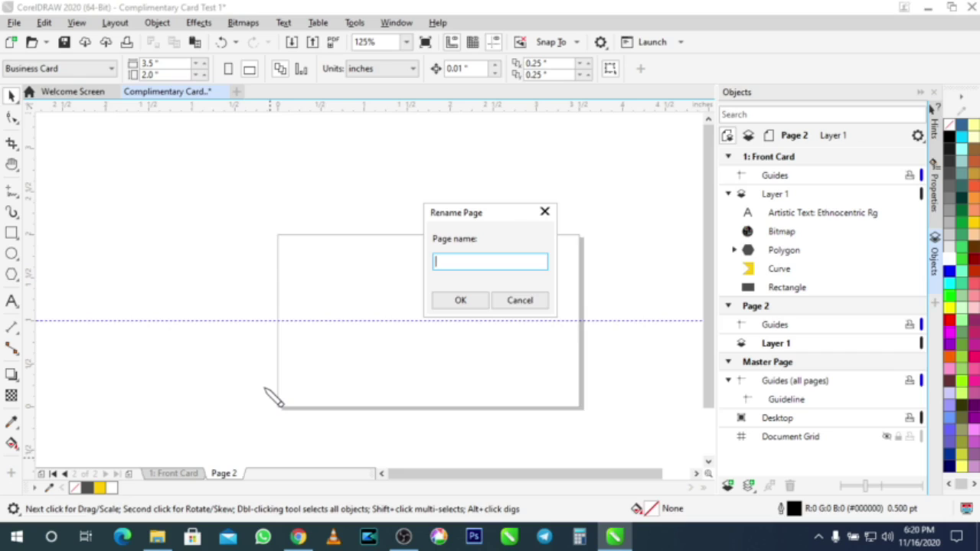
text(Back Card)
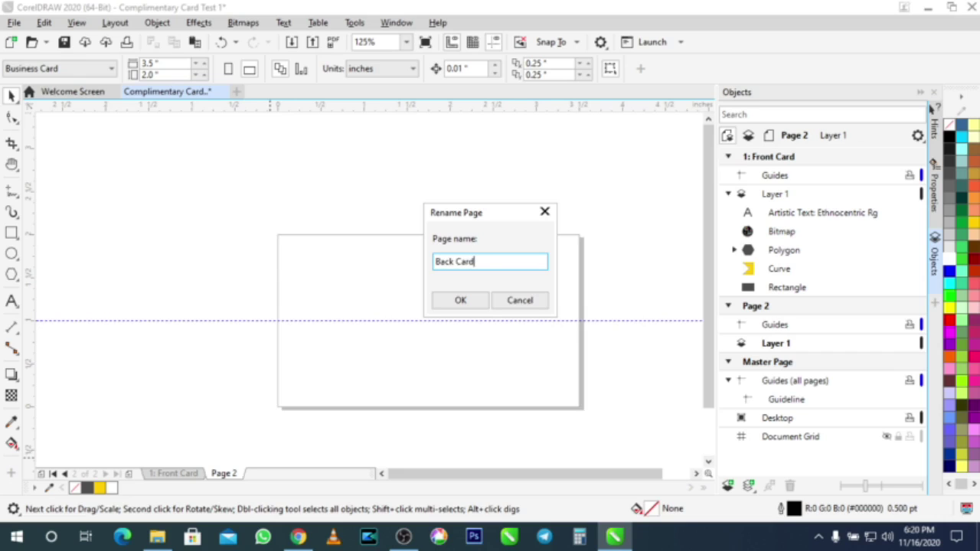
click(450, 297)
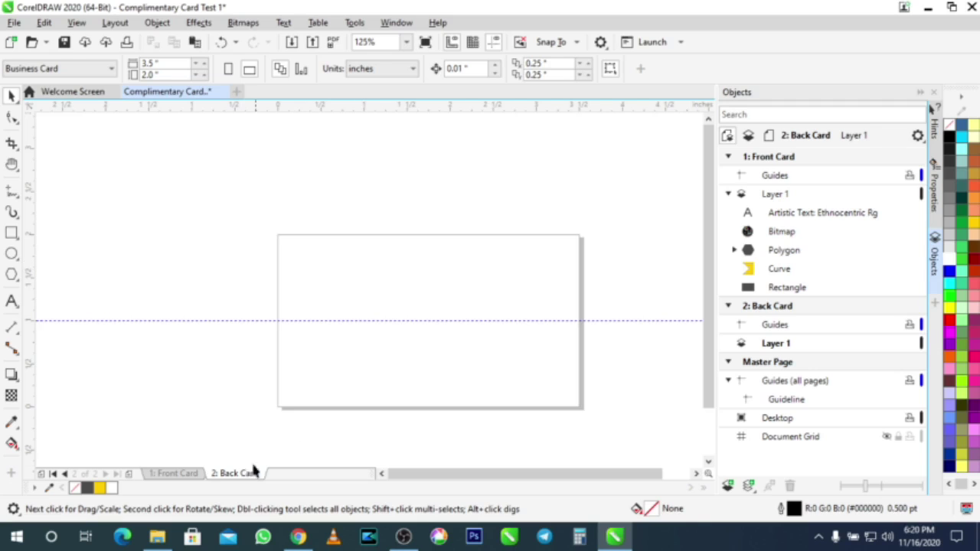
Step: Select the front's dark rectangle, yellow shape and logo image together, then go to Back Card
click(191, 476)
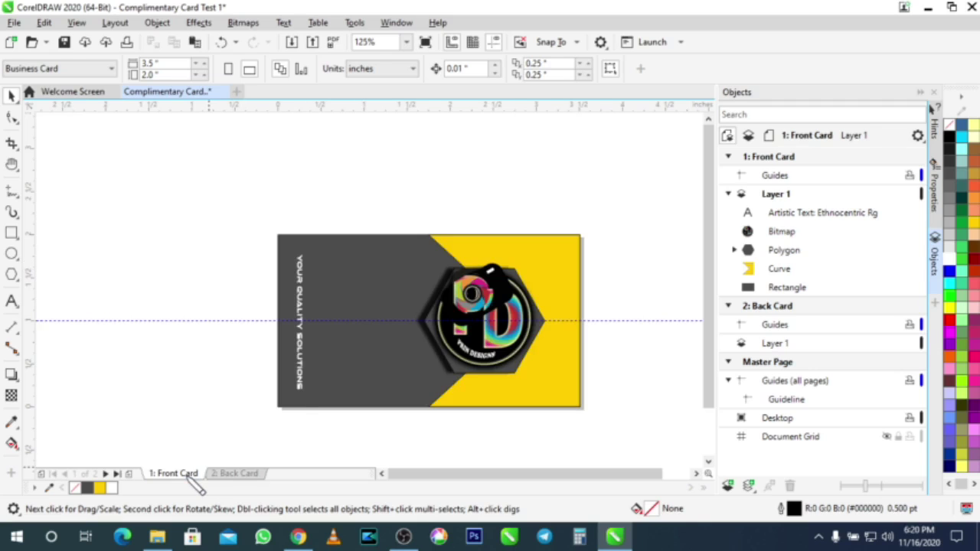
click(342, 275)
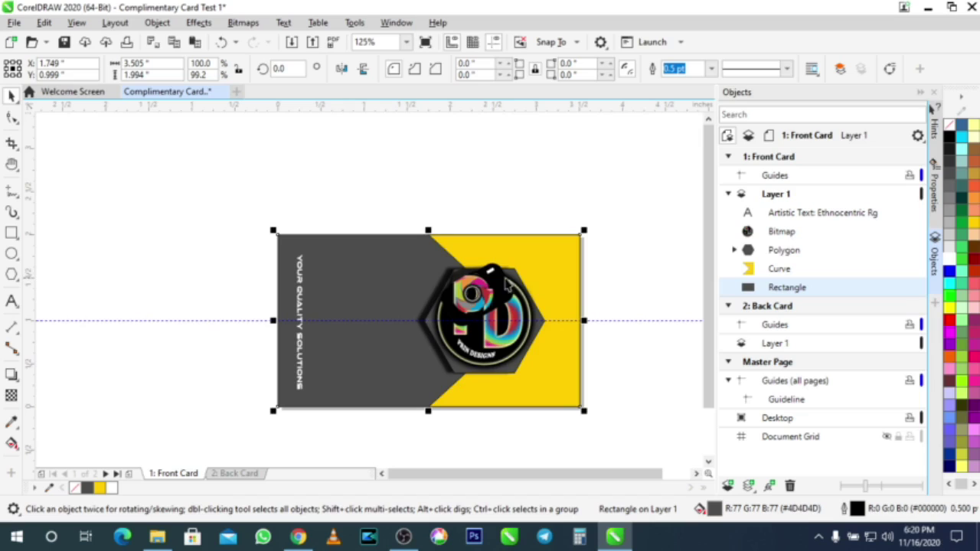
shift+click(559, 256)
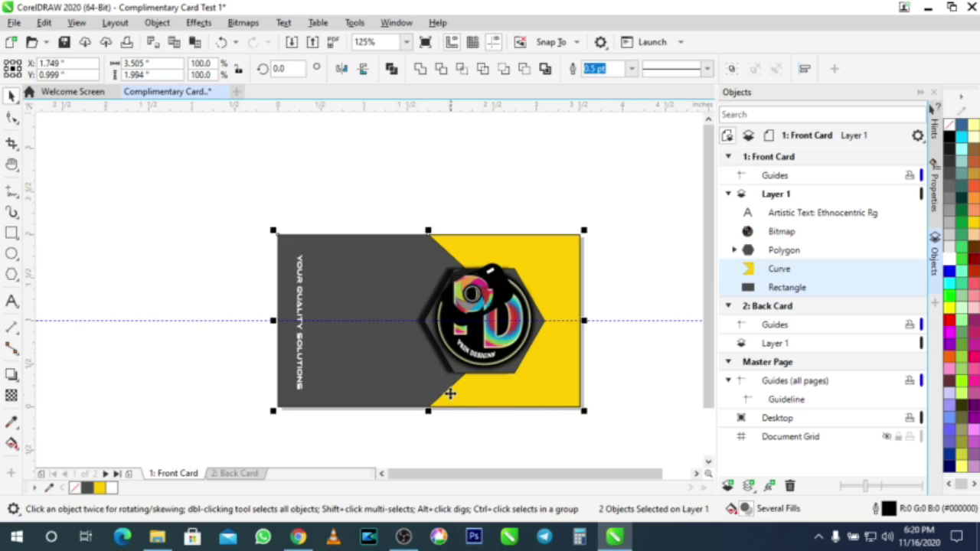
scroll(449, 394, up, 3)
scroll(450, 393, up, 2)
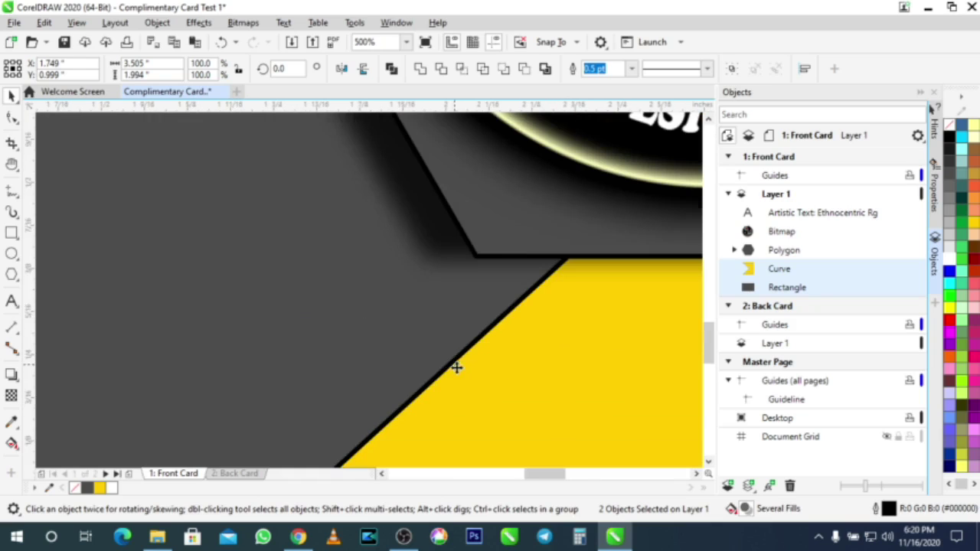
shift+click(483, 248)
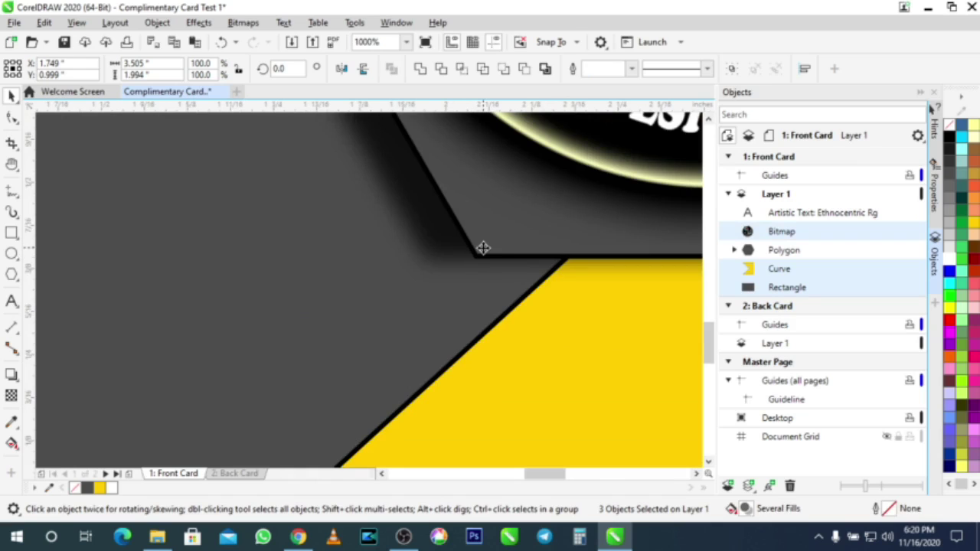
scroll(483, 248, down, 6)
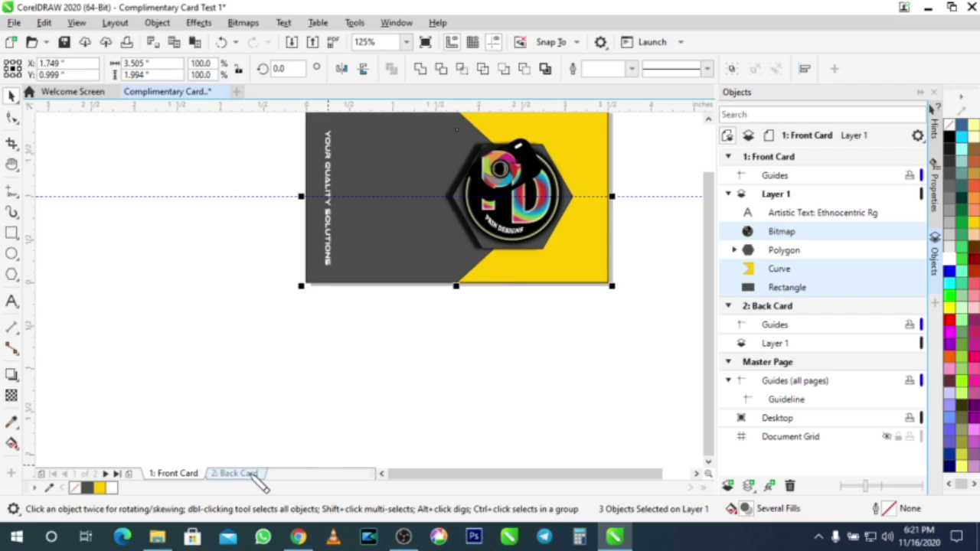
click(233, 473)
key(ctrl+v)
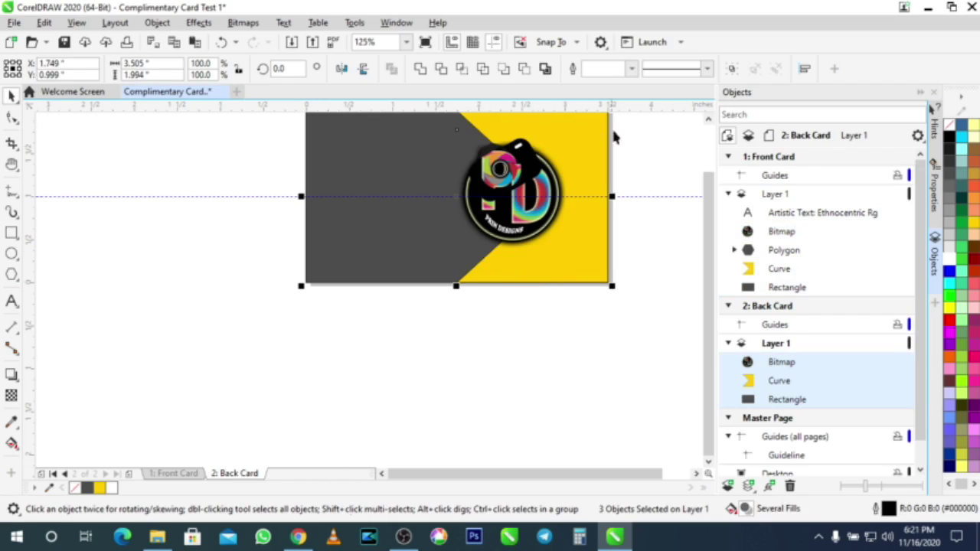
drag(713, 251, 709, 237)
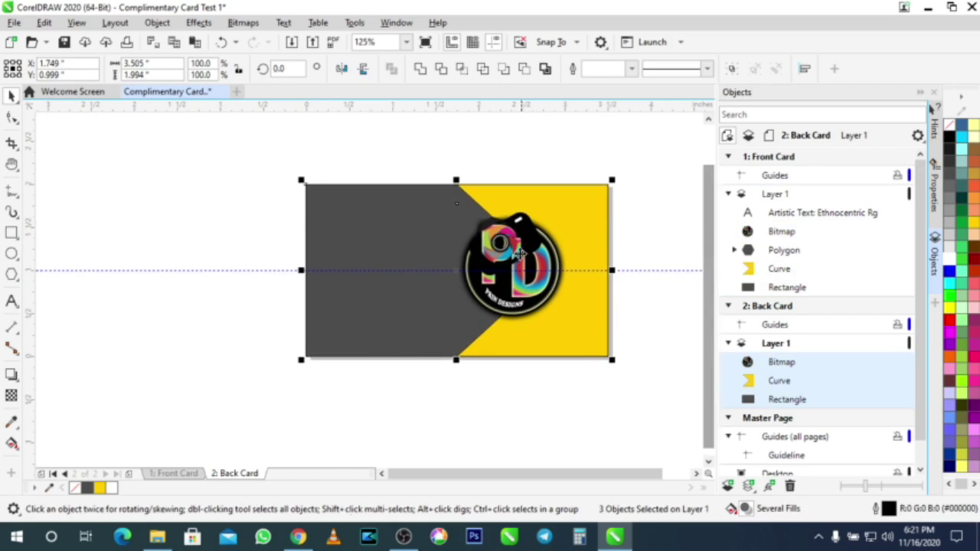
scroll(499, 234, up, 3)
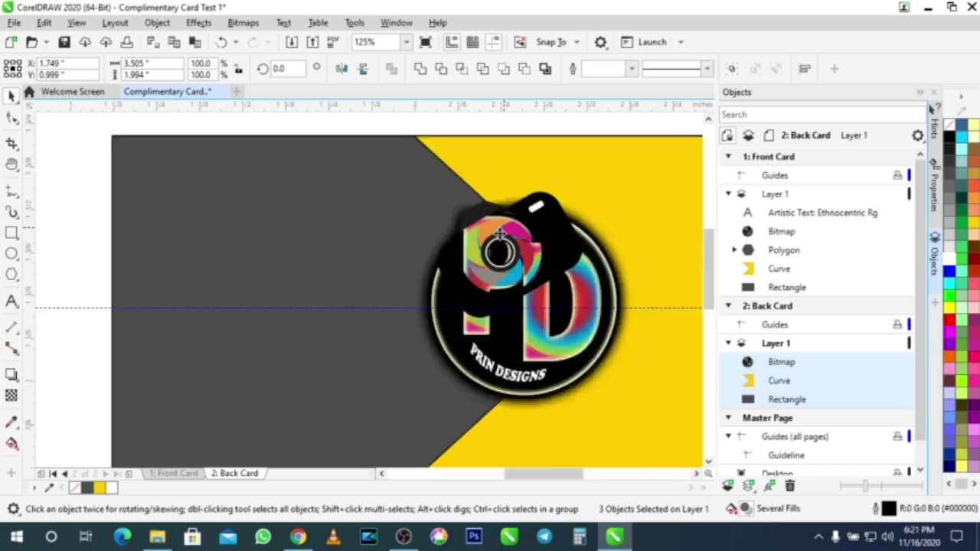
scroll(501, 231, down, 3)
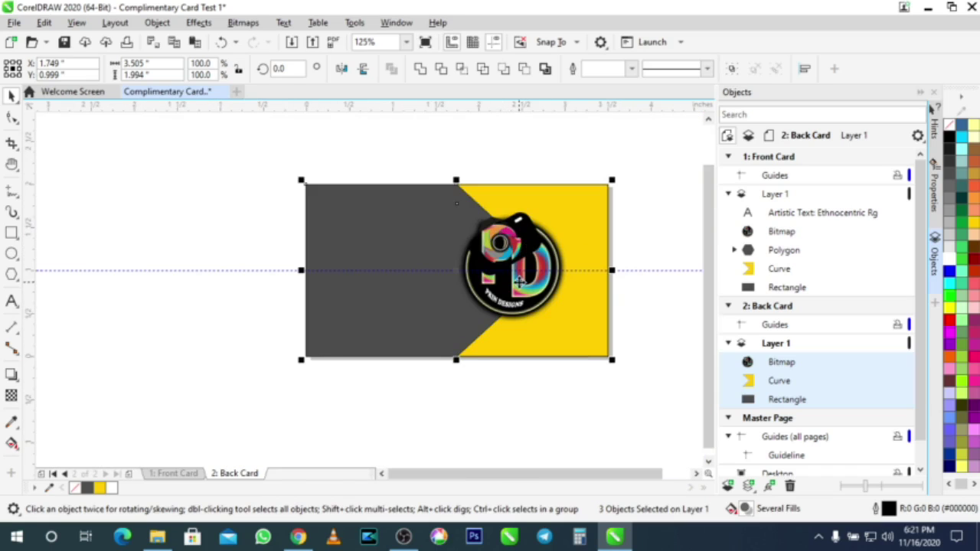
key(Escape)
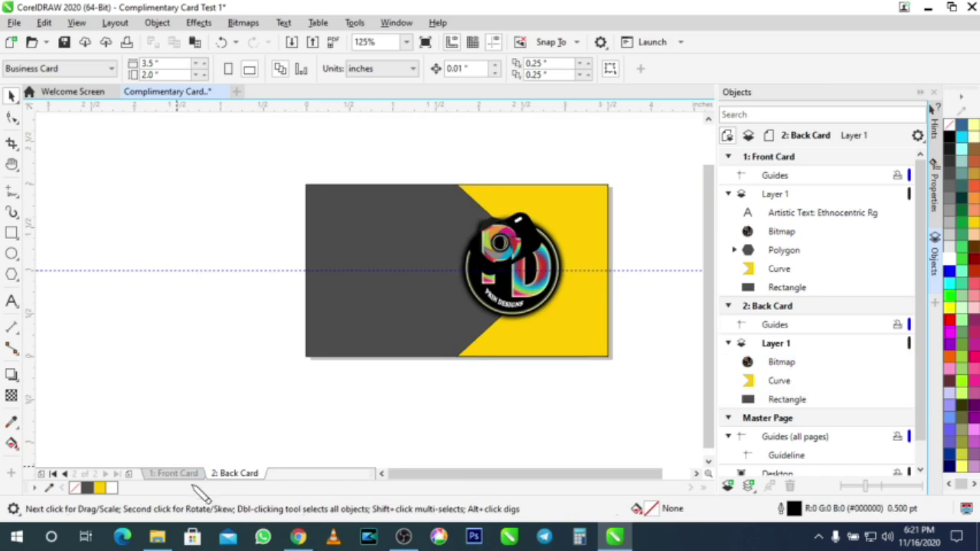
click(174, 473)
scroll(450, 285, up, 3)
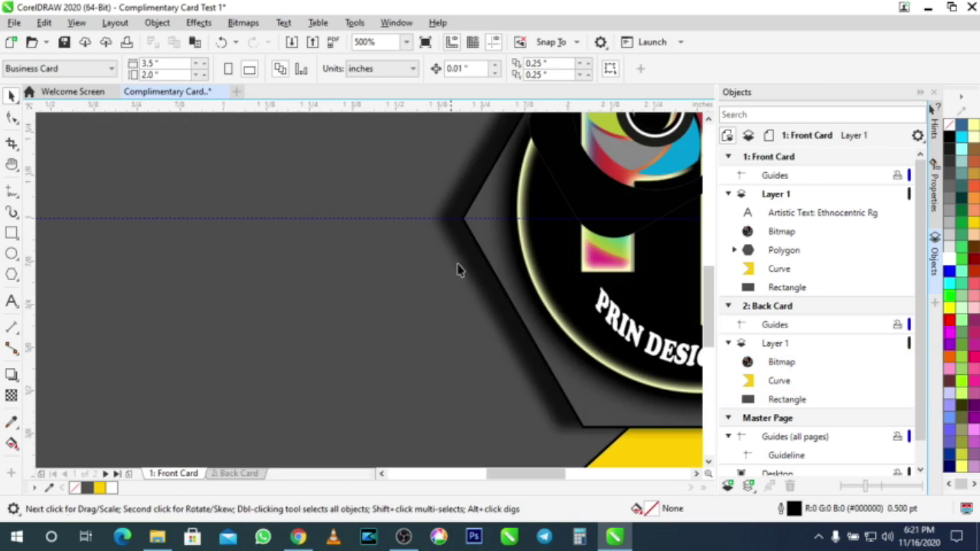
scroll(462, 218, up, 1)
click(460, 202)
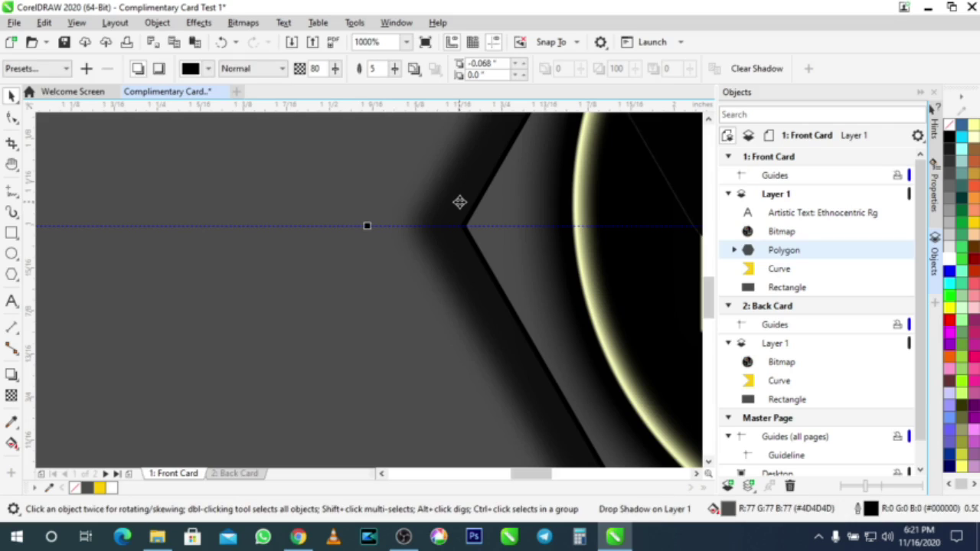
click(235, 474)
scroll(324, 328, down, 2)
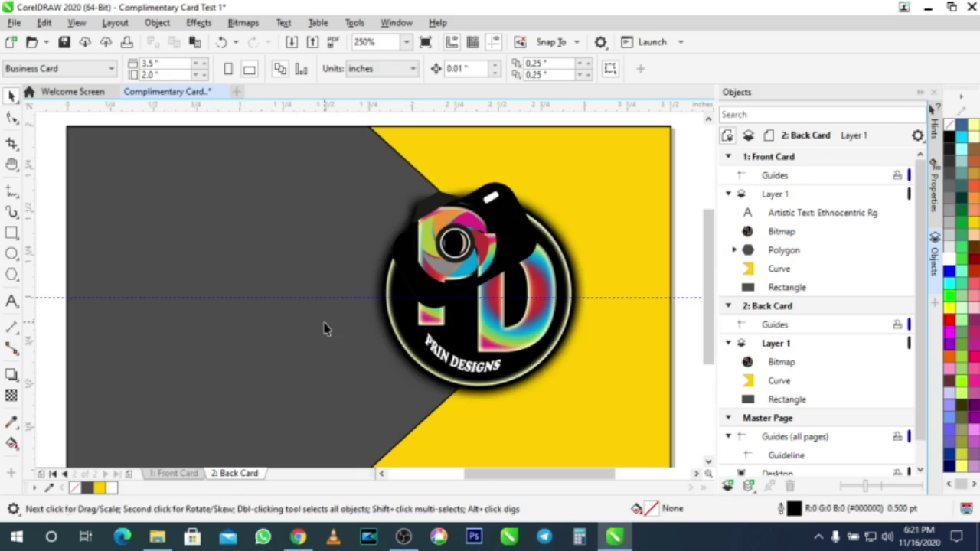
Step: Paste the shadowed grey hexagon onto the back card and select the whole shape
key(ctrl+v)
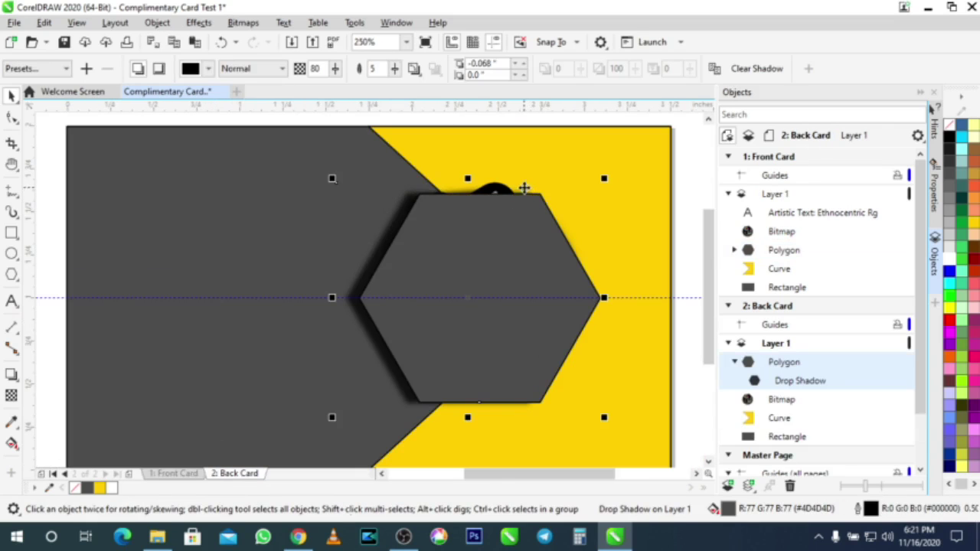
click(685, 186)
click(509, 193)
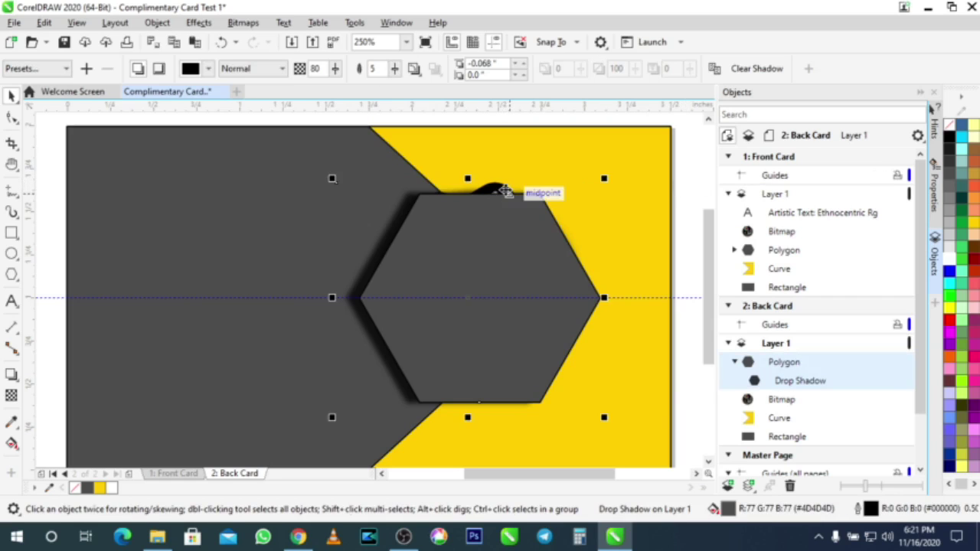
click(503, 184)
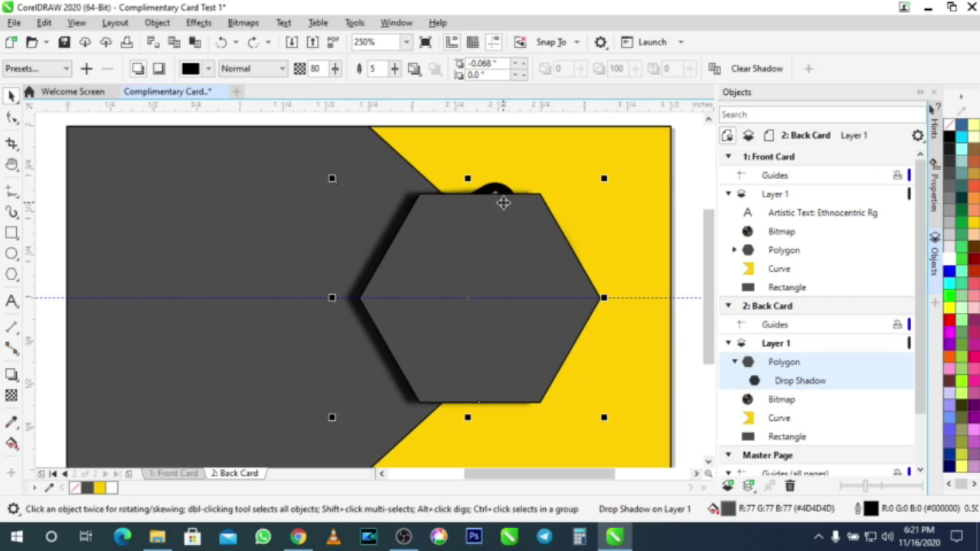
Step: Restack the hexagon so it sits just behind the colourful logo bitmap
key(ctrl+Page_Down)
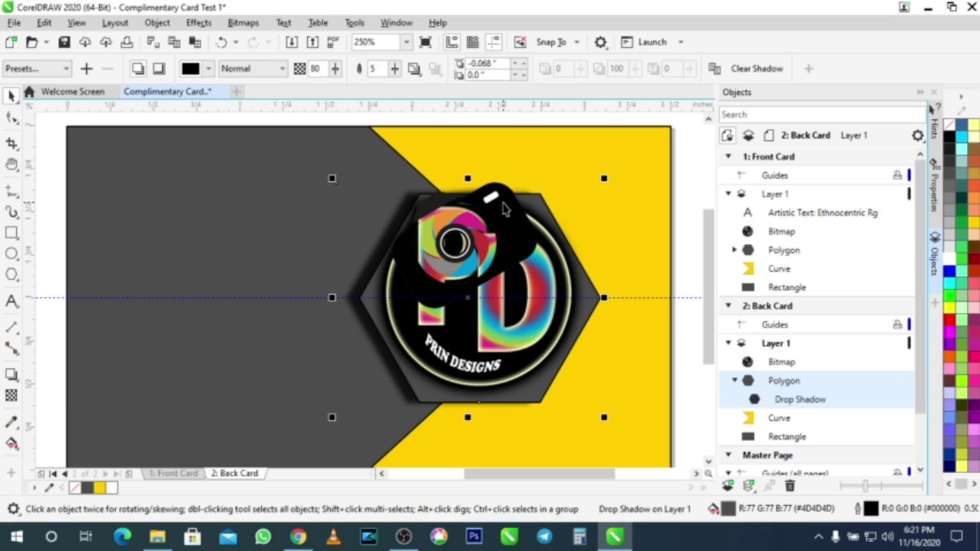
key(ctrl+Page_Down)
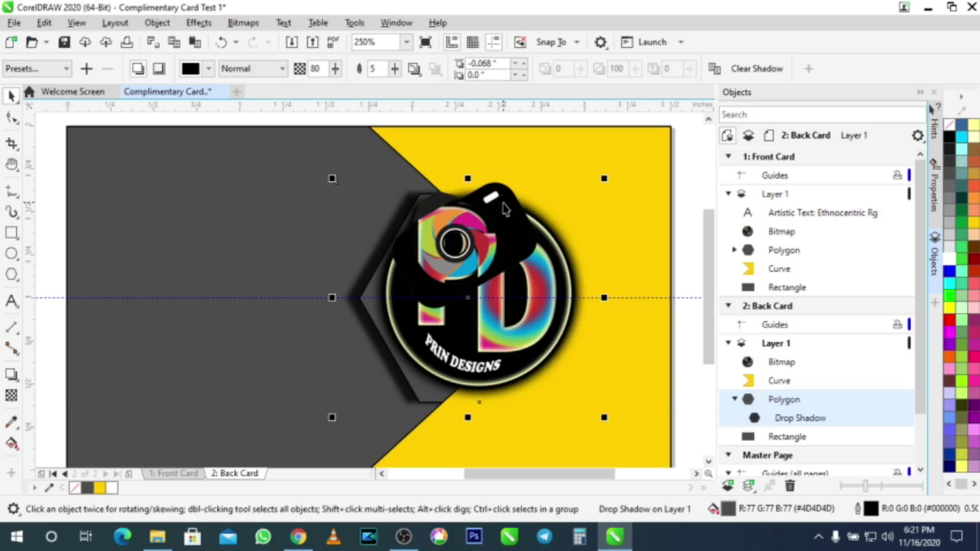
key(ctrl+Page_Down)
key(ctrl+Page_Up)
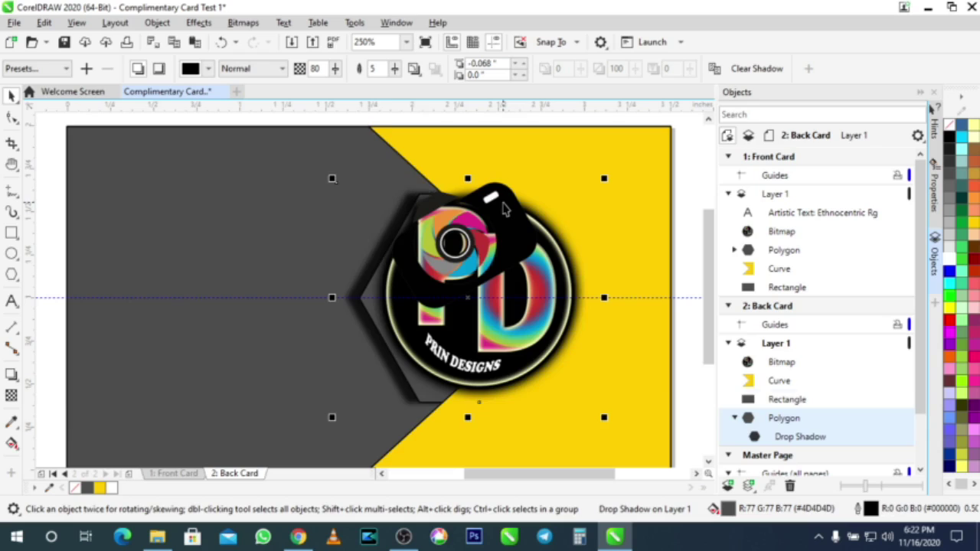
key(ctrl+Page_Up)
key(ctrl+Page_Up)
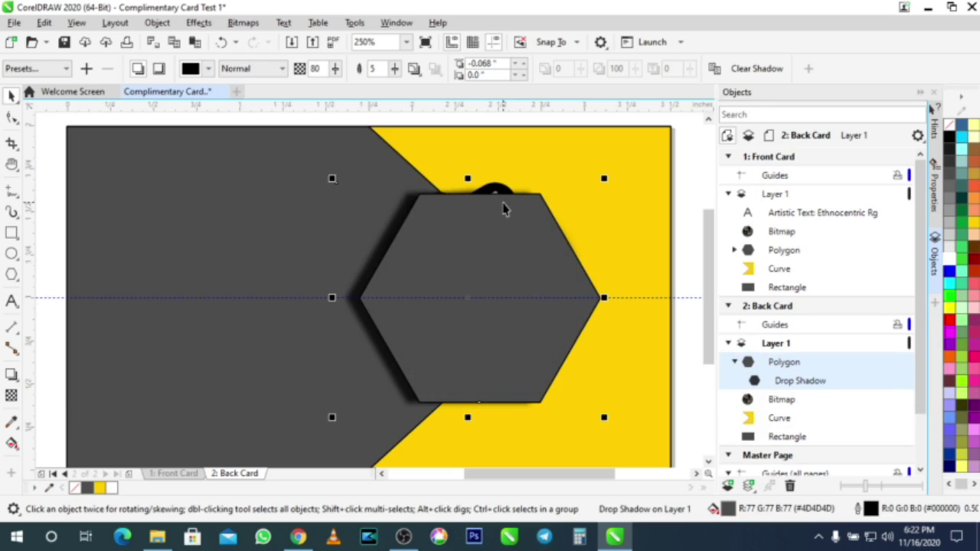
key(ctrl+Page_Down)
key(ctrl+Page_Down)
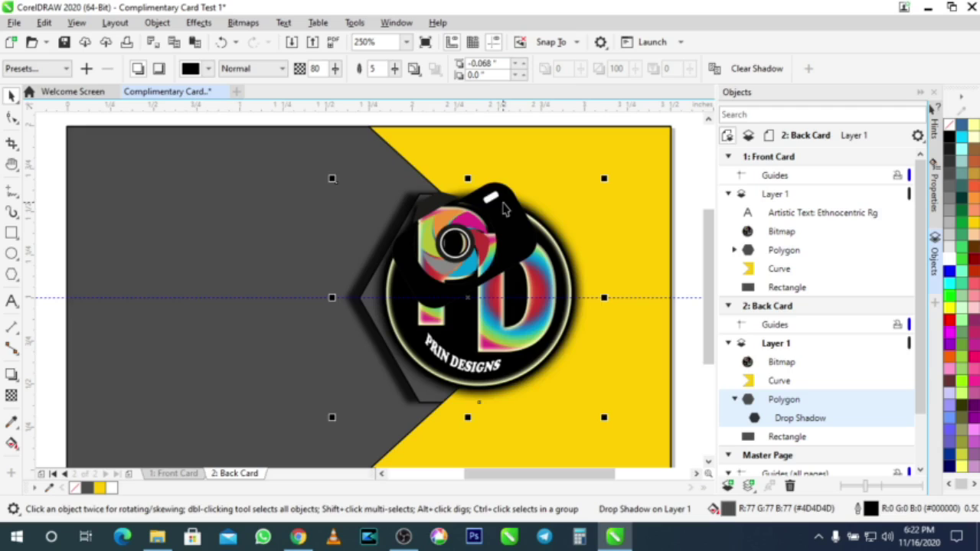
key(shift+Page_Up)
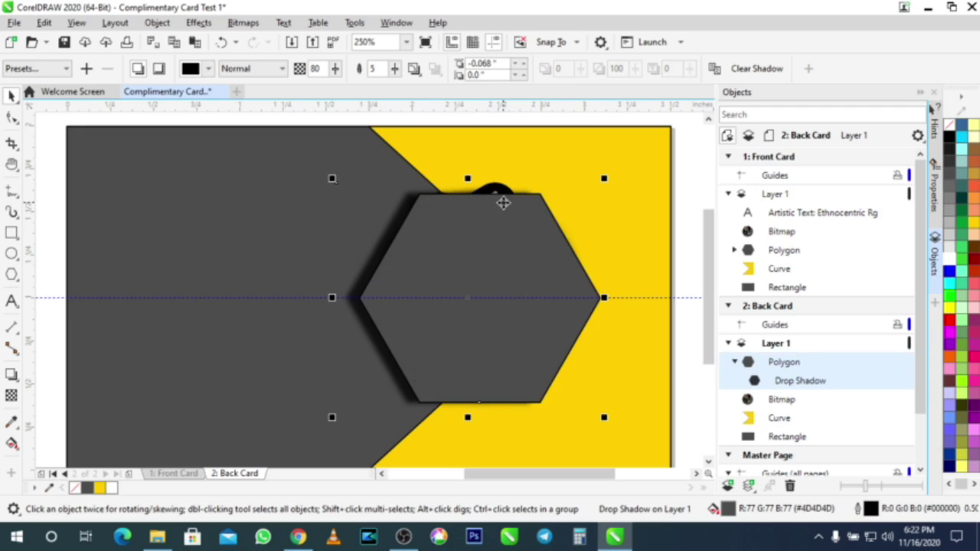
key(shift+Page_Down)
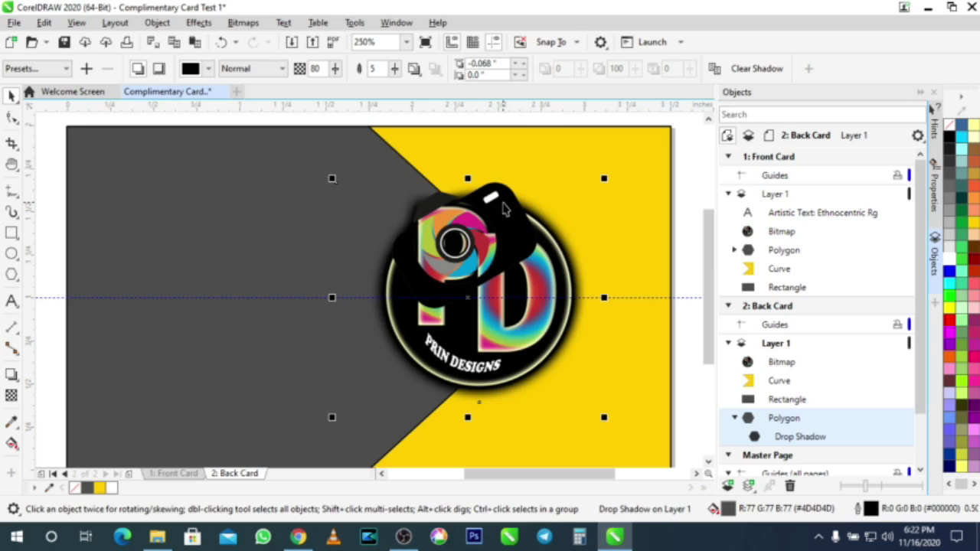
key(shift+Page_Up)
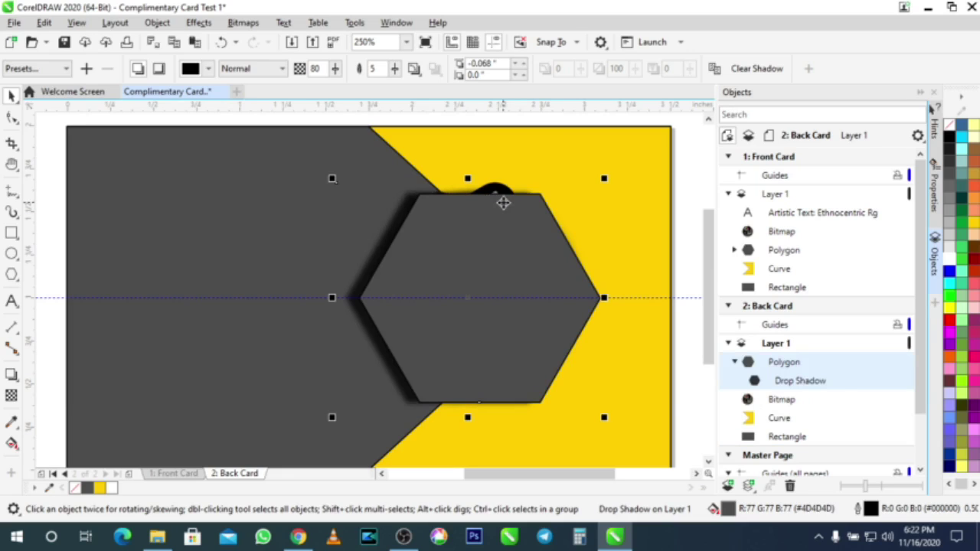
key(ctrl+Page_Down)
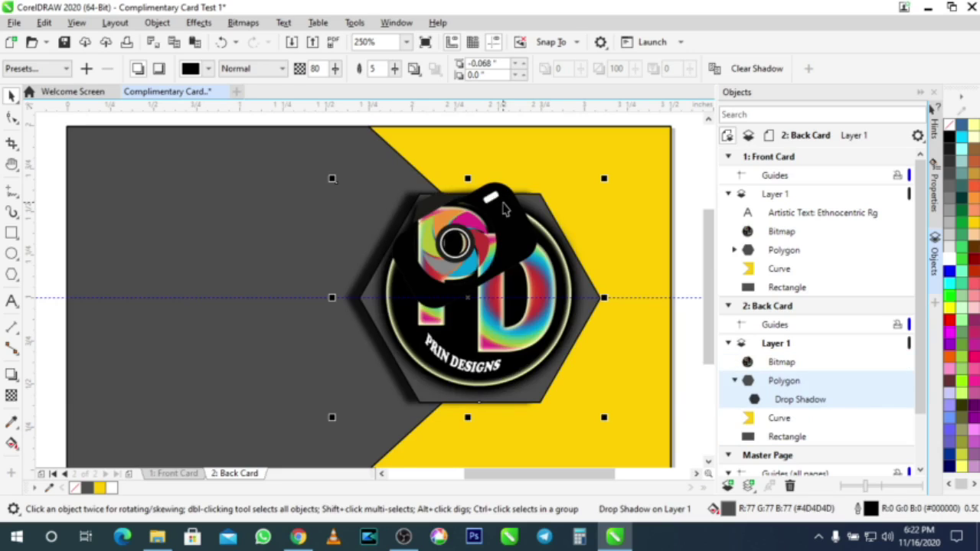
click(494, 268)
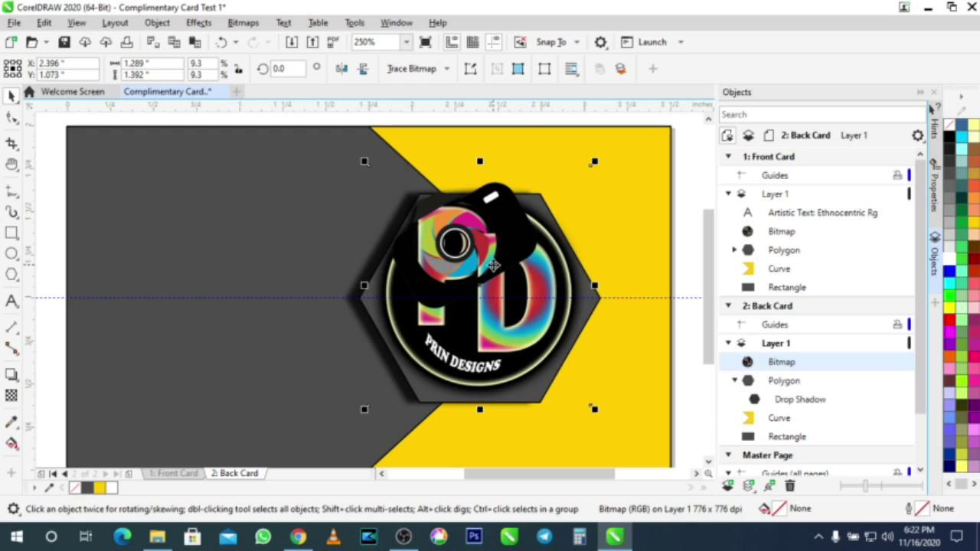
Step: Delete the colourful logo bitmap from the back card
key(Delete)
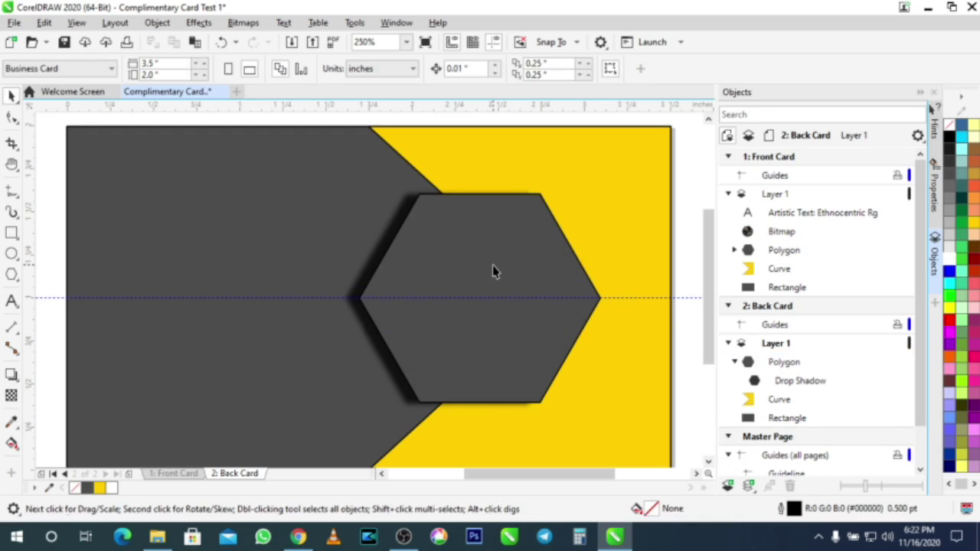
scroll(518, 282, down, 2)
scroll(517, 283, up, 2)
scroll(518, 283, down, 2)
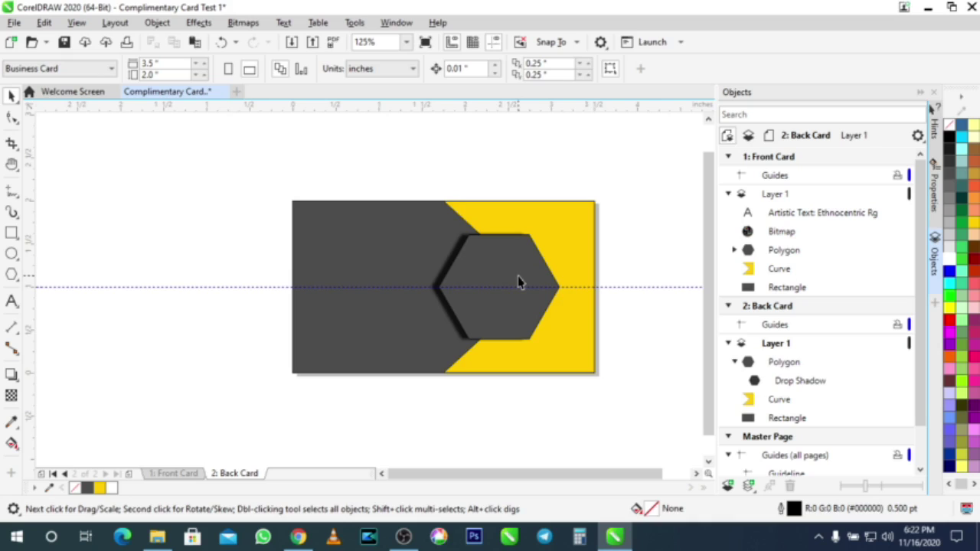
Step: Mirror all the back card artwork horizontally and vertically, putting the hexagon on the left
key(ctrl+a)
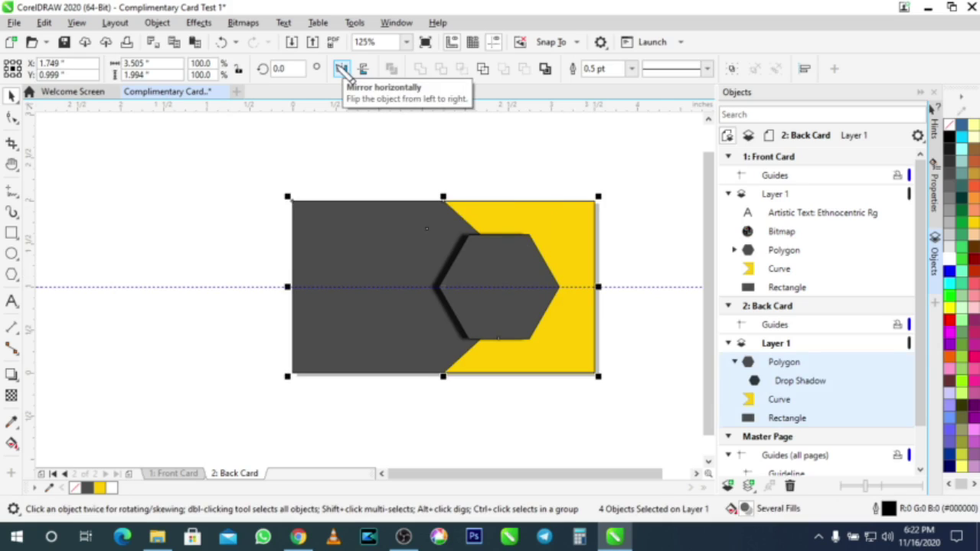
click(342, 69)
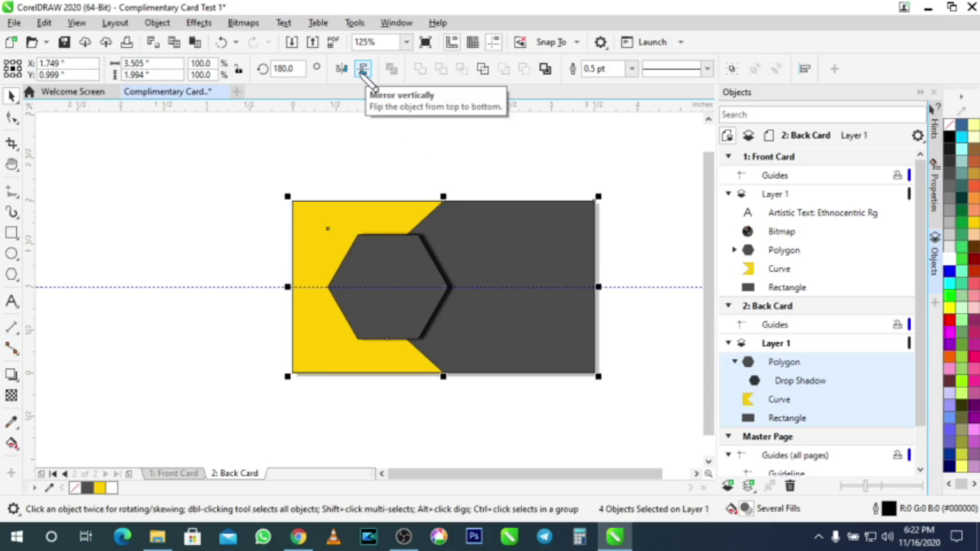
click(364, 69)
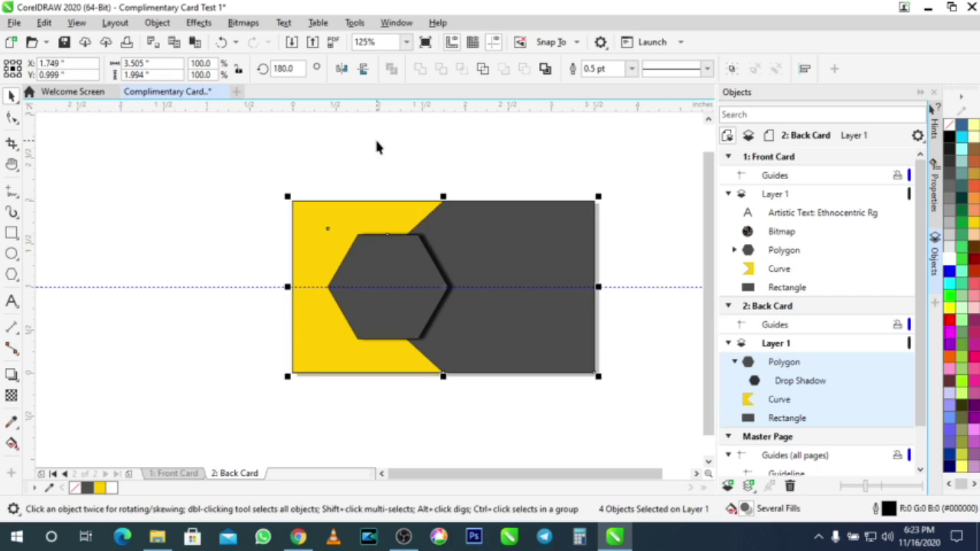
click(229, 231)
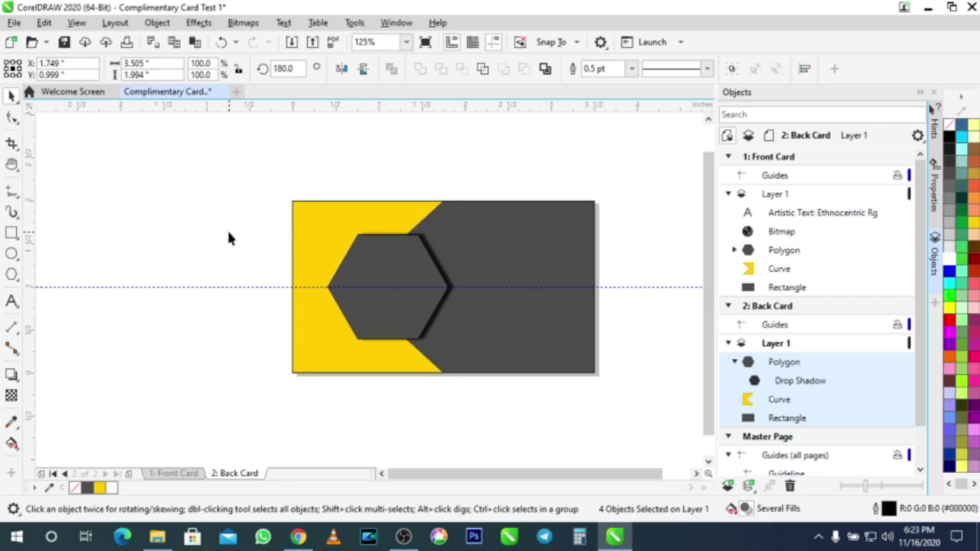
click(11, 301)
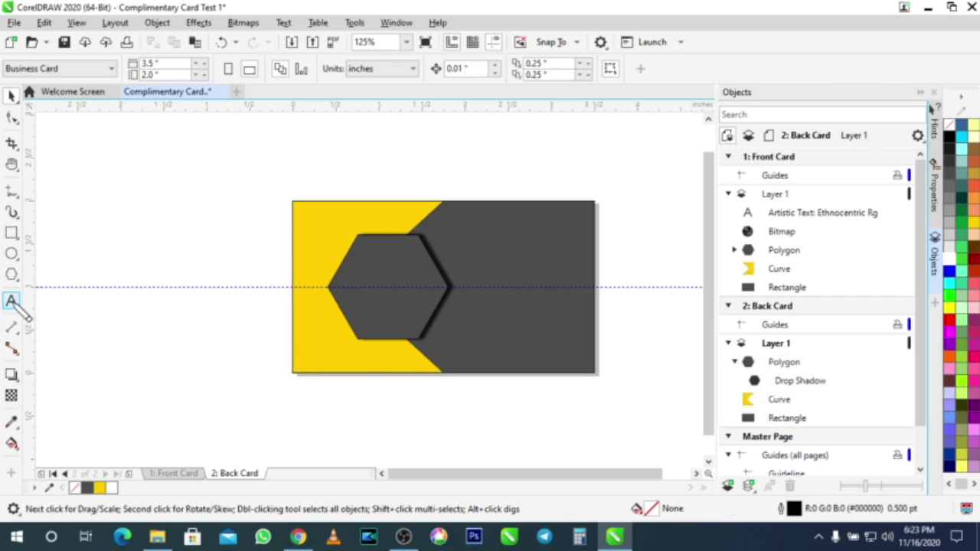
Step: Type the artistic text 'Prin Designs' left of the back card and select all of it
click(203, 331)
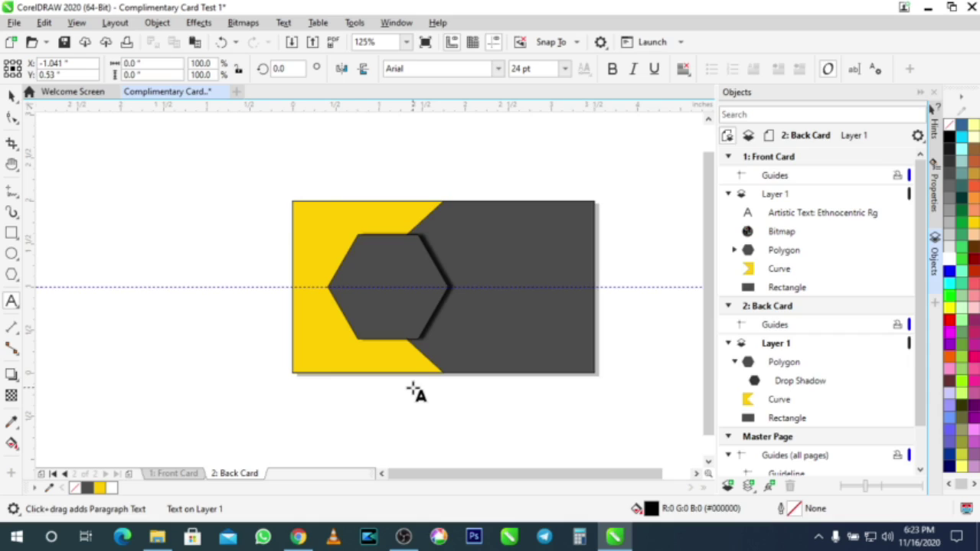
text(pri)
key(BackSpace)
key(BackSpace)
key(BackSpace)
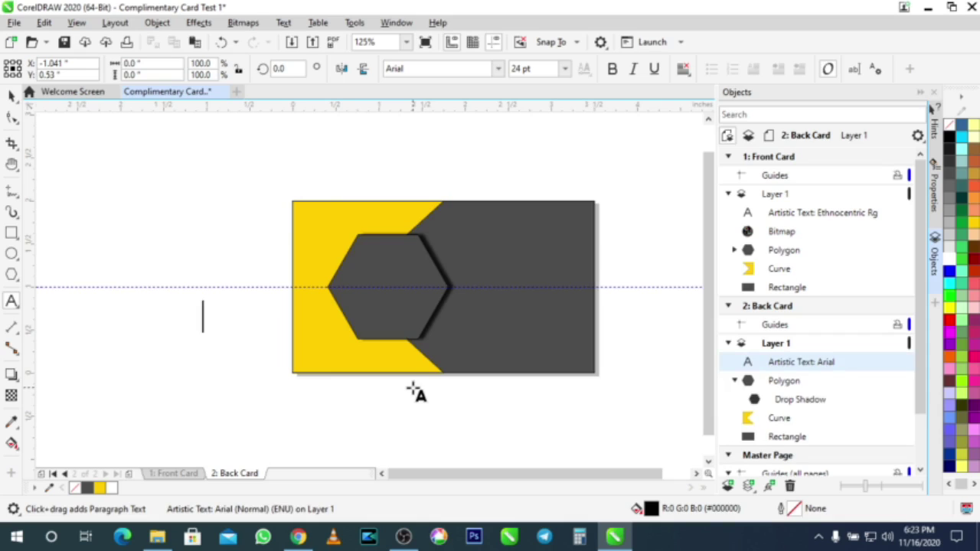
text(Prin Designs)
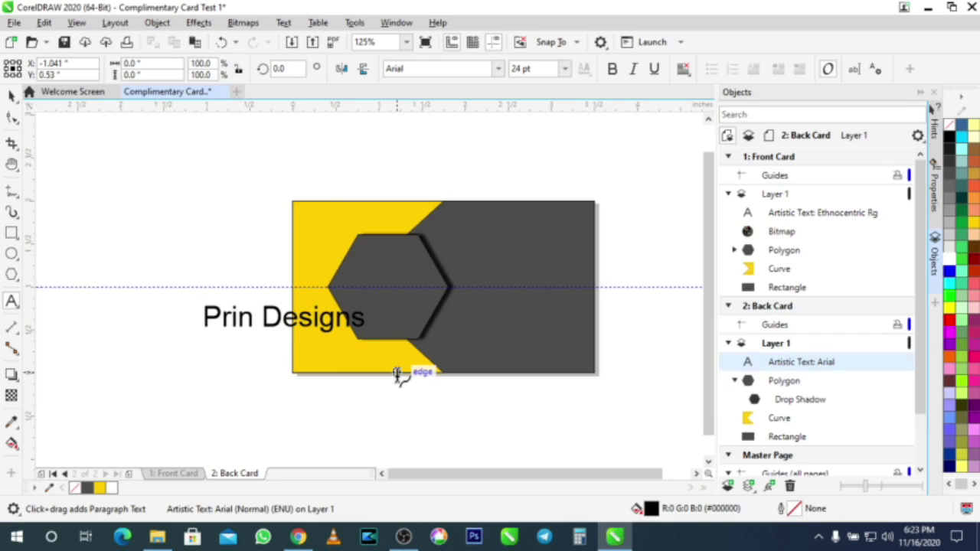
key(ctrl+a)
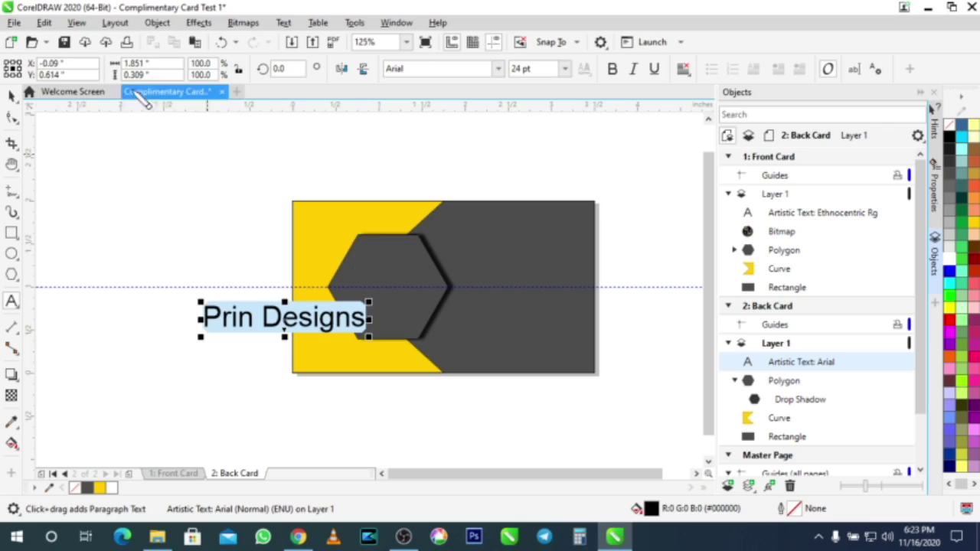
click(443, 65)
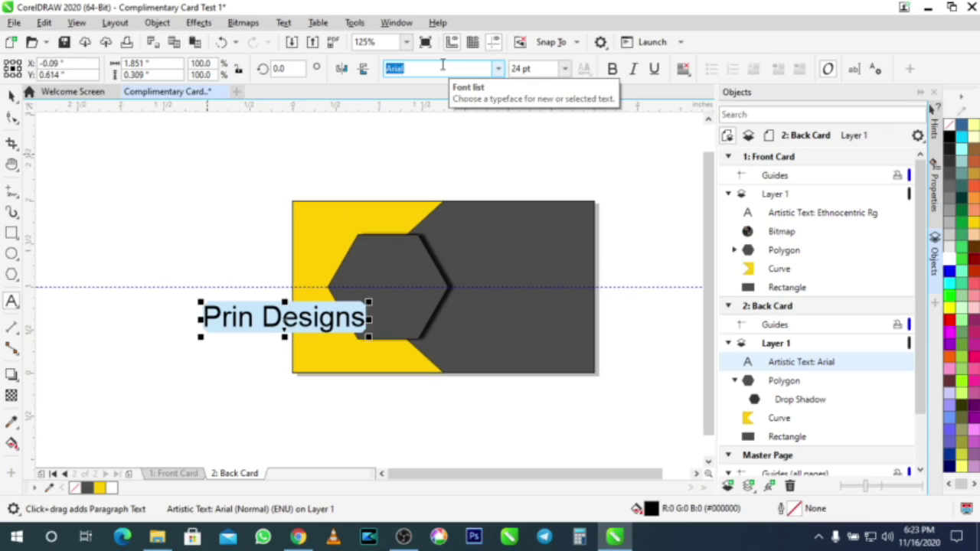
Step: Set the PRIN DESIGNS title to the Ethnocentric Rg font and colour it white
text(Ethnocentric Rg)
key(Return)
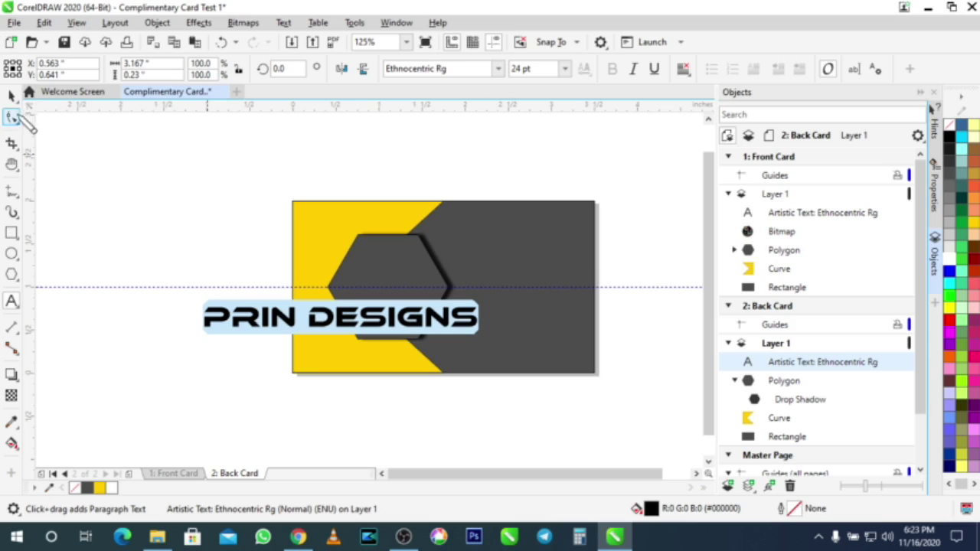
click(11, 96)
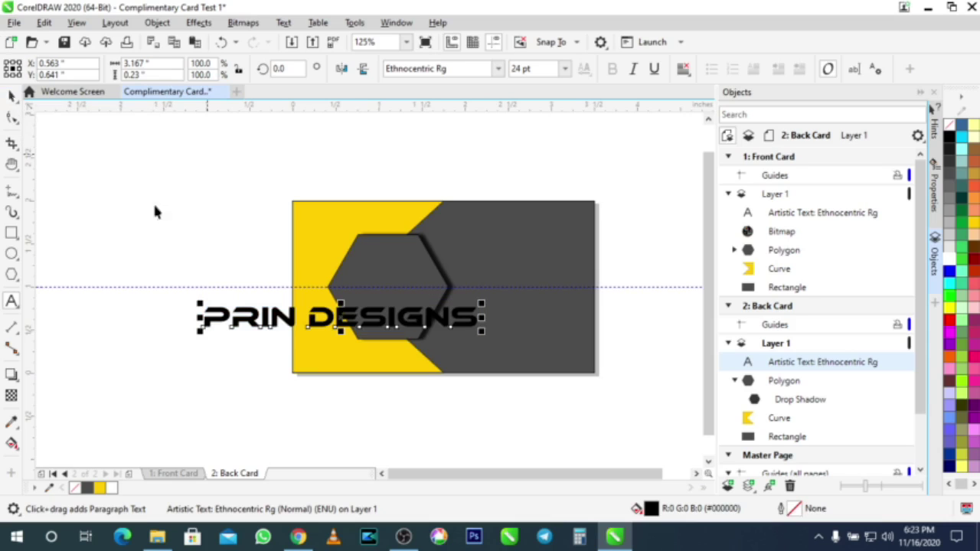
click(950, 258)
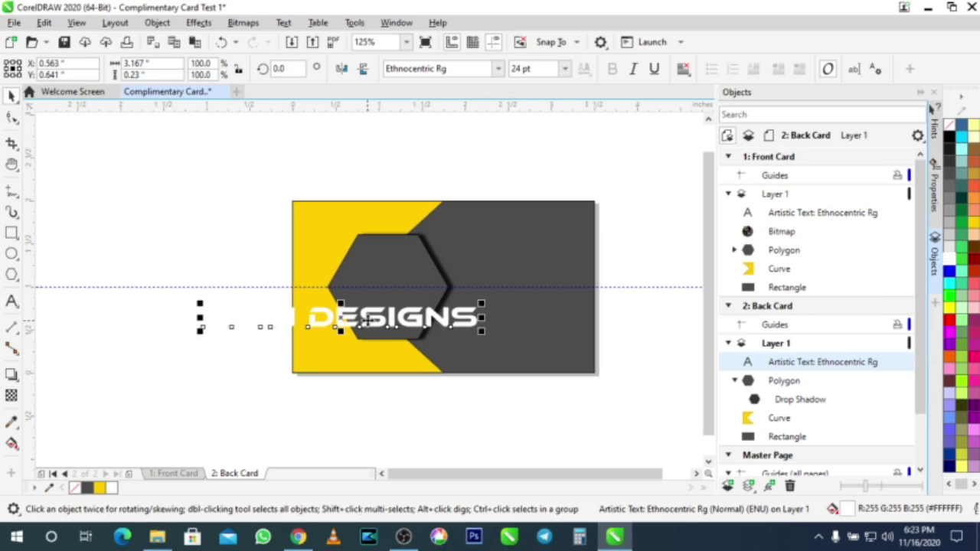
Step: Scale the title to about 9.3 pt and centre it inside the shadowed hexagon
drag(370, 324, 456, 286)
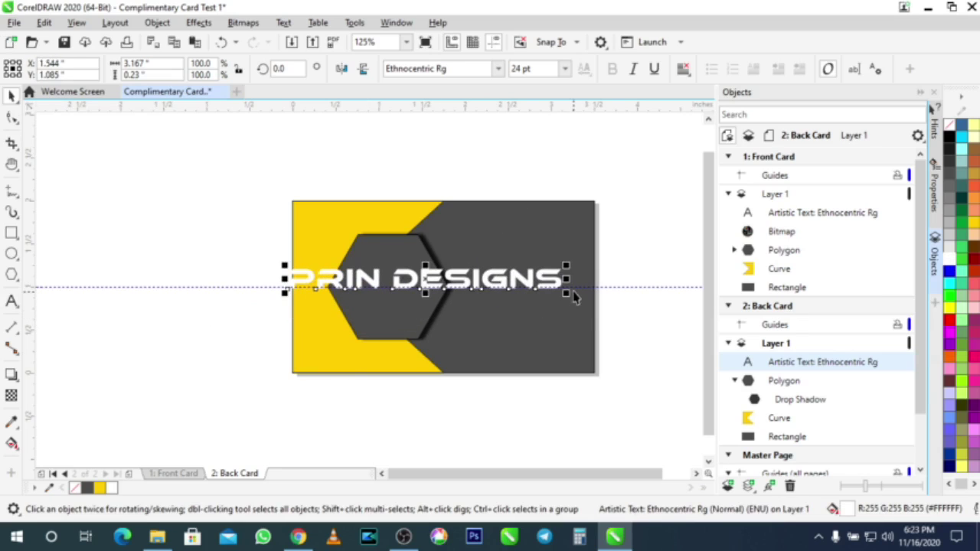
drag(569, 301, 536, 297)
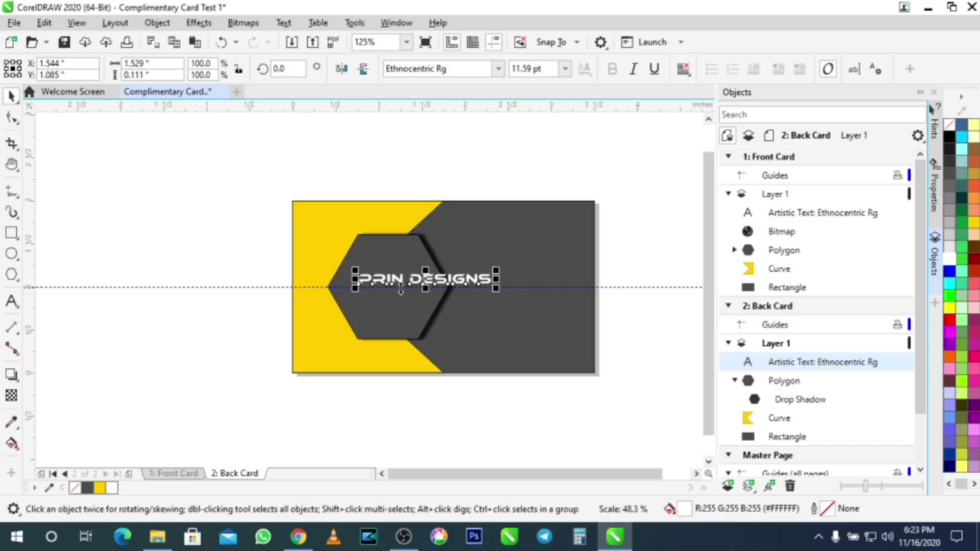
drag(402, 289, 387, 281)
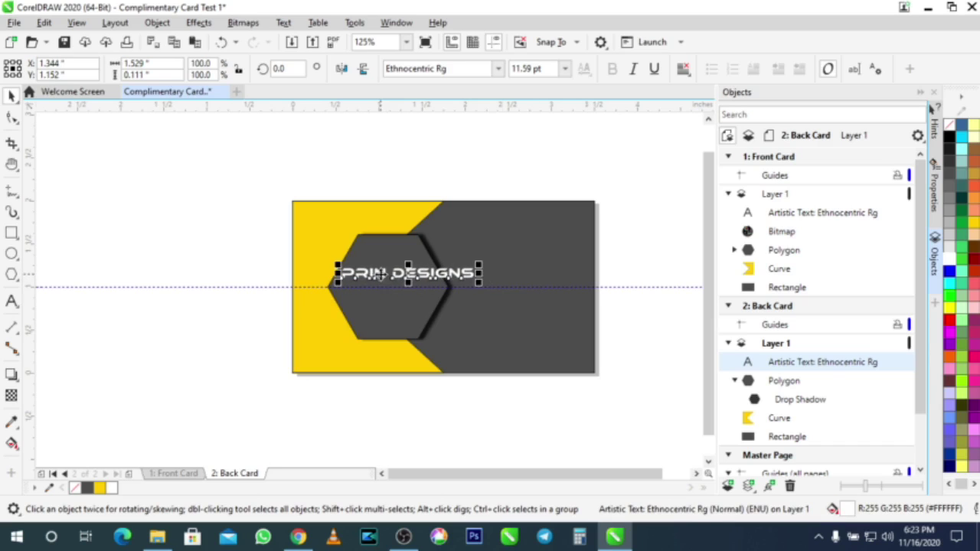
scroll(398, 275, up, 2)
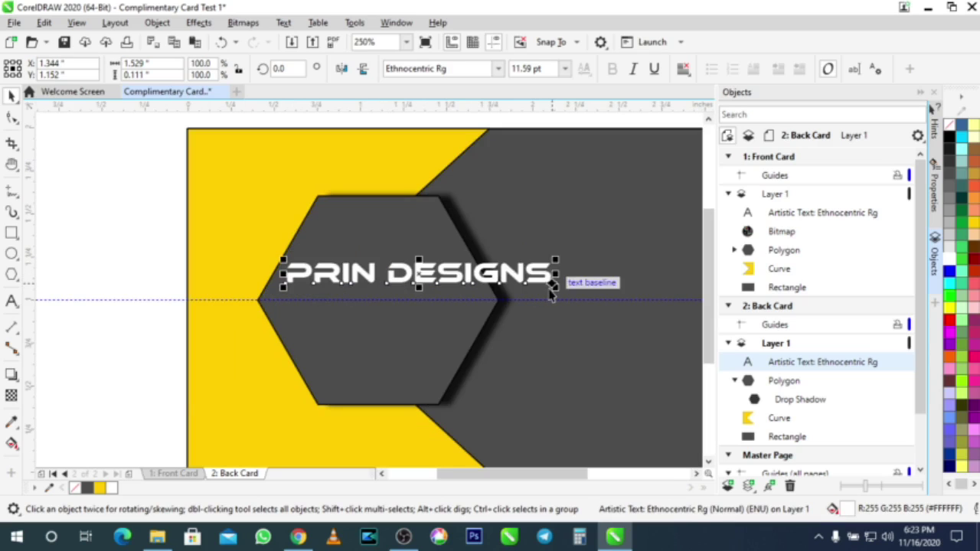
drag(558, 290, 536, 296)
drag(433, 274, 381, 289)
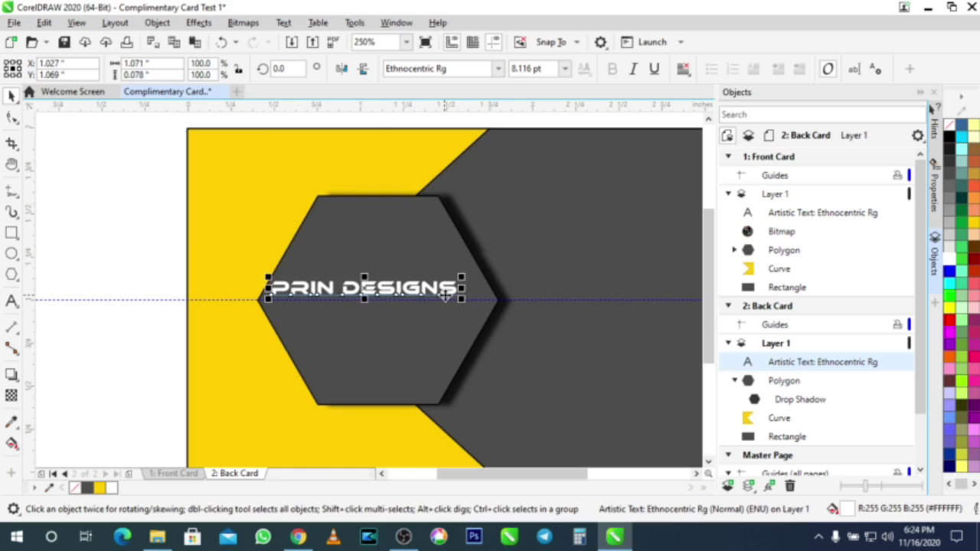
drag(463, 306, 490, 320)
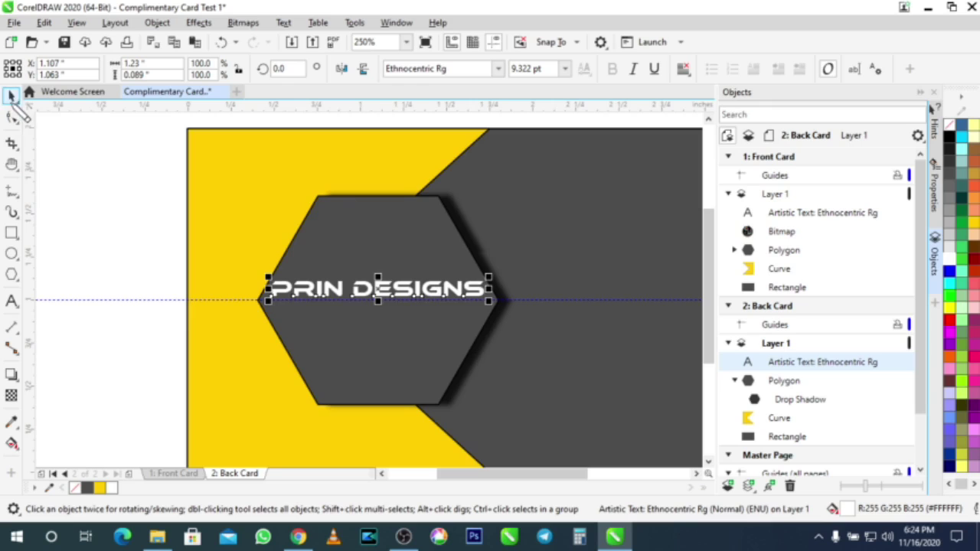
click(66, 186)
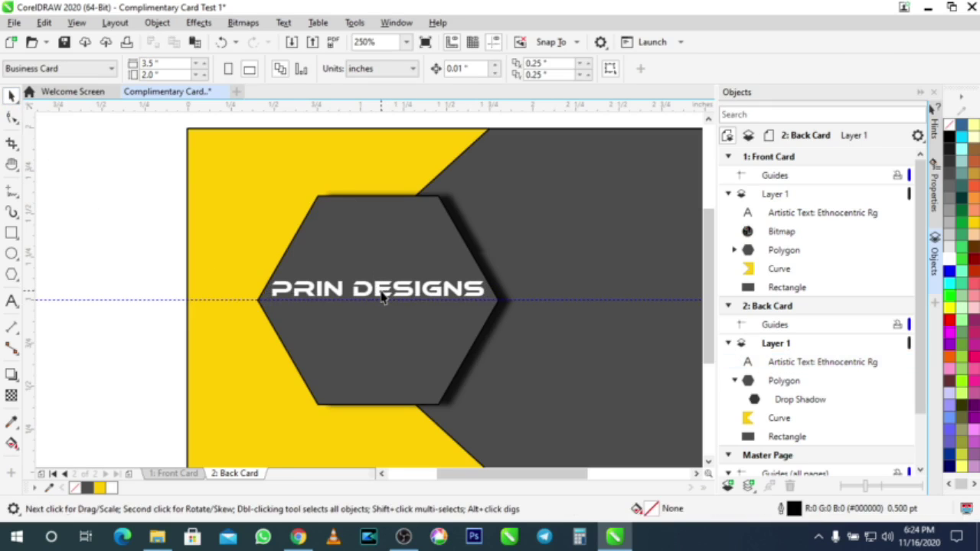
drag(383, 299, 379, 326)
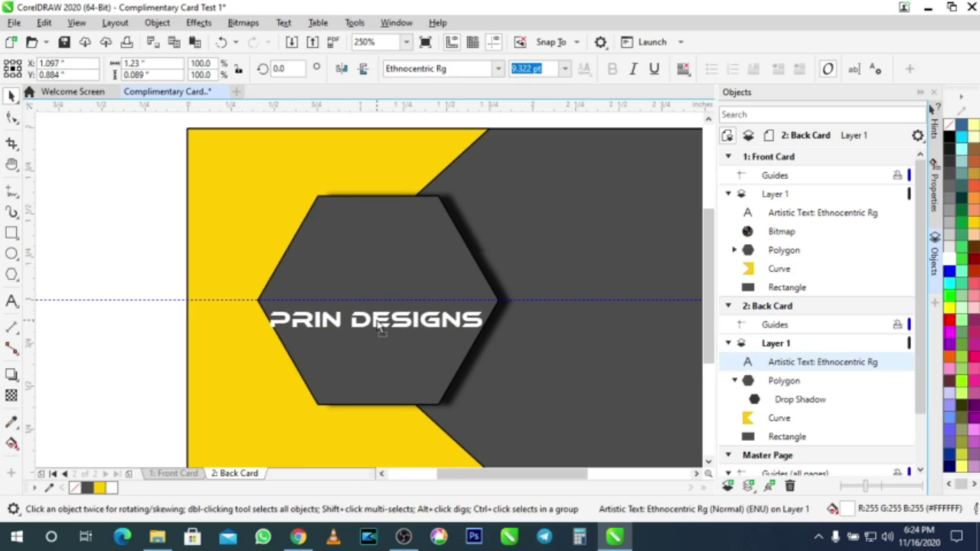
Step: Duplicate the PRIN DESIGNS title and place the copy just beneath it
drag(379, 326, 385, 332)
right_click(385, 332)
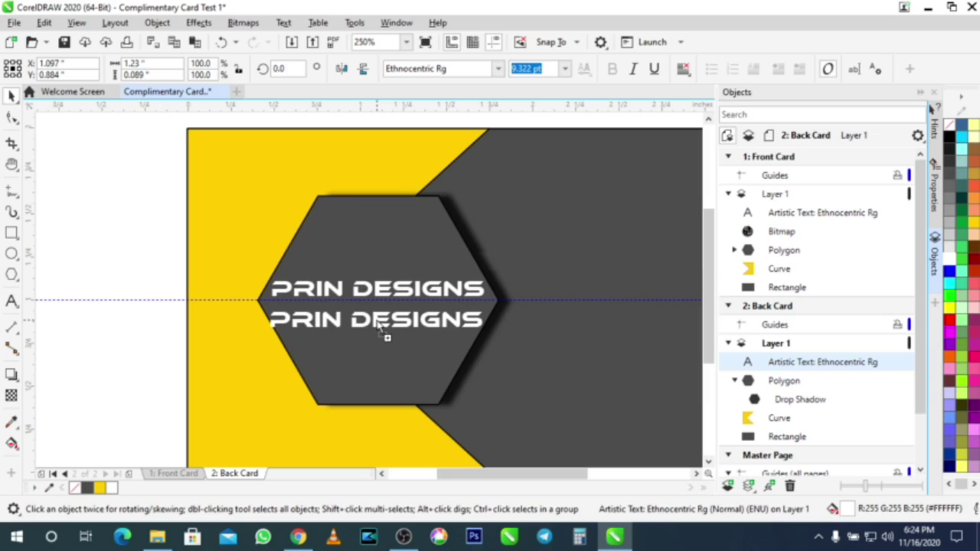
drag(379, 324, 379, 314)
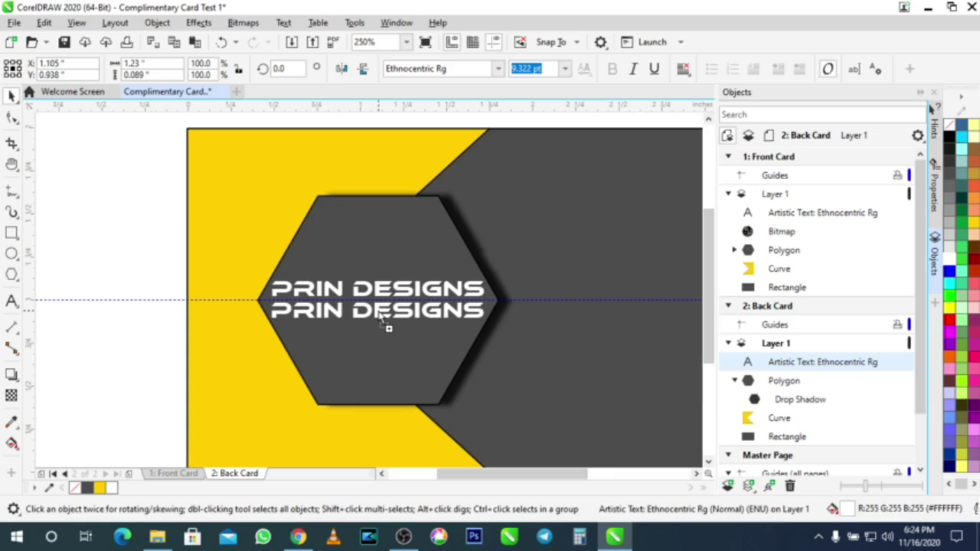
drag(380, 317, 379, 314)
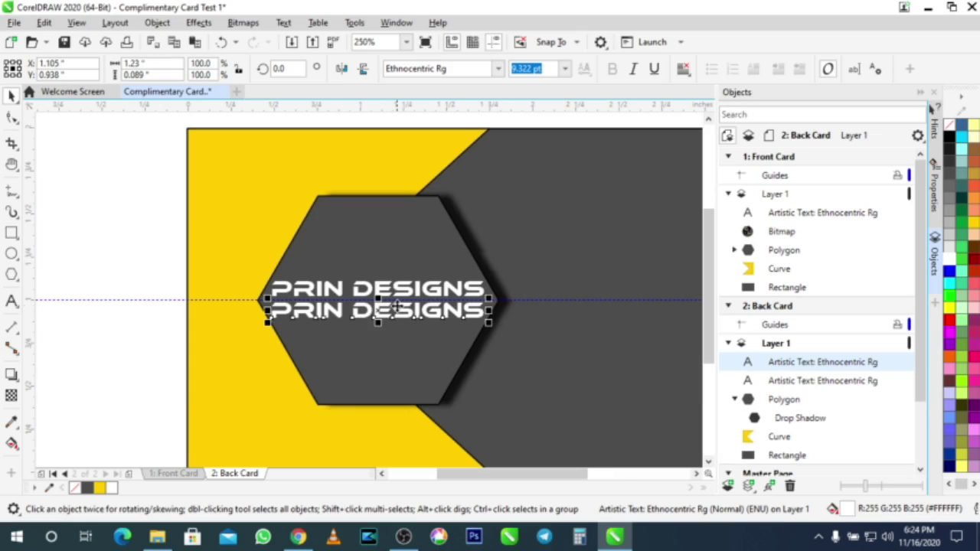
Step: Change the copy's text to 'YOUR QUALITY SOLUTIONS' and shrink it to about 3.36 pt
key(F8)
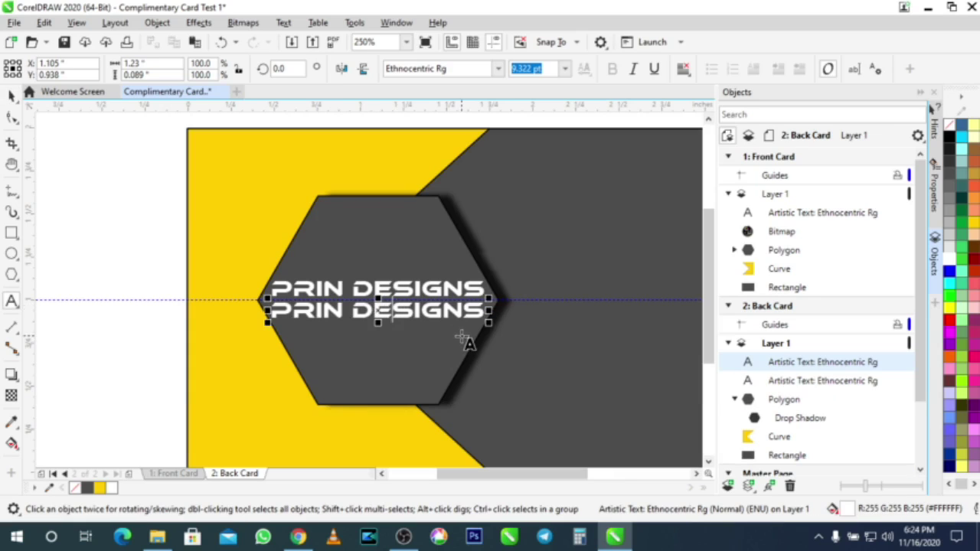
key(ctrl+a)
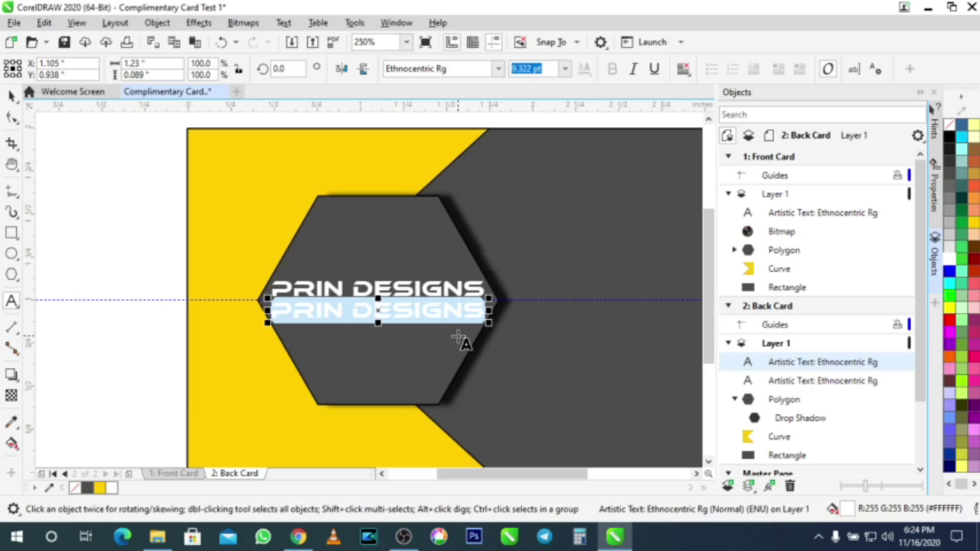
text(Y)
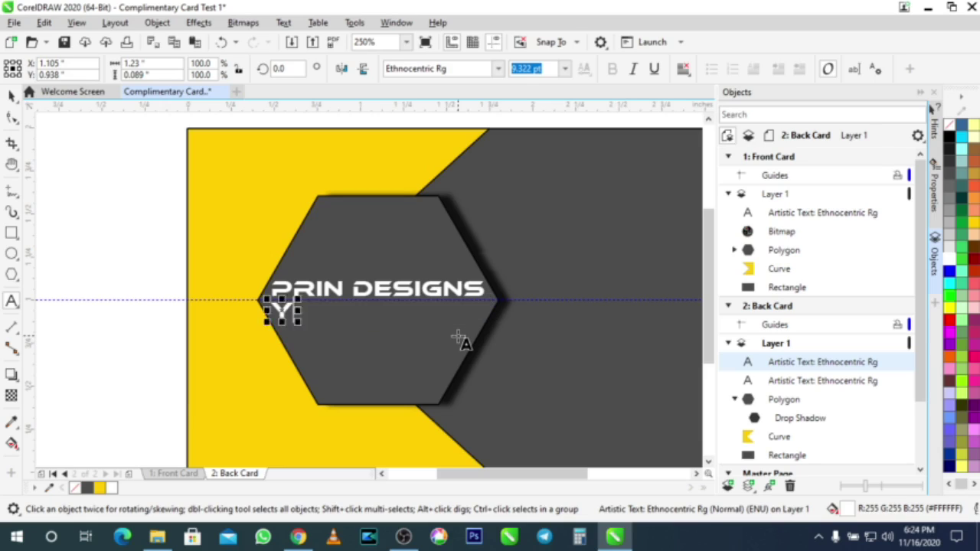
text(OUR QUAL)
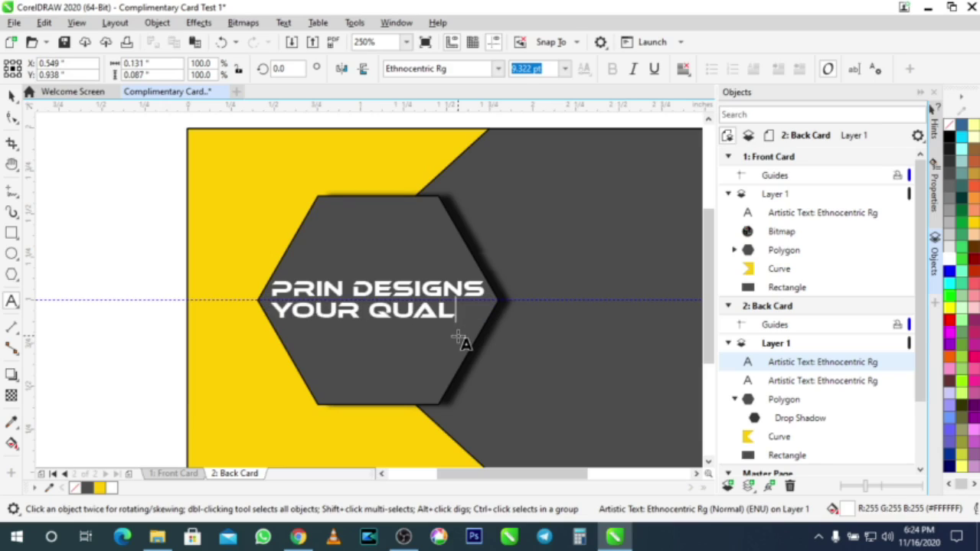
text(ITY SOLUTIONS)
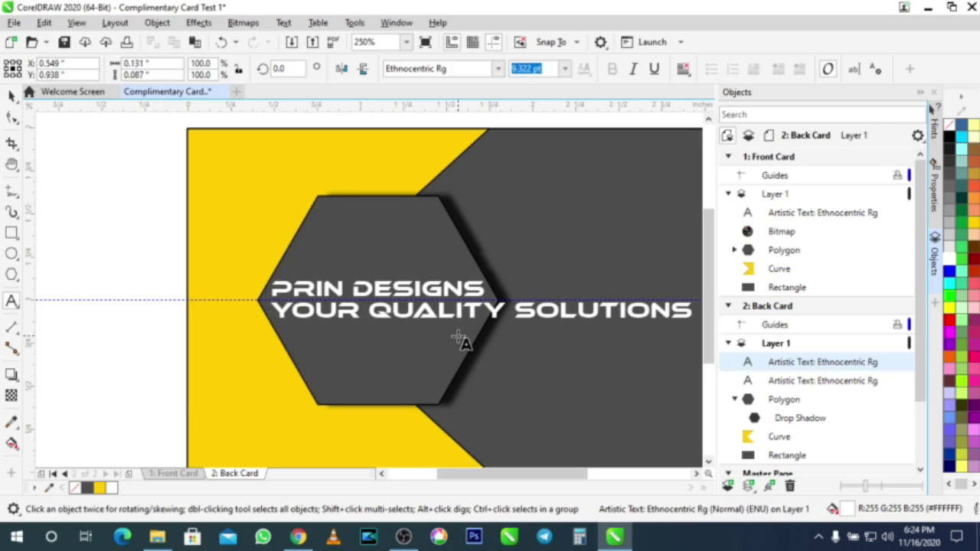
click(11, 95)
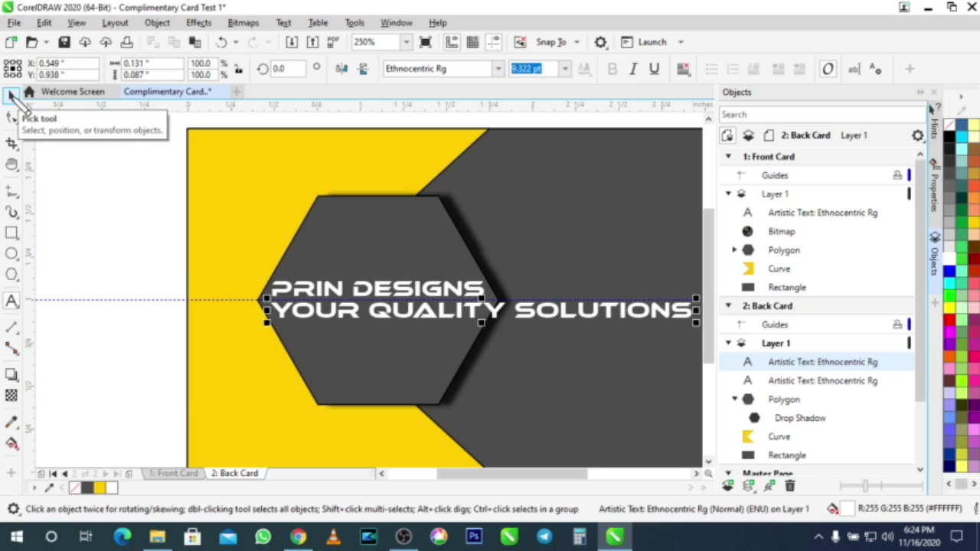
click(11, 95)
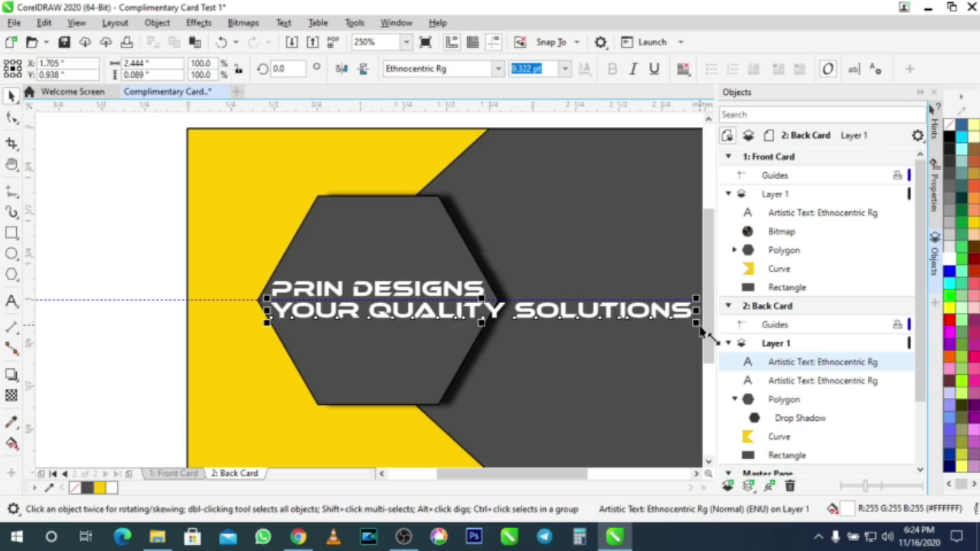
drag(697, 325, 405, 316)
Step: Wrap the tagline in parentheses and centre-align it with the PRIN DESIGNS title
double_click(404, 310)
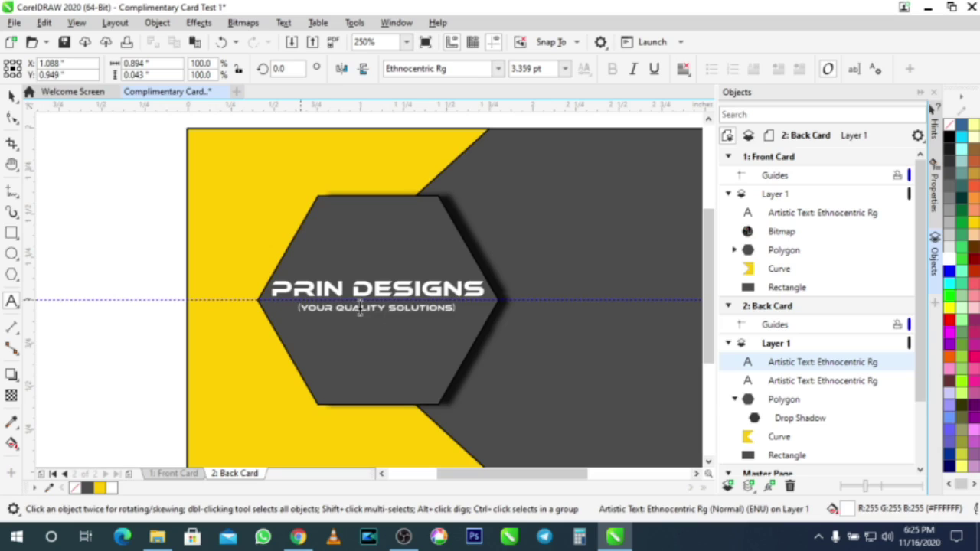
click(11, 95)
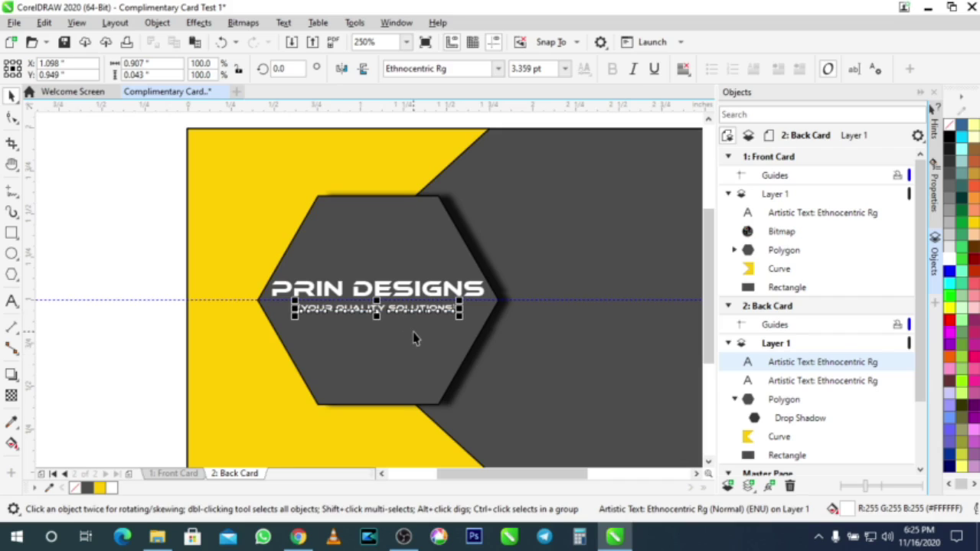
click(410, 290)
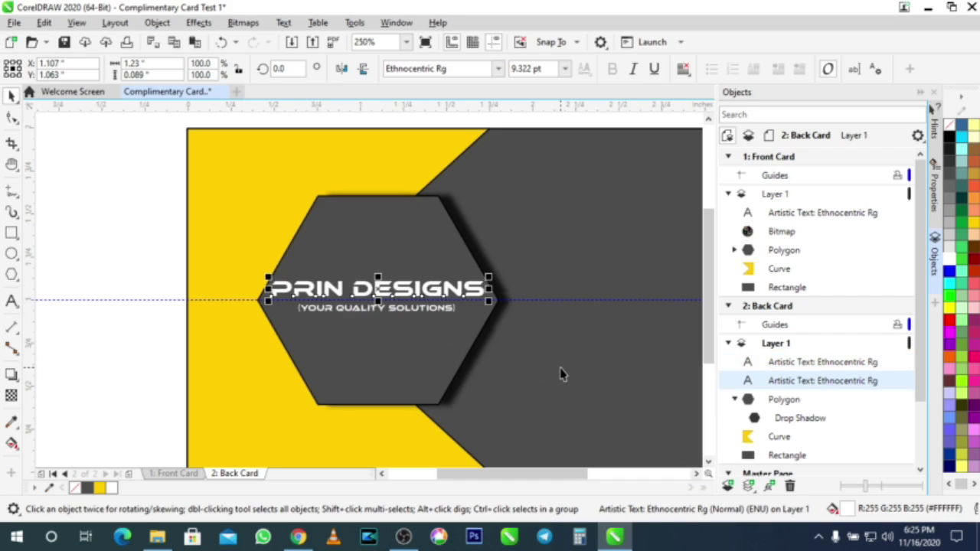
click(373, 312)
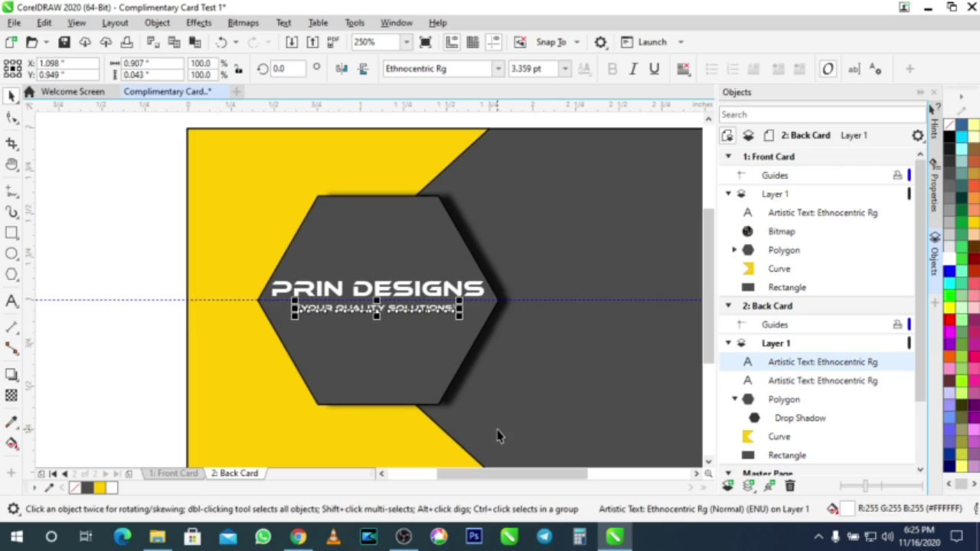
shift+click(400, 291)
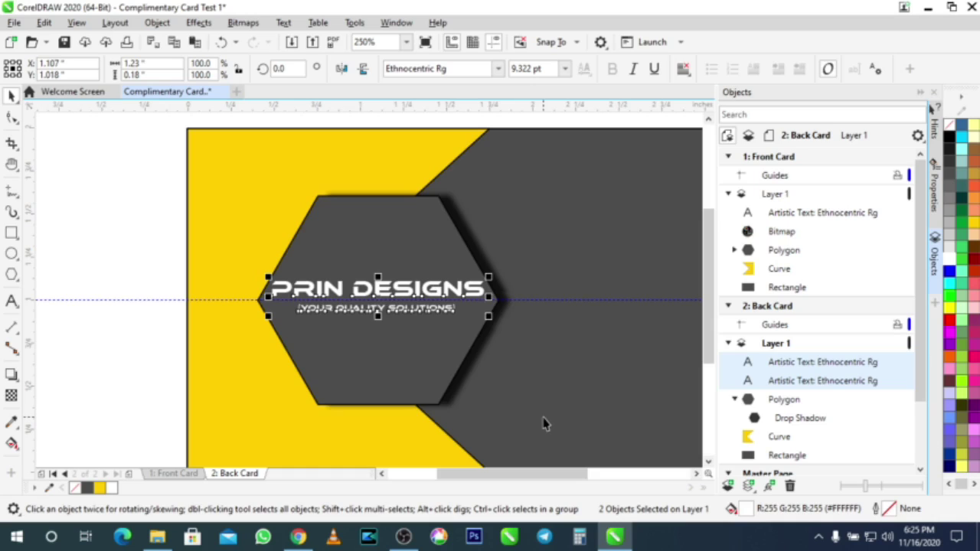
key(c)
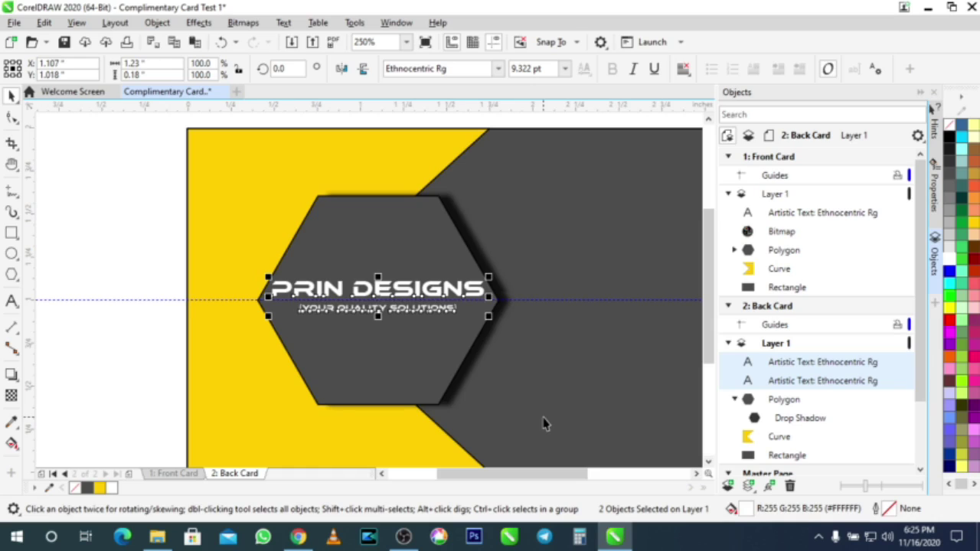
click(172, 263)
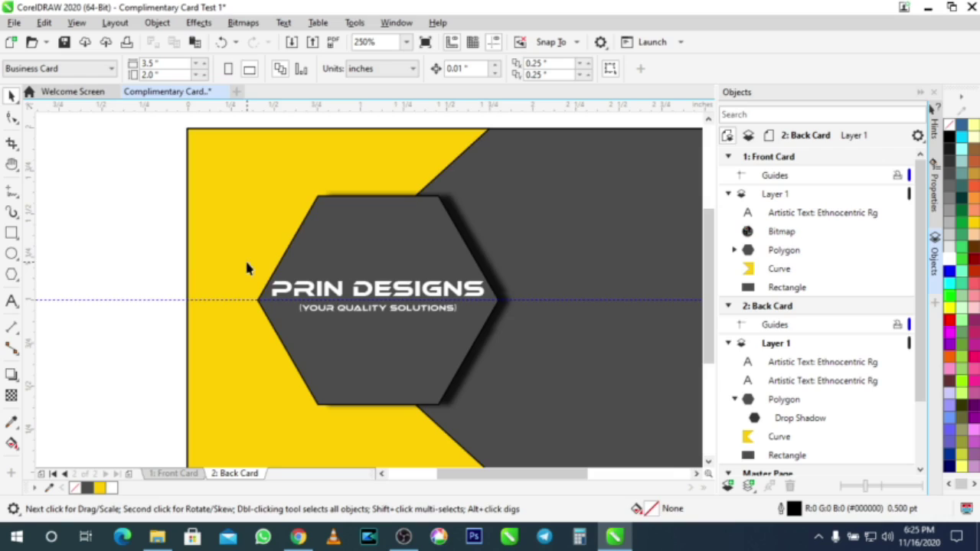
Step: Move PRIN DESIGNS toward the card's right half and paste two copies of it
scroll(274, 288, down, 2)
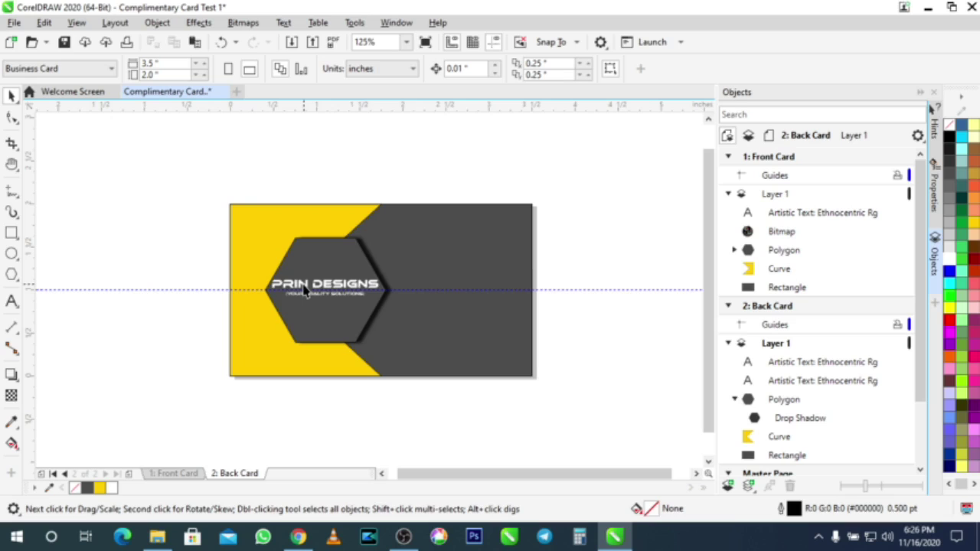
drag(304, 289, 448, 274)
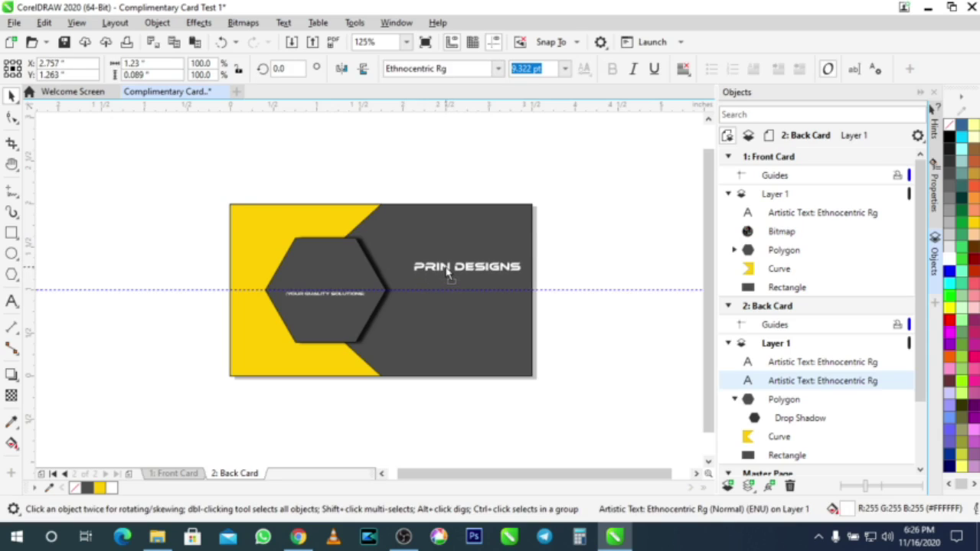
drag(448, 274, 443, 273)
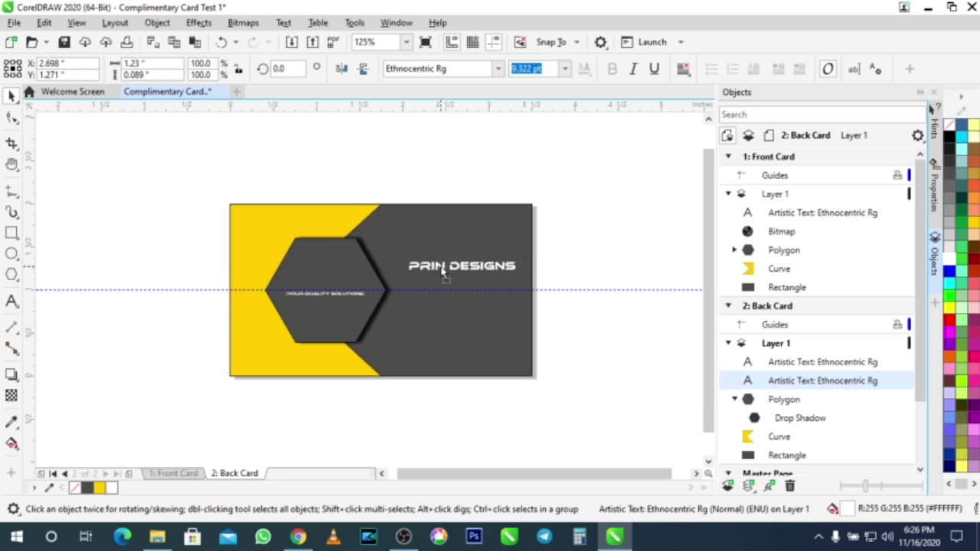
key(ctrl+v)
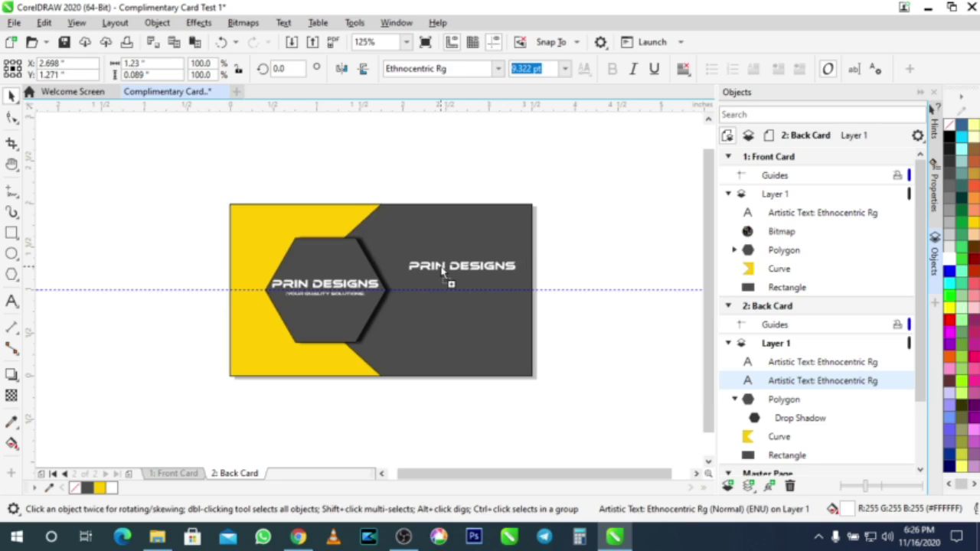
key(ctrl+v)
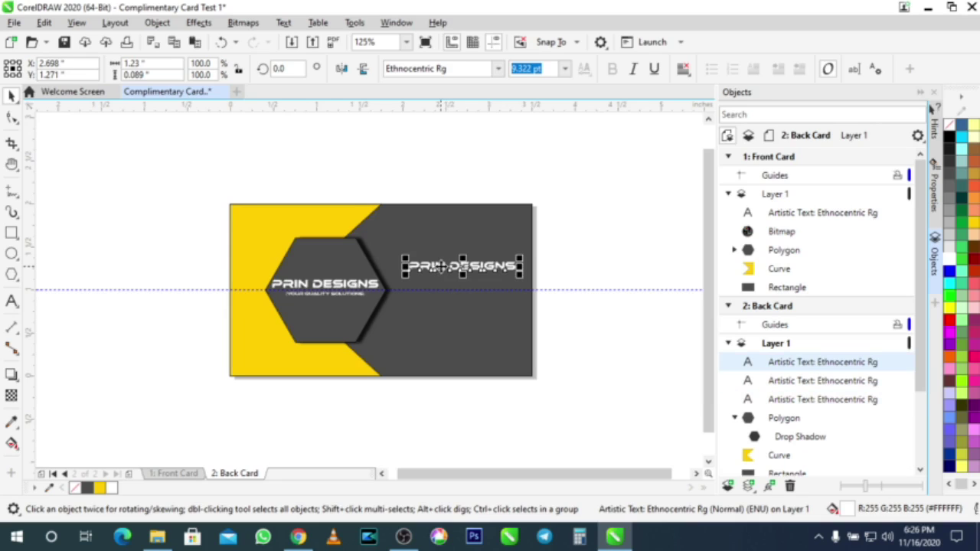
Step: Replace the right-hand PRIN DESIGNS copy's text with the business address line
double_click(441, 266)
key(ctrl+a)
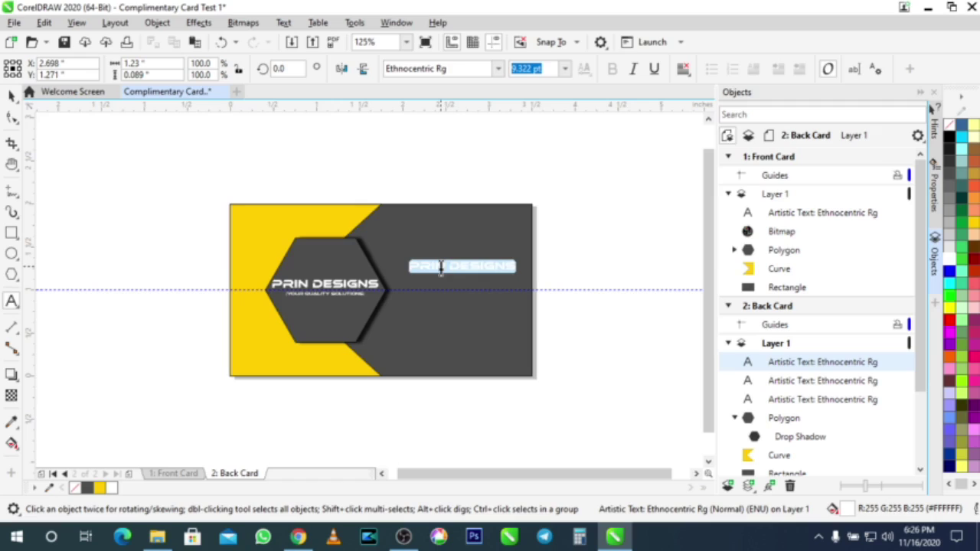
text(AWE)
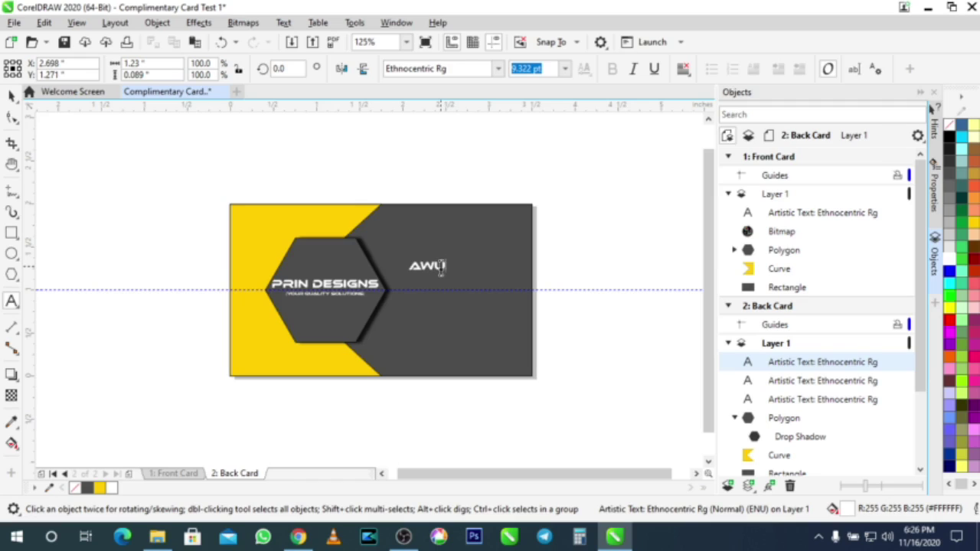
text(SOME ESTA)
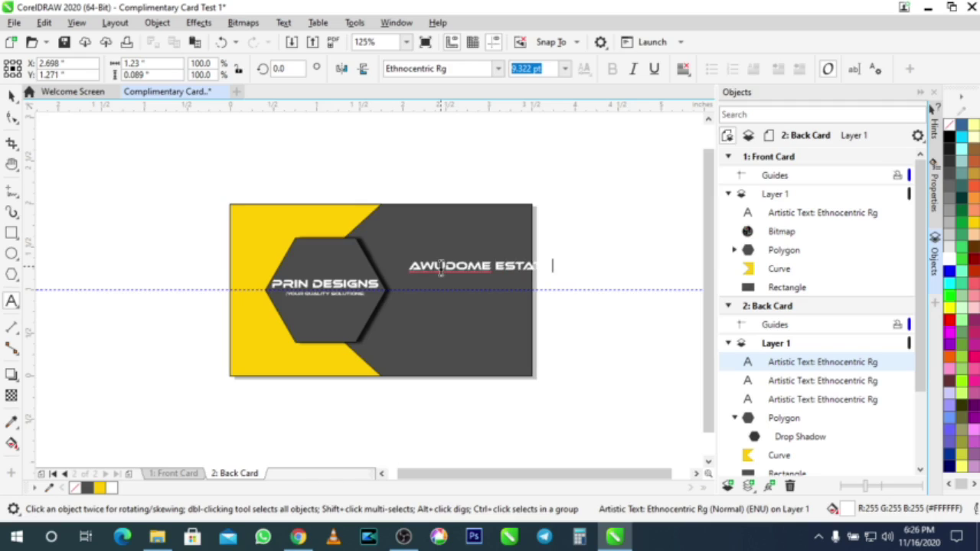
text(E)
text(ACCRA)
key(Escape)
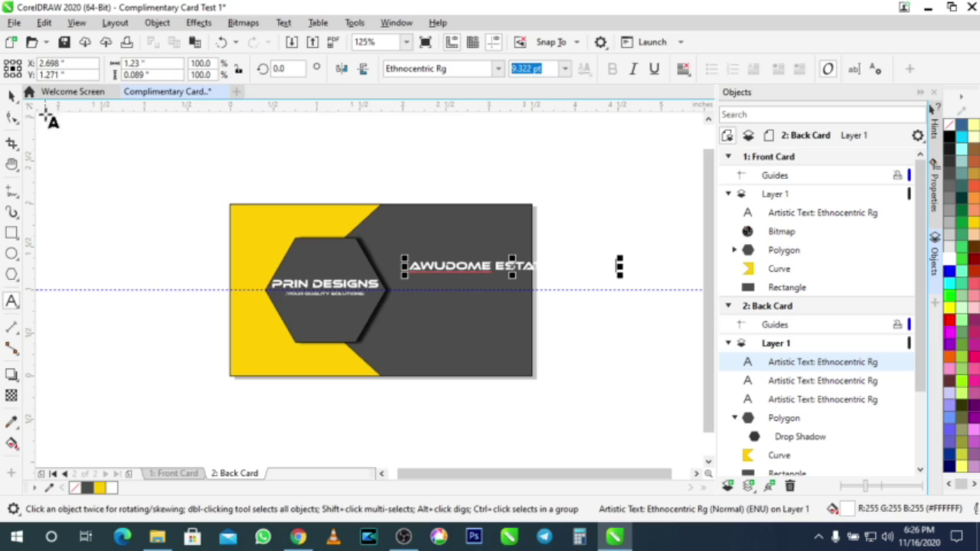
click(11, 96)
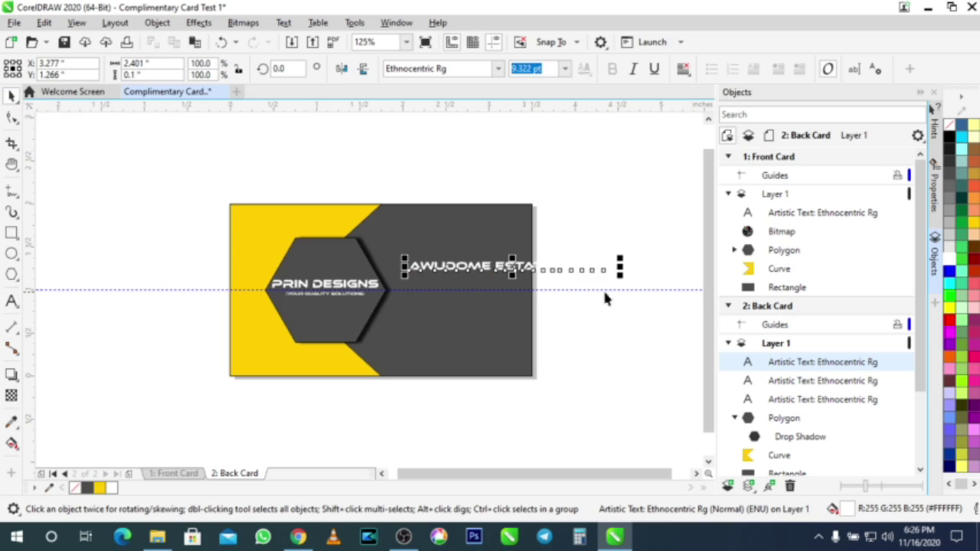
Step: Resize the address text to about 5.4 pt beside the hexagon
drag(622, 276, 601, 280)
scroll(498, 276, up, 3)
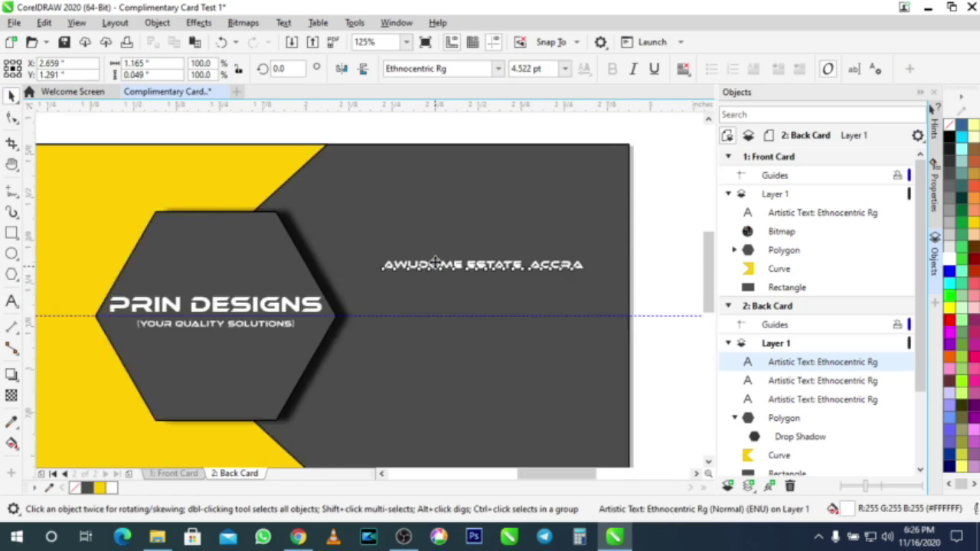
scroll(518, 285, down, 3)
scroll(518, 285, up, 2)
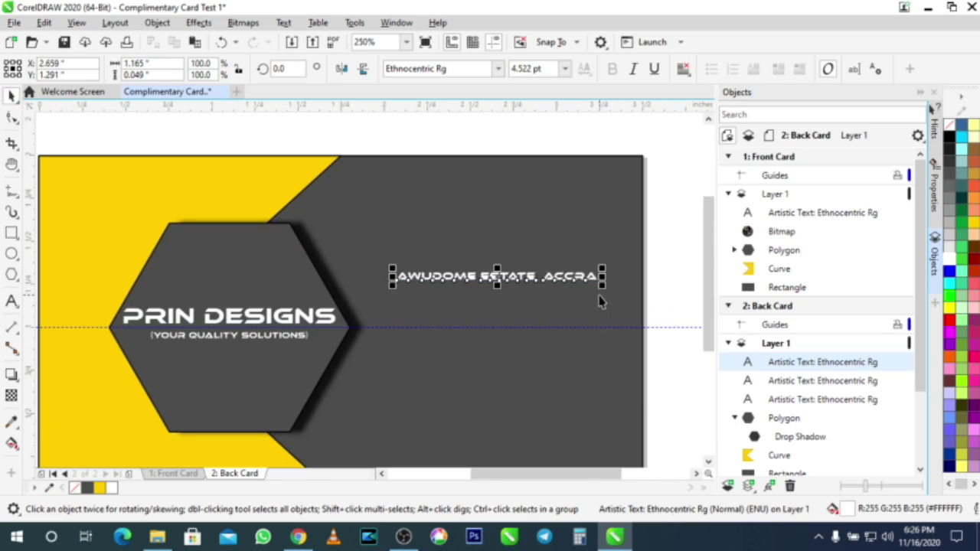
drag(604, 289, 634, 335)
mouse_move(395, 291)
mouse_down()
mouse_move(382, 300)
mouse_move(388, 306)
mouse_up()
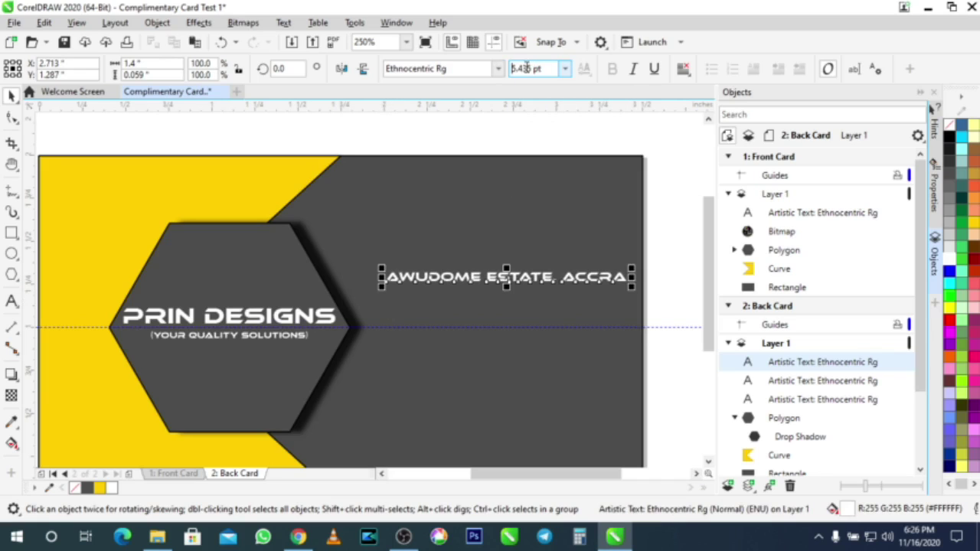
drag(534, 69, 509, 67)
click(671, 269)
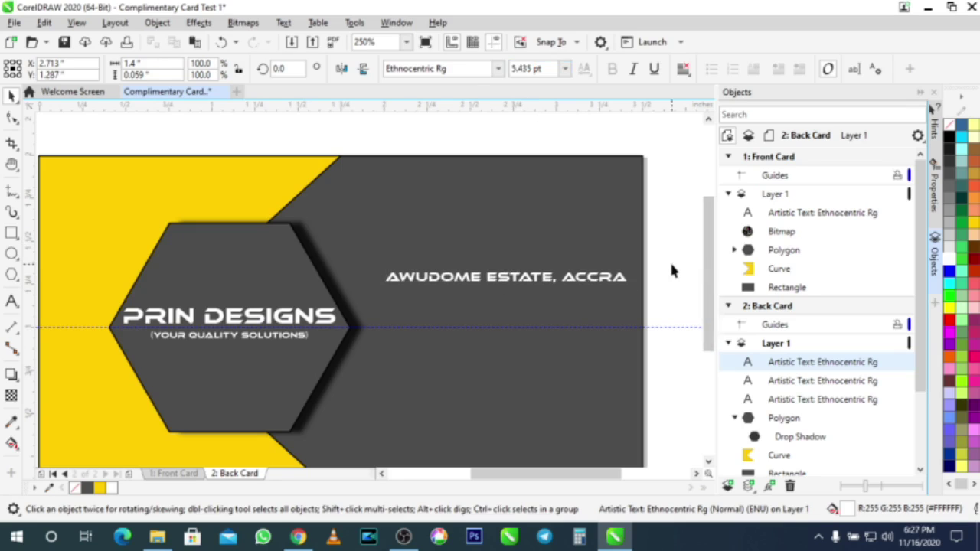
Step: Move the address text lower on the back card
click(452, 277)
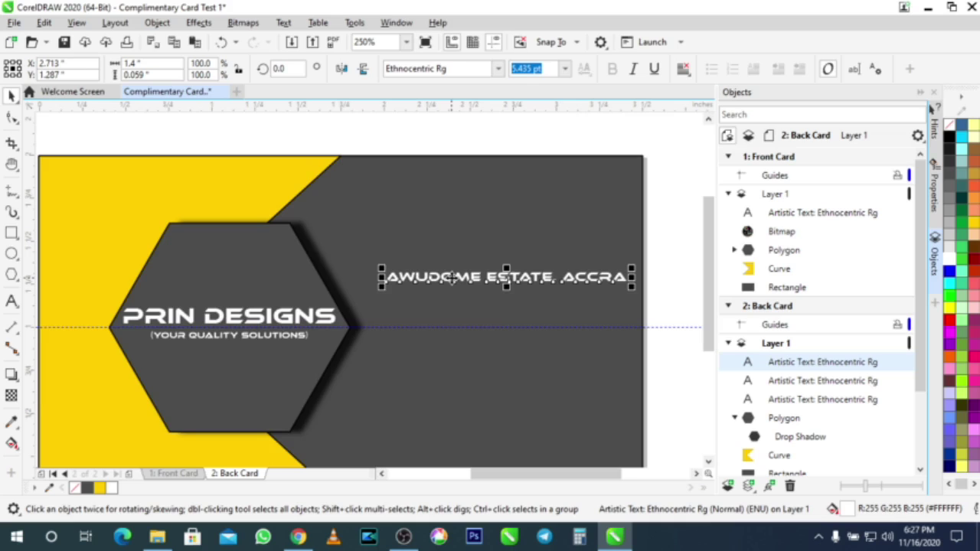
drag(453, 278, 452, 301)
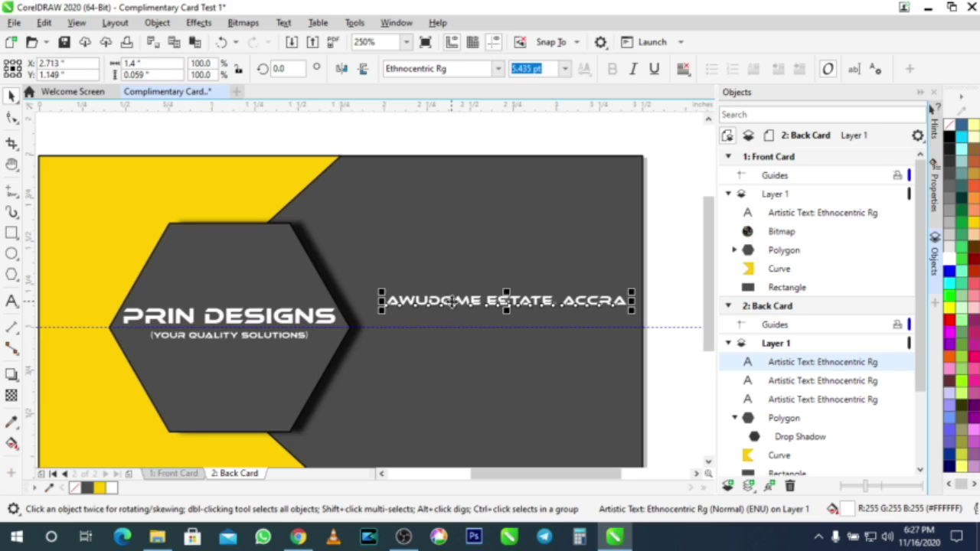
key(Delete)
key(ctrl+z)
key(ctrl+z)
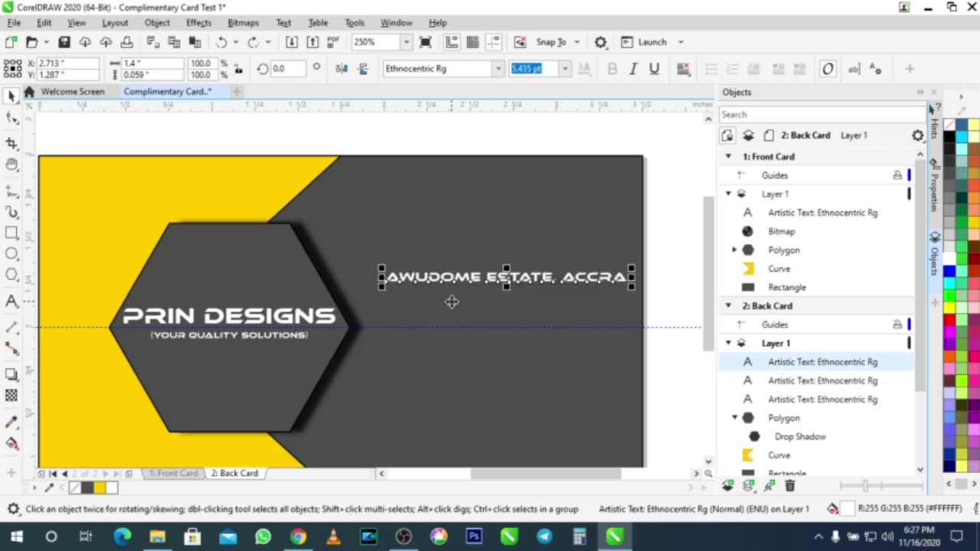
Step: Add the business phone number two lines below the address
double_click(627, 280)
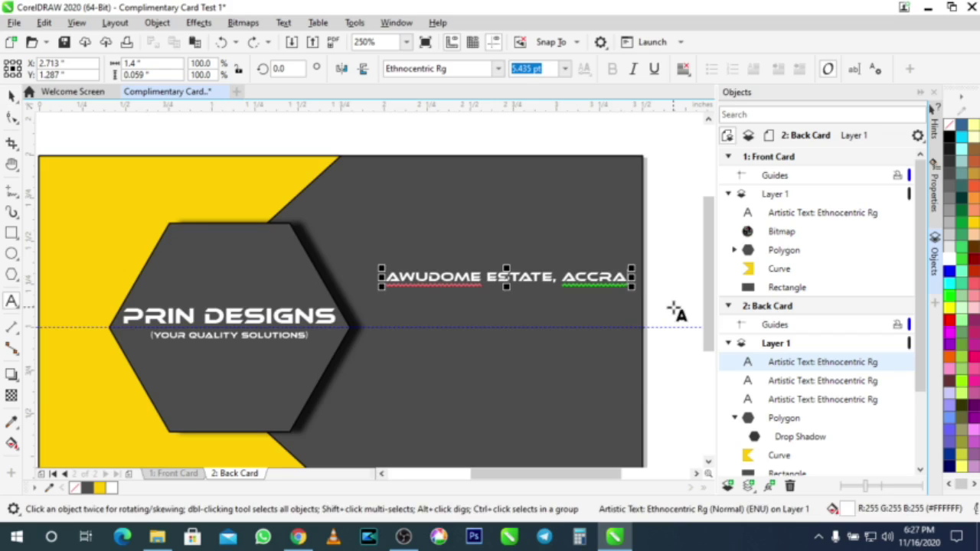
key(Return)
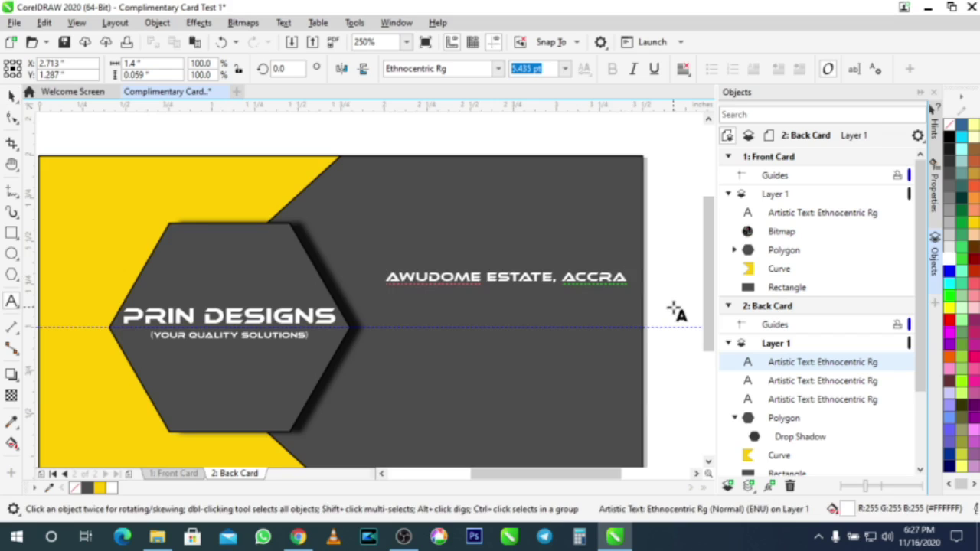
key(Return)
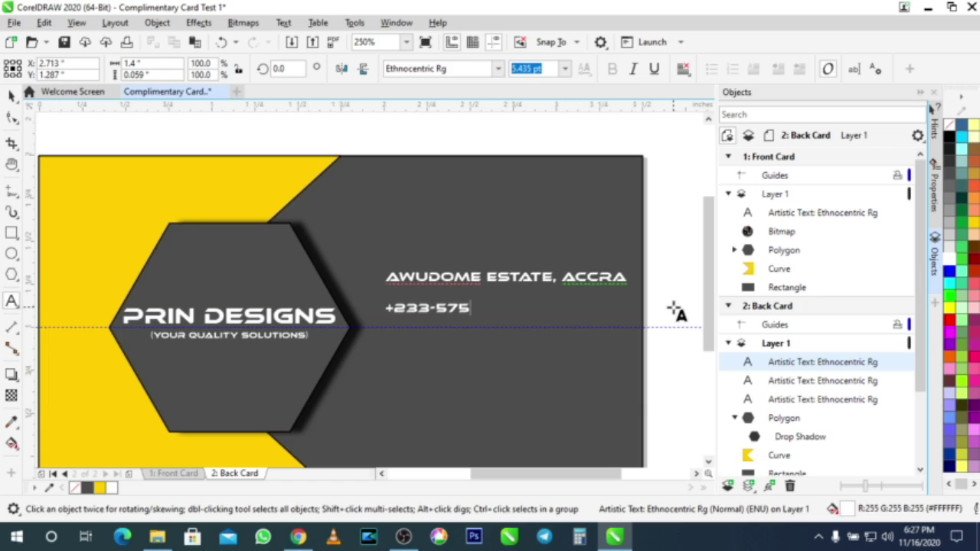
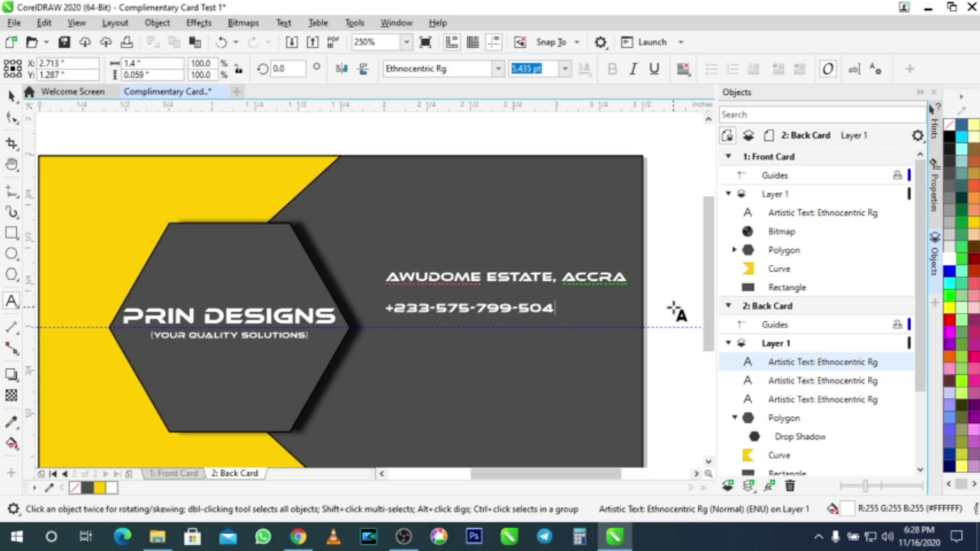
text(/)
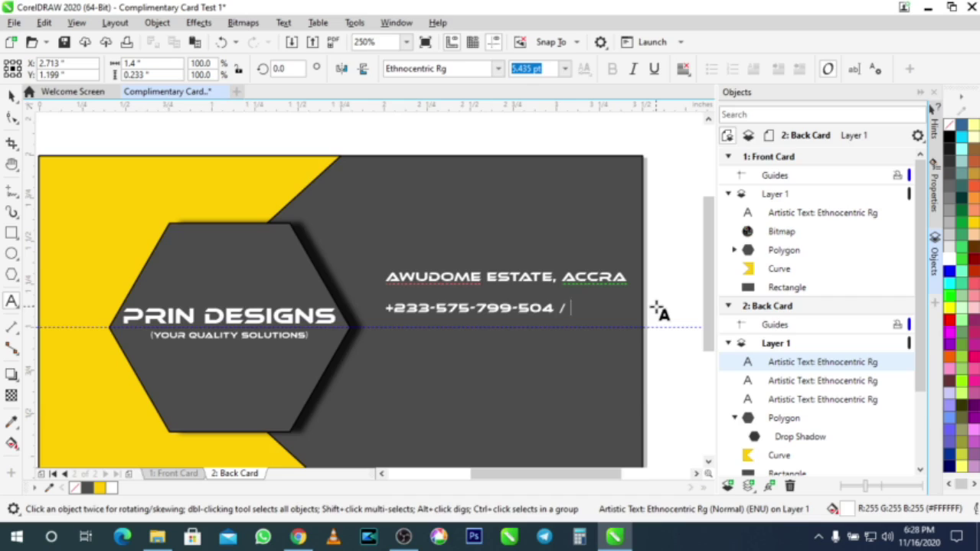
key(BackSpace)
key(BackSpace)
key(BackSpace)
Step: Type the business e-mail address below the phone number, then an uppercase copy beneath it
key(Return)
key(Return)
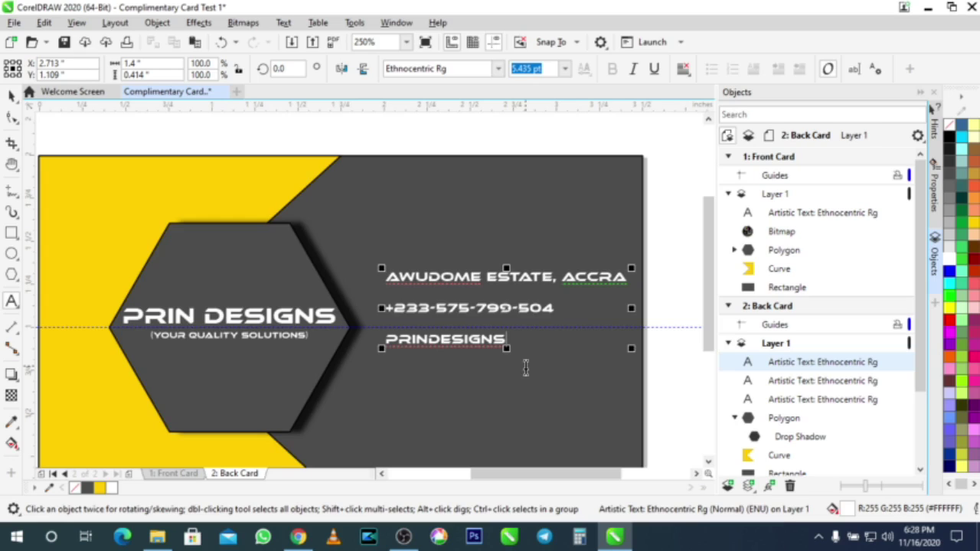
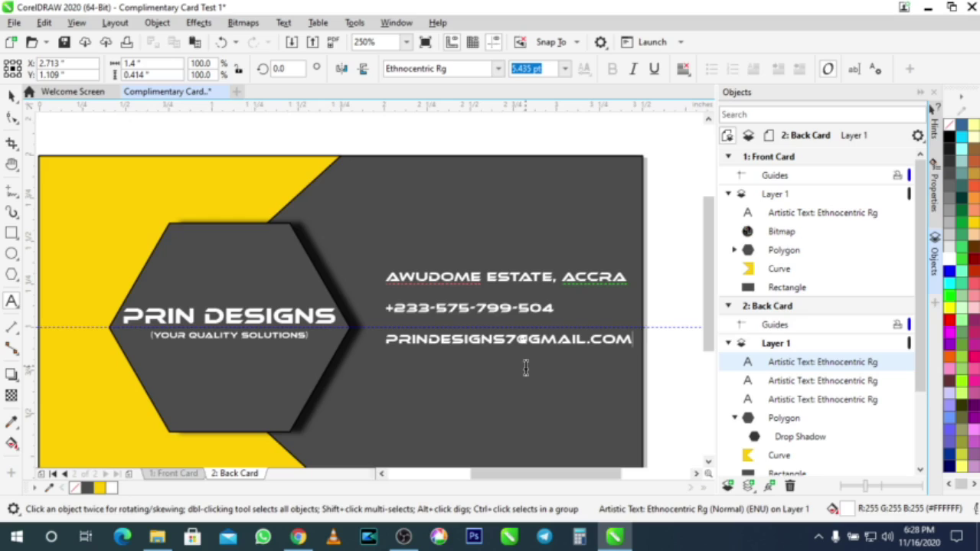
key(Return)
key(shift+Home)
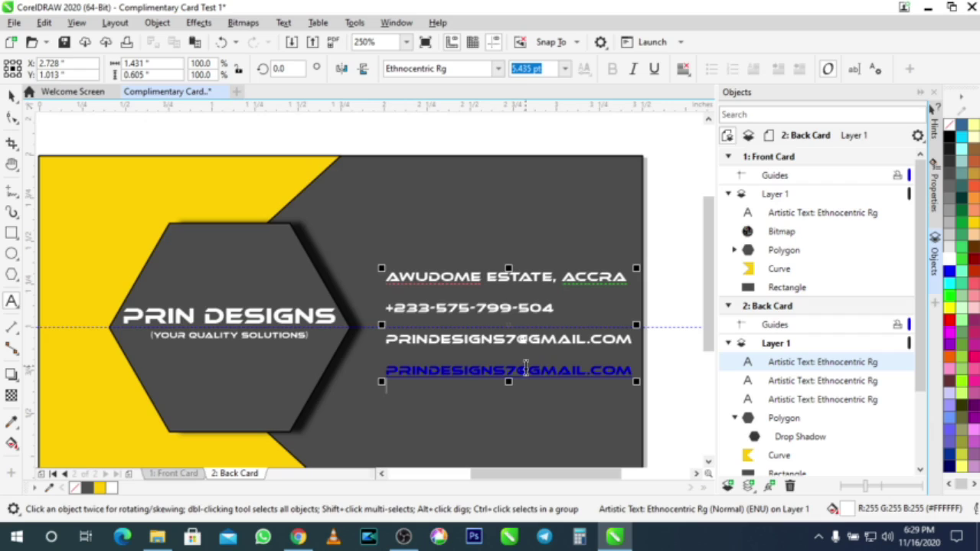
Step: Delete the duplicate e-mail line from the back card's contact text, leaving a blank line under the e-mail
key(Up)
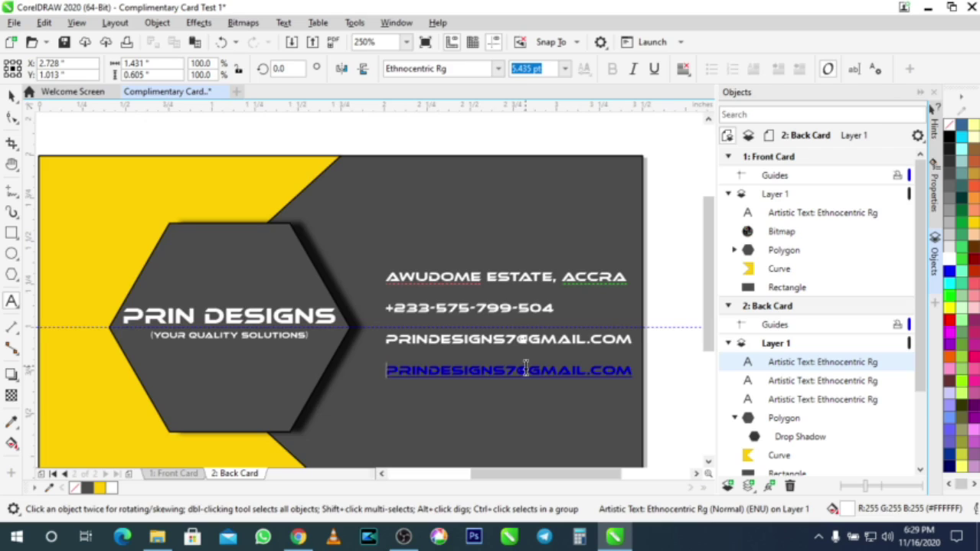
key(Up)
key(Delete)
key(Delete)
key(Delete)
key(Delete)
key(Delete)
key(Delete)
key(Delete)
key(Delete)
key(Delete)
key(Delete)
key(Delete)
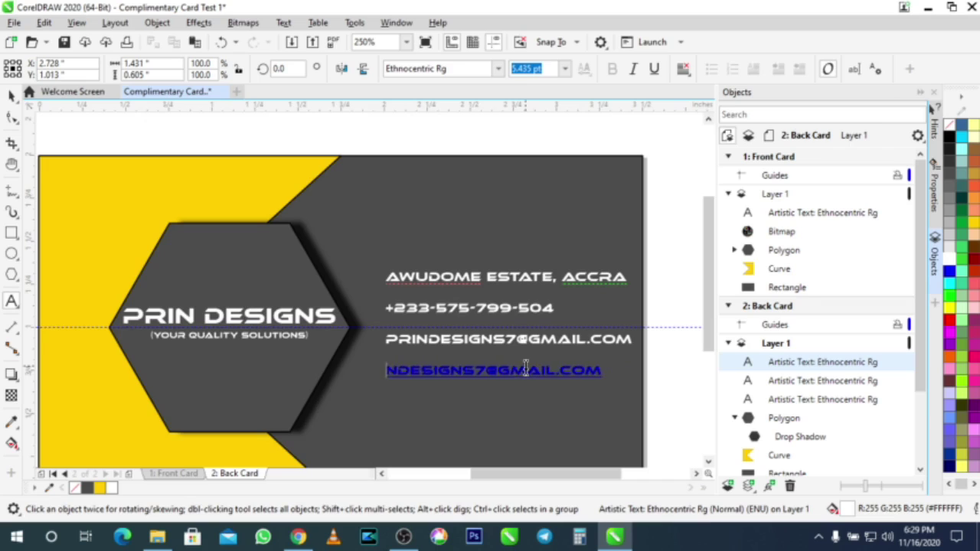
key(Delete)
key(Delete)
key(Delete)
key(Delete)
key(Delete)
key(Delete)
key(Delete)
key(Delete)
key(Delete)
key(Delete)
key(Delete)
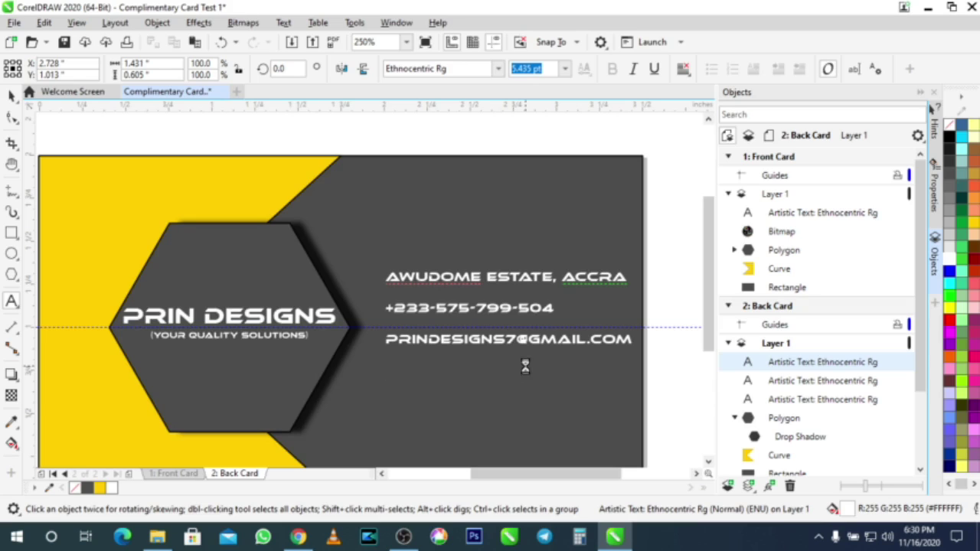
text(AWUDOME ESTATE, ACCRA)
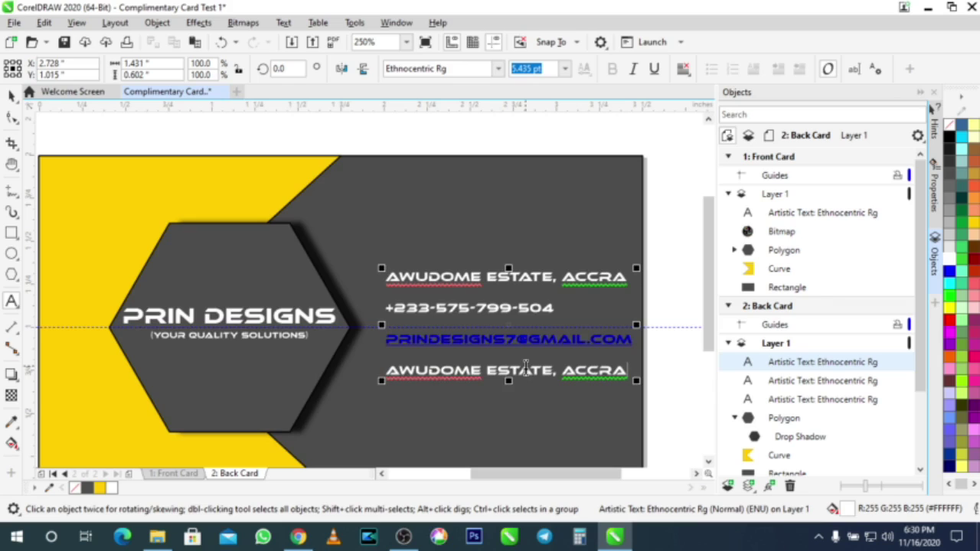
drag(633, 375, 356, 378)
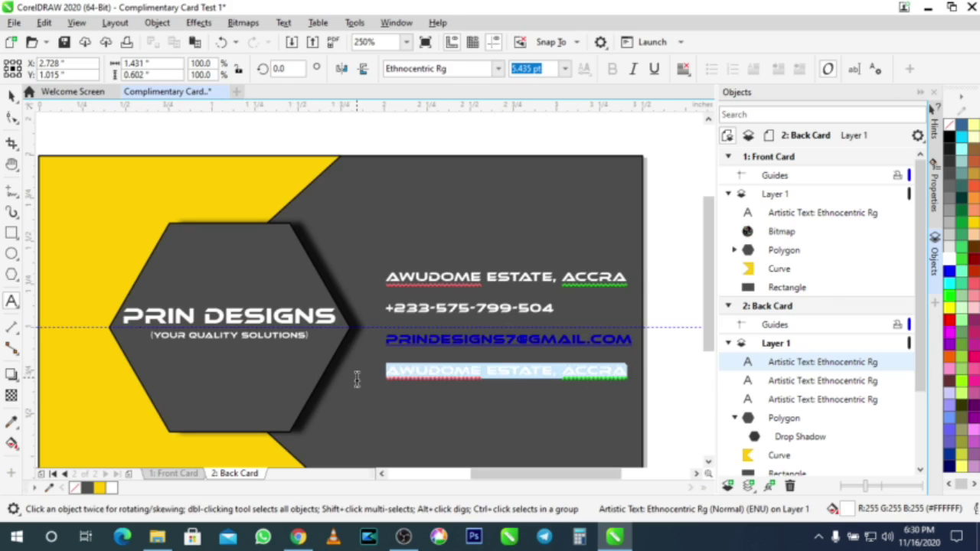
key(Delete)
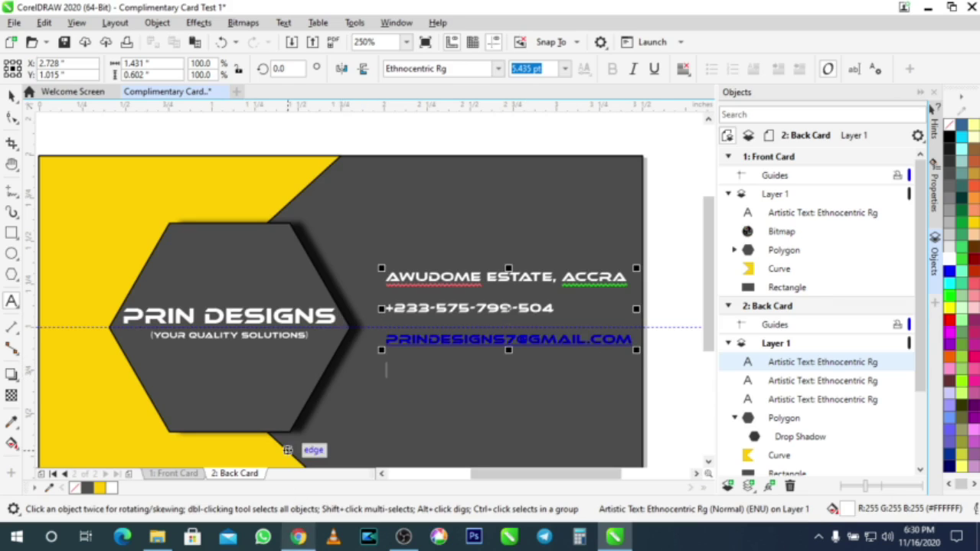
Step: Copy the short link from the Bitly dashboard in Chrome, then minimize the browser
click(299, 536)
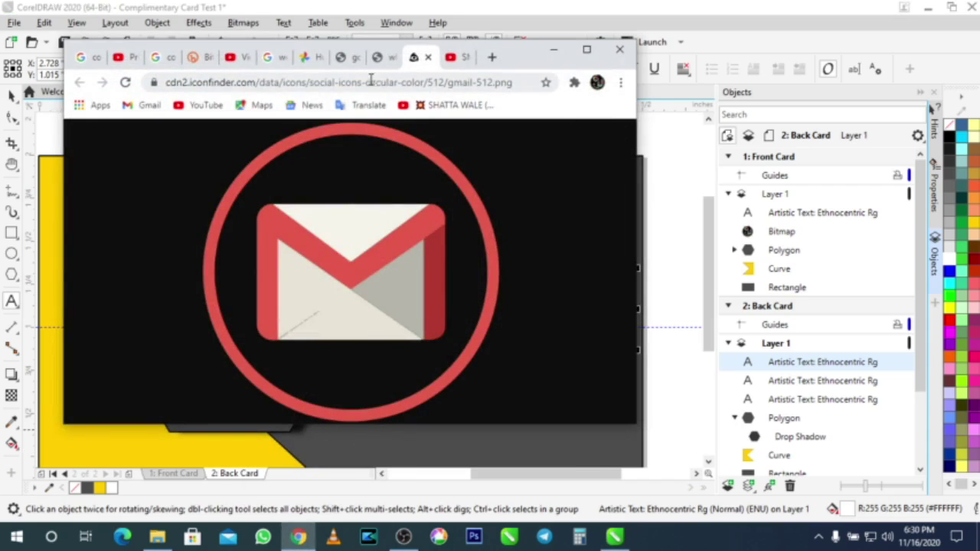
click(196, 57)
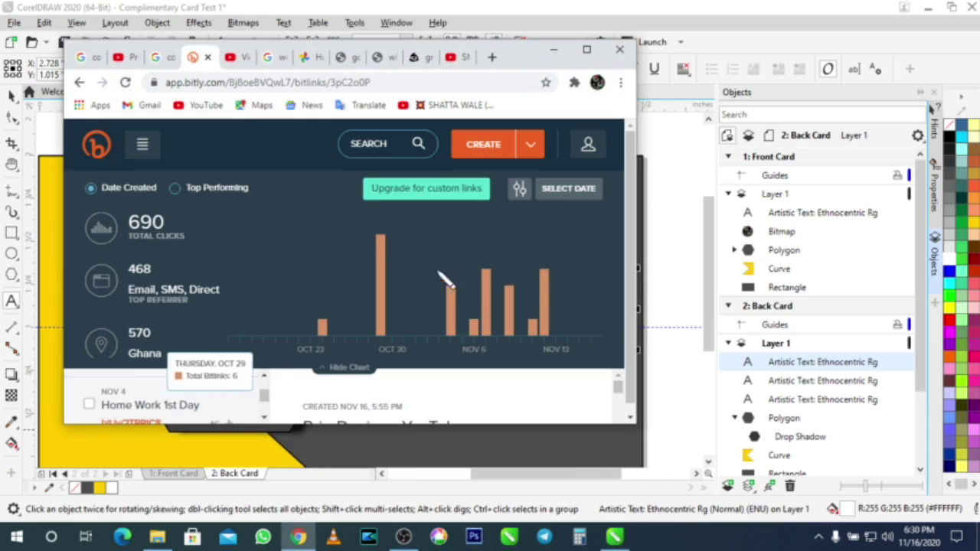
scroll(418, 407, down, 2)
scroll(418, 408, up, 1)
scroll(417, 410, down, 1)
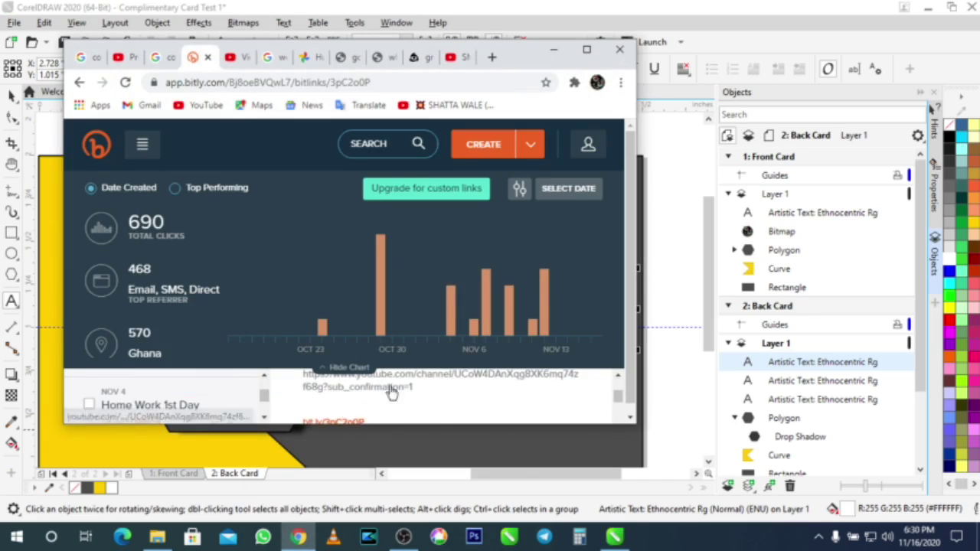
click(587, 49)
click(425, 398)
click(897, 11)
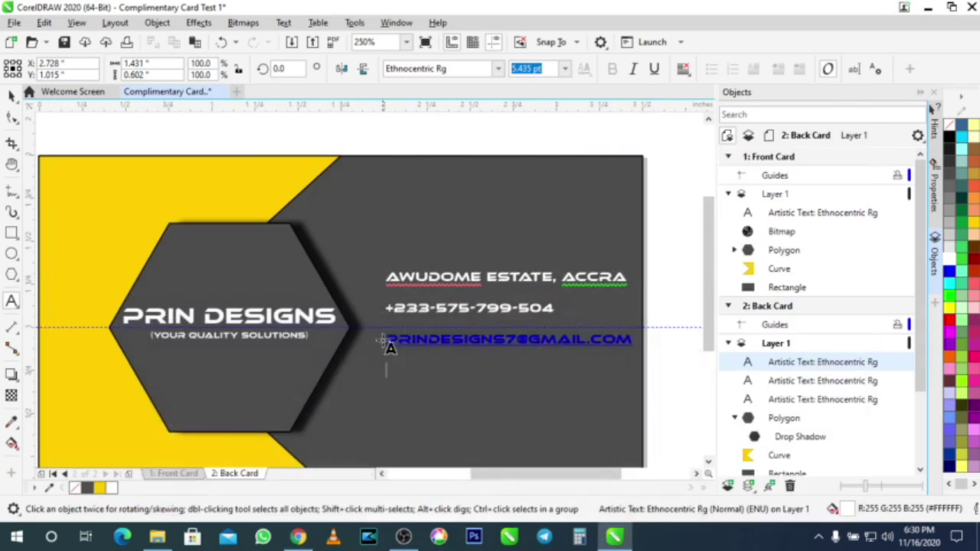
key(ctrl+v)
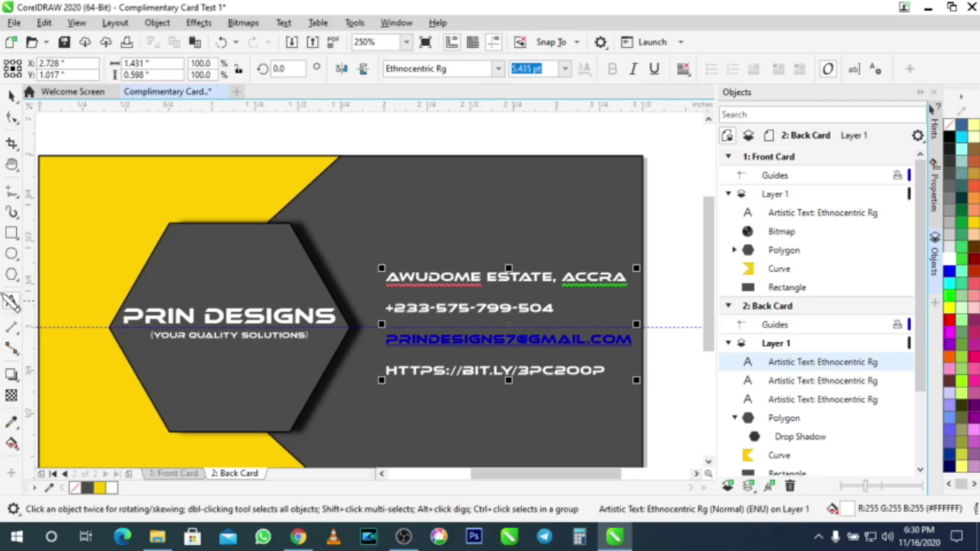
click(12, 117)
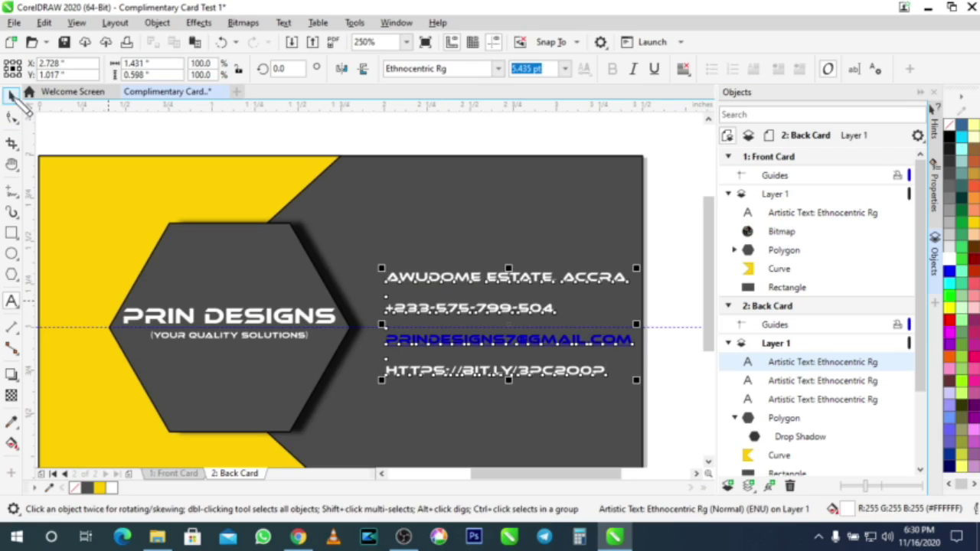
click(666, 209)
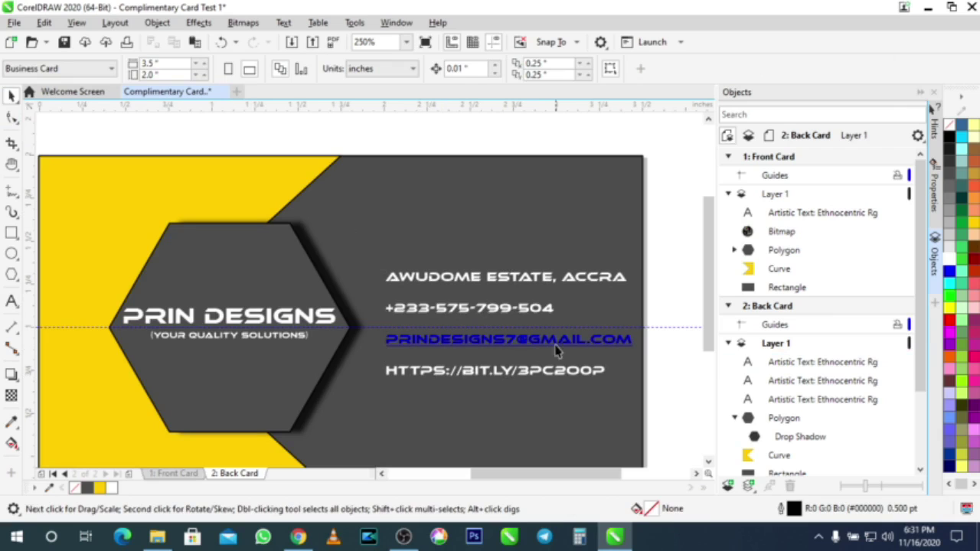
scroll(499, 370, down, 2)
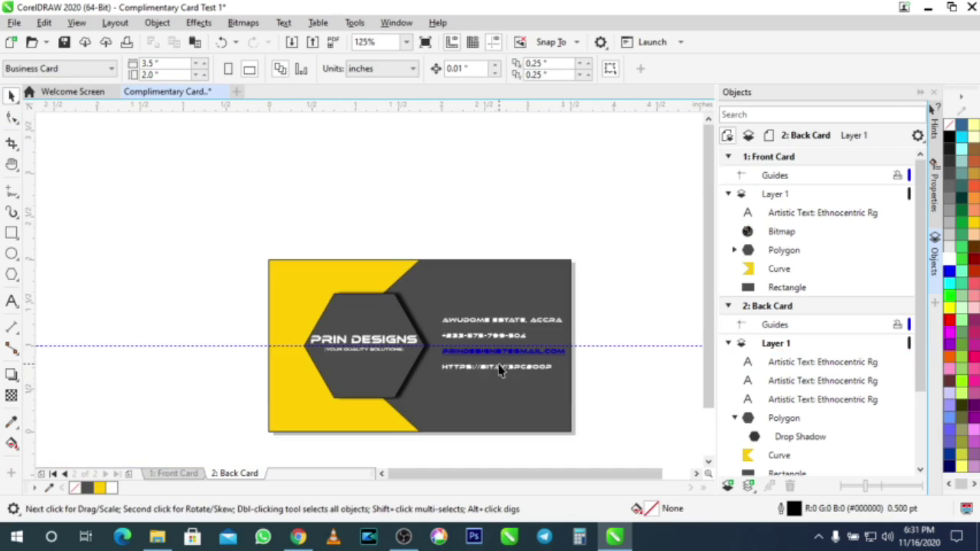
scroll(499, 370, up, 4)
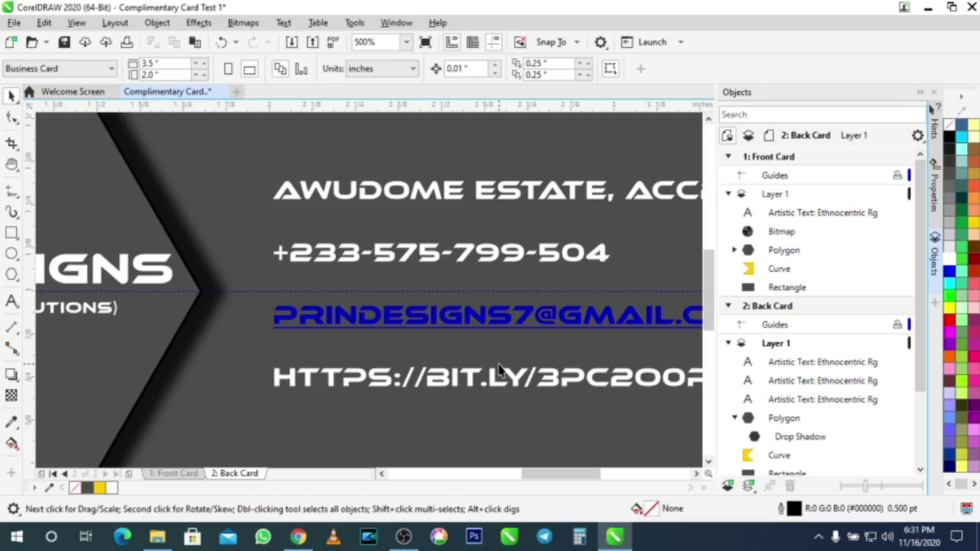
scroll(498, 370, down, 2)
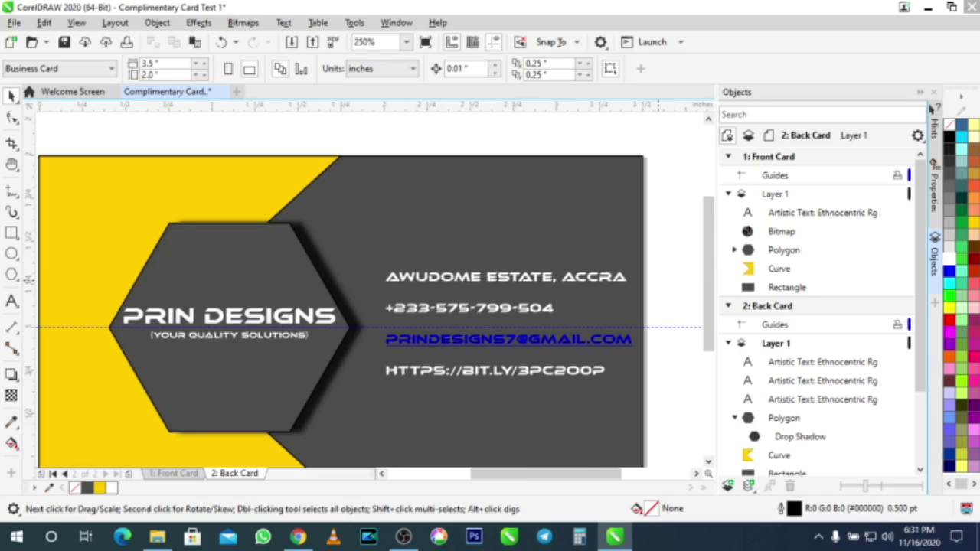
Step: Drag the four icon images from the desktop onto the CorelDRAW back card page
click(951, 8)
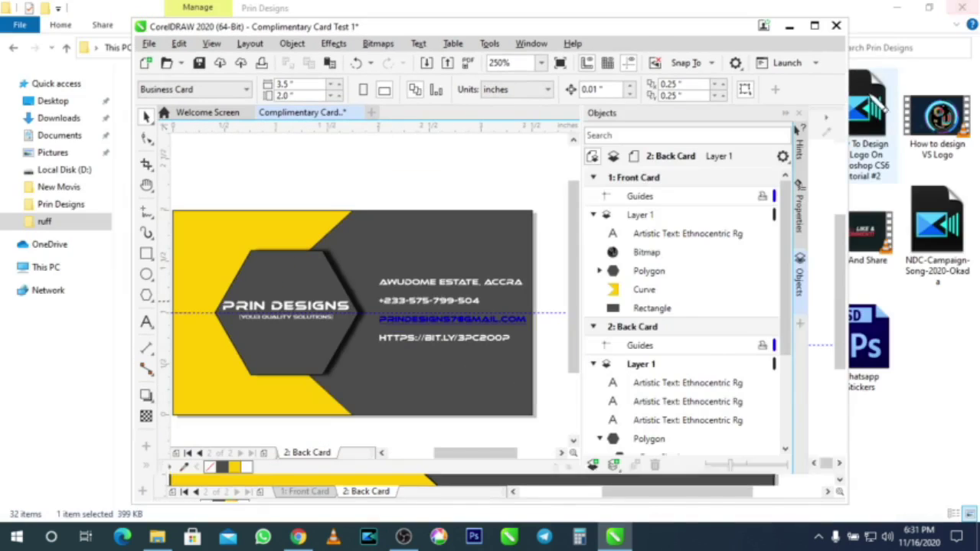
click(908, 7)
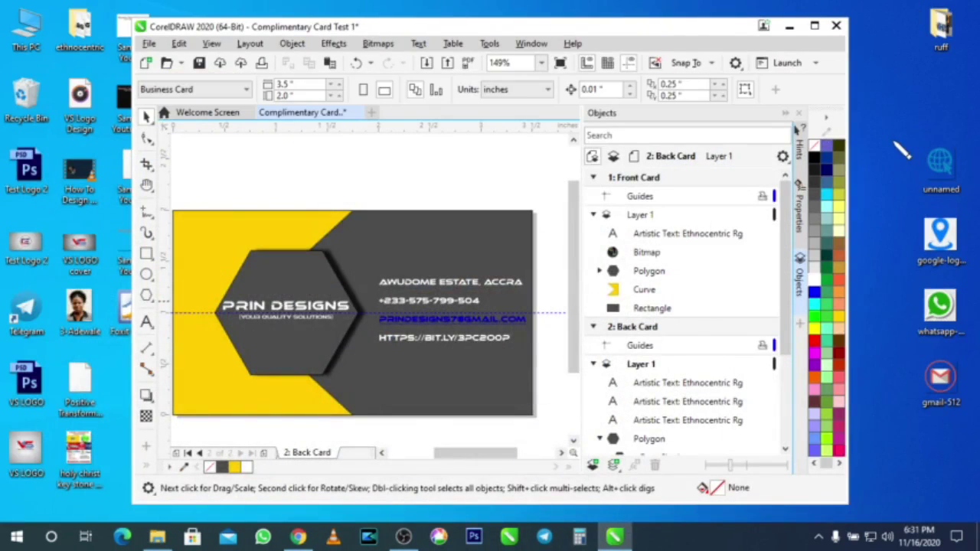
drag(884, 124, 977, 452)
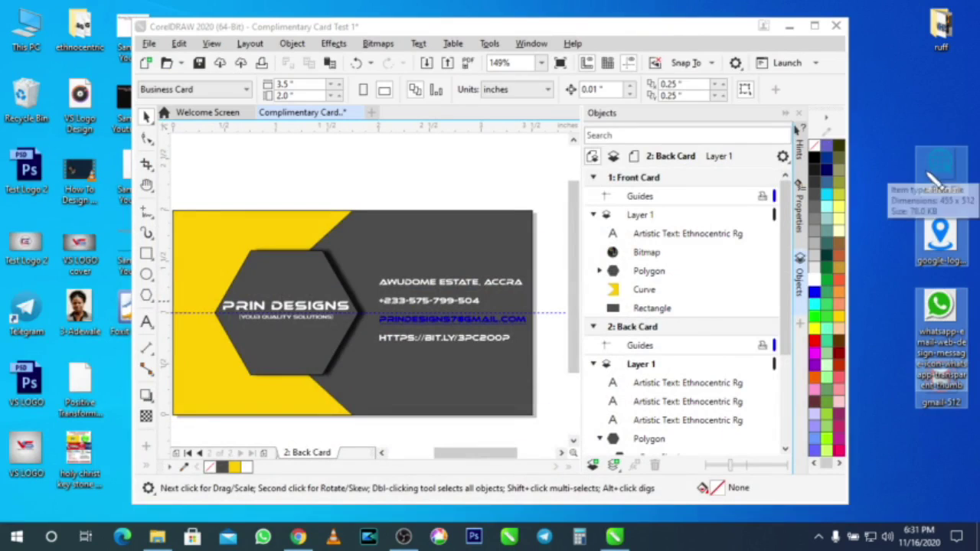
drag(936, 200, 327, 186)
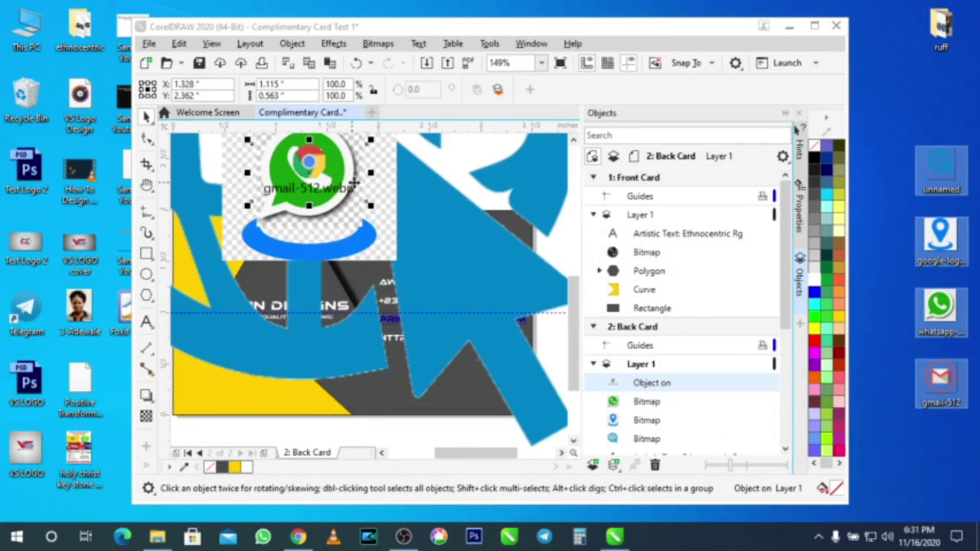
Step: Maximize CorelDRAW and delete the unwanted gmail-512 image
click(815, 25)
scroll(619, 282, up, 3)
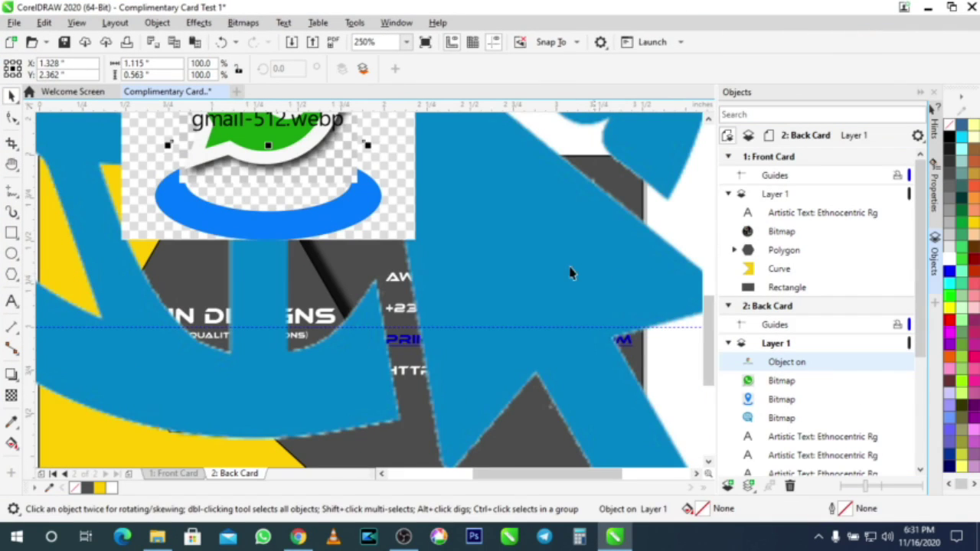
scroll(565, 273, down, 4)
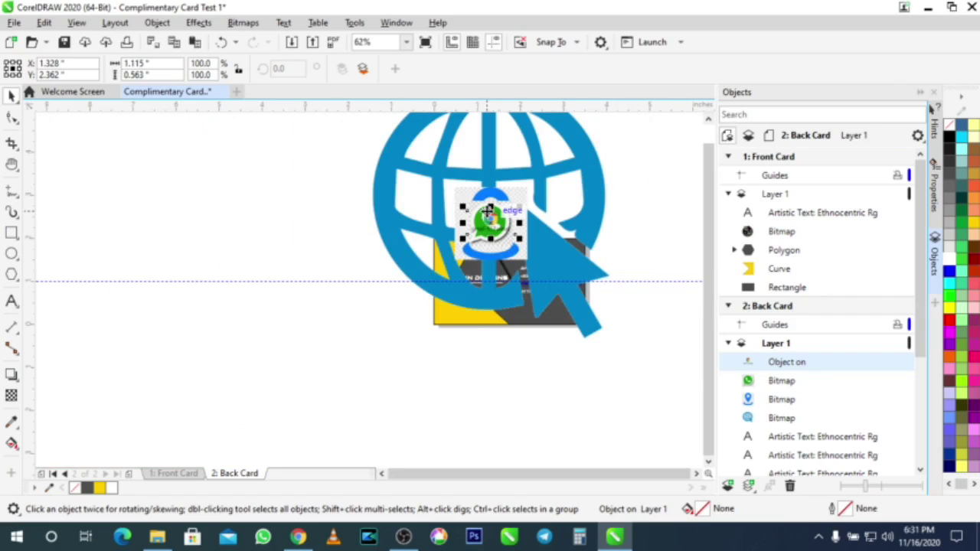
drag(509, 222, 214, 320)
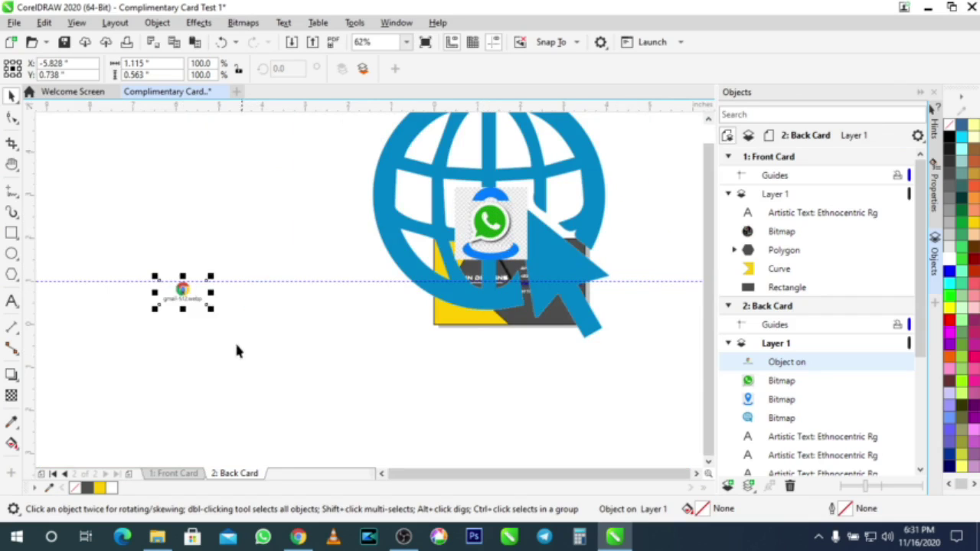
key(Delete)
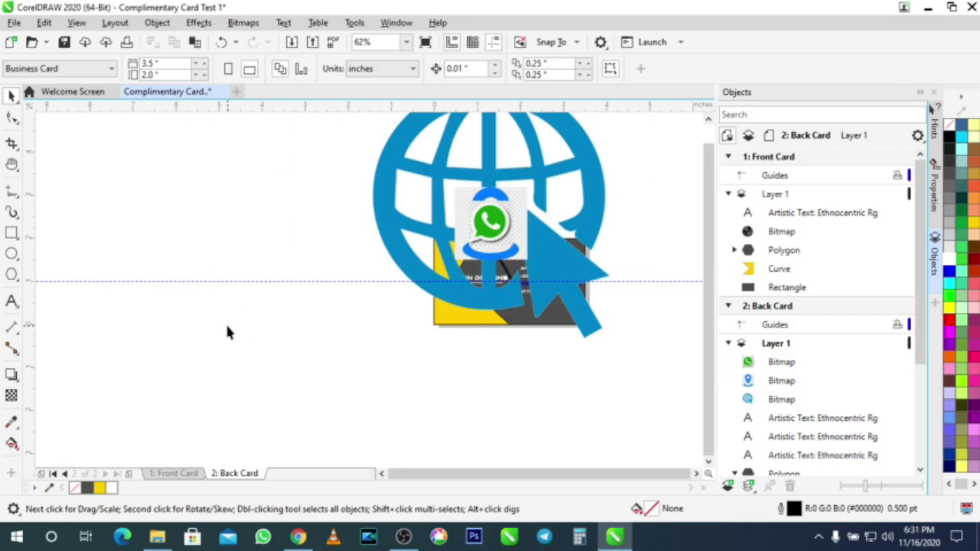
Step: Shrink the globe image to about 37% and reposition the globe, WhatsApp and location-pin images
drag(409, 219, 197, 286)
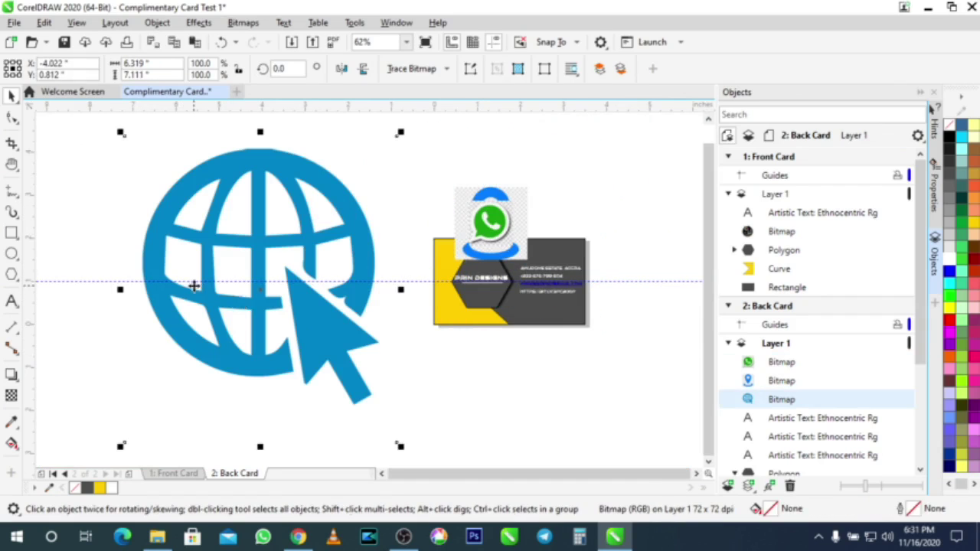
drag(400, 448, 560, 320)
drag(481, 234, 540, 350)
scroll(565, 335, up, 2)
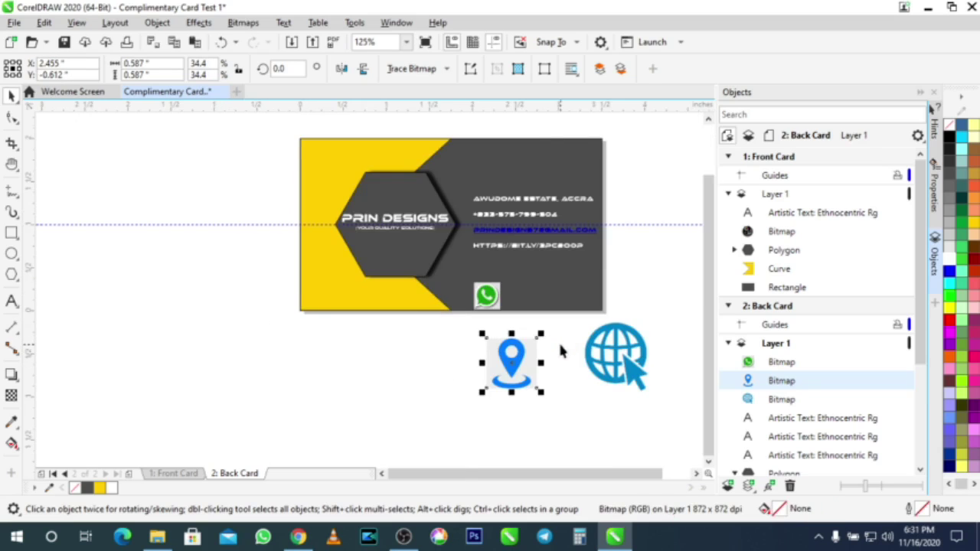
scroll(558, 340, up, 2)
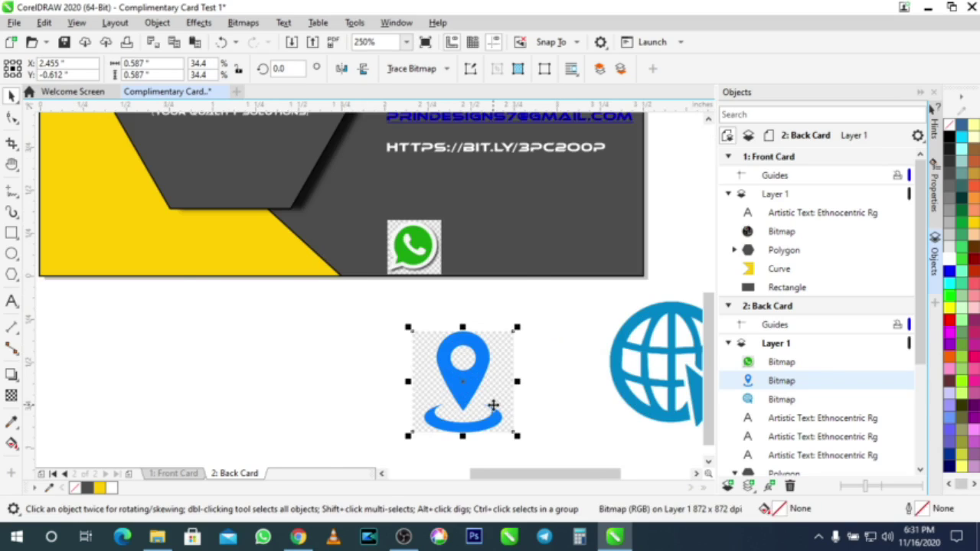
scroll(493, 405, up, 2)
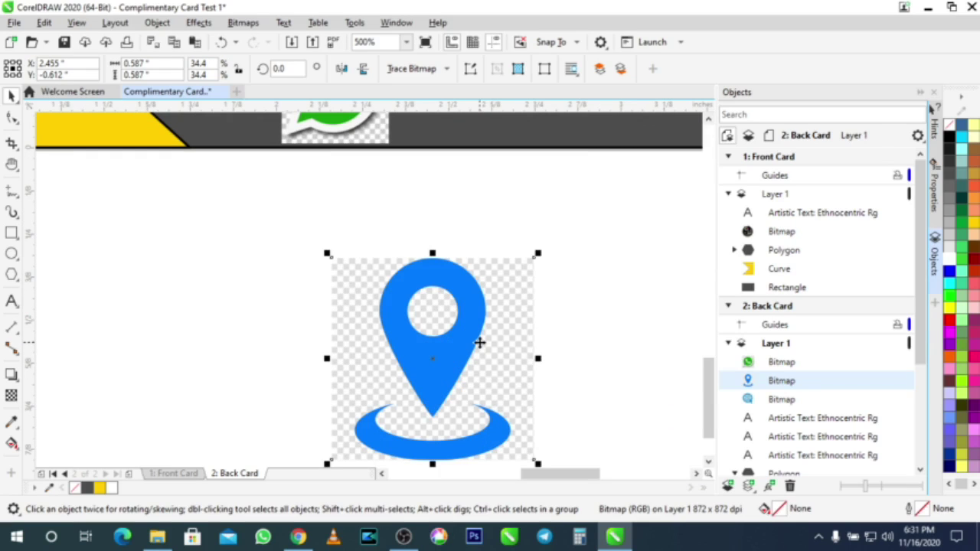
drag(444, 293, 430, 263)
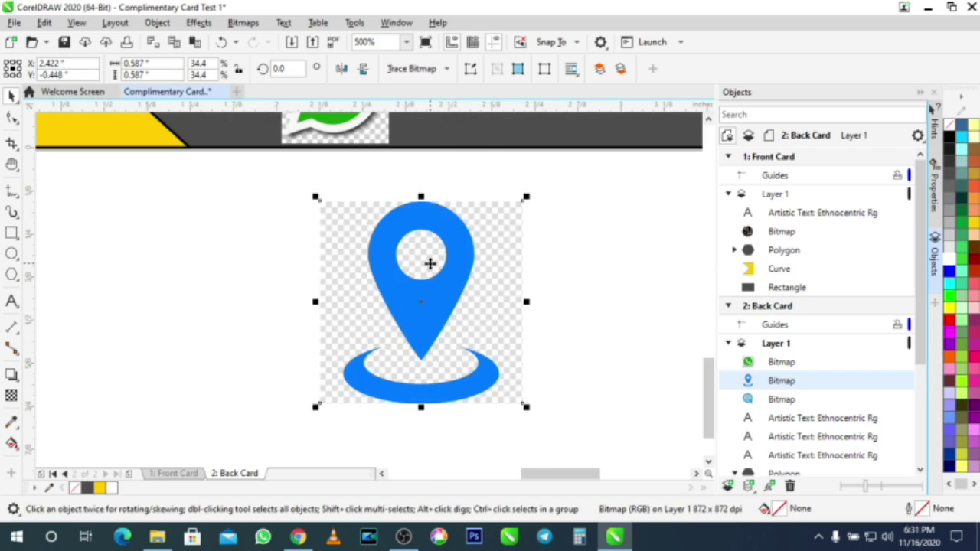
Step: Quick Trace the location-pin bitmap into vector curves and delete the original bitmap
right_click(434, 269)
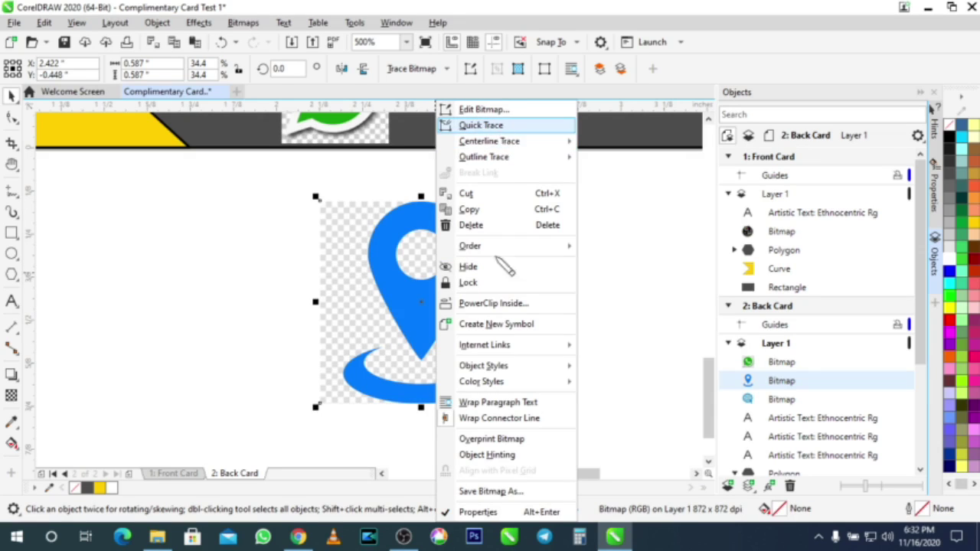
click(398, 328)
right_click(398, 327)
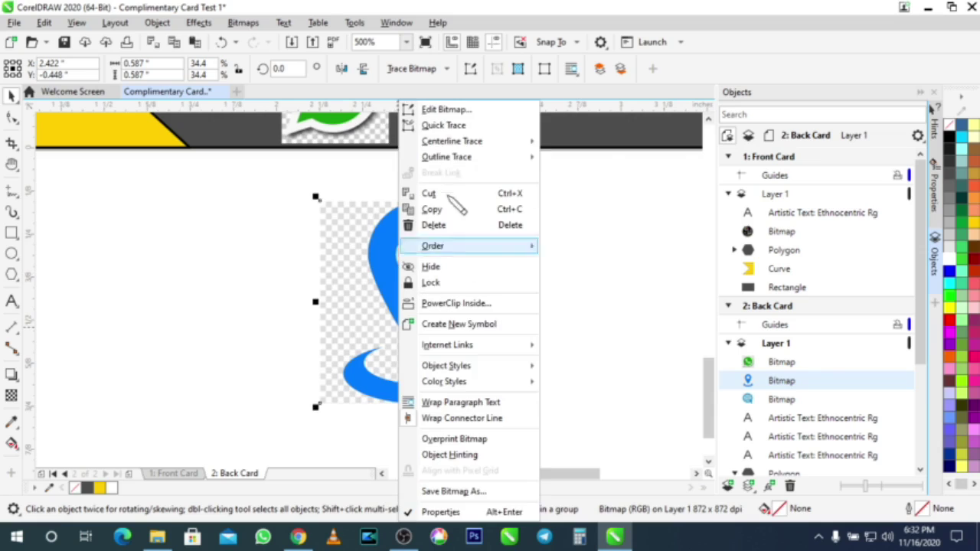
click(443, 126)
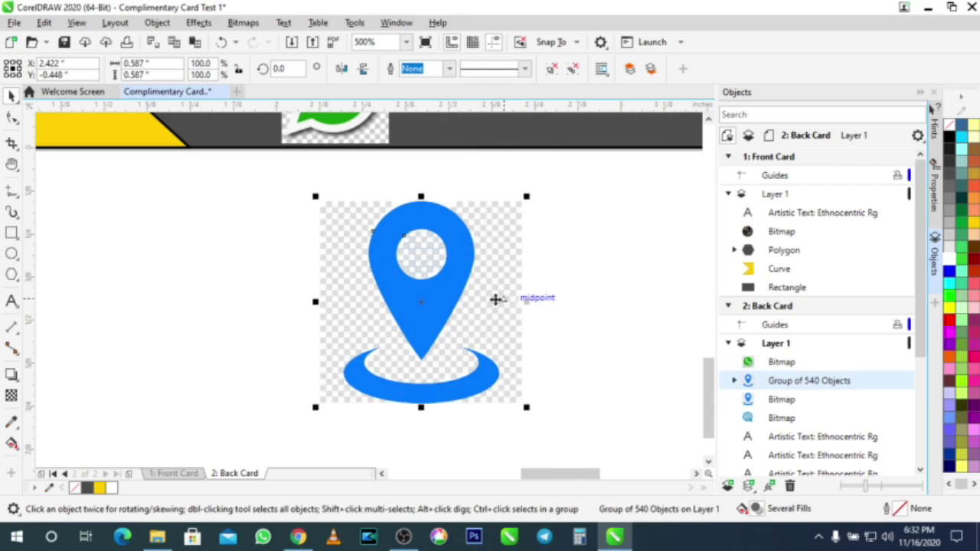
mouse_move(438, 310)
mouse_down()
mouse_move(313, 329)
mouse_move(191, 300)
mouse_move(158, 324)
mouse_move(155, 317)
mouse_move(199, 321)
mouse_up()
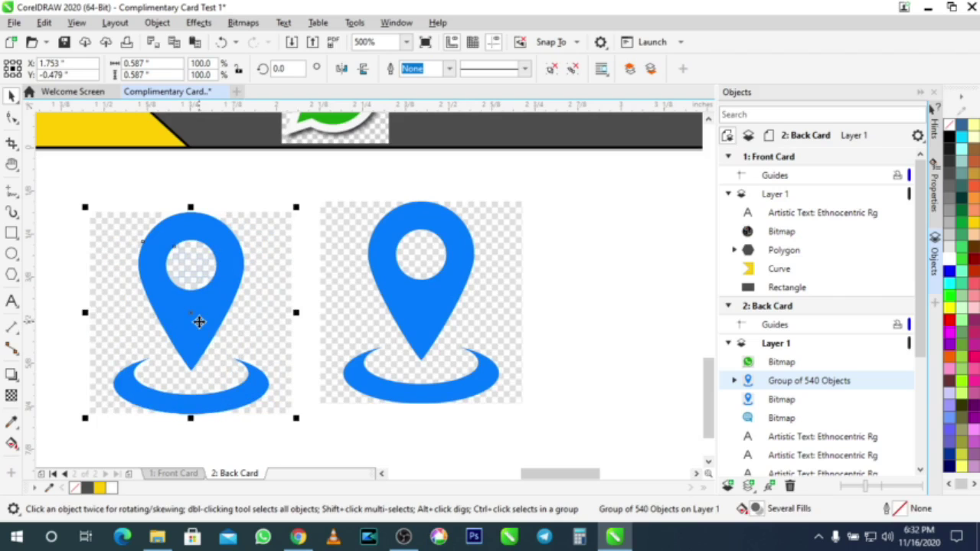
drag(244, 315, 244, 301)
click(458, 319)
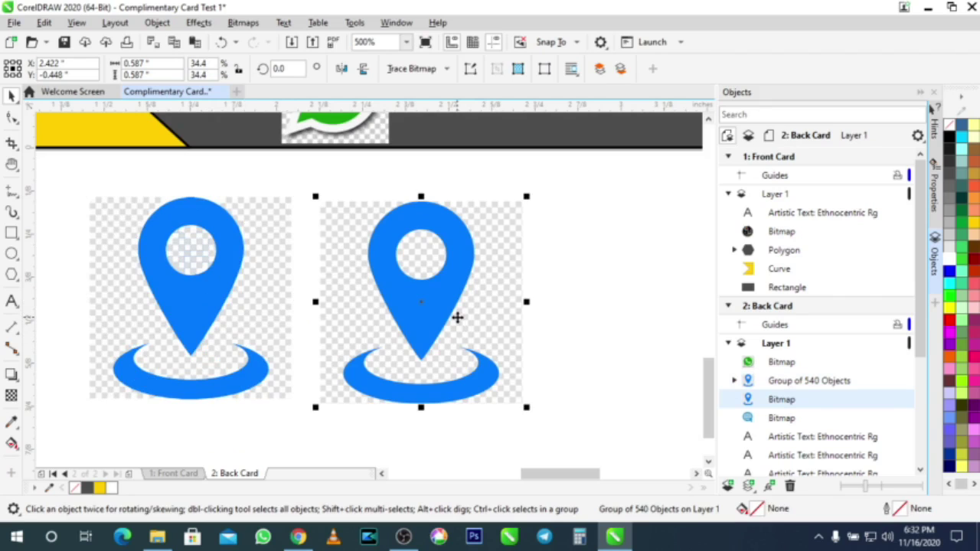
key(Delete)
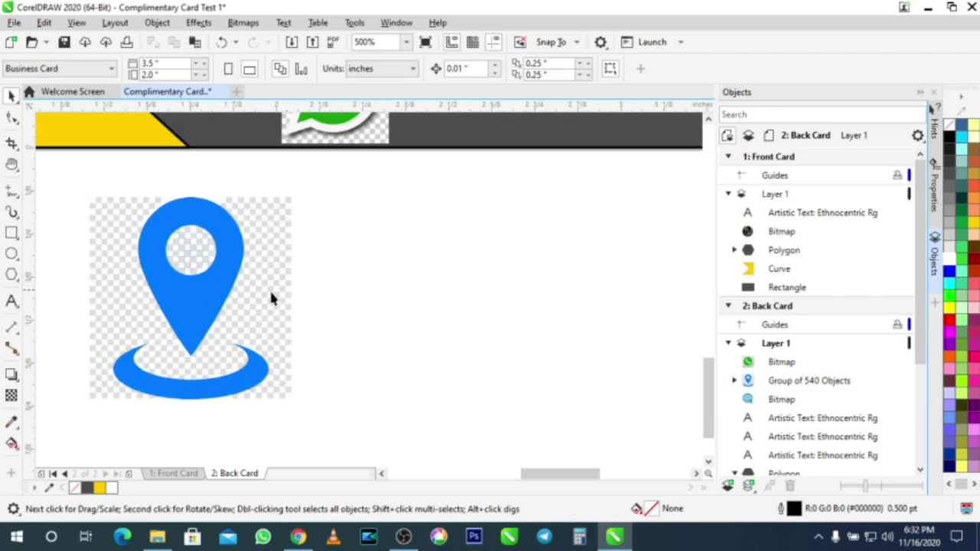
Step: Ungroup the traced pin and delete the checkered background pieces beside it
right_click(214, 303)
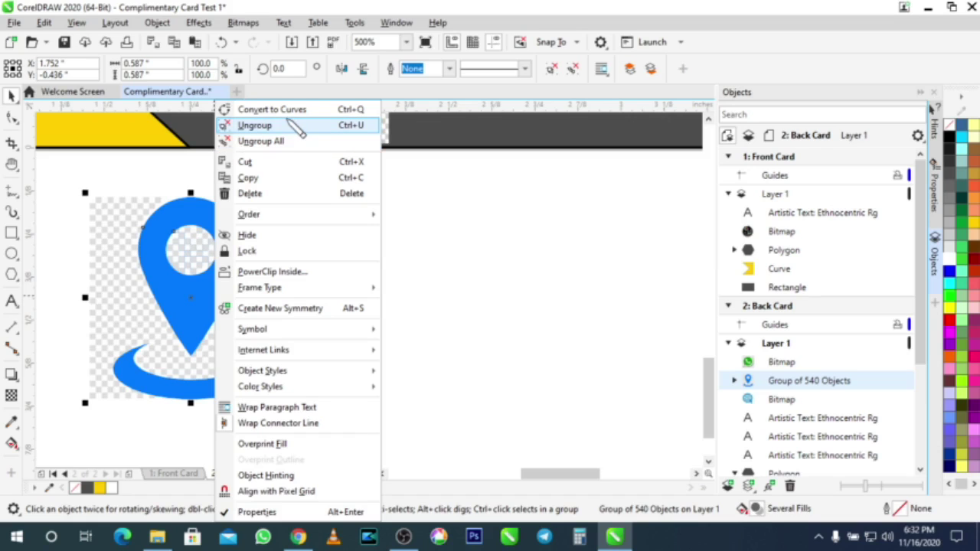
click(284, 131)
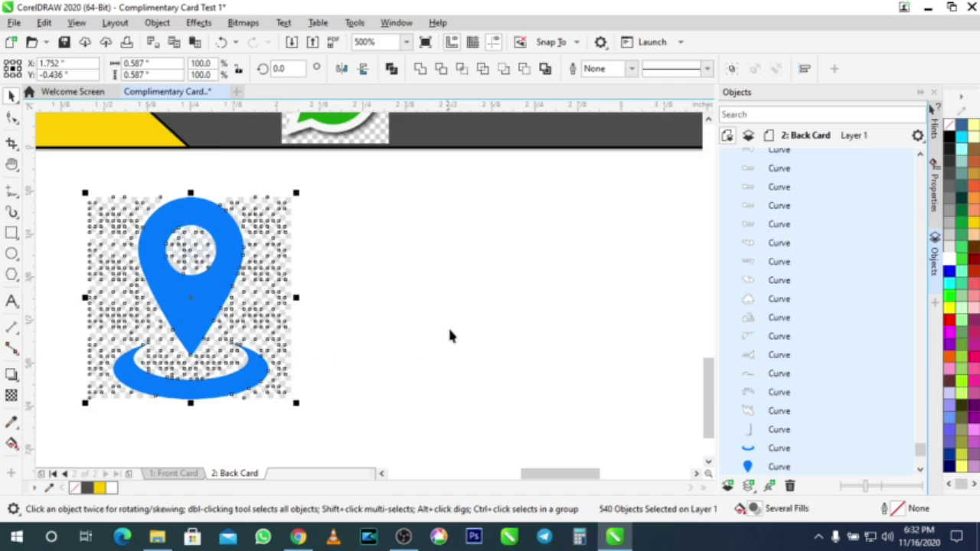
click(411, 333)
drag(204, 322, 461, 310)
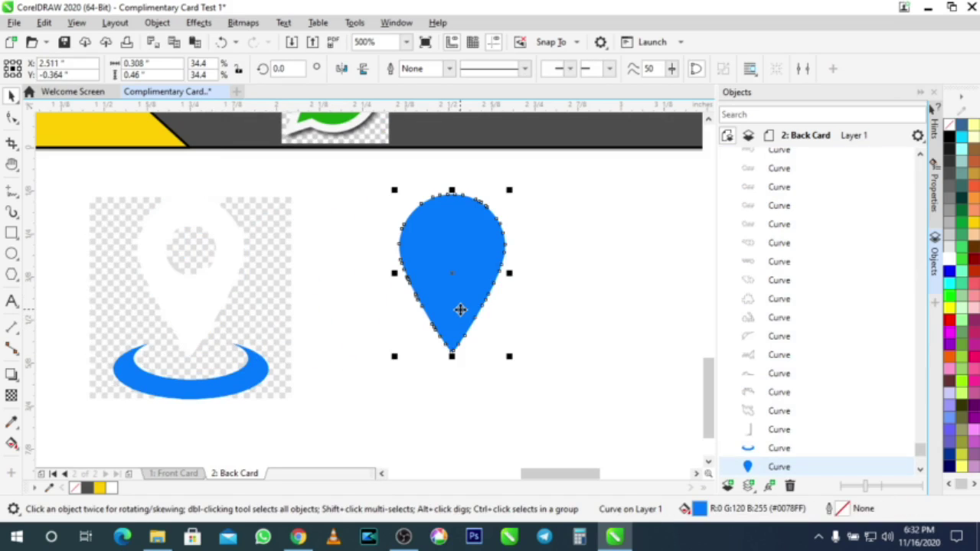
key(ctrl+z)
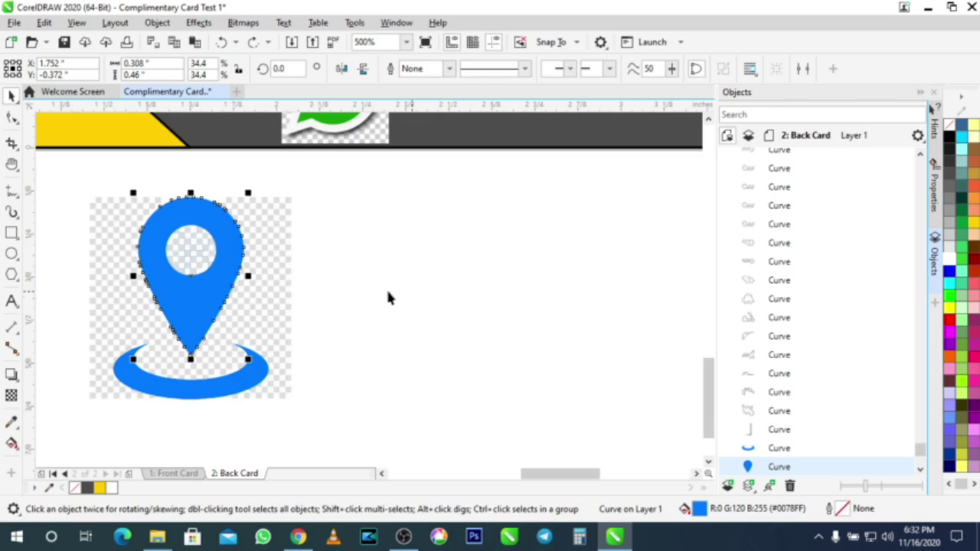
click(268, 318)
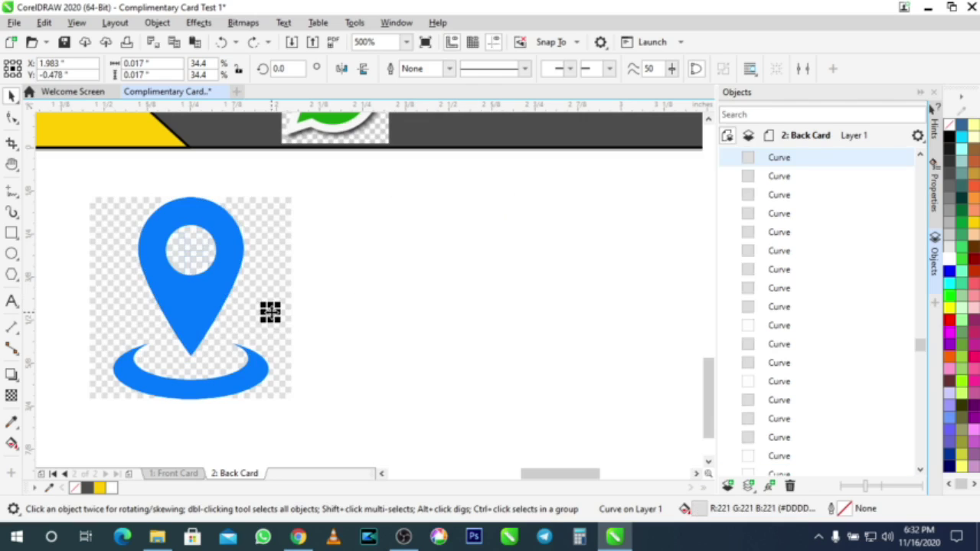
drag(339, 426, 263, 287)
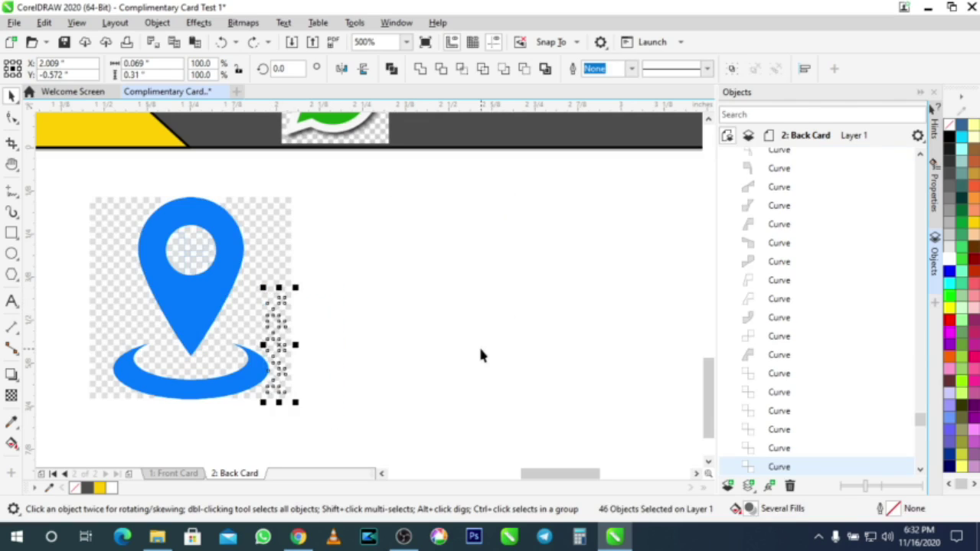
key(Delete)
Step: Delete the remaining background pieces to the right, top-left, left and base of the pin
drag(329, 345, 225, 268)
key(Delete)
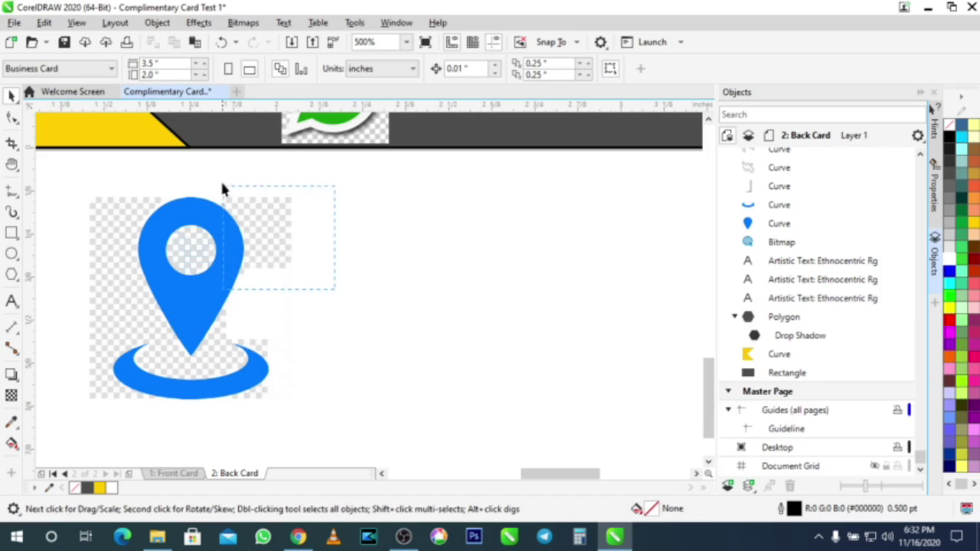
drag(222, 188, 221, 187)
key(Delete)
drag(123, 251, 184, 287)
key(Delete)
mouse_move(60, 239)
mouse_down()
mouse_move(138, 367)
mouse_move(142, 361)
mouse_up()
key(Delete)
drag(61, 341, 172, 425)
key(Delete)
drag(106, 184, 259, 234)
click(259, 235)
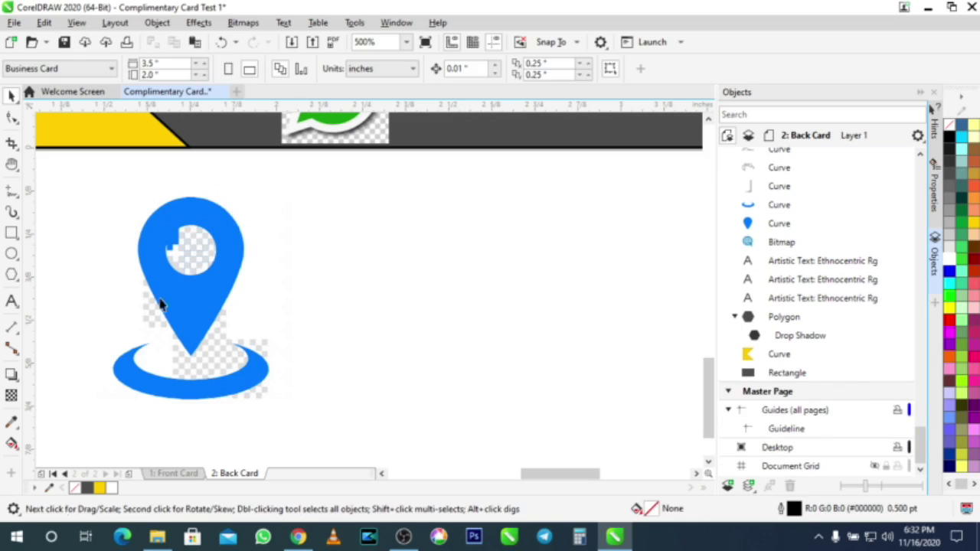
Step: Check leftover pieces near the pin and delete the fragments filling the pin's hole
click(208, 372)
click(267, 411)
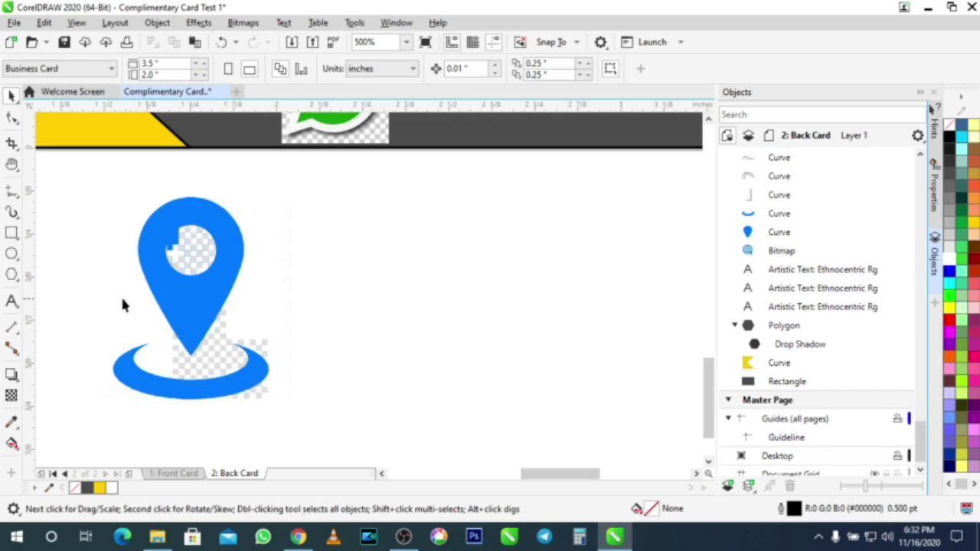
click(279, 375)
click(274, 366)
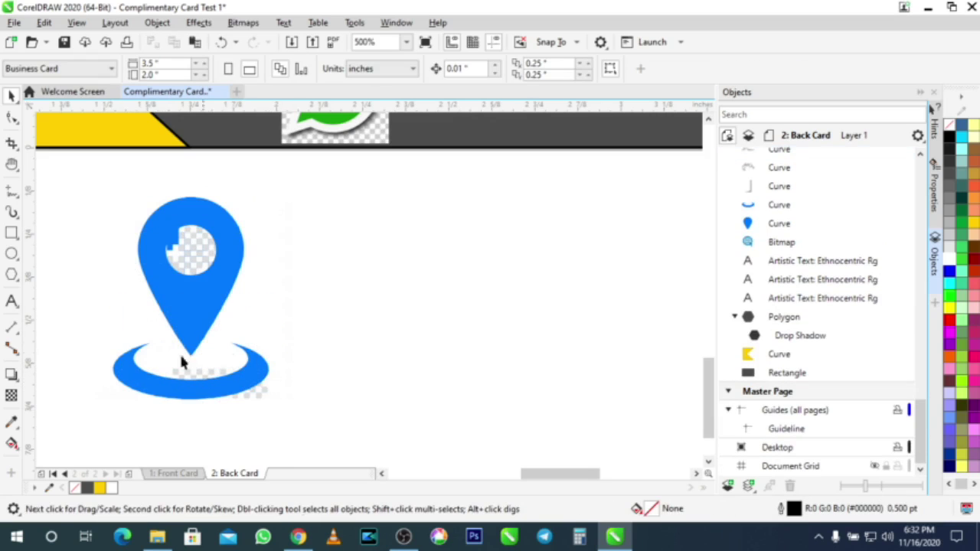
click(280, 411)
click(258, 394)
click(193, 248)
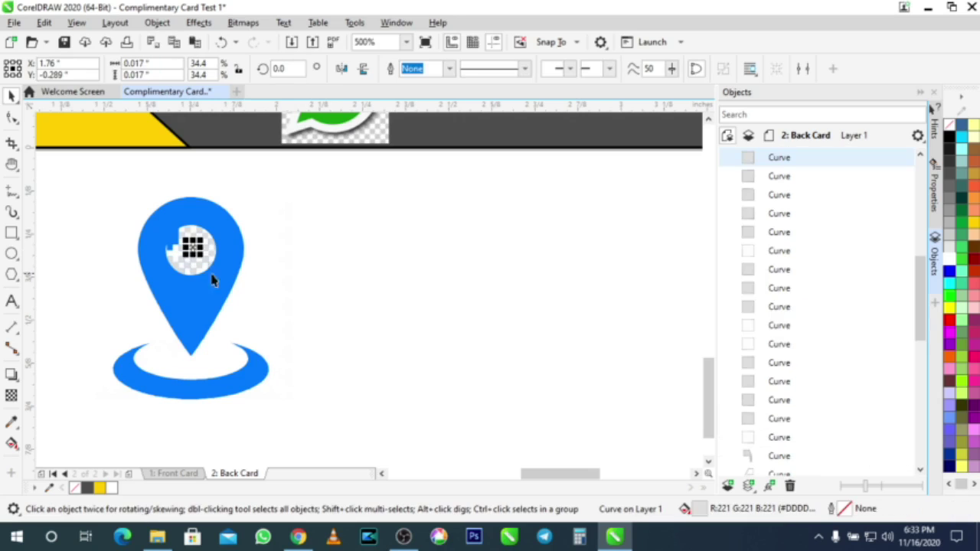
click(342, 327)
click(190, 252)
click(196, 256)
click(197, 264)
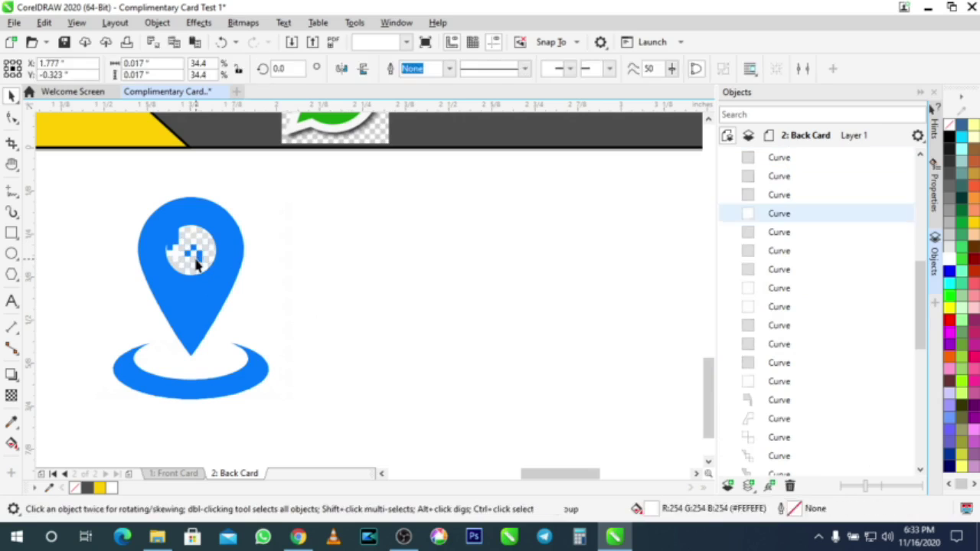
drag(295, 300, 149, 210)
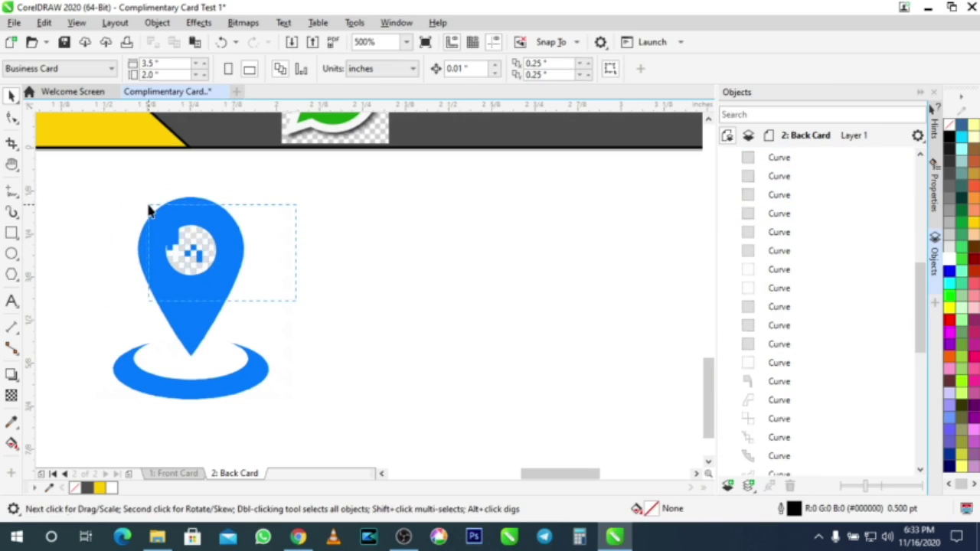
key(Delete)
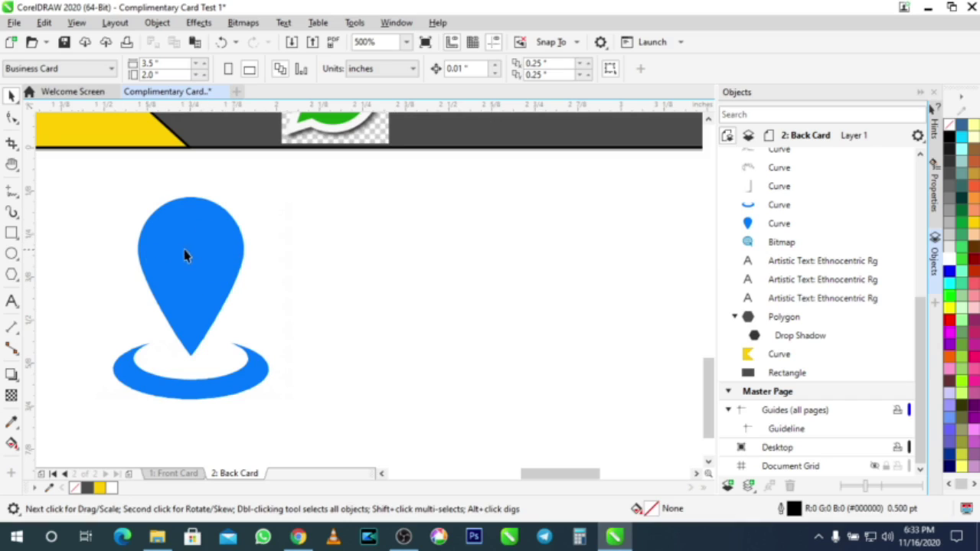
Step: Draw a white, outline-free circle over the top of the location pin
click(12, 253)
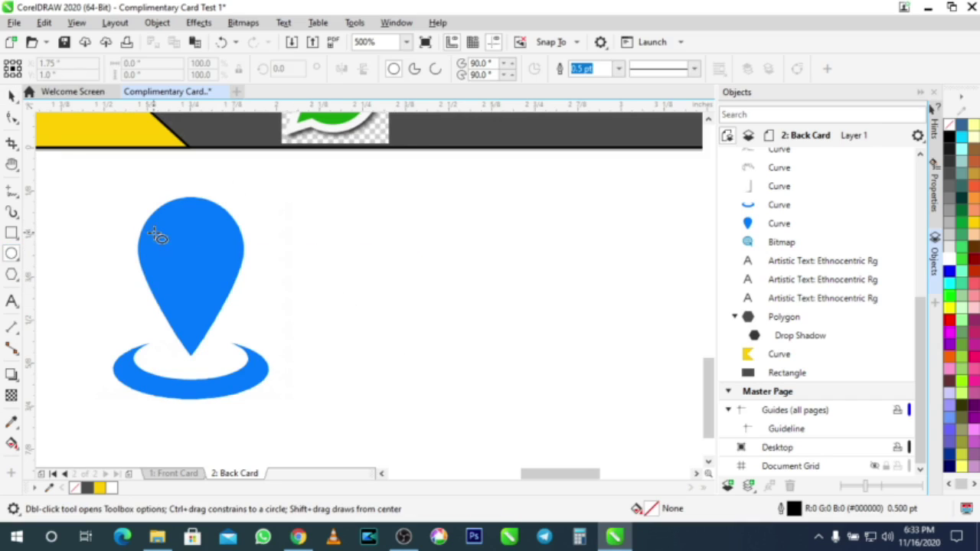
drag(167, 222, 217, 274)
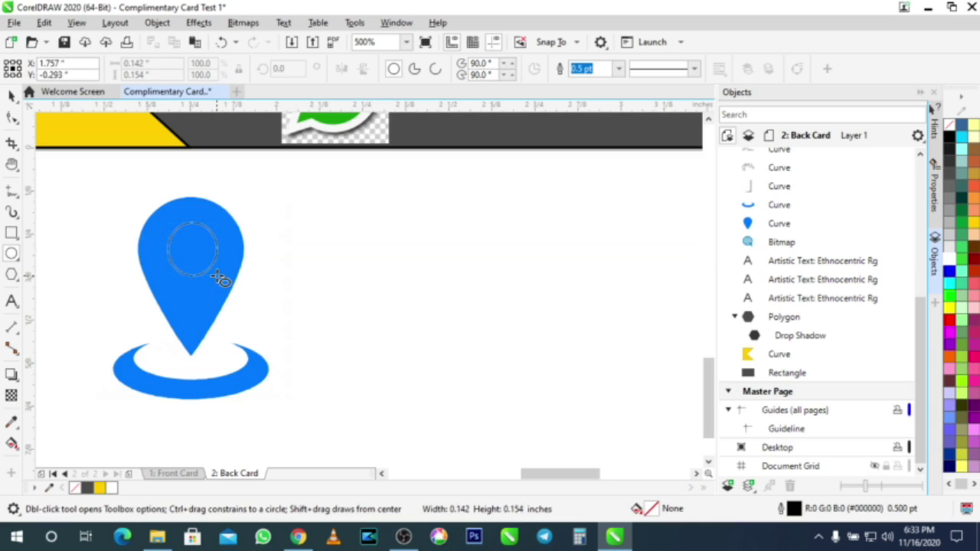
drag(219, 280, 191, 251)
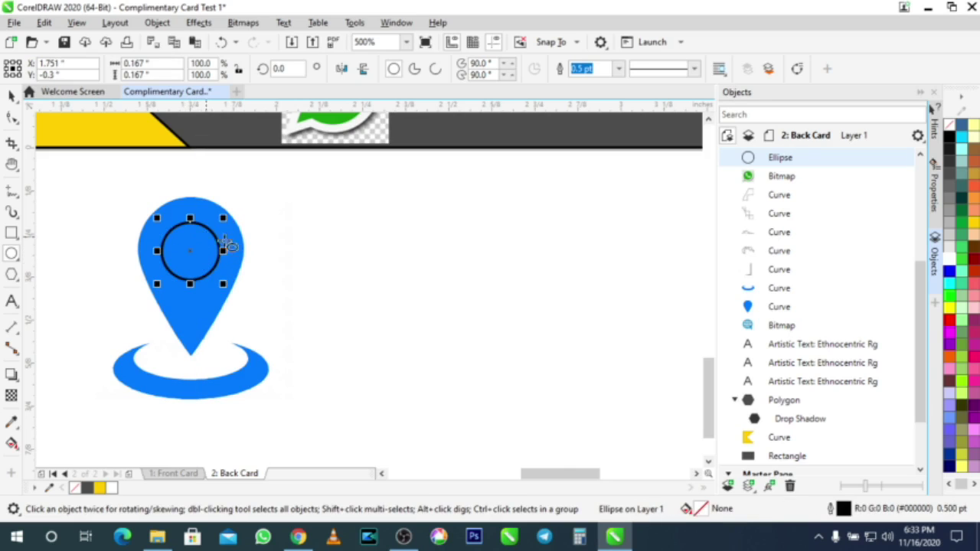
click(958, 258)
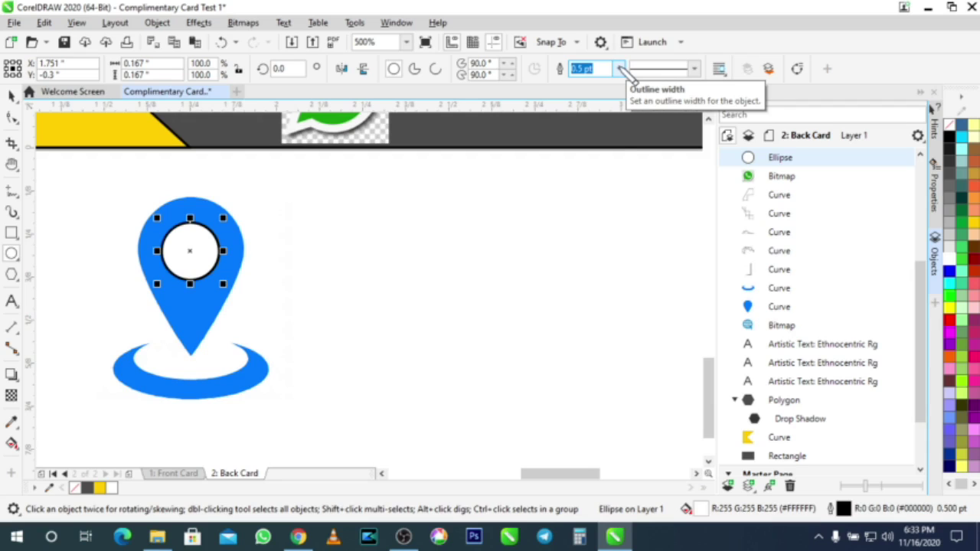
click(620, 69)
click(606, 82)
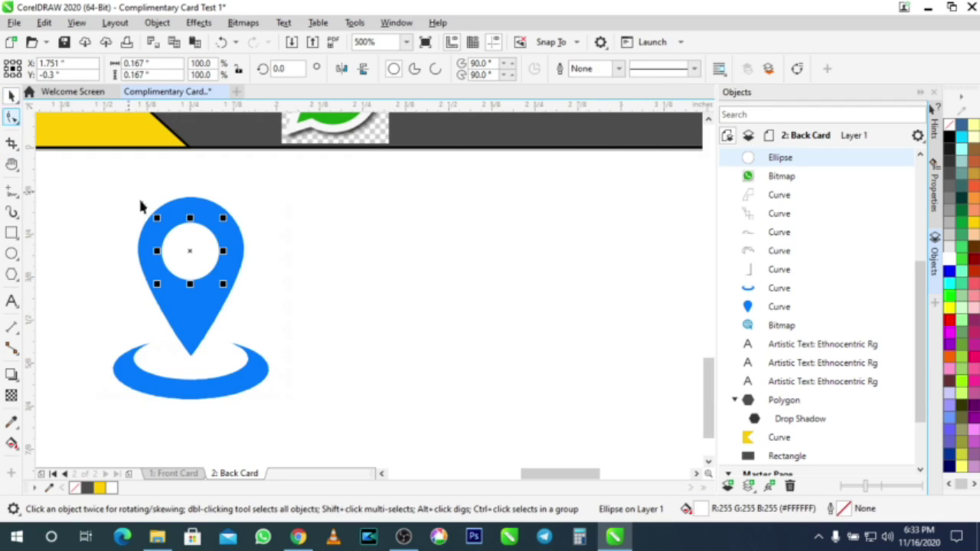
click(345, 257)
Step: Select all eight pin pieces and group them into one object
drag(386, 432, 129, 186)
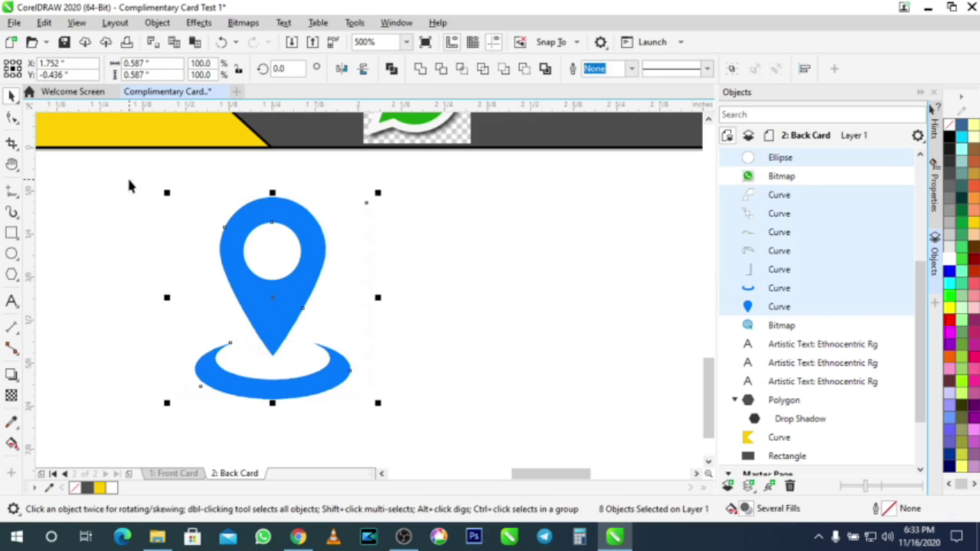
key(ctrl+g)
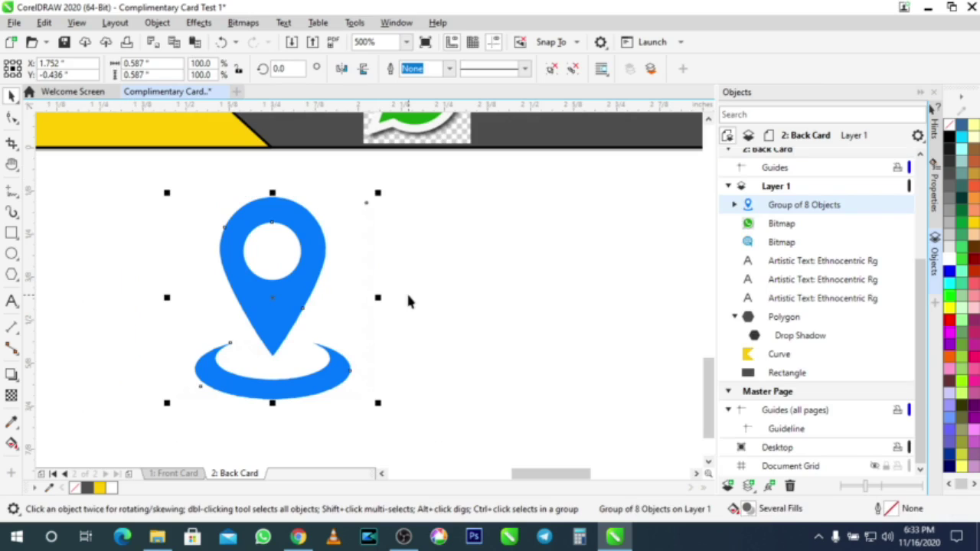
key(ctrl+u)
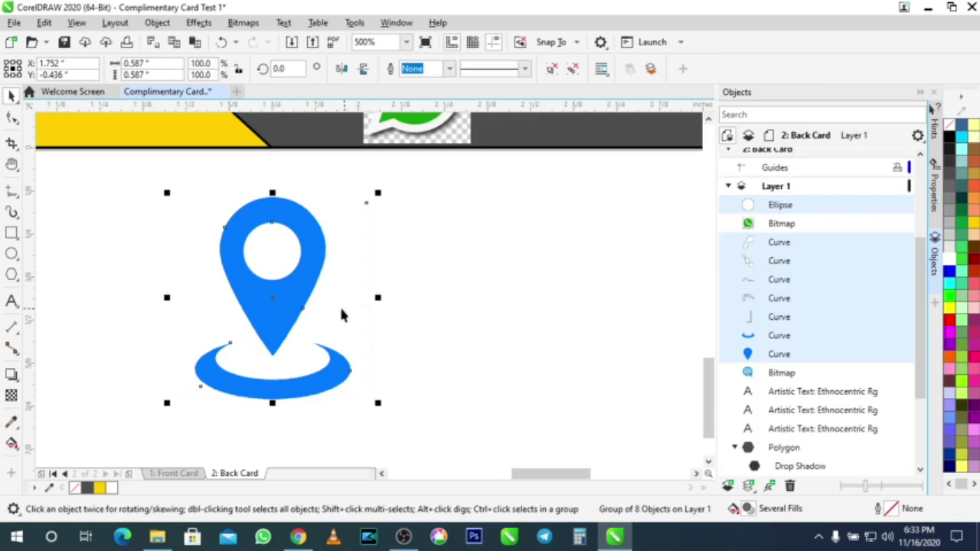
right_click(281, 296)
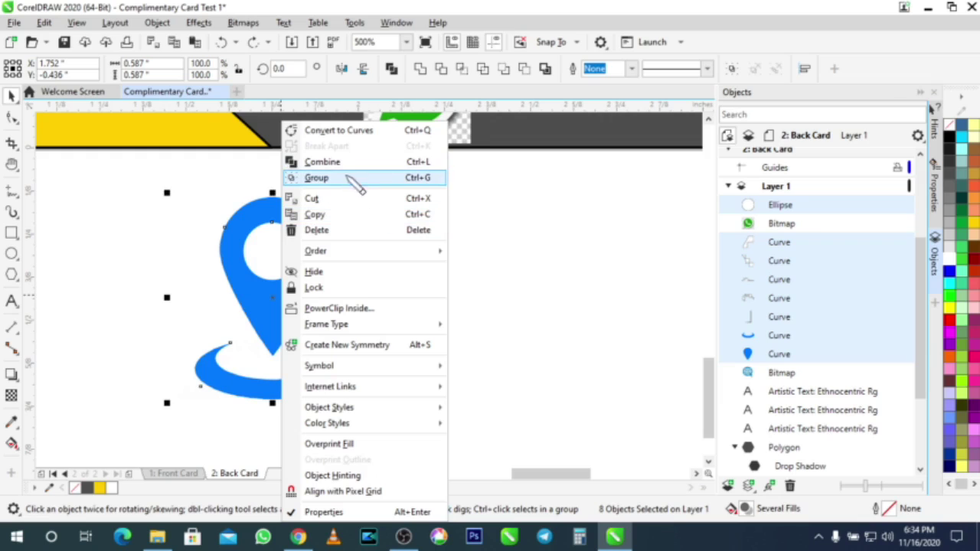
click(322, 182)
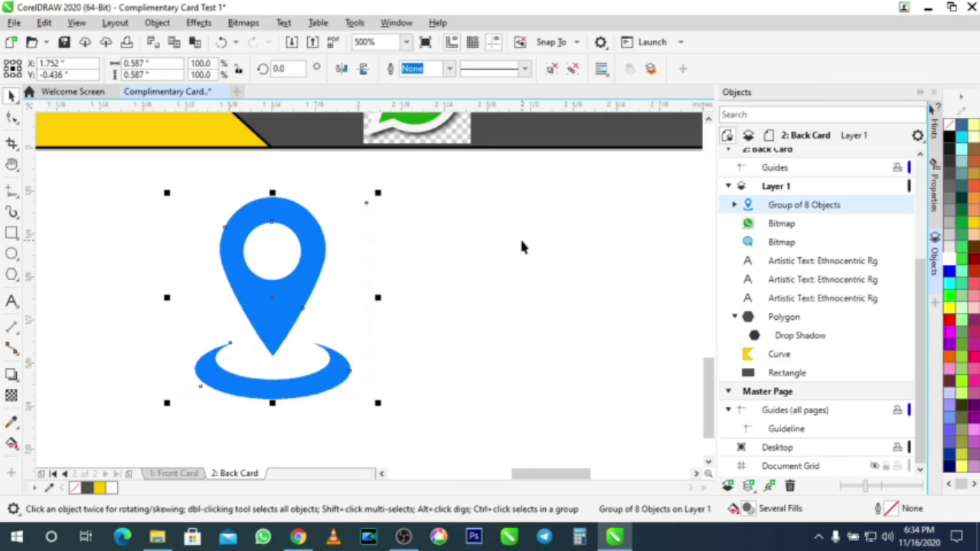
scroll(520, 238, down, 2)
Step: Move the pin group up onto the top of the card and Ungroup All
scroll(501, 259, down, 2)
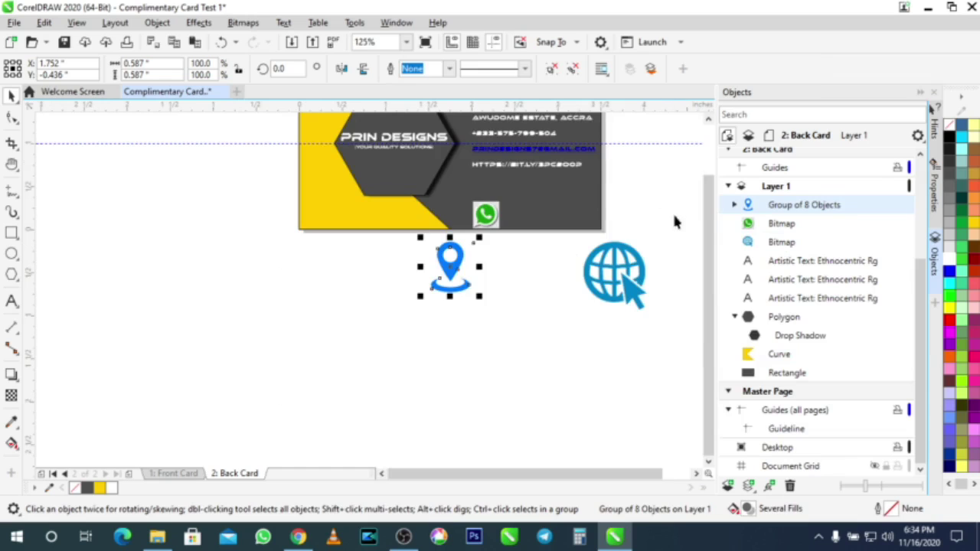
scroll(713, 255, up, 4)
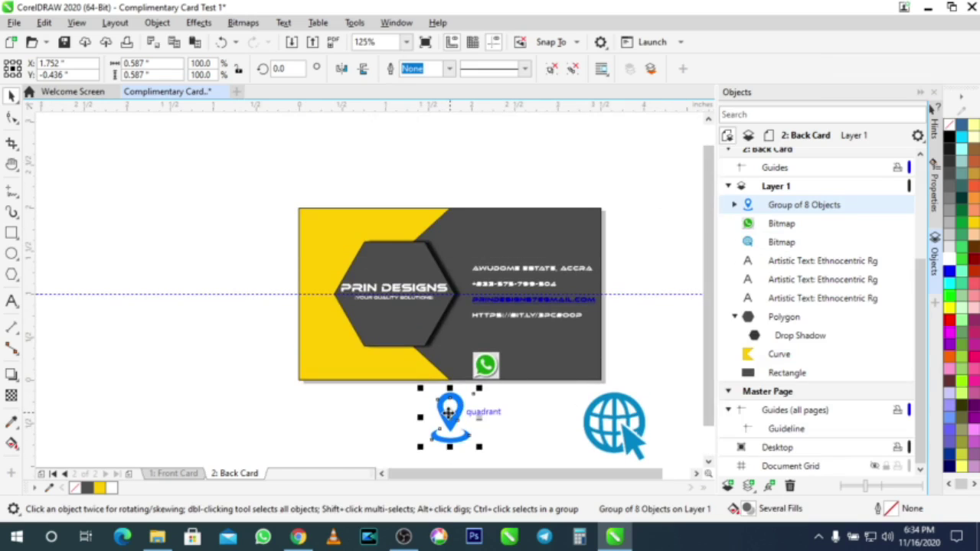
drag(460, 411, 463, 279)
scroll(463, 280, up, 2)
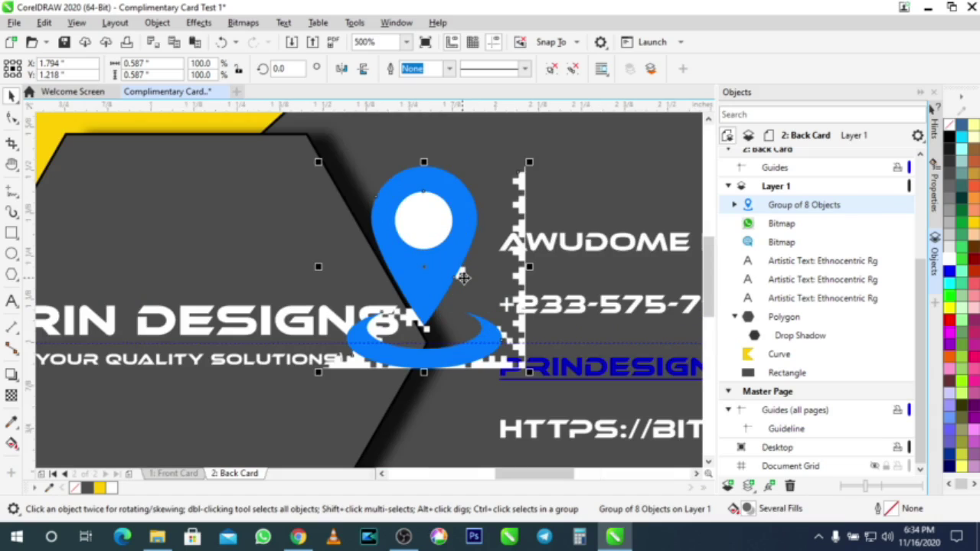
drag(453, 266, 441, 125)
scroll(528, 222, down, 2)
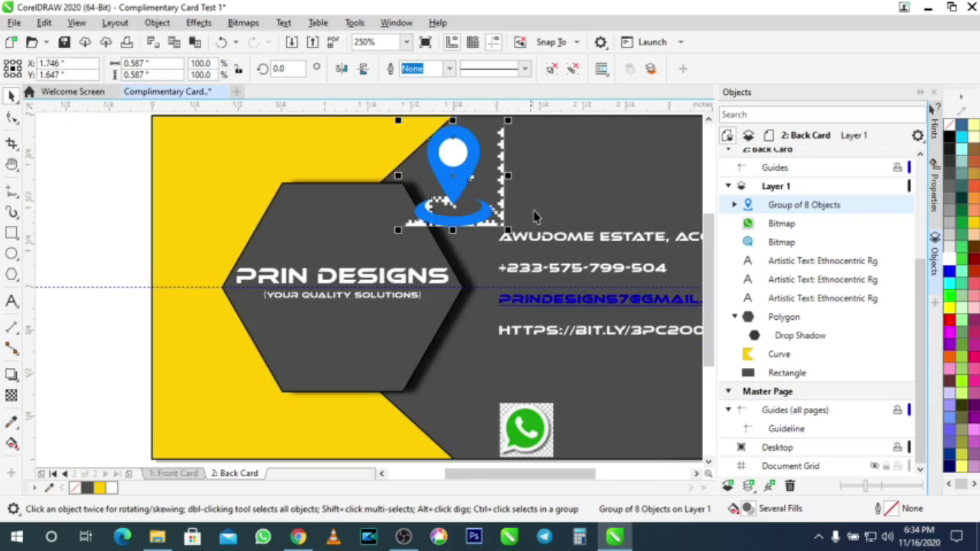
scroll(532, 214, down, 2)
scroll(571, 174, up, 4)
drag(306, 218, 424, 183)
right_click(424, 184)
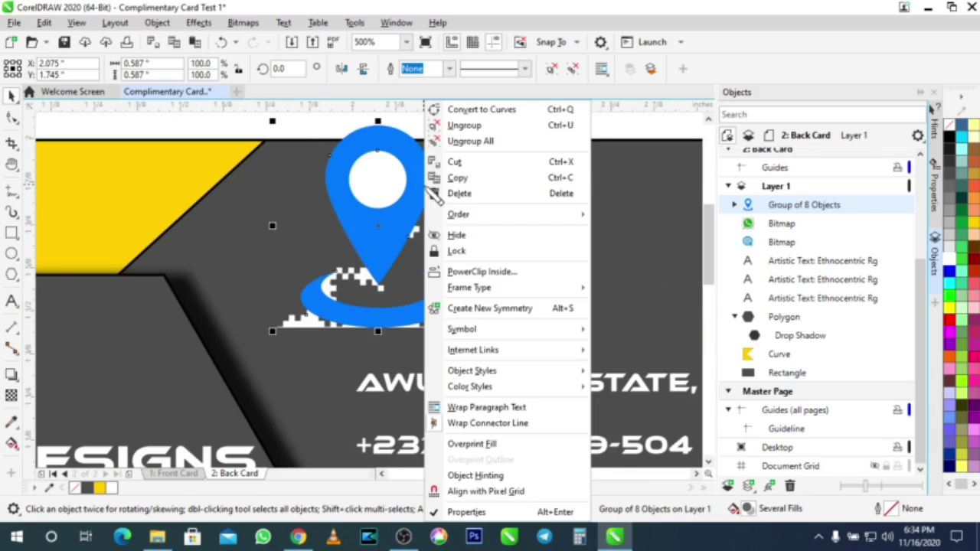
click(397, 213)
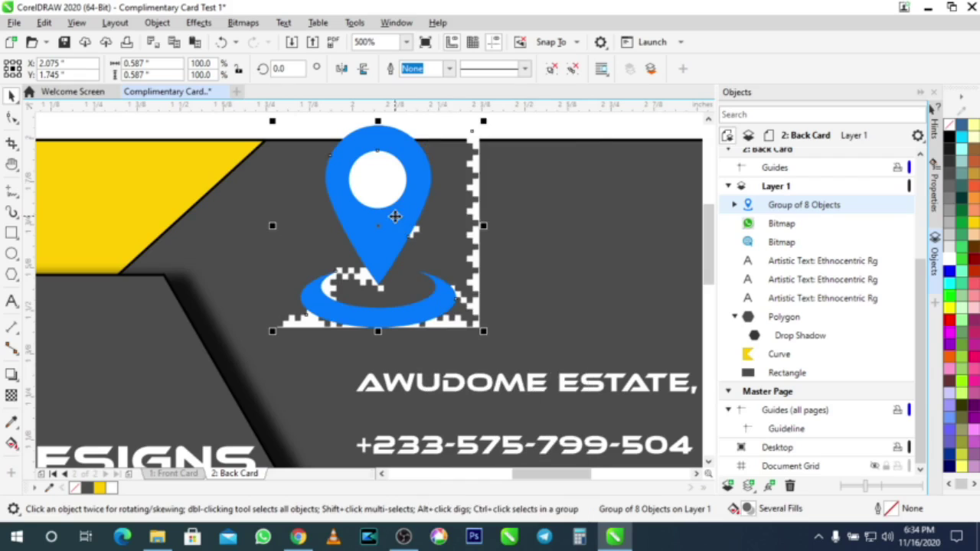
right_click(404, 207)
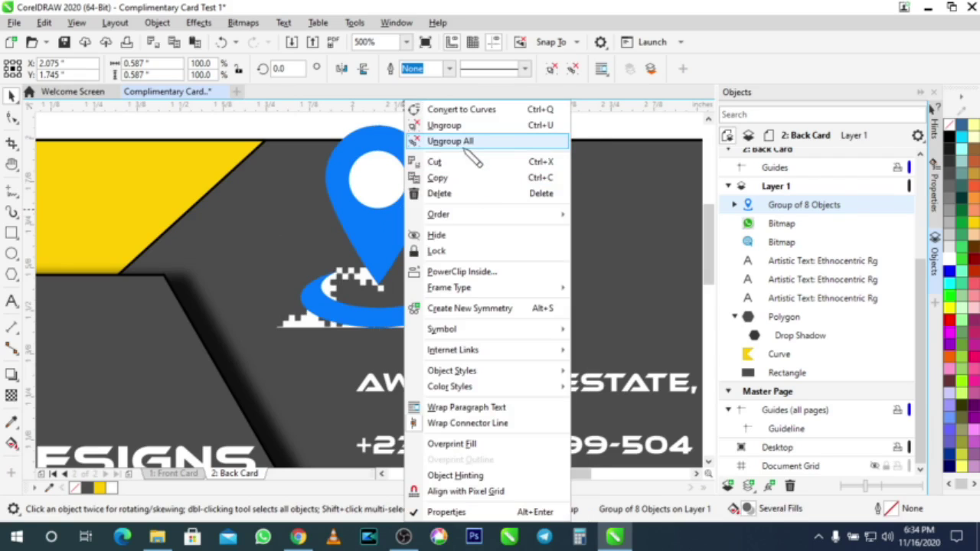
click(458, 142)
Step: Delete the stray white dotted fragments, then select the circle, pin and ring pieces
key(Escape)
scroll(553, 161, down, 2)
drag(494, 123, 573, 279)
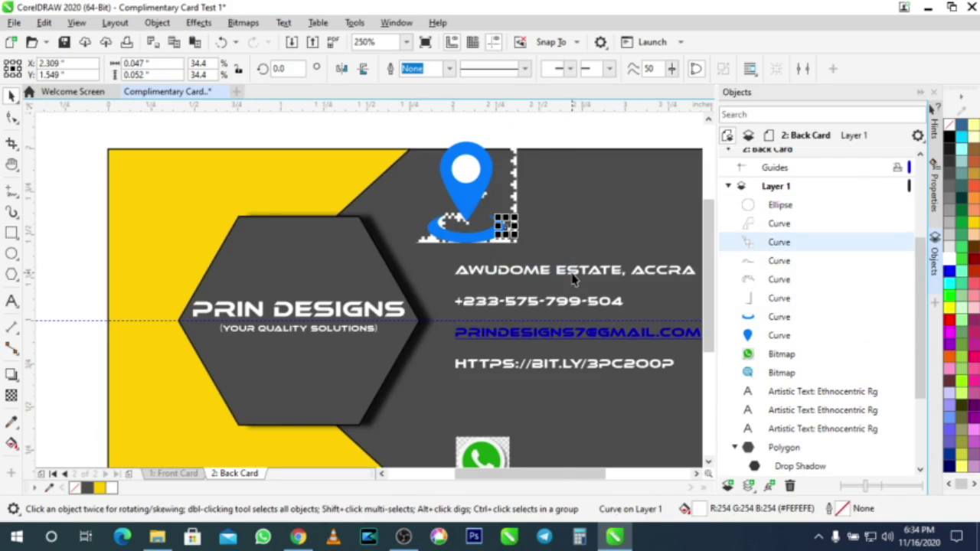
key(Delete)
click(515, 226)
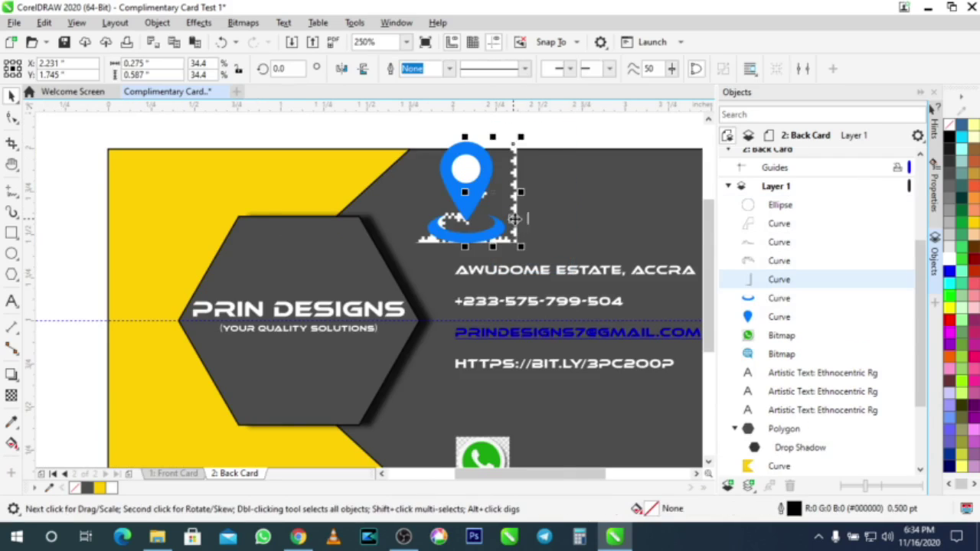
key(Delete)
click(433, 244)
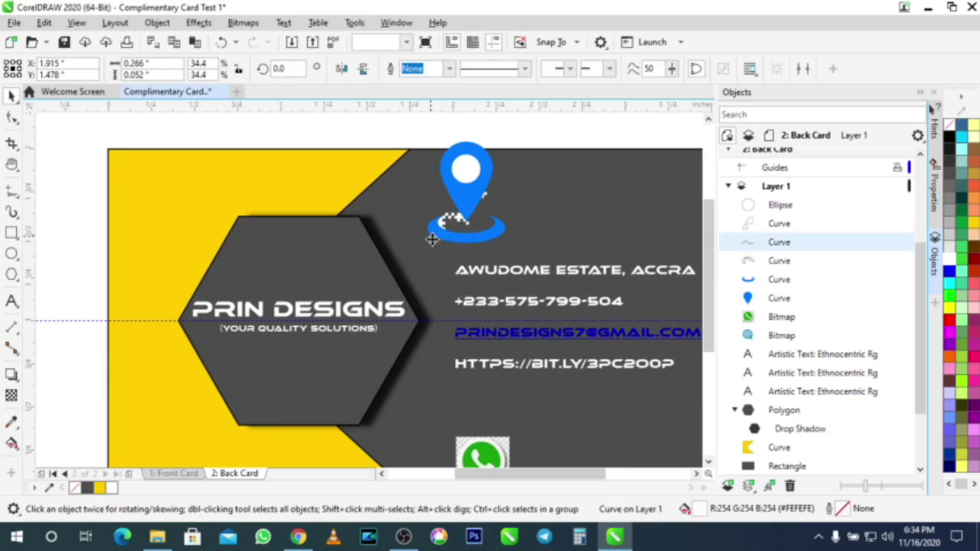
key(Delete)
click(457, 221)
key(Delete)
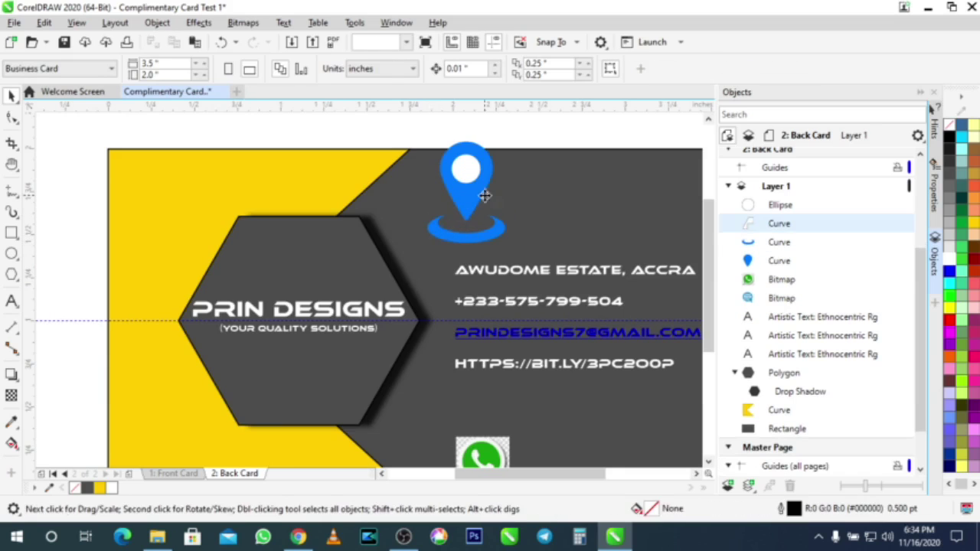
click(484, 200)
key(Delete)
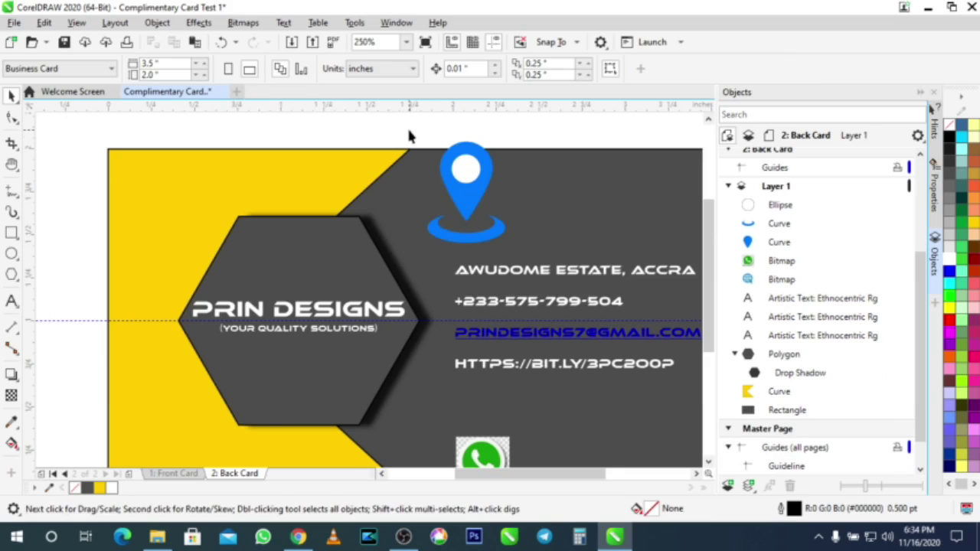
drag(412, 123, 535, 260)
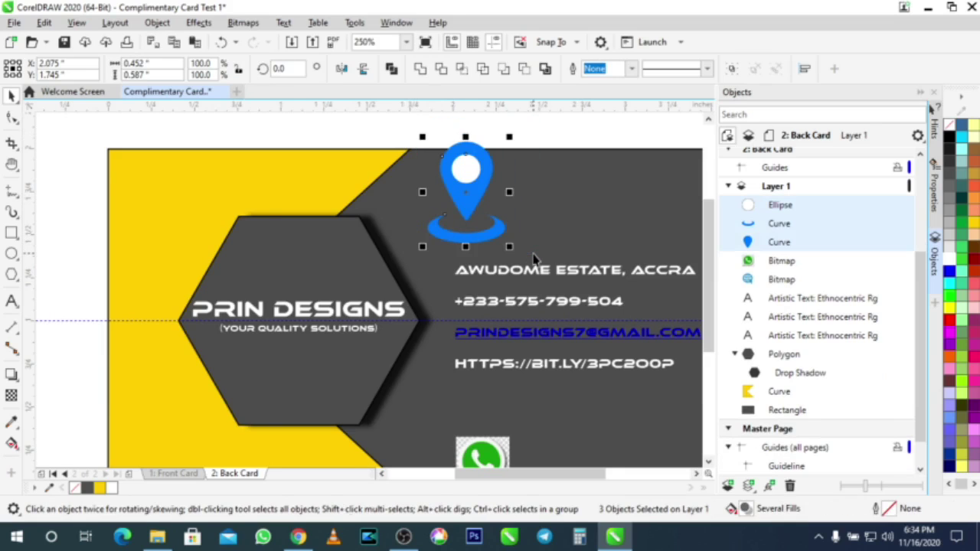
Step: Group the three pin pieces and shrink the pin to about 0.12 inch beside the address line
key(ctrl+g)
drag(465, 194, 417, 278)
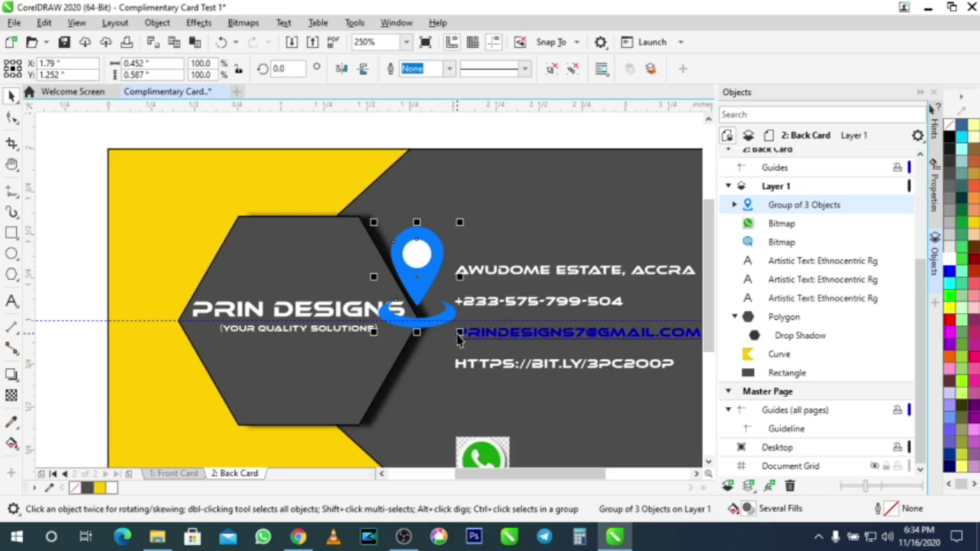
drag(459, 314, 439, 281)
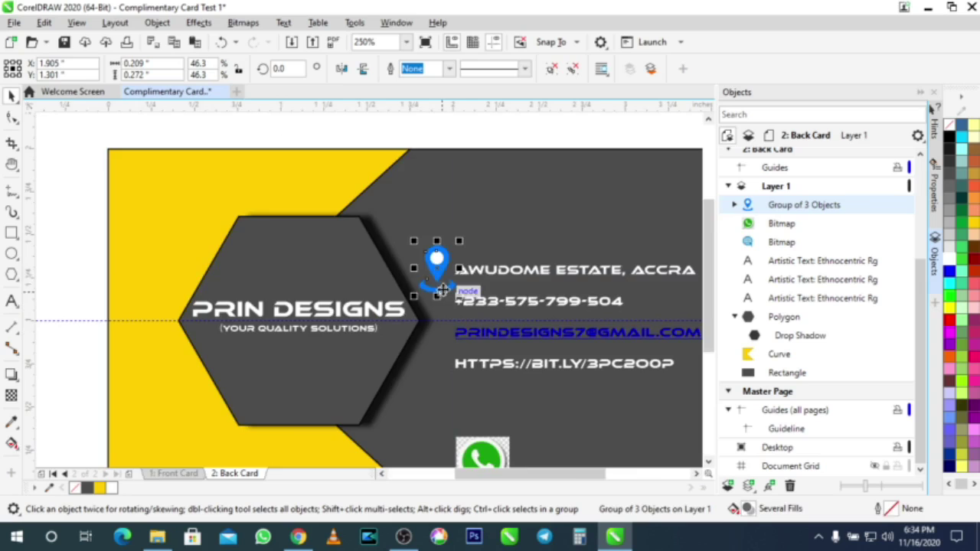
scroll(448, 281, up, 3)
drag(501, 324, 460, 303)
drag(420, 228, 438, 244)
scroll(459, 249, down, 4)
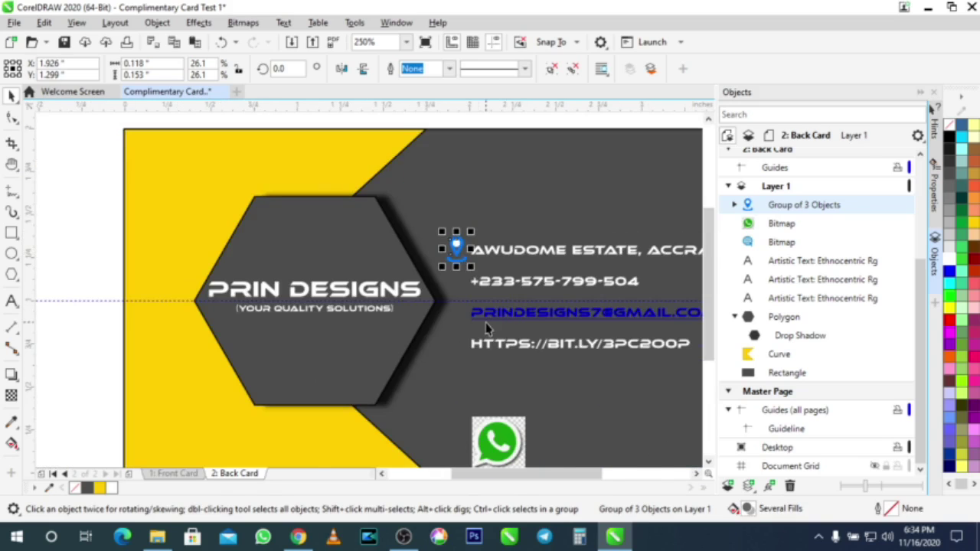
scroll(490, 331, down, 1)
click(647, 377)
Step: Move the WhatsApp image off the card to below it
scroll(485, 314, up, 2)
scroll(485, 314, down, 2)
scroll(486, 314, up, 1)
drag(481, 392, 290, 451)
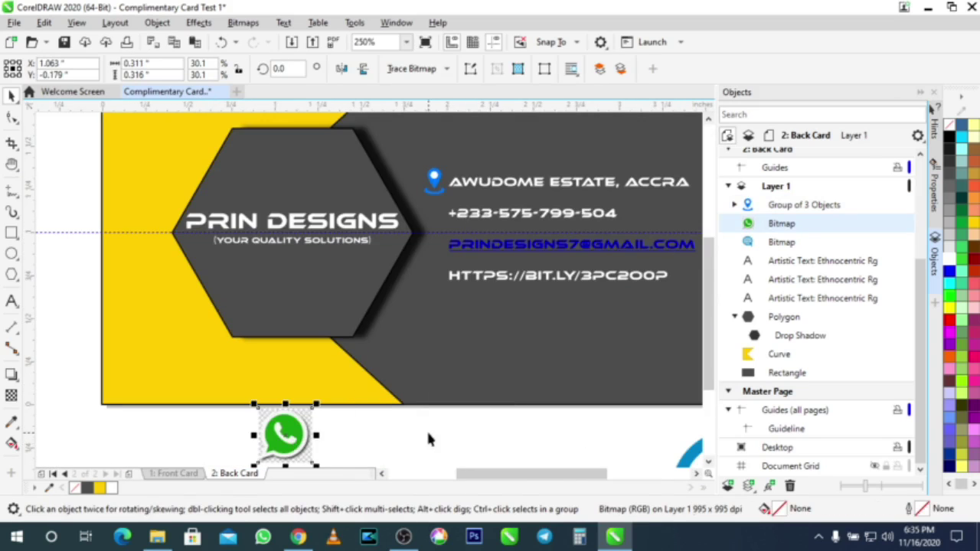
Step: Quick Trace the WhatsApp bitmap, move the trace aside and delete the original bitmap
scroll(428, 438, down, 1)
scroll(360, 433, up, 1)
right_click(354, 430)
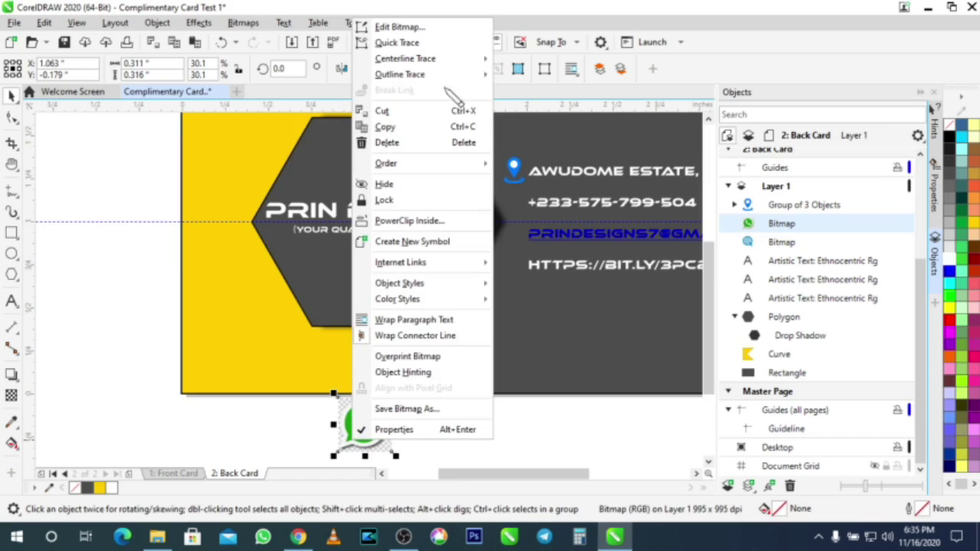
click(420, 44)
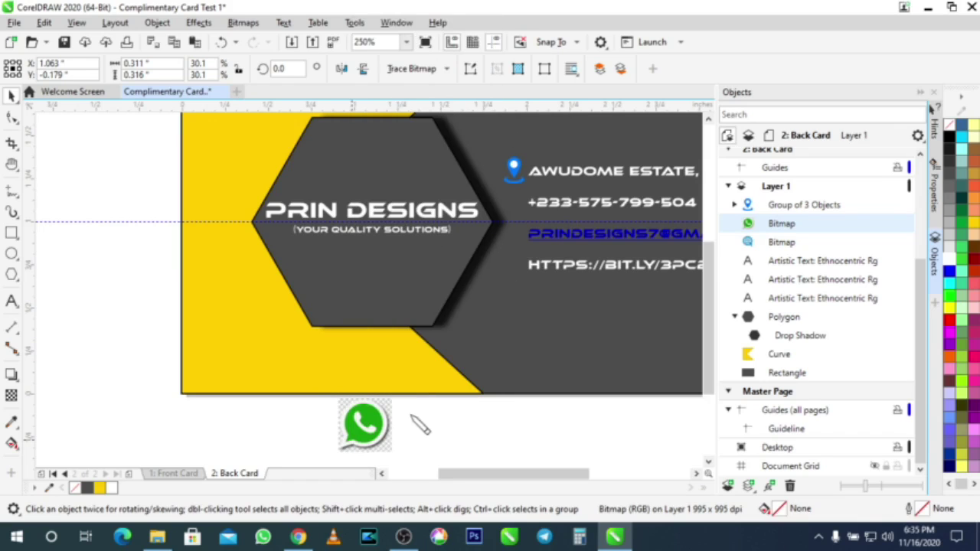
drag(373, 432, 267, 434)
click(367, 422)
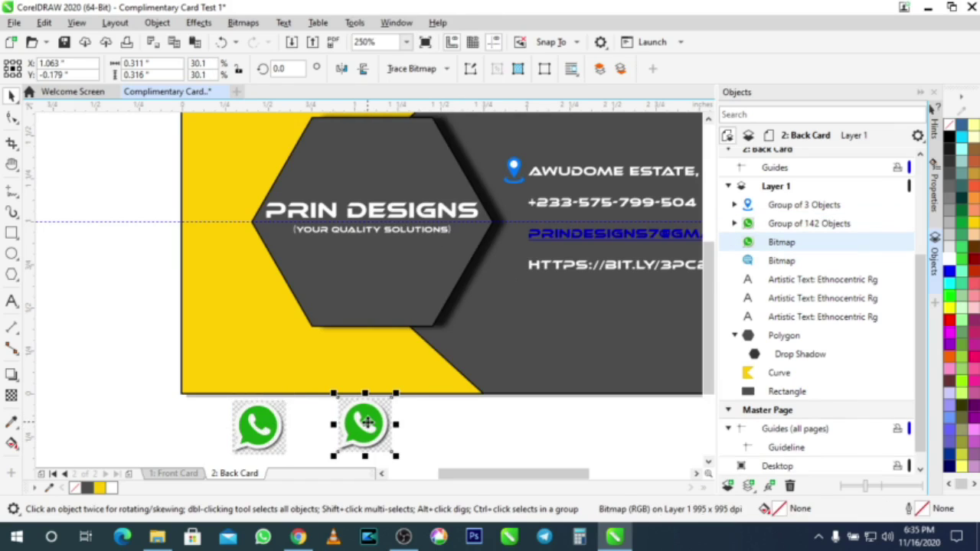
key(Delete)
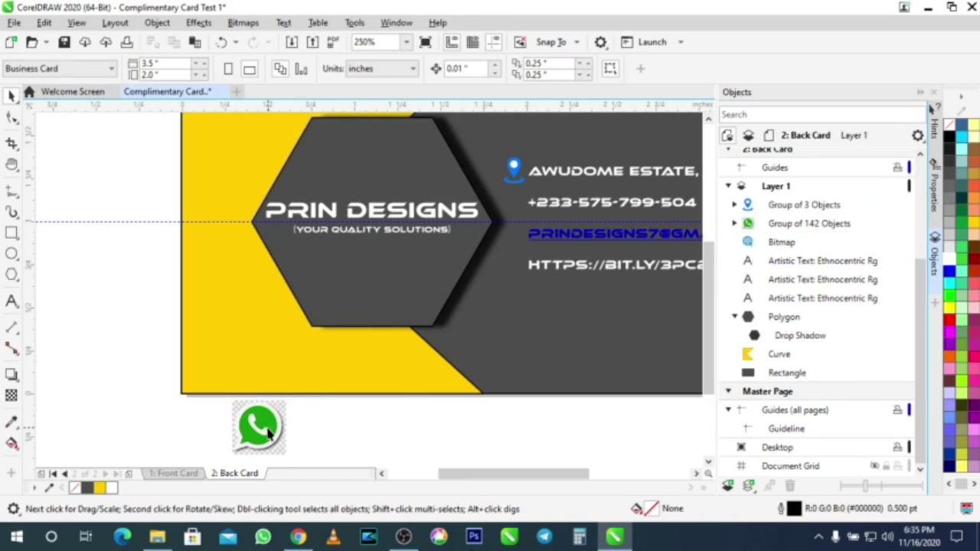
Step: Ungroup the traced WhatsApp icon into its 142 separate curves
click(268, 432)
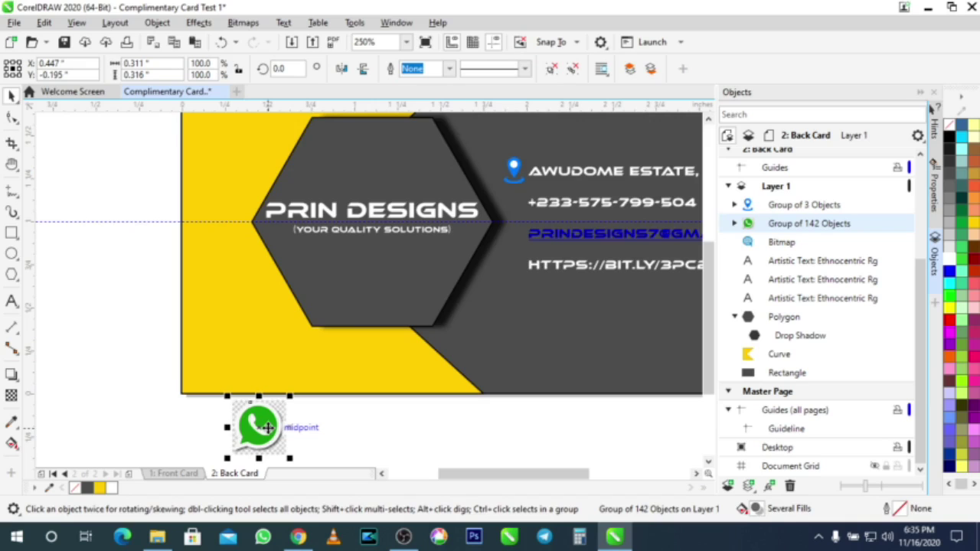
key(ctrl+u)
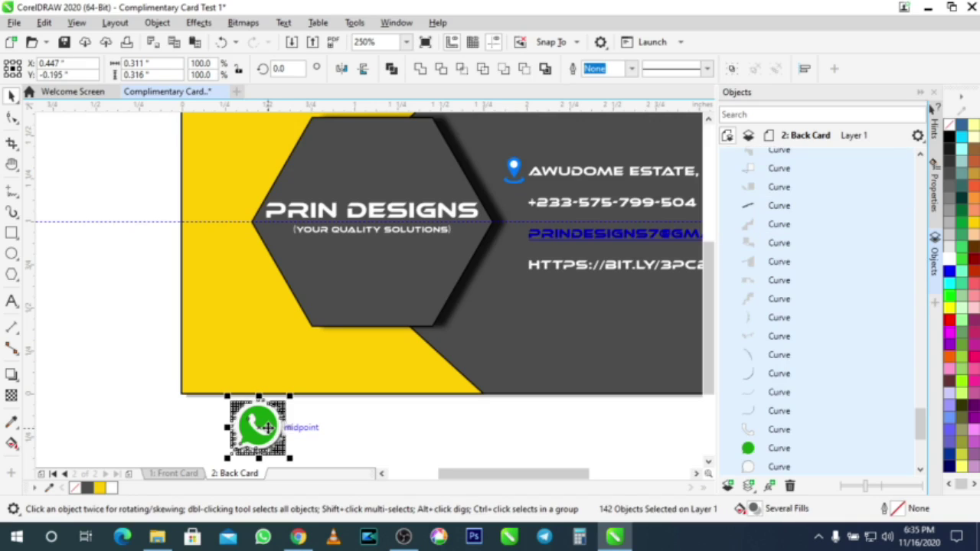
click(329, 429)
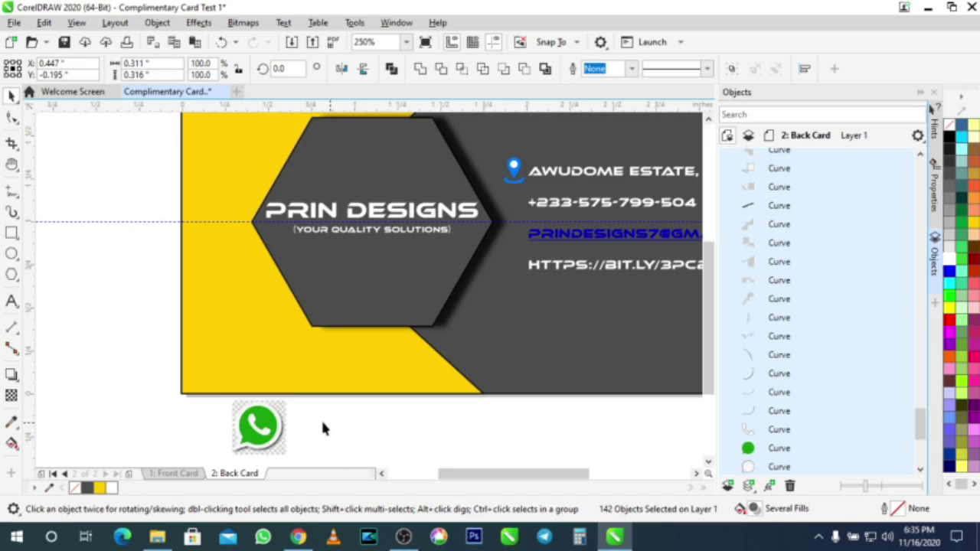
click(309, 429)
drag(308, 428, 330, 430)
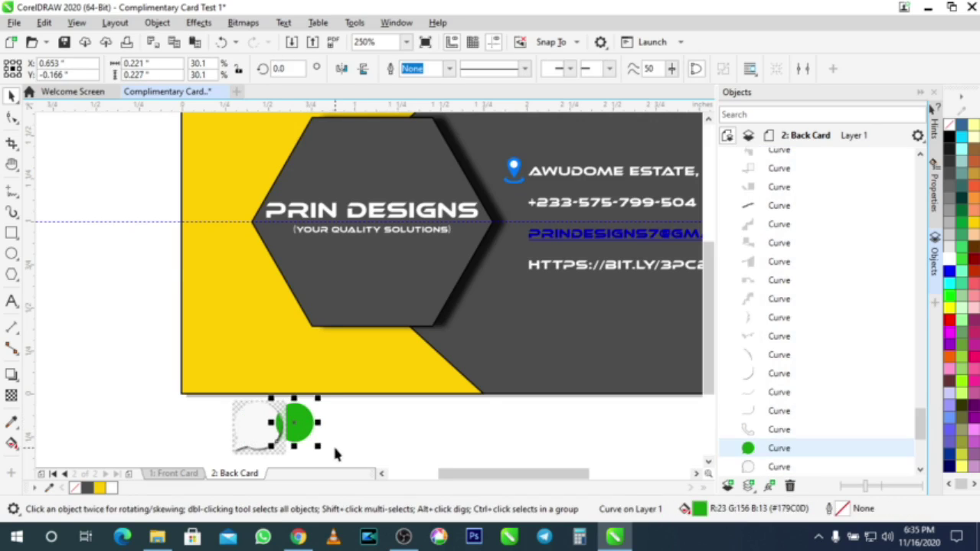
key(ctrl+z)
click(324, 432)
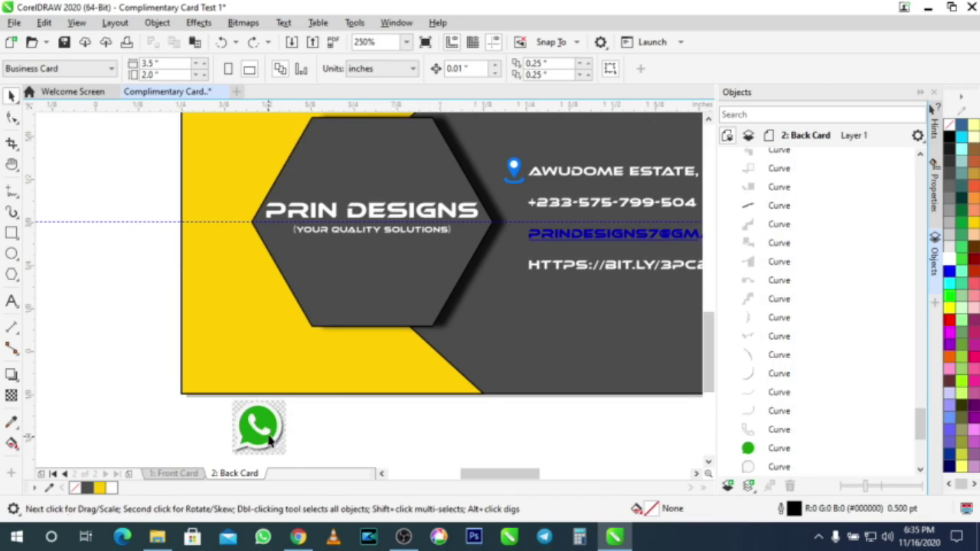
scroll(300, 434, up, 2)
Step: Marquee-select and delete all leftover checkerboard pieces around the traced WhatsApp icon
drag(246, 369, 281, 359)
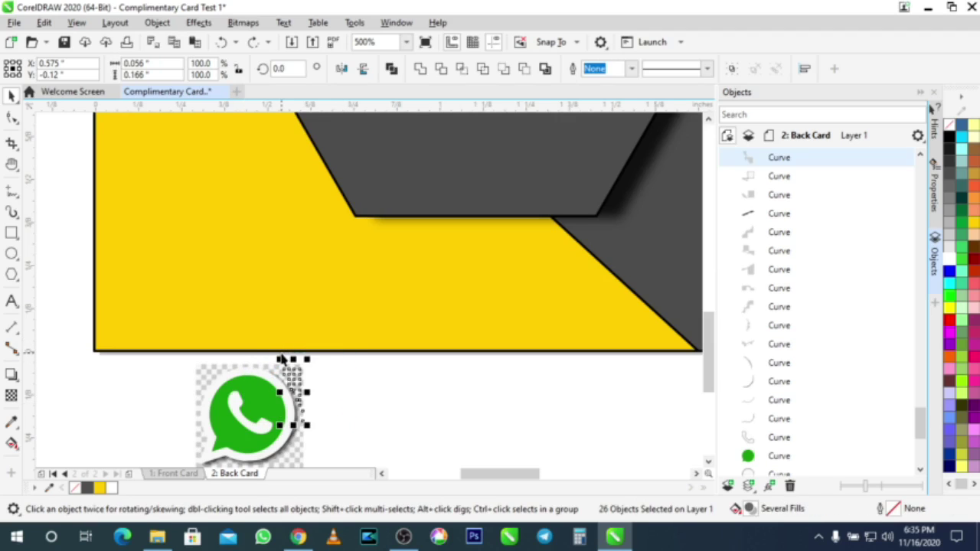
key(Delete)
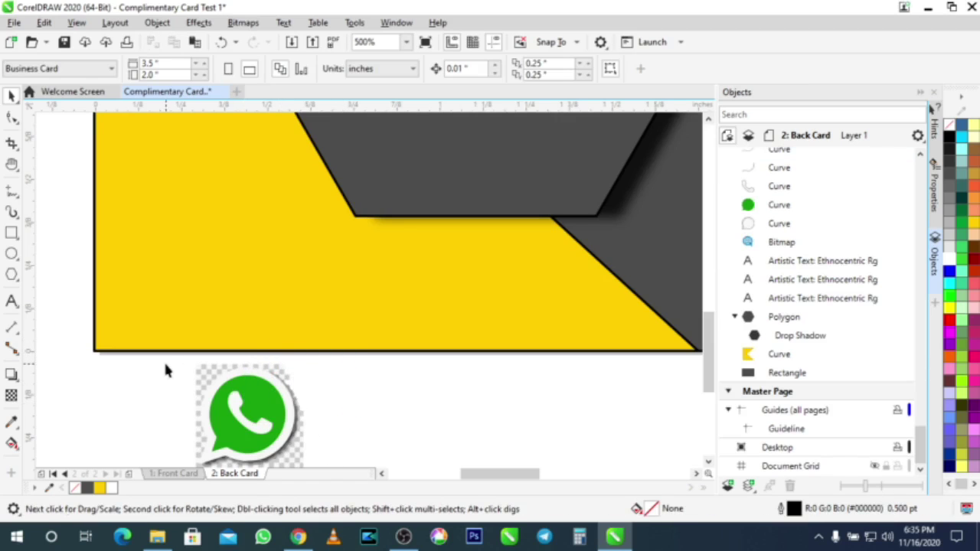
drag(160, 361, 321, 394)
key(Delete)
drag(169, 371, 219, 461)
key(Delete)
key(Delete)
drag(230, 370, 230, 370)
key(Delete)
drag(280, 299, 284, 301)
key(Delete)
drag(330, 393, 260, 272)
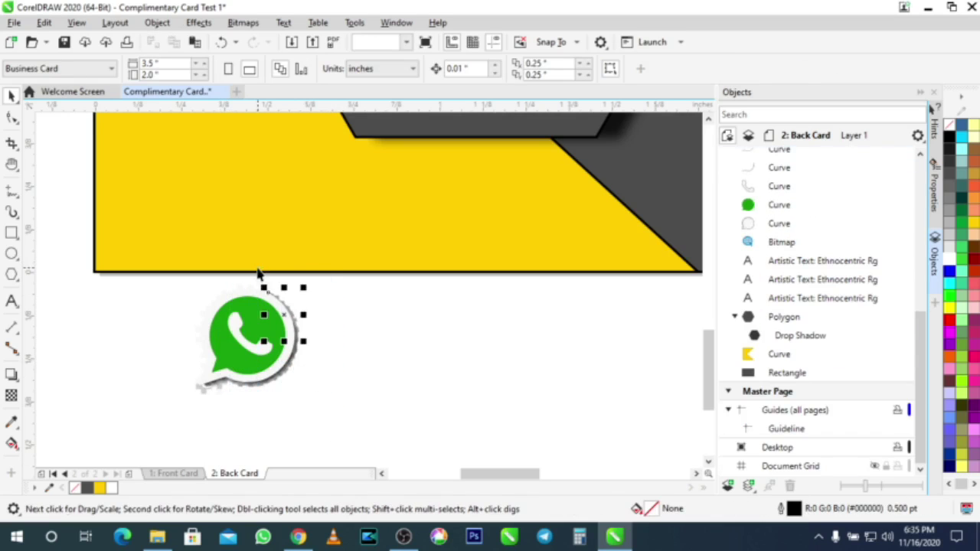
key(Delete)
drag(313, 427, 157, 365)
key(Delete)
Step: Move the bubble, circle and handset curves aside and delete the stray shadow curve
click(318, 320)
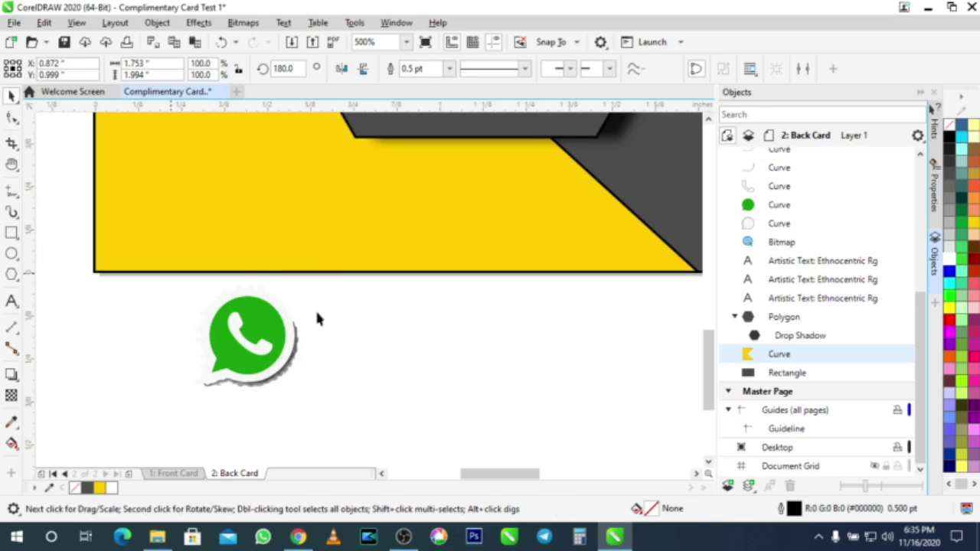
drag(318, 320, 321, 312)
key(ctrl+z)
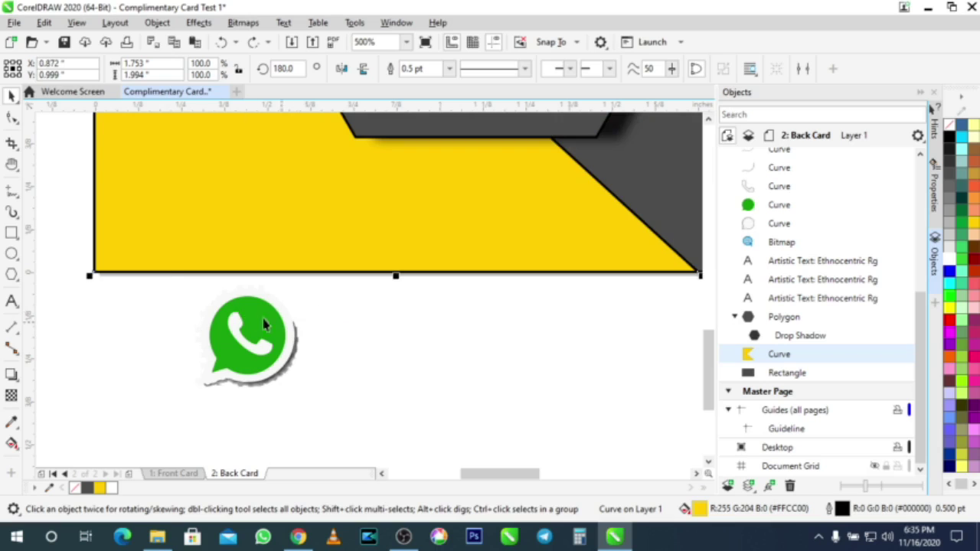
drag(147, 281, 314, 327)
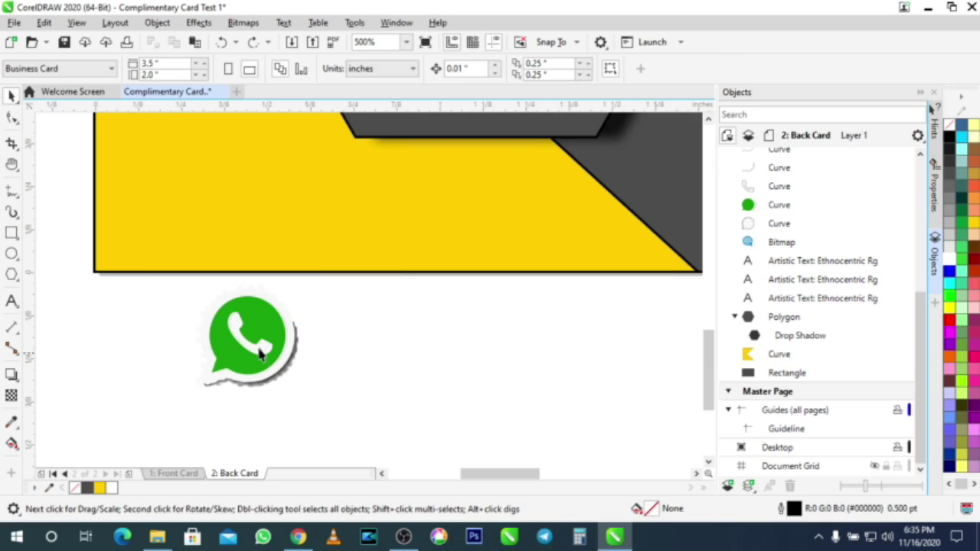
click(232, 381)
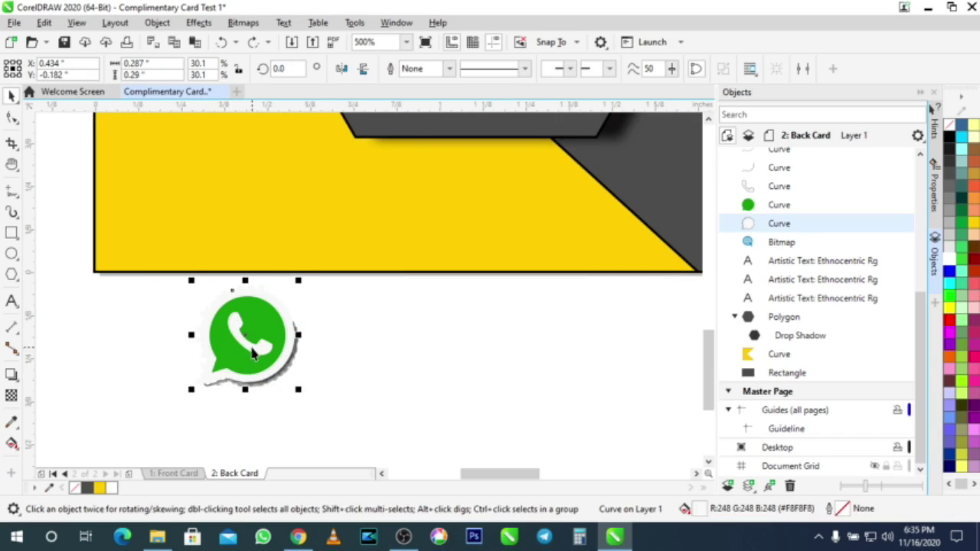
shift+click(262, 341)
shift+click(235, 352)
drag(237, 357, 429, 370)
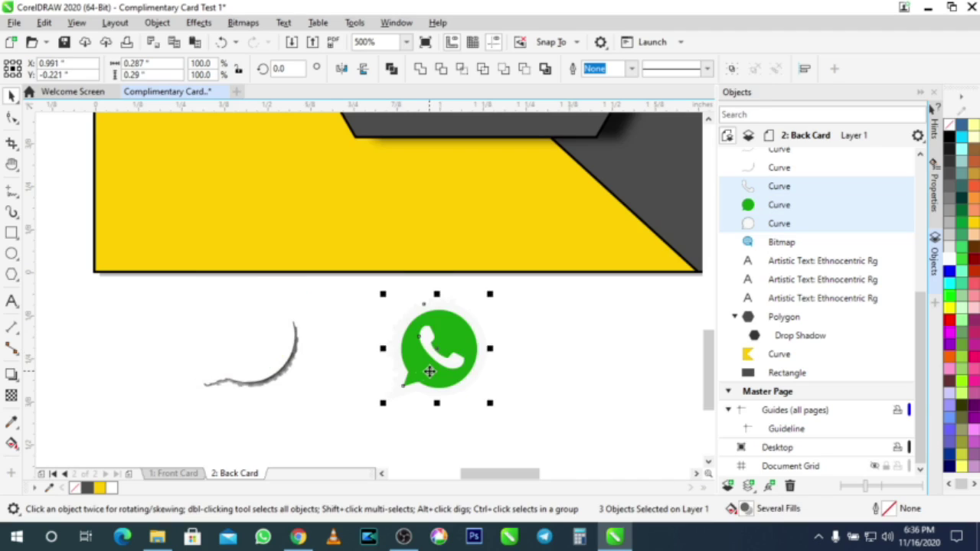
drag(151, 301, 353, 435)
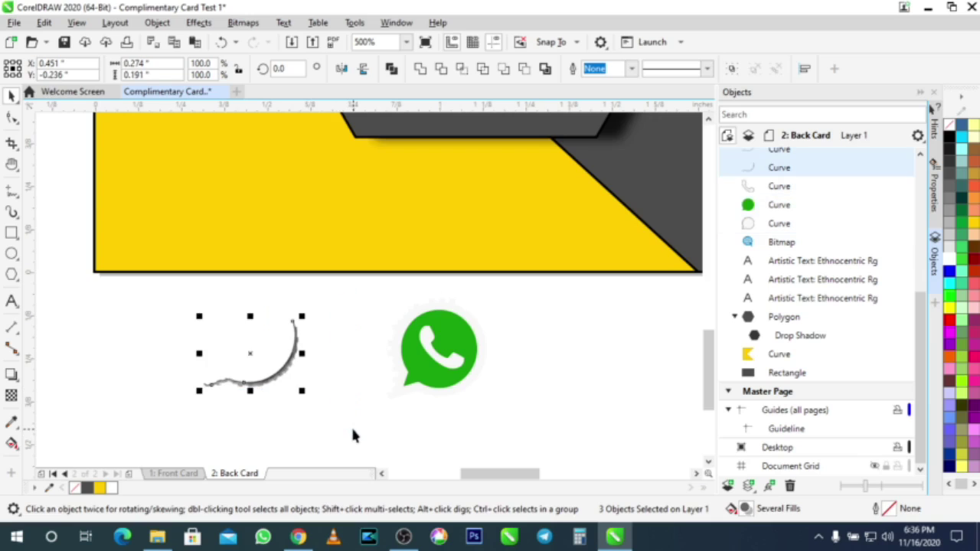
key(Delete)
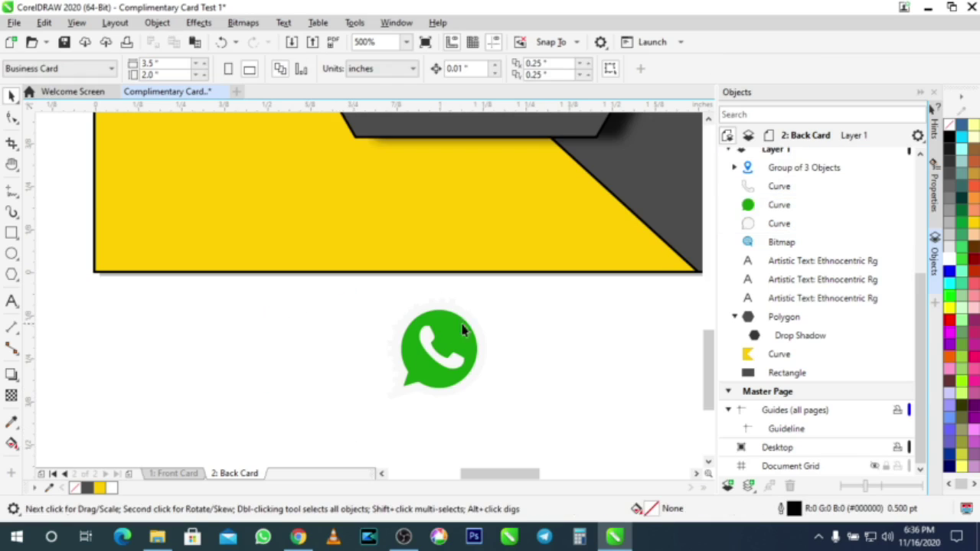
click(476, 335)
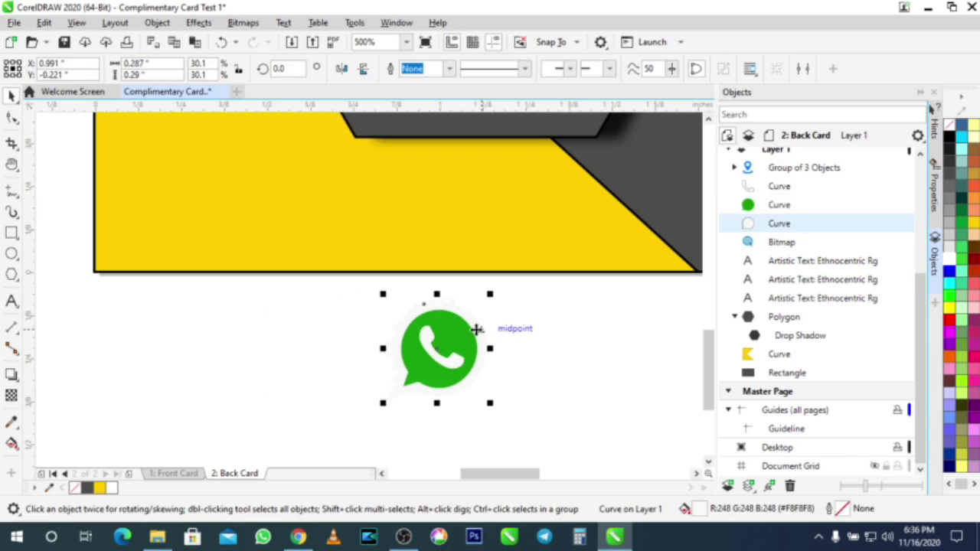
click(11, 118)
scroll(424, 327, up, 3)
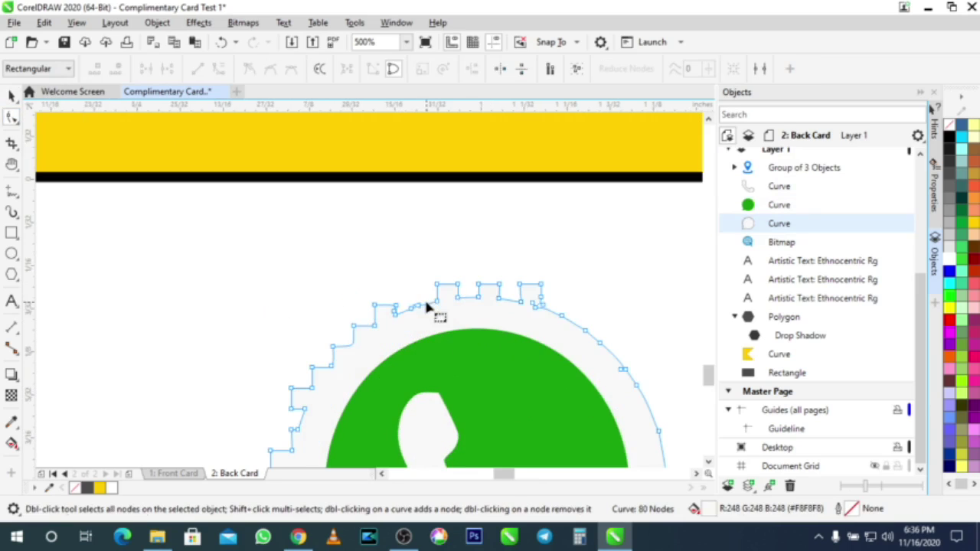
scroll(450, 304, up, 2)
scroll(450, 303, down, 3)
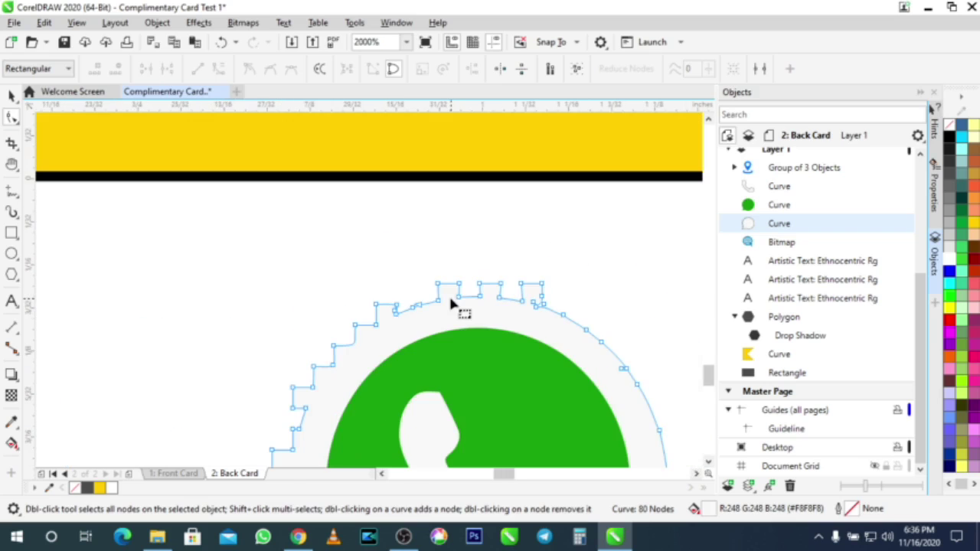
scroll(452, 304, down, 2)
scroll(463, 304, up, 3)
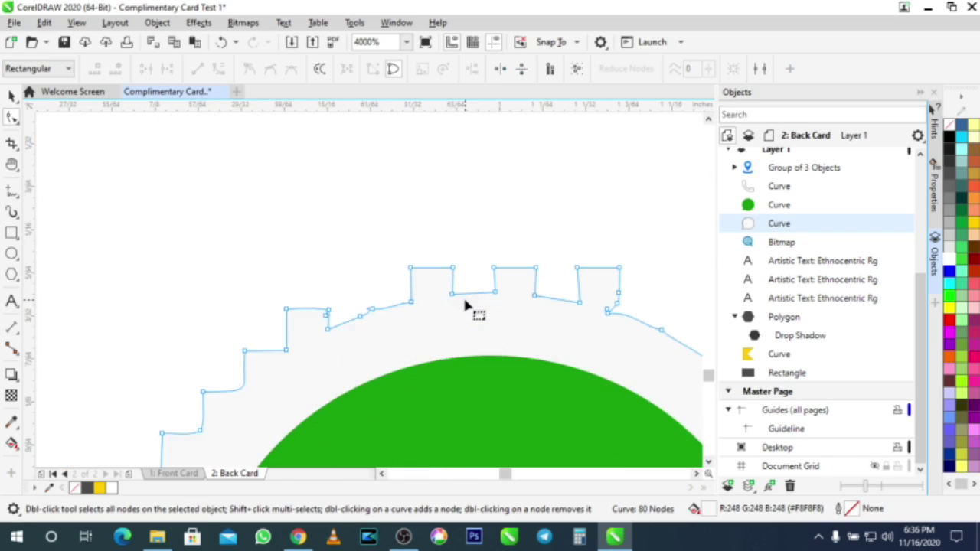
scroll(465, 305, down, 3)
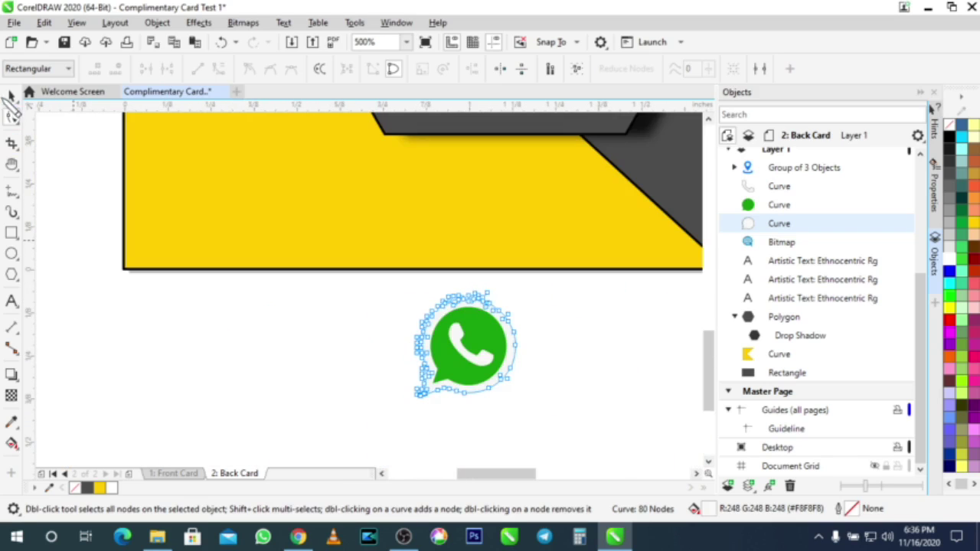
click(12, 95)
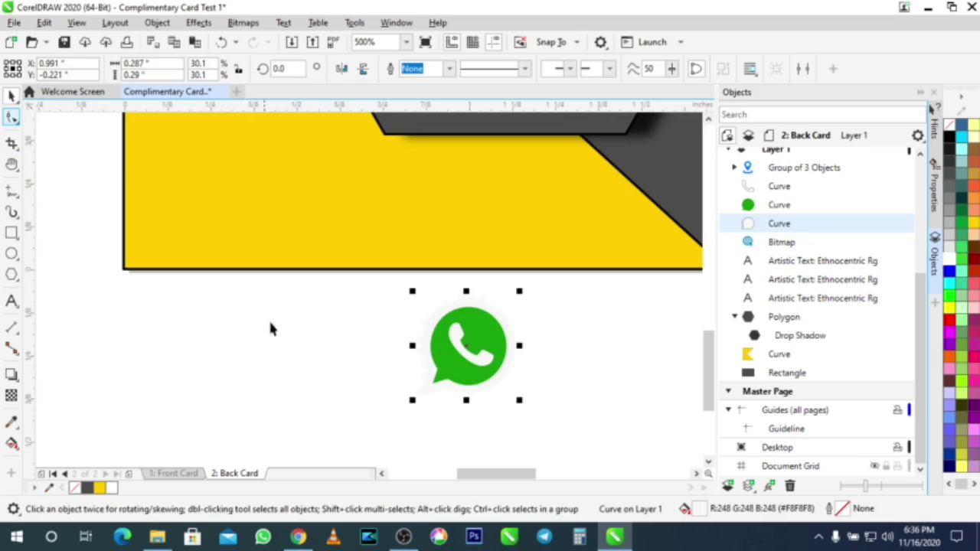
click(309, 352)
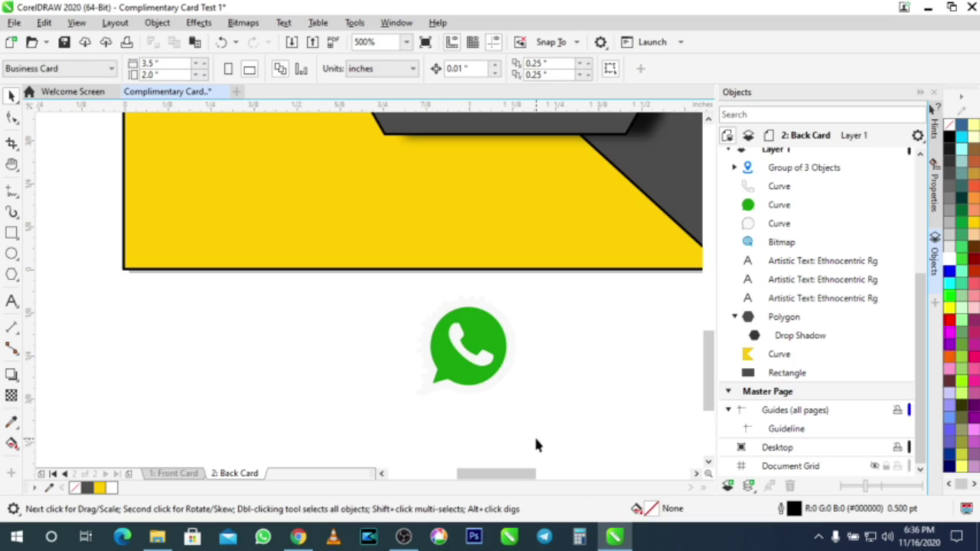
drag(296, 309, 291, 281)
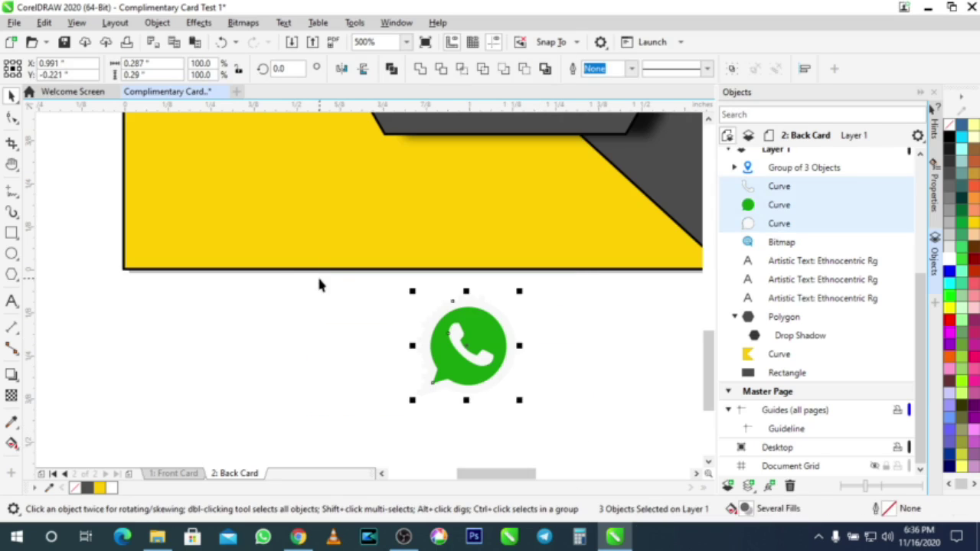
Step: Group the three WhatsApp curves and move the icon beside the phone number
key(ctrl+g)
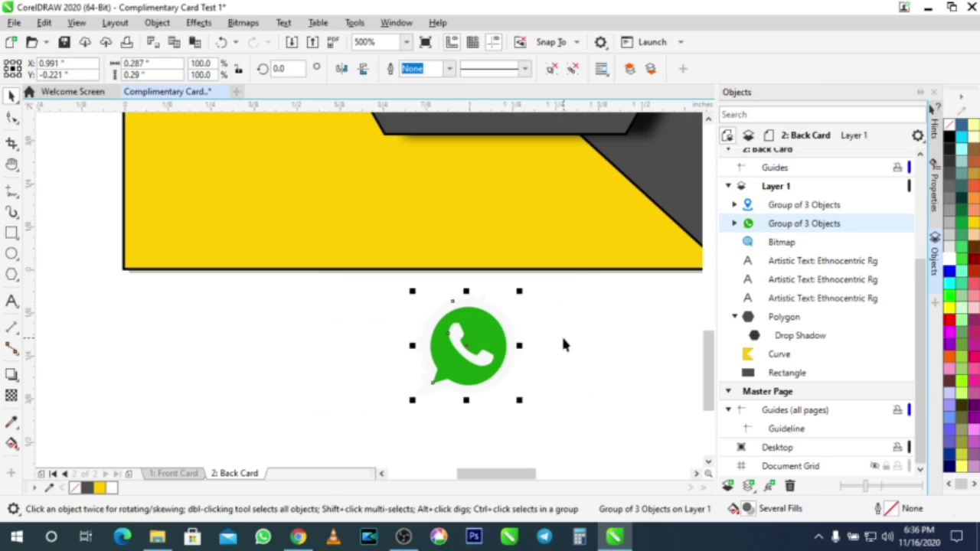
scroll(562, 334, down, 4)
scroll(617, 342, up, 3)
drag(340, 345, 493, 139)
scroll(528, 228, down, 3)
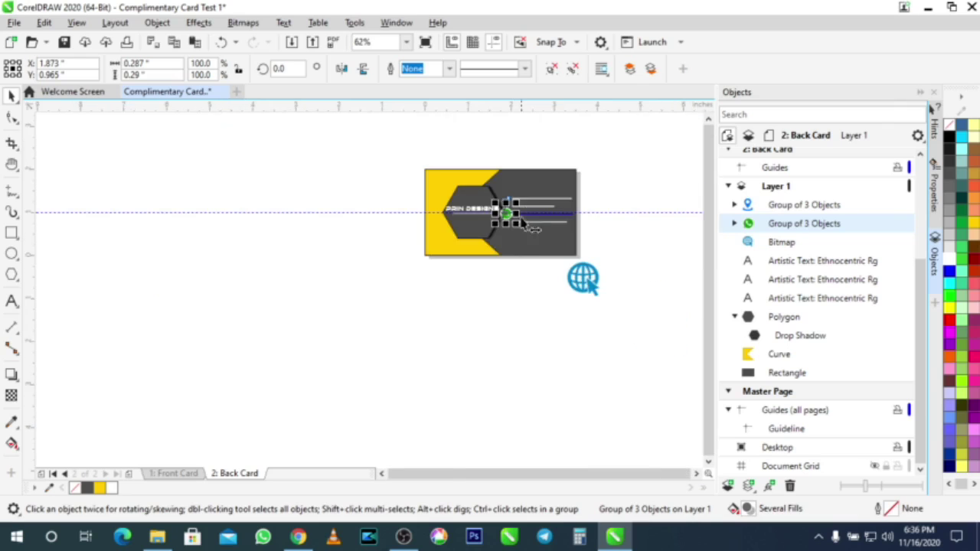
scroll(528, 227, up, 3)
scroll(411, 314, up, 1)
drag(426, 287, 427, 260)
Step: Scale the WhatsApp icon down to fit next to the phone line
drag(374, 320, 437, 245)
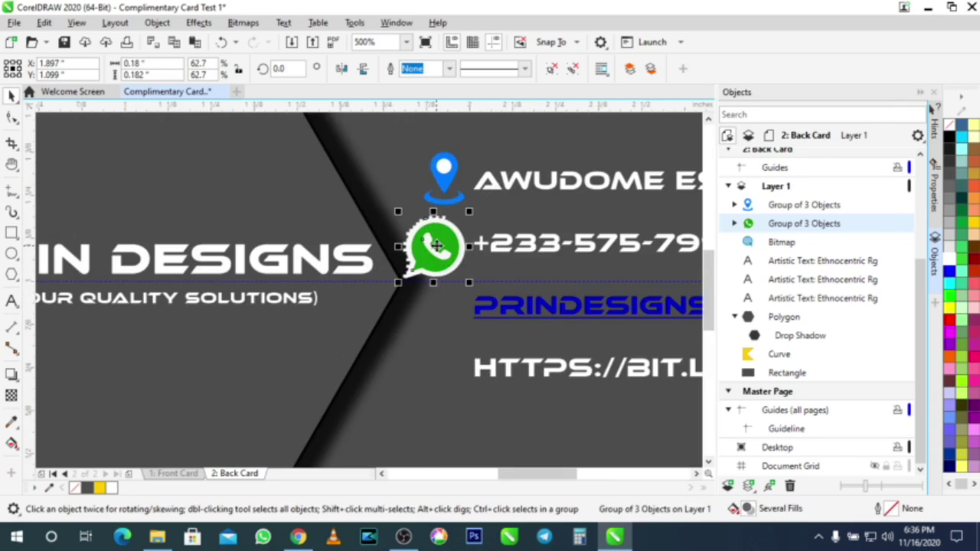
drag(398, 286, 449, 247)
scroll(434, 256, up, 3)
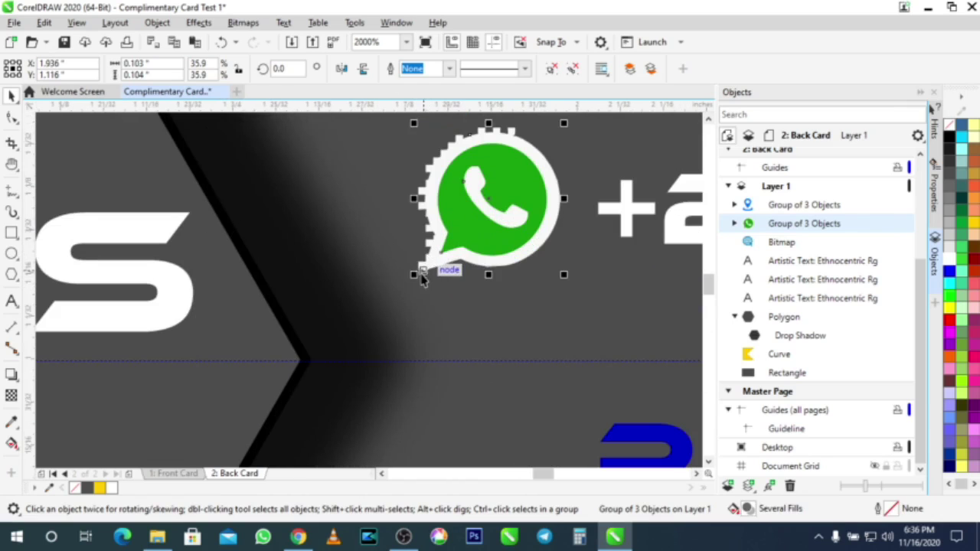
mouse_move(418, 281)
mouse_down()
mouse_move(401, 307)
mouse_move(407, 295)
mouse_up()
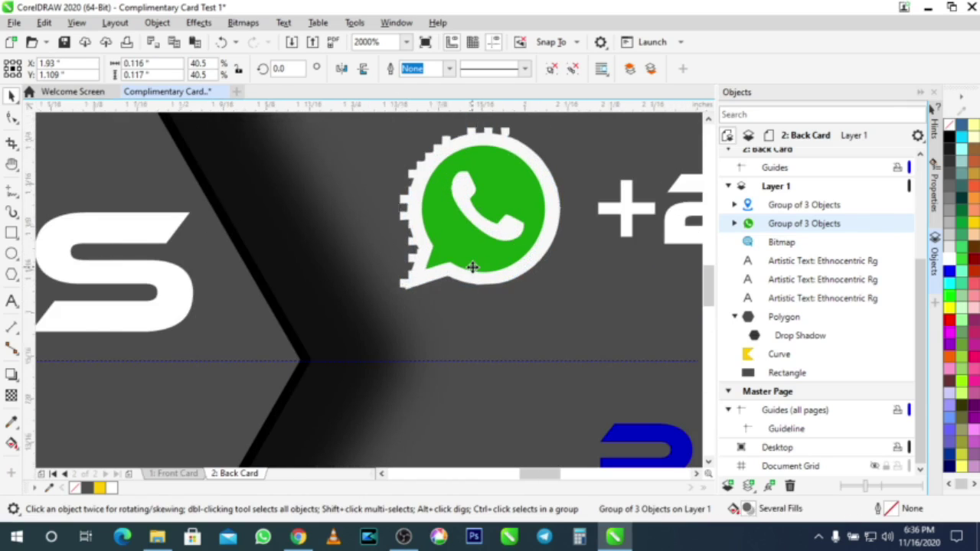
Step: Drag the globe icon onto the card
scroll(471, 266, down, 3)
scroll(472, 291, down, 2)
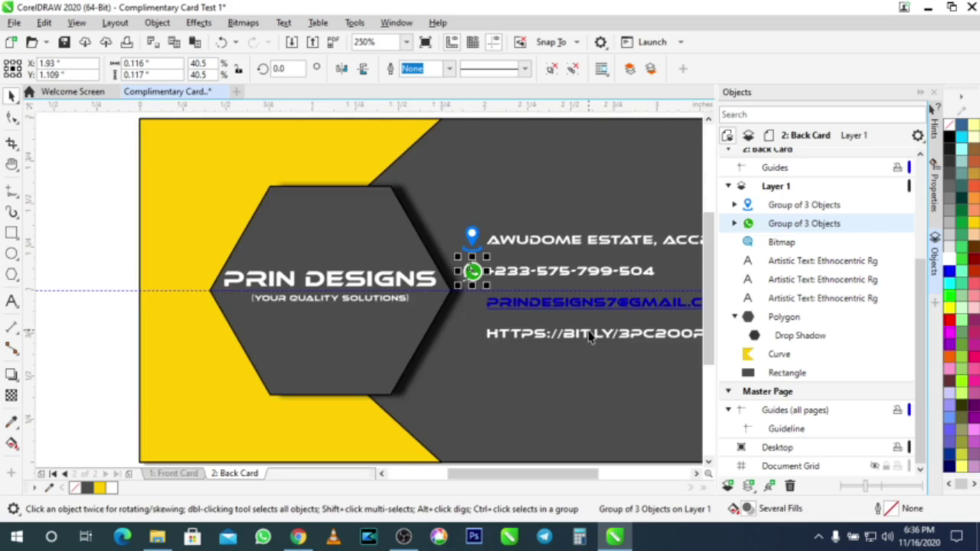
scroll(586, 337, down, 2)
scroll(622, 398, down, 3)
scroll(611, 398, up, 3)
mouse_move(606, 438)
mouse_down()
mouse_move(542, 390)
mouse_move(532, 357)
mouse_up()
scroll(532, 357, up, 2)
Step: Shrink the globe icon and align it beside the bit.ly URL line
scroll(532, 356, down, 2)
scroll(534, 357, up, 2)
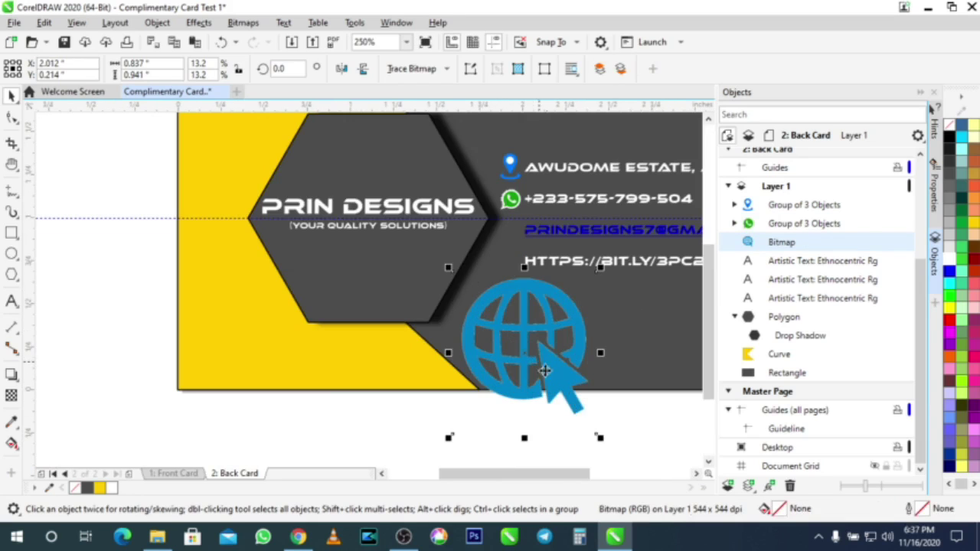
drag(601, 442, 476, 297)
drag(513, 268, 505, 260)
scroll(560, 255, up, 2)
drag(348, 286, 349, 297)
drag(384, 370, 367, 352)
drag(325, 296, 351, 303)
scroll(379, 304, down, 2)
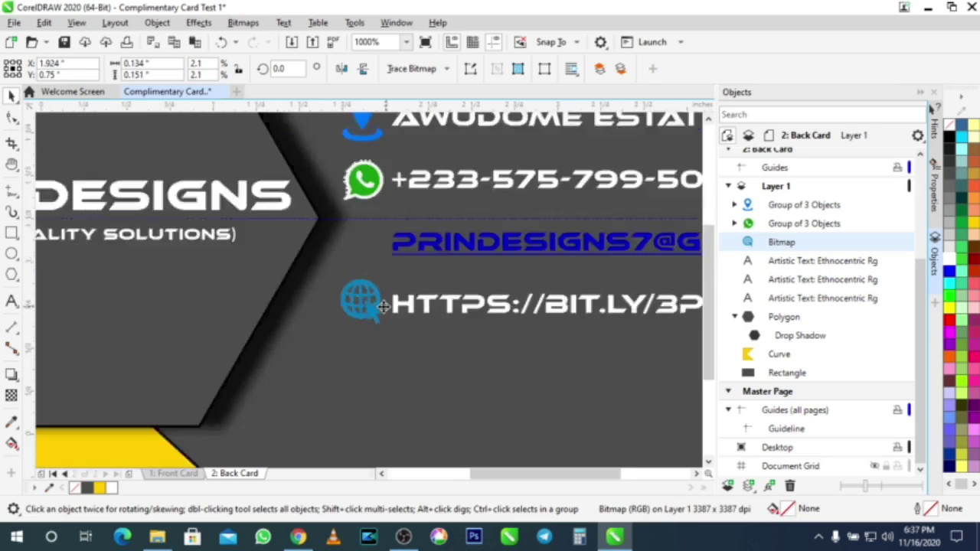
click(667, 318)
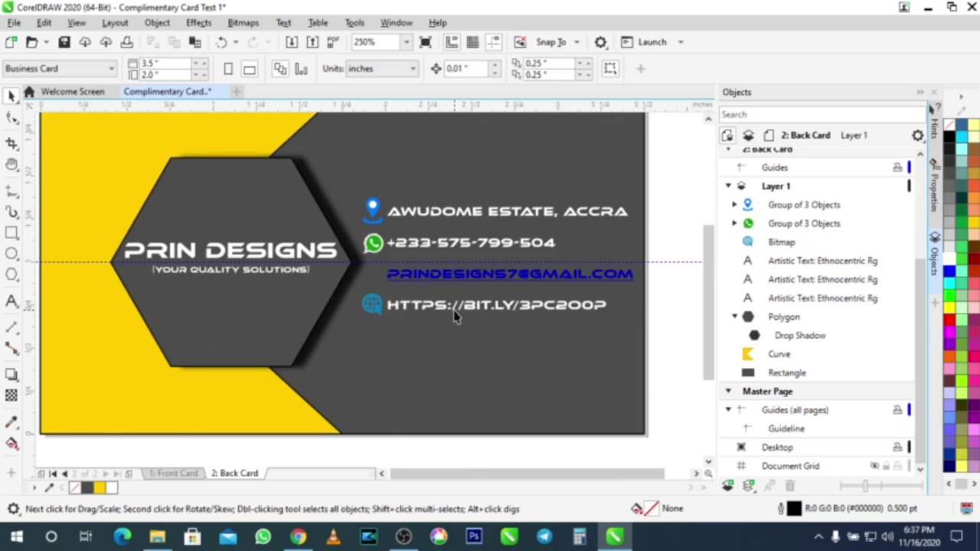
Step: Switch to the Bitly dashboard in Chrome
scroll(350, 263, down, 1)
scroll(354, 266, up, 1)
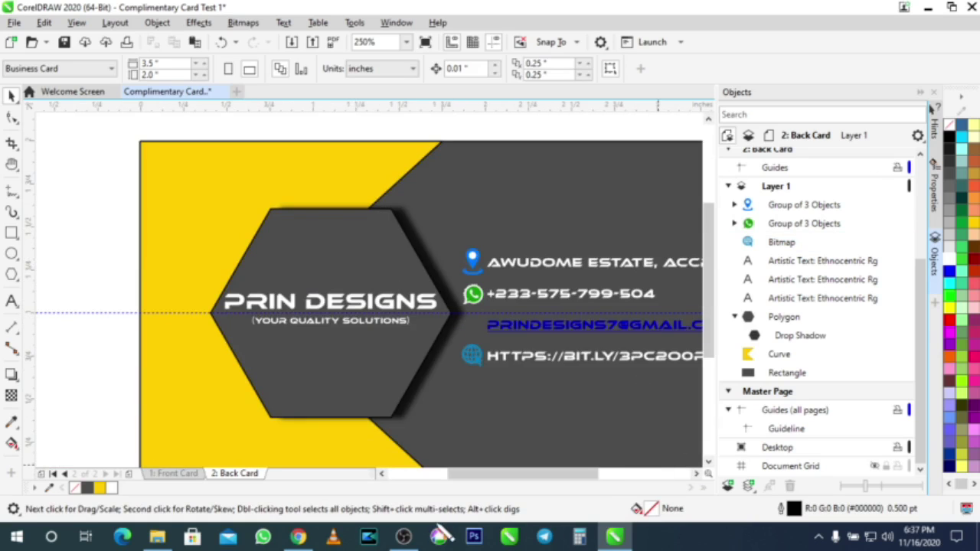
click(298, 536)
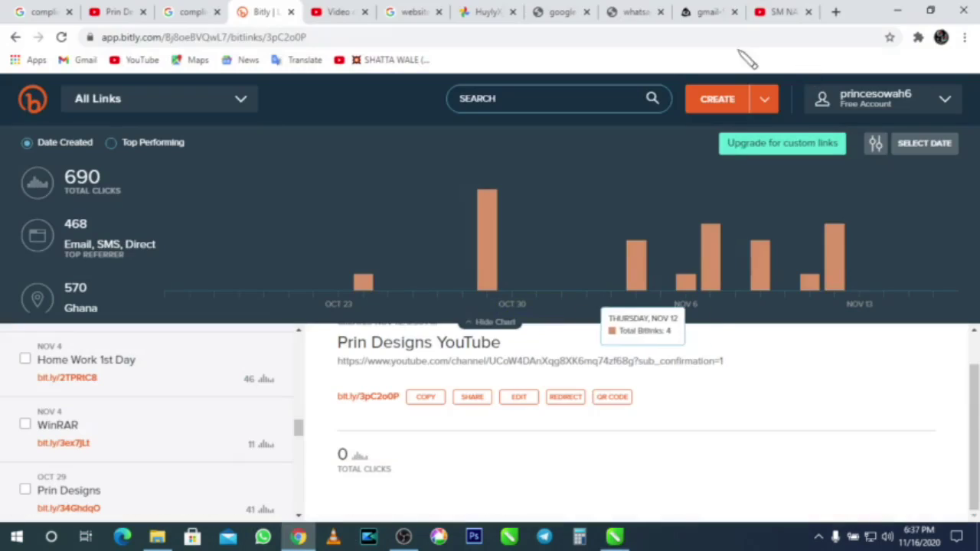
Step: Bring up the gmail-512 icon image in Chrome with CorelDRAW minimized
click(695, 14)
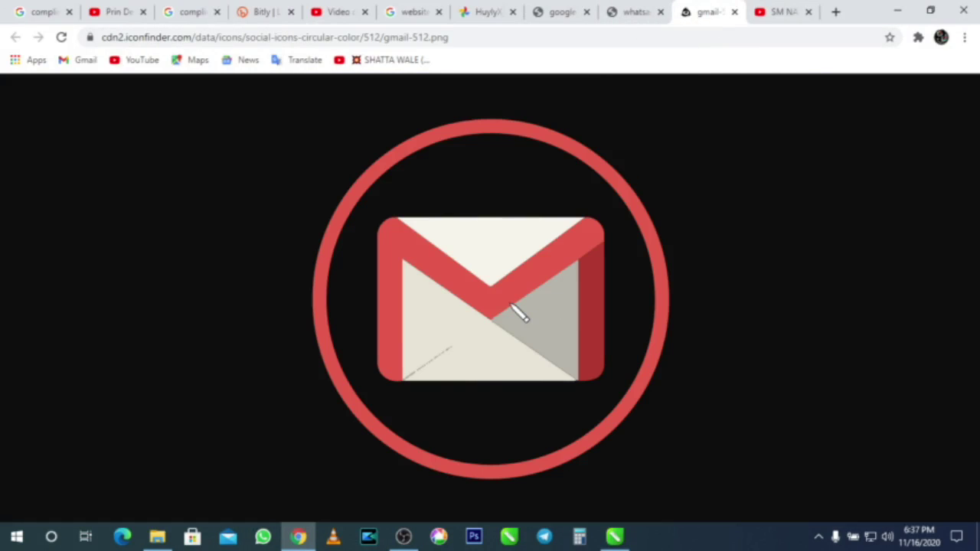
click(896, 12)
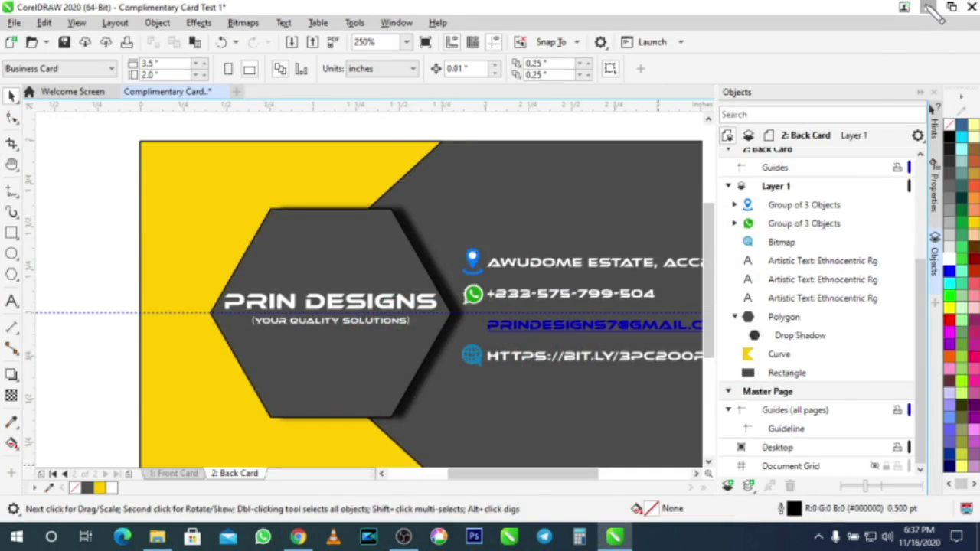
click(928, 7)
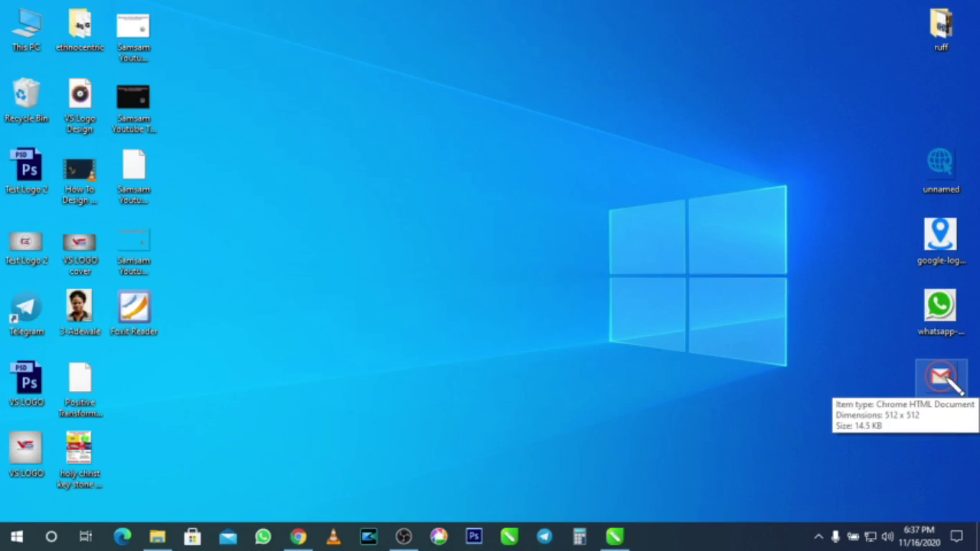
click(298, 536)
Step: Start saving the round Gmail image as WEBP, cancel, and open a new tab
right_click(555, 275)
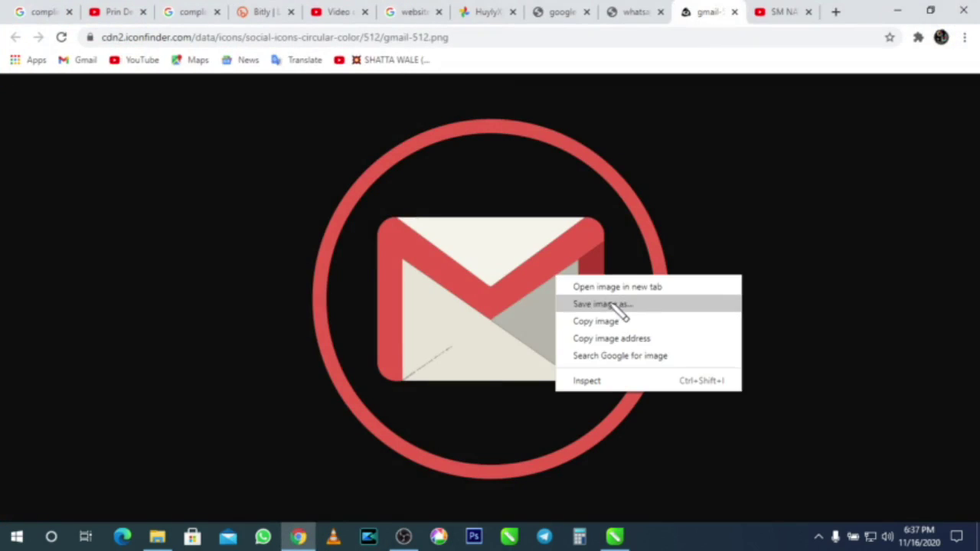
click(613, 304)
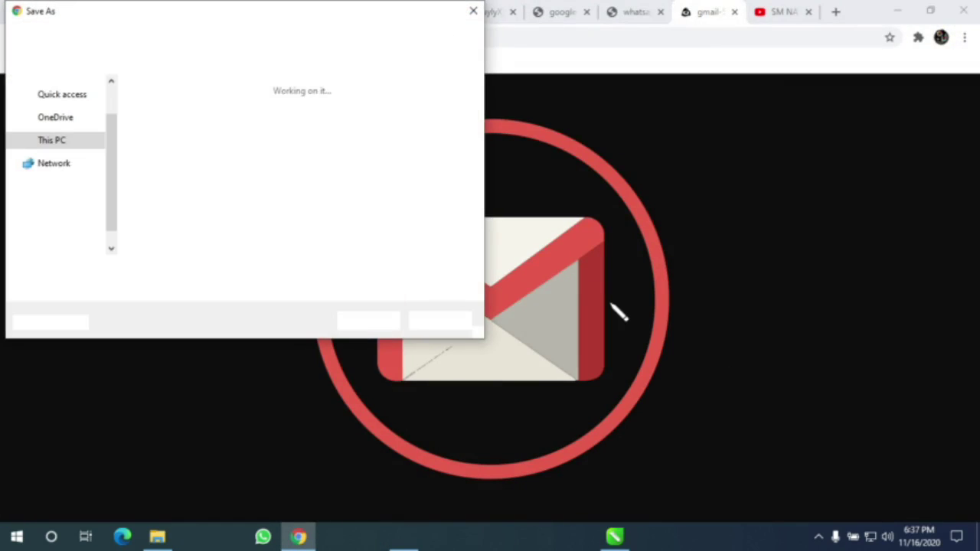
click(138, 290)
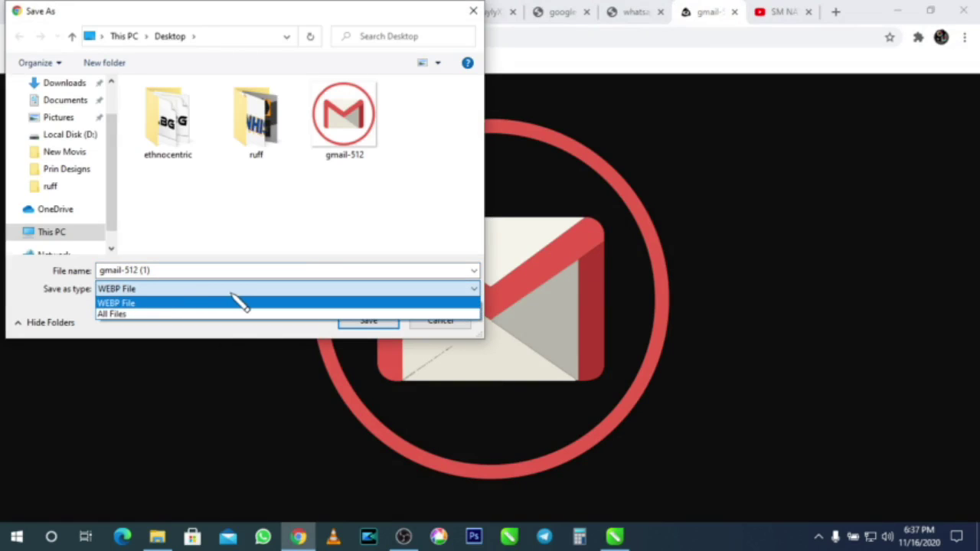
click(465, 326)
click(465, 323)
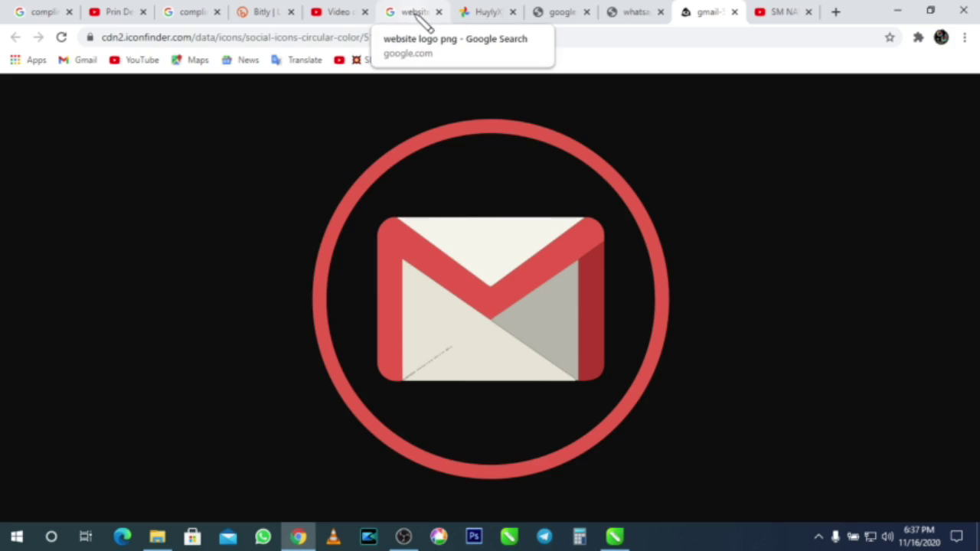
key(ctrl+t)
Step: Search Google for 'gmail logo png'
click(388, 39)
text(google.com)
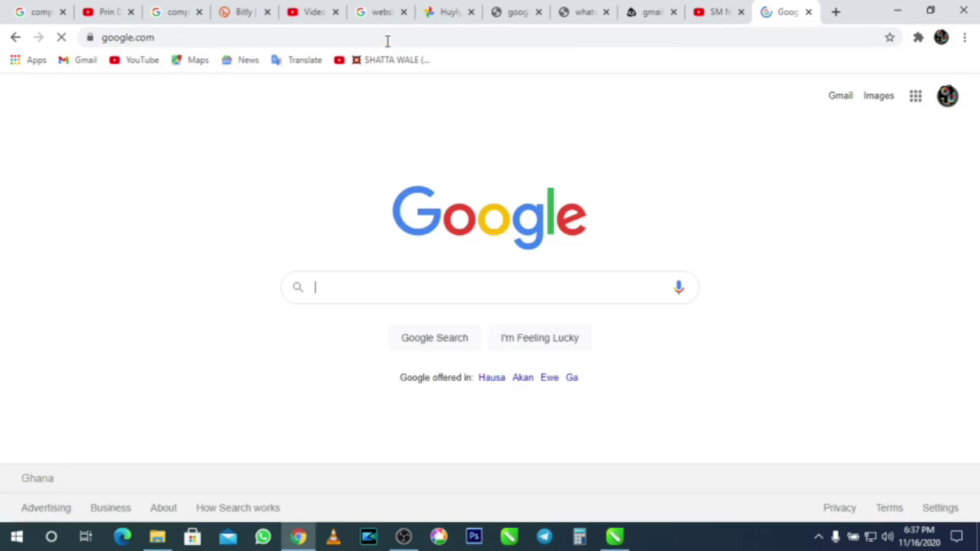
text(gmail)
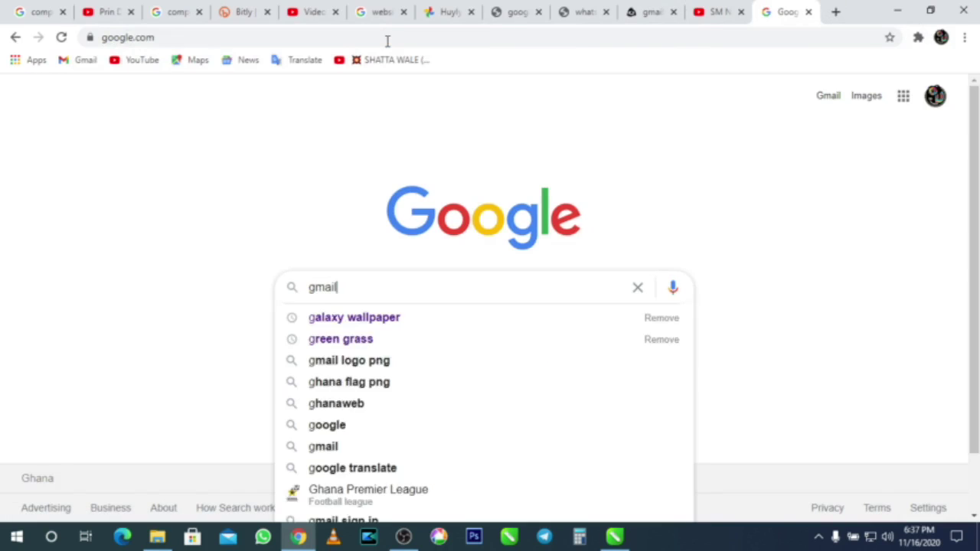
text( lgo)
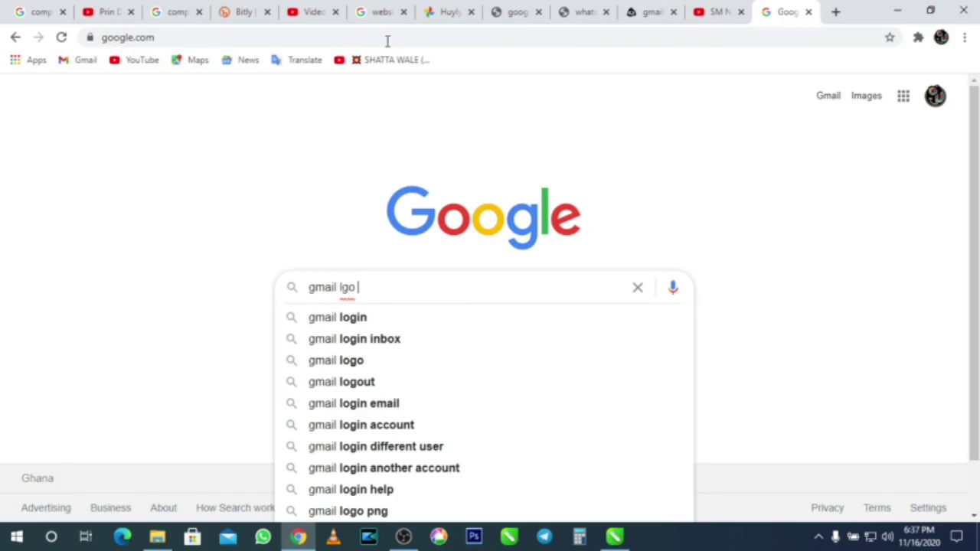
key(BackSpace)
key(BackSpace)
key(BackSpace)
text(ogo png)
key(Return)
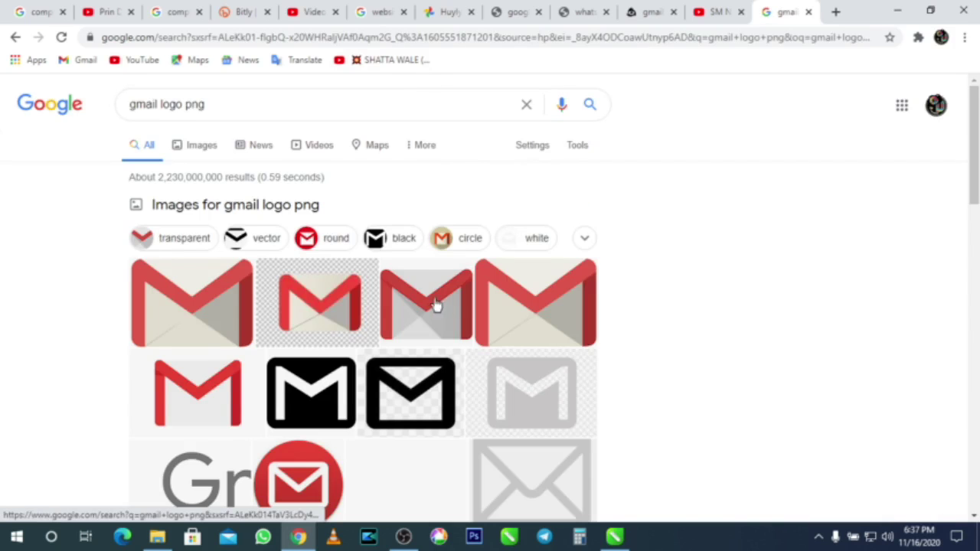
scroll(440, 306, down, 3)
scroll(406, 295, up, 2)
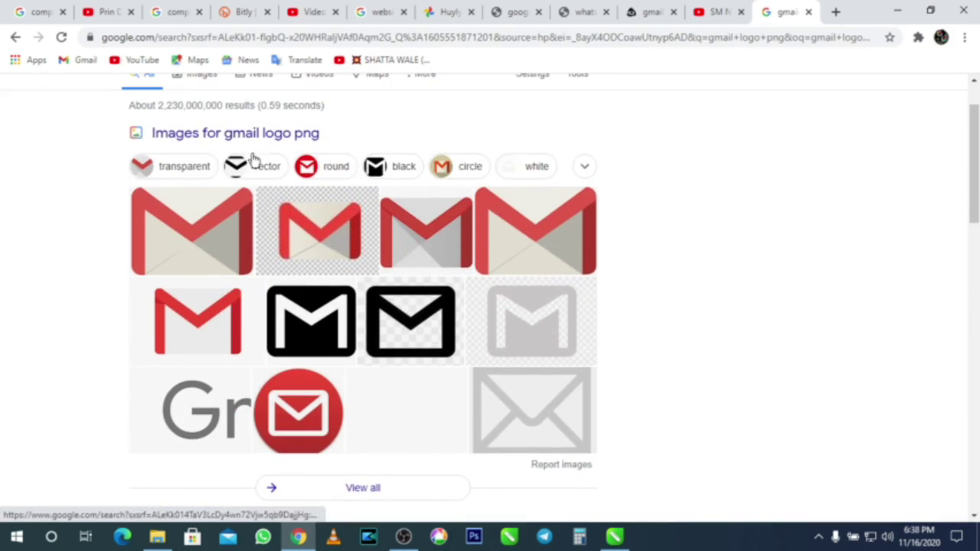
scroll(237, 138, up, 1)
Step: In Images results, open the colourful Gmail logo full-size in a new tab
click(201, 147)
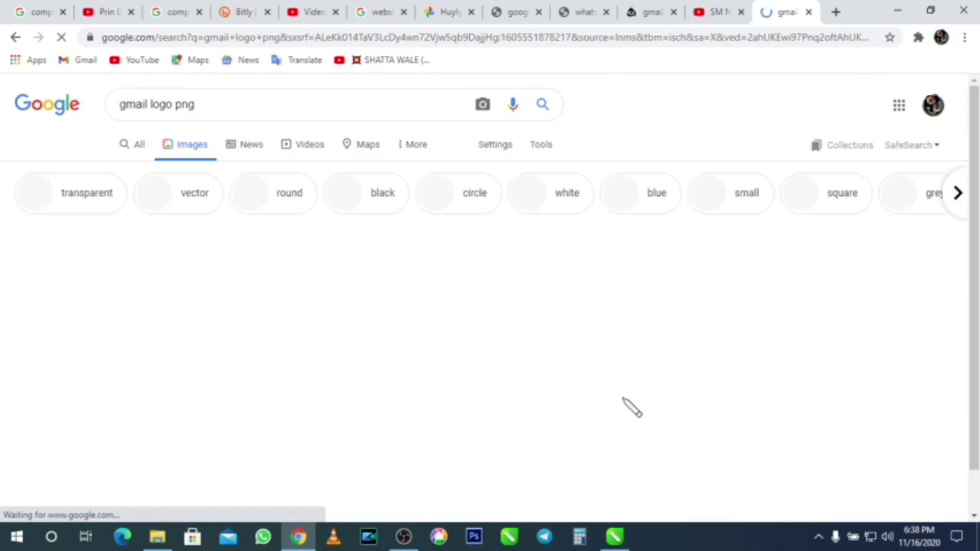
scroll(414, 323, down, 2)
scroll(414, 323, down, 1)
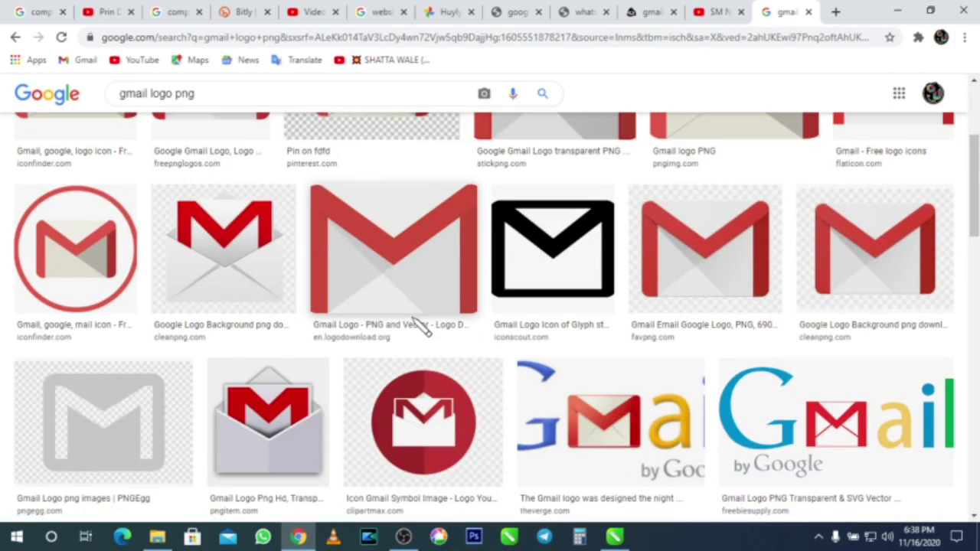
scroll(417, 325, down, 3)
scroll(413, 323, down, 2)
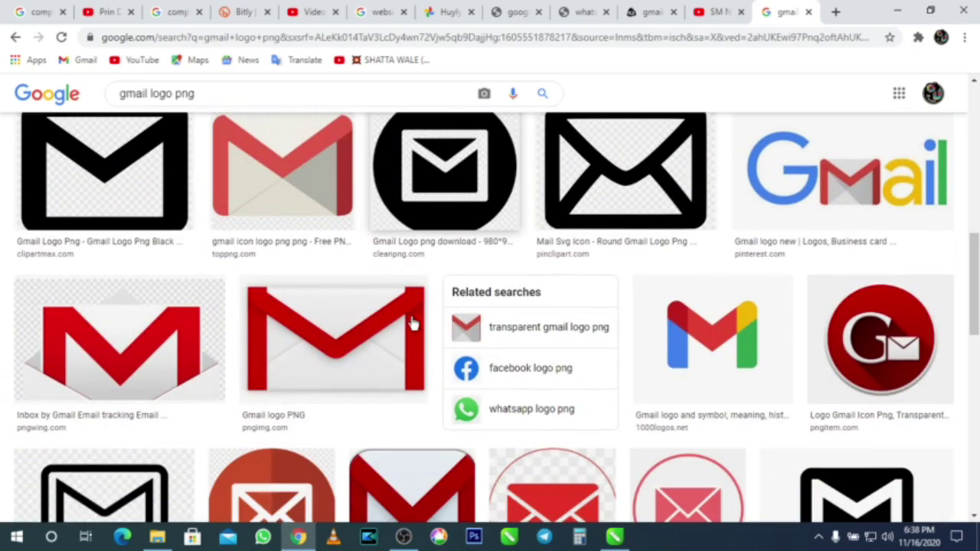
click(682, 344)
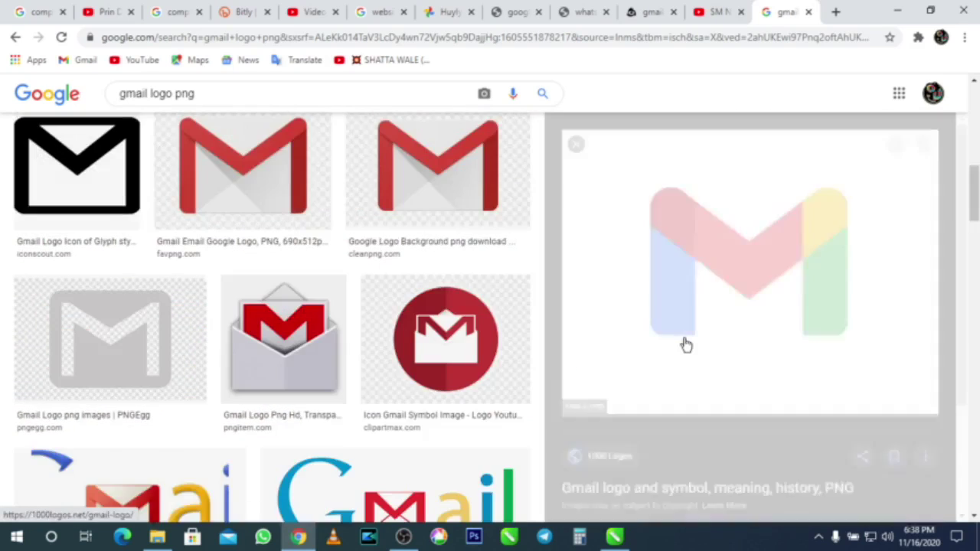
right_click(734, 284)
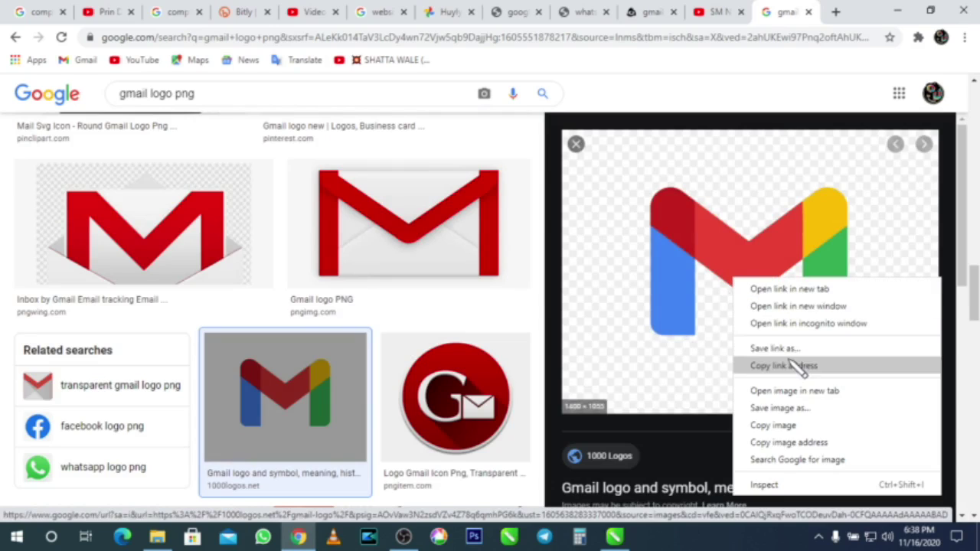
click(778, 404)
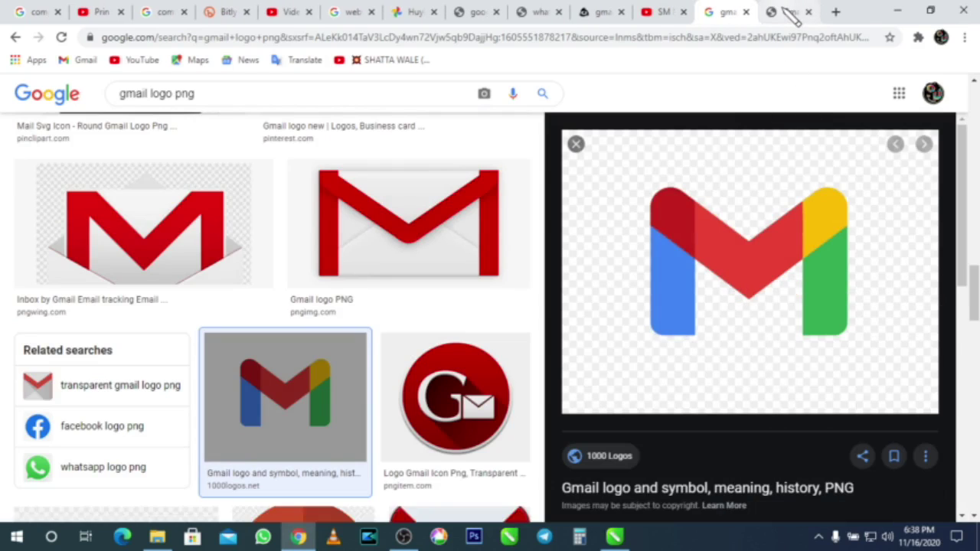
Step: Drag the full-size logo onto the desktop as Gmail-logo
click(789, 12)
click(931, 11)
drag(405, 283, 806, 256)
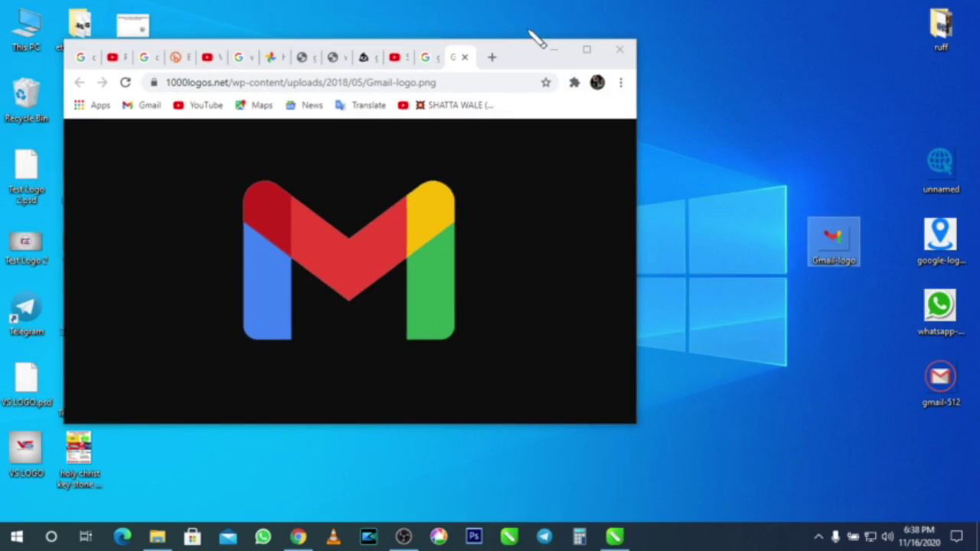
Step: Drag the Gmail-logo file onto the canvas twice, deleting each imported bitmap
click(553, 49)
drag(835, 244, 447, 398)
scroll(445, 401, down, 4)
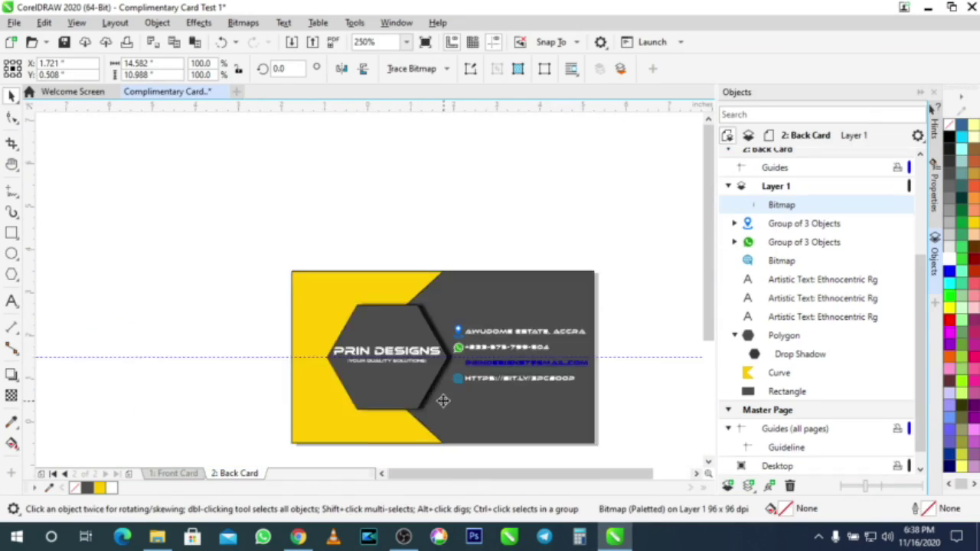
scroll(373, 329, down, 5)
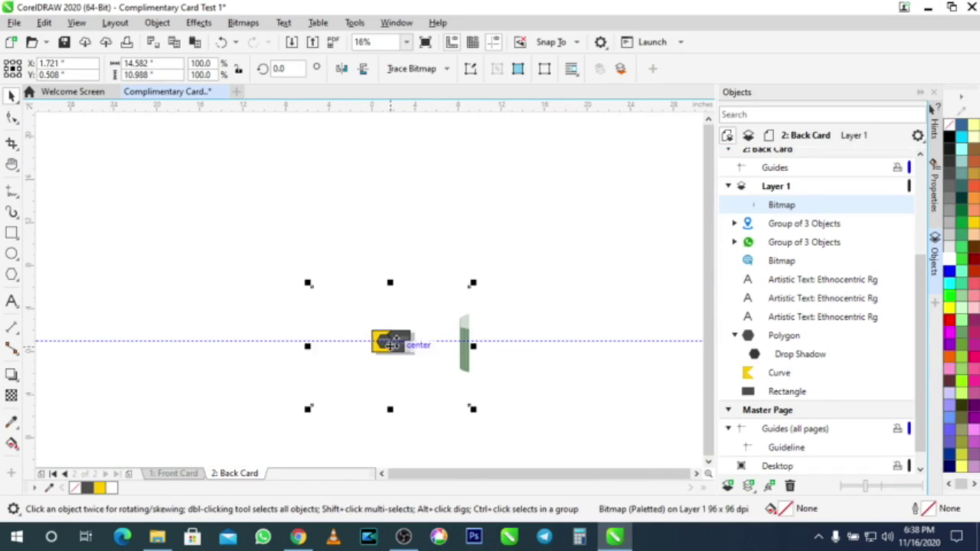
drag(462, 360, 245, 284)
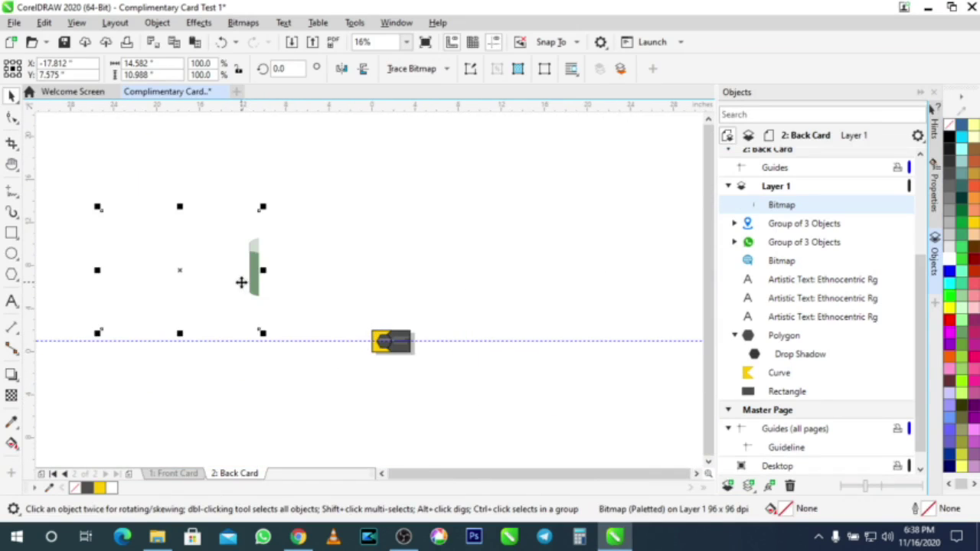
scroll(240, 280, up, 3)
scroll(245, 279, down, 4)
click(241, 281)
key(Delete)
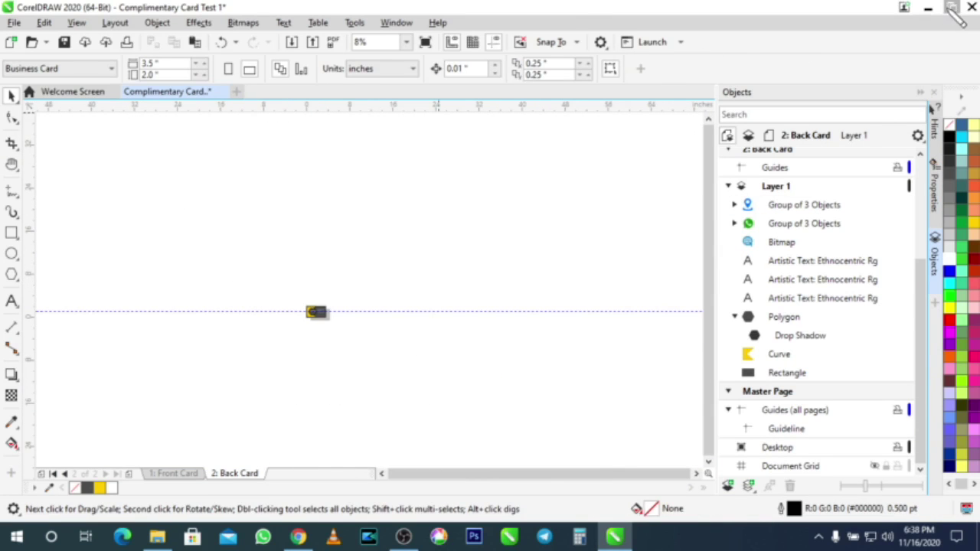
click(953, 8)
drag(858, 268, 316, 226)
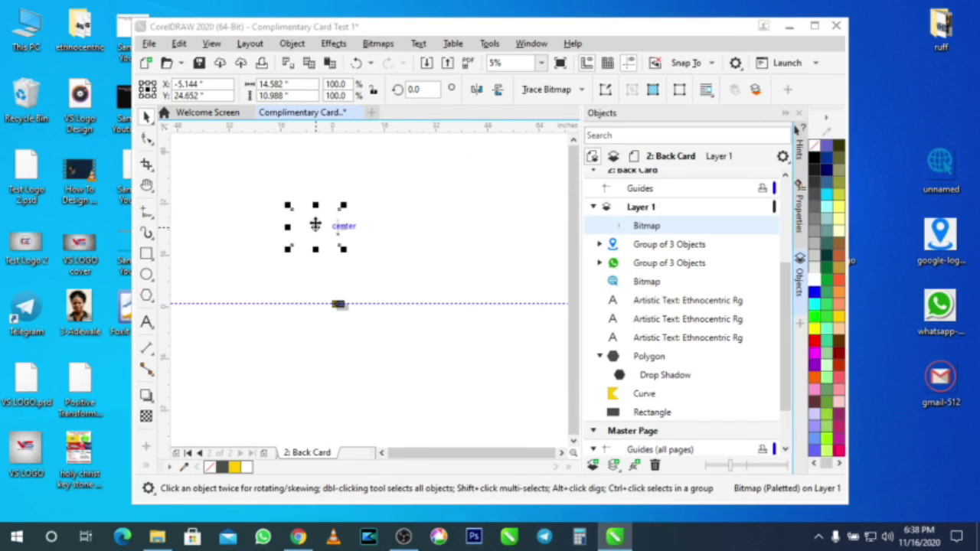
key(Delete)
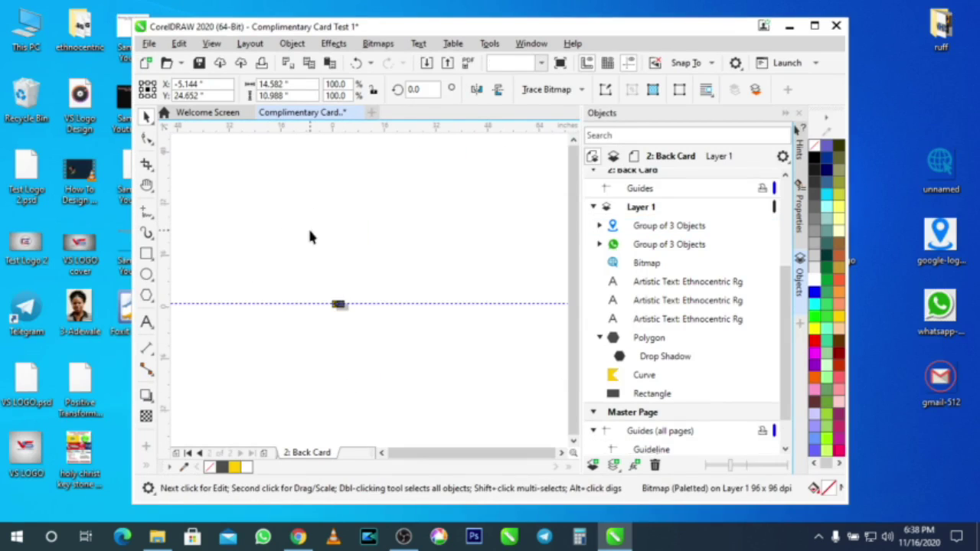
Step: Copy the Gmail logo image in Chrome and paste it into the back card
click(298, 537)
right_click(367, 224)
click(398, 272)
click(451, 431)
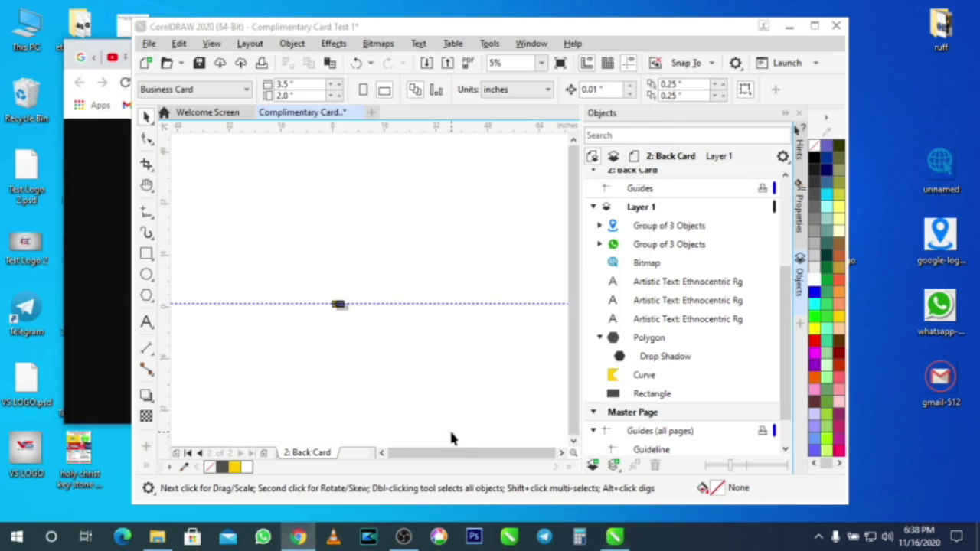
key(ctrl+v)
scroll(337, 307, up, 4)
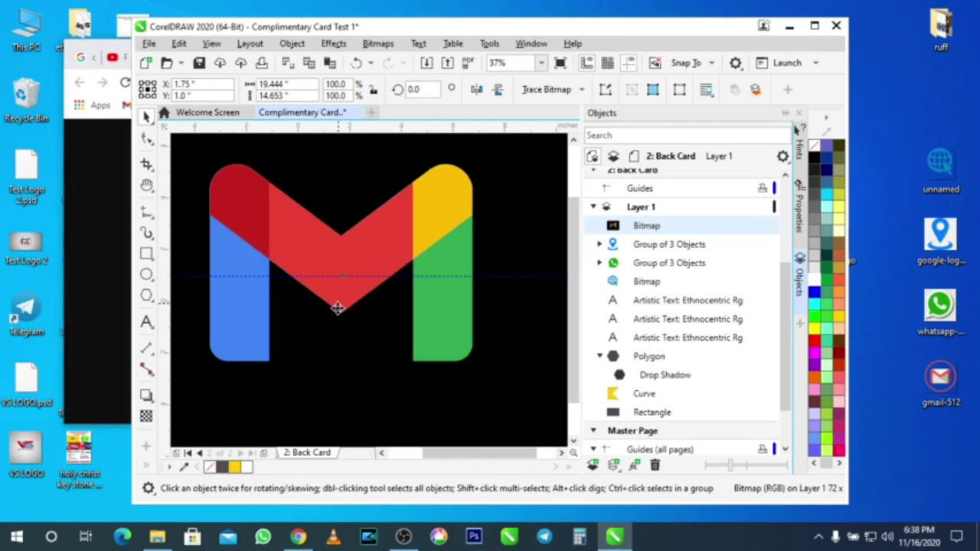
Step: Move the Gmail bitmap up and right and trace it into vectors
scroll(337, 307, down, 2)
scroll(338, 298, up, 3)
scroll(339, 283, down, 5)
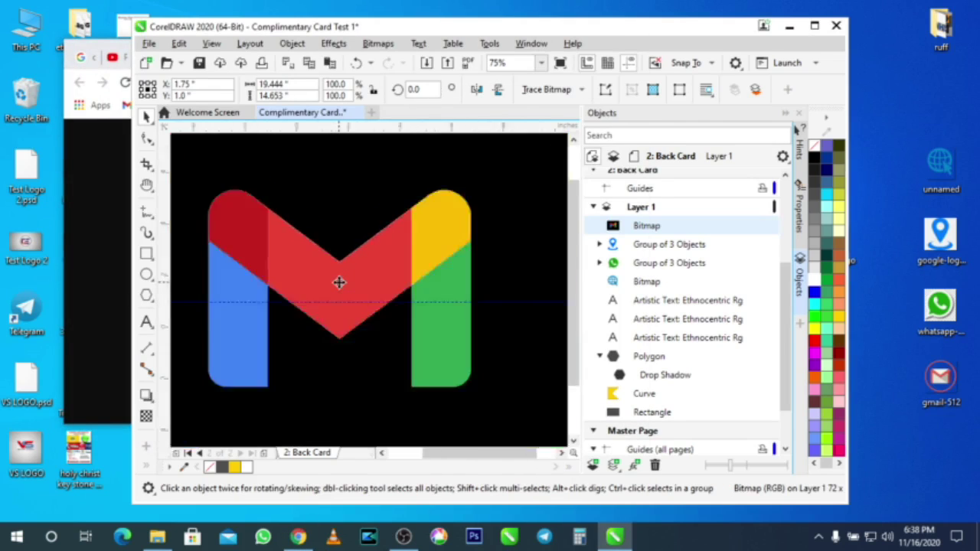
drag(339, 273, 457, 205)
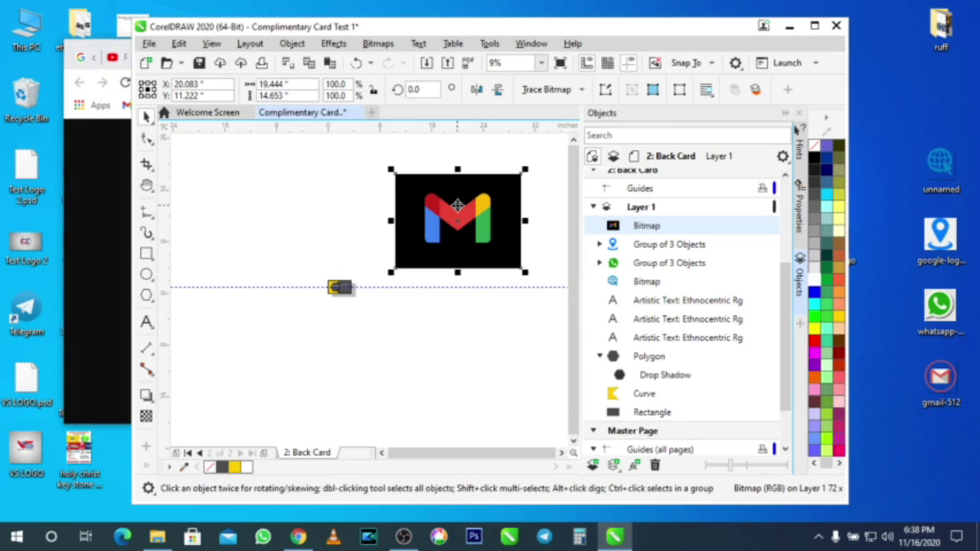
scroll(457, 205, up, 2)
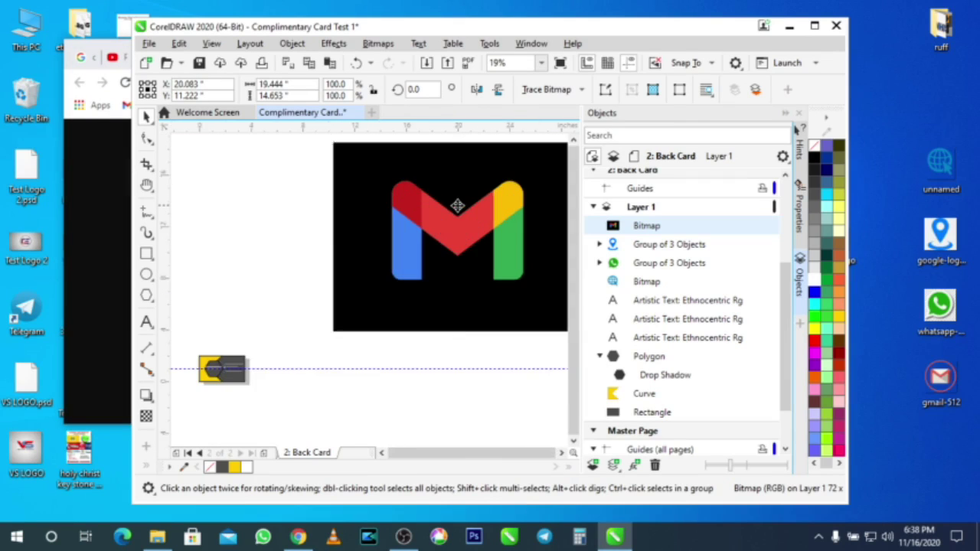
scroll(457, 206, down, 3)
right_click(460, 207)
click(498, 212)
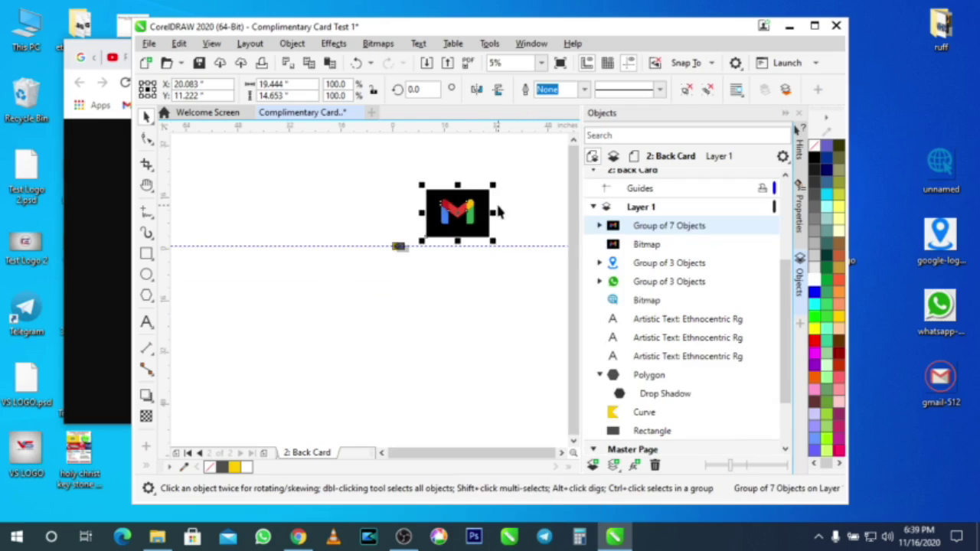
Step: Move the traced logo left and delete the original Gmail bitmap
scroll(497, 208, up, 2)
scroll(498, 208, down, 2)
drag(456, 217, 288, 218)
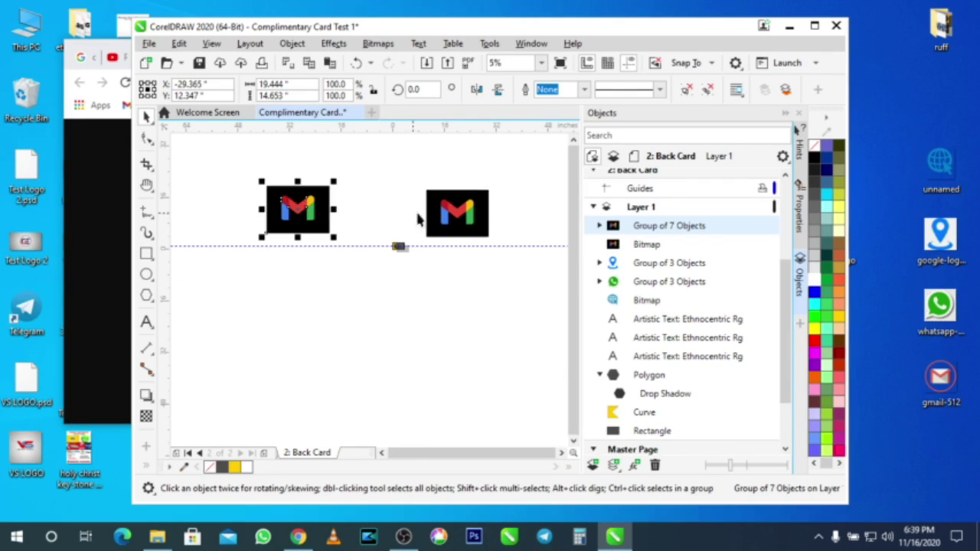
click(484, 191)
key(Delete)
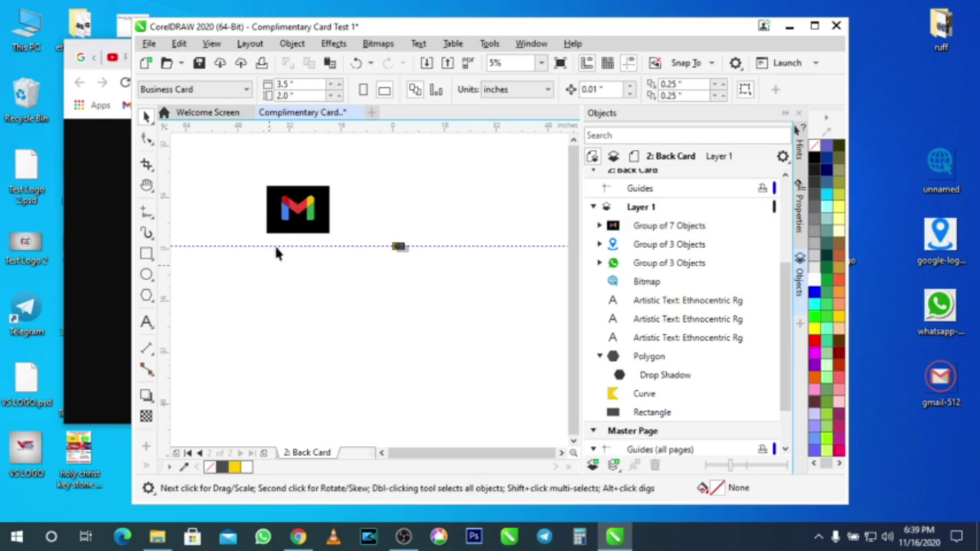
Step: Ungroup the traced logo and cut away its black background square
click(286, 219)
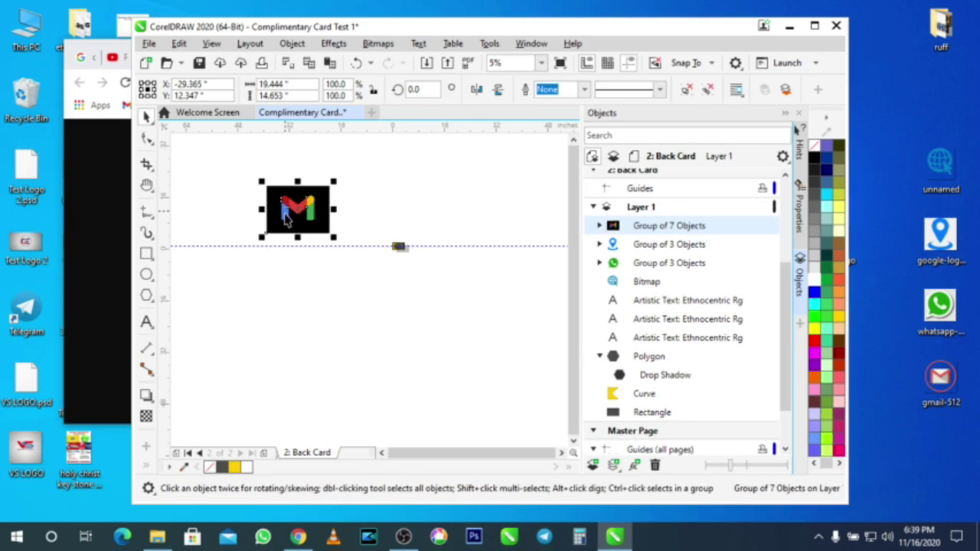
key(ctrl+u)
click(353, 200)
drag(275, 178, 450, 224)
click(291, 217)
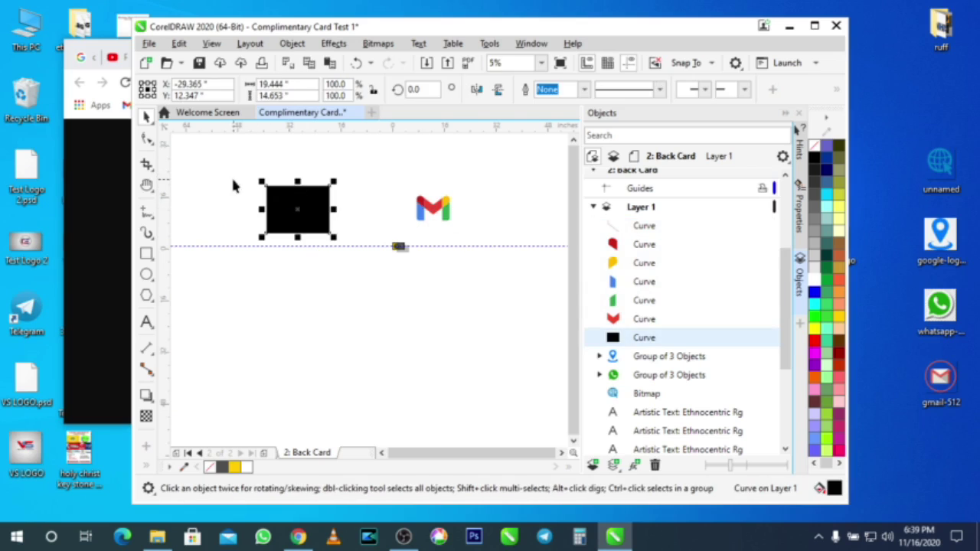
click(287, 63)
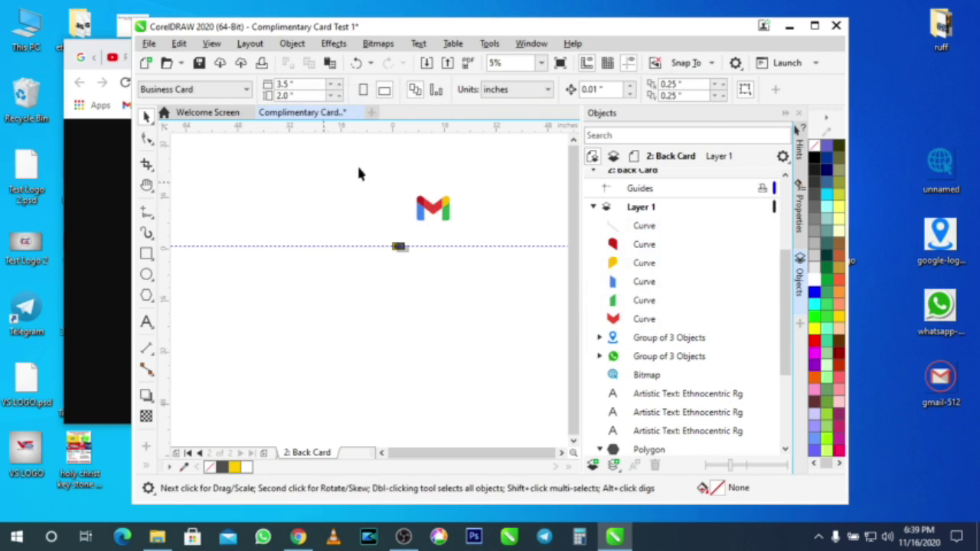
scroll(470, 212, up, 2)
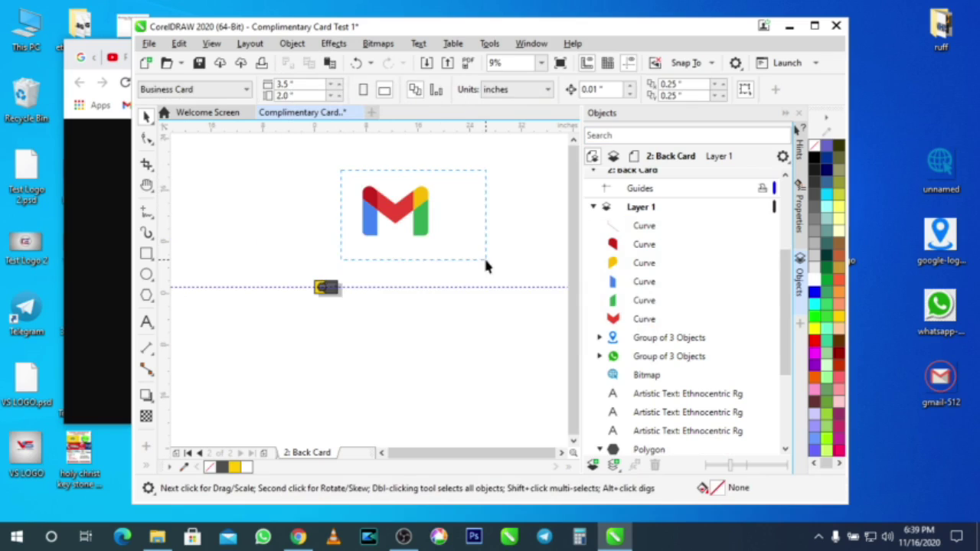
Step: Group the six Gmail logo pieces and move the logo down onto the guideline
drag(486, 261, 484, 255)
key(ctrl+g)
drag(373, 202, 334, 304)
scroll(335, 299, up, 5)
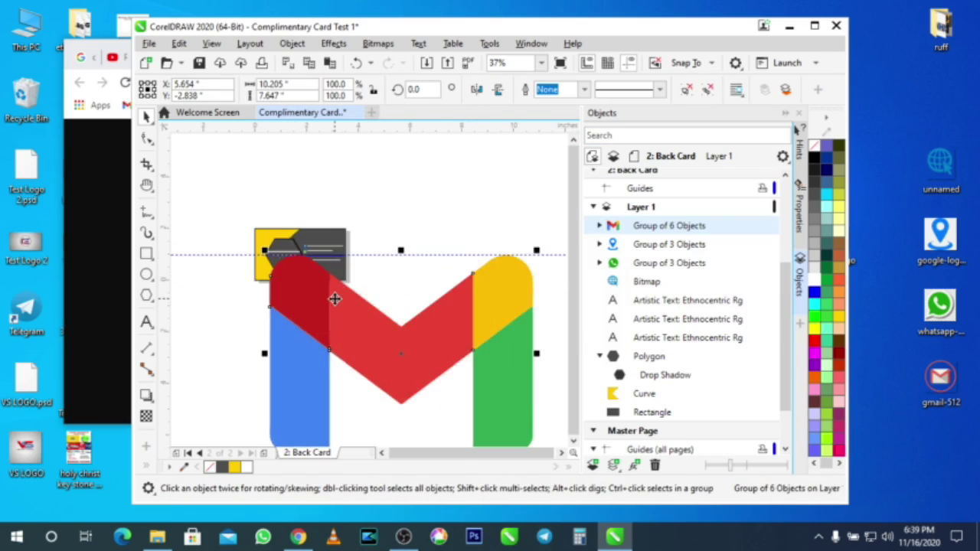
scroll(335, 299, down, 2)
Step: Shrink the Gmail logo to icon size and align it beside the email line
drag(437, 381, 264, 239)
scroll(322, 288, up, 6)
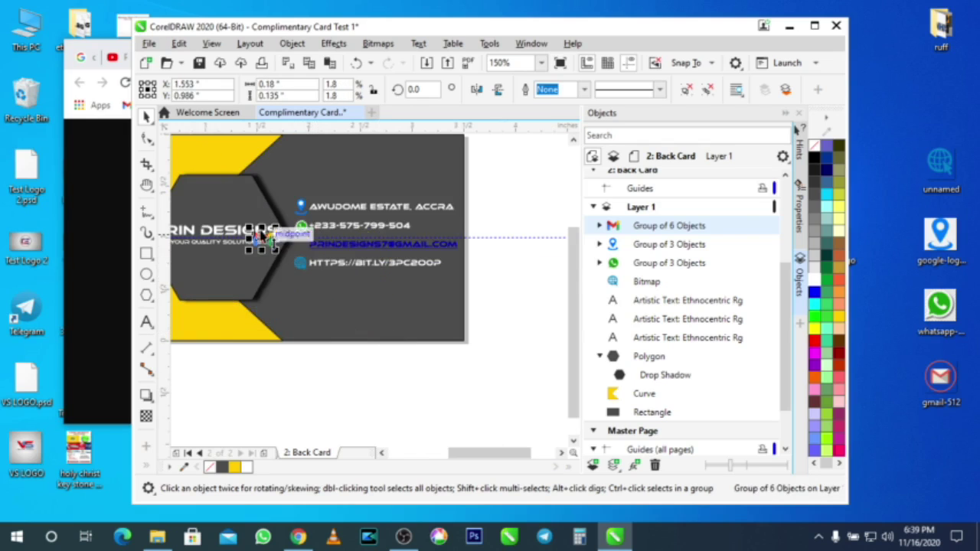
scroll(264, 239, up, 4)
drag(427, 306, 391, 314)
drag(435, 291, 427, 297)
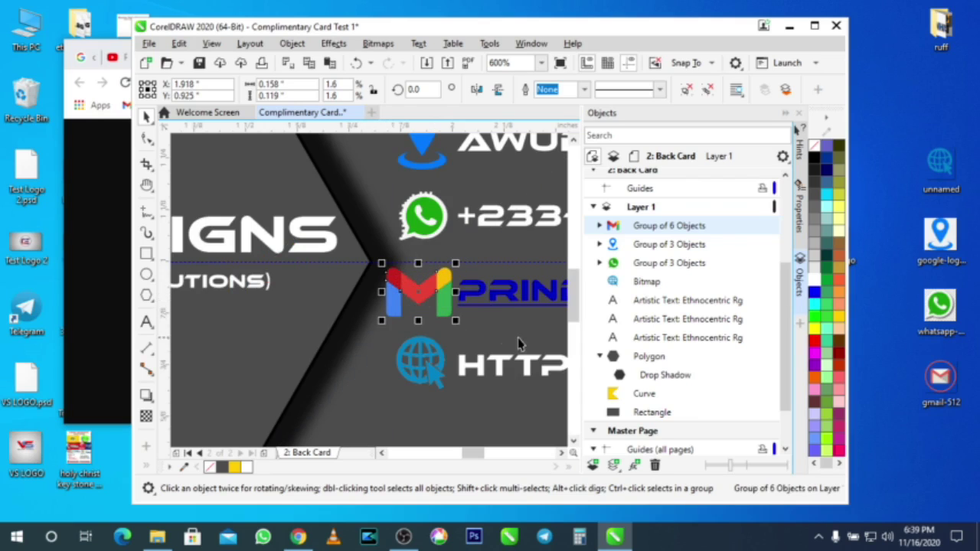
key(Up)
key(Up)
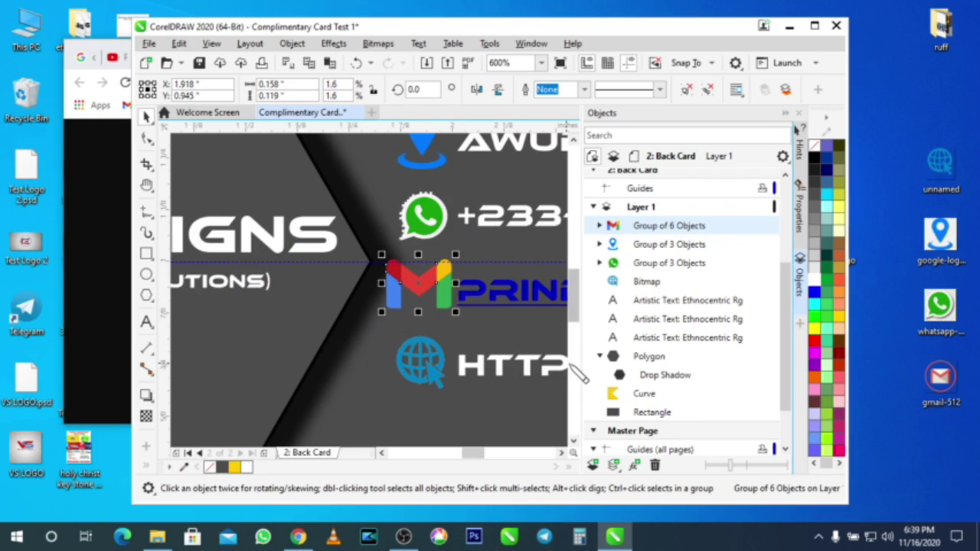
key(Down)
key(F3)
key(F3)
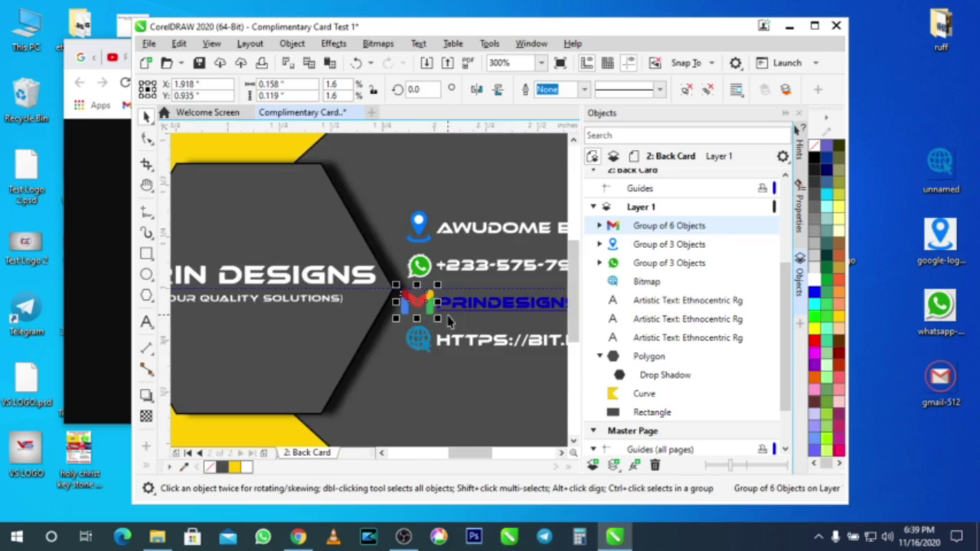
drag(461, 453, 487, 453)
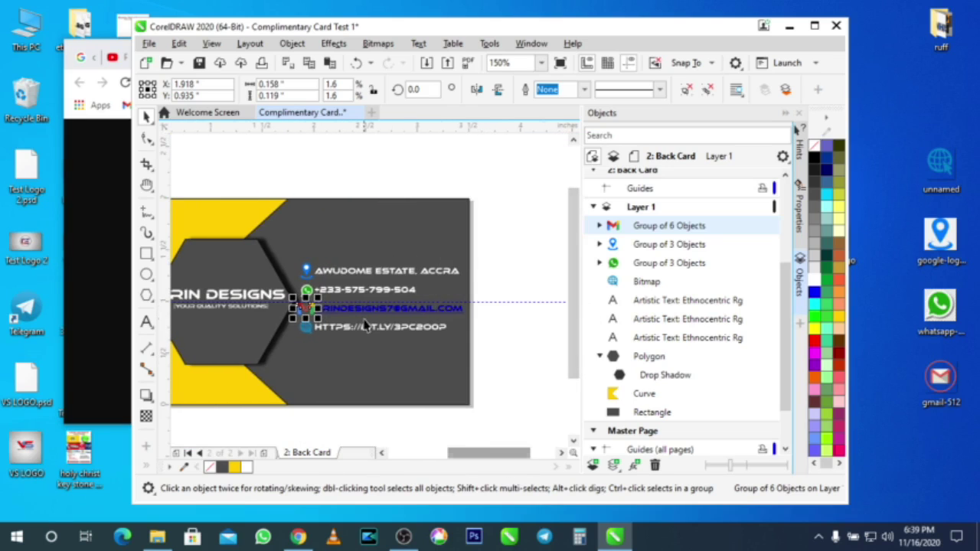
scroll(364, 315, up, 2)
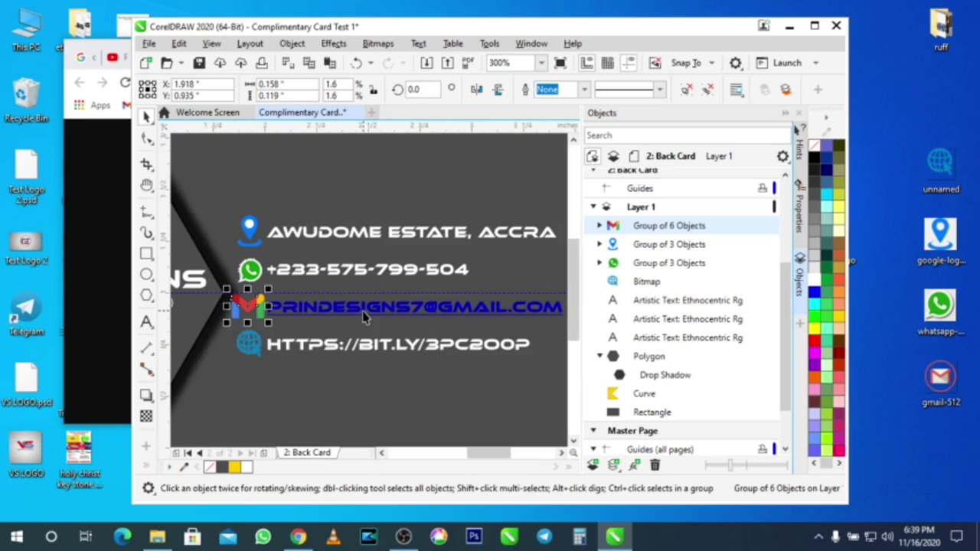
Step: Add the contact e-mail address as a new line after the phone number, removing the old blue email line
double_click(464, 274)
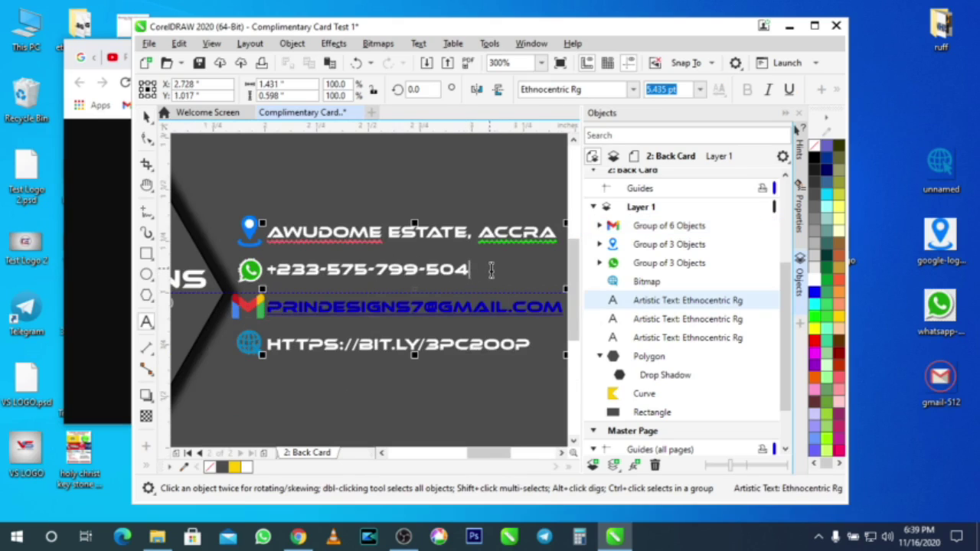
key(Return)
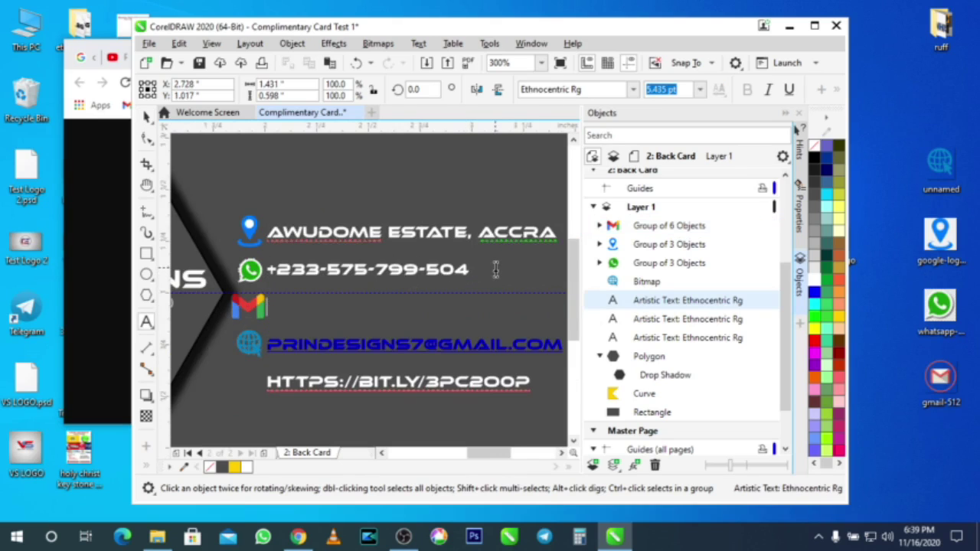
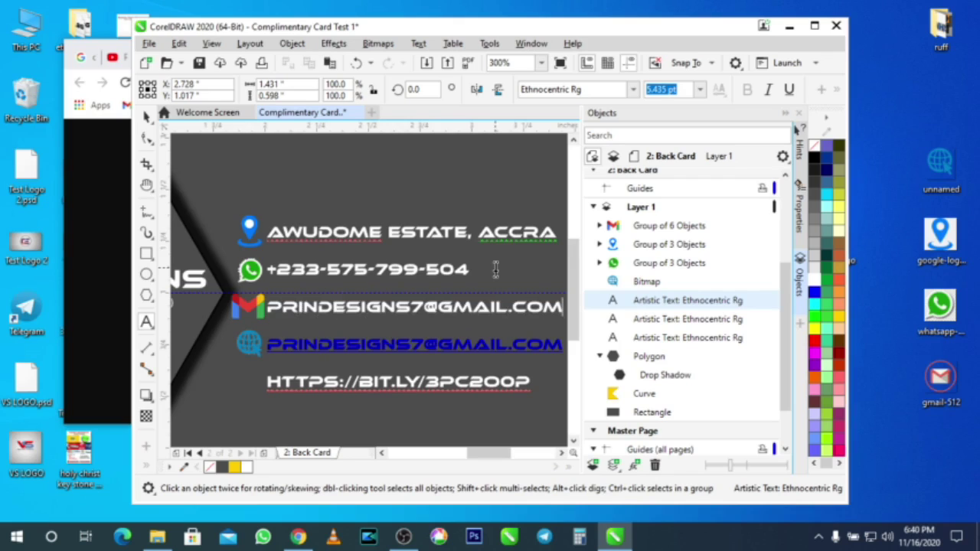
key(Delete)
key(Delete)
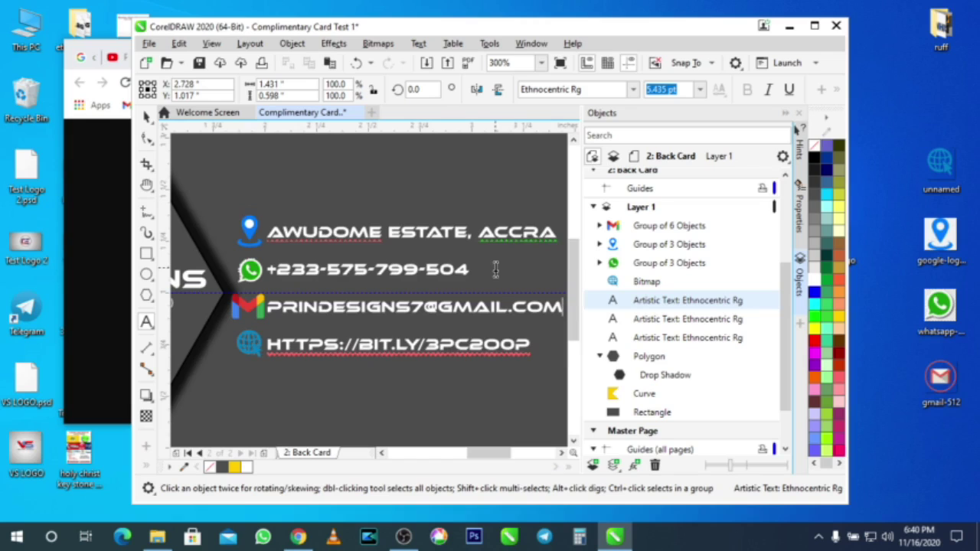
click(147, 118)
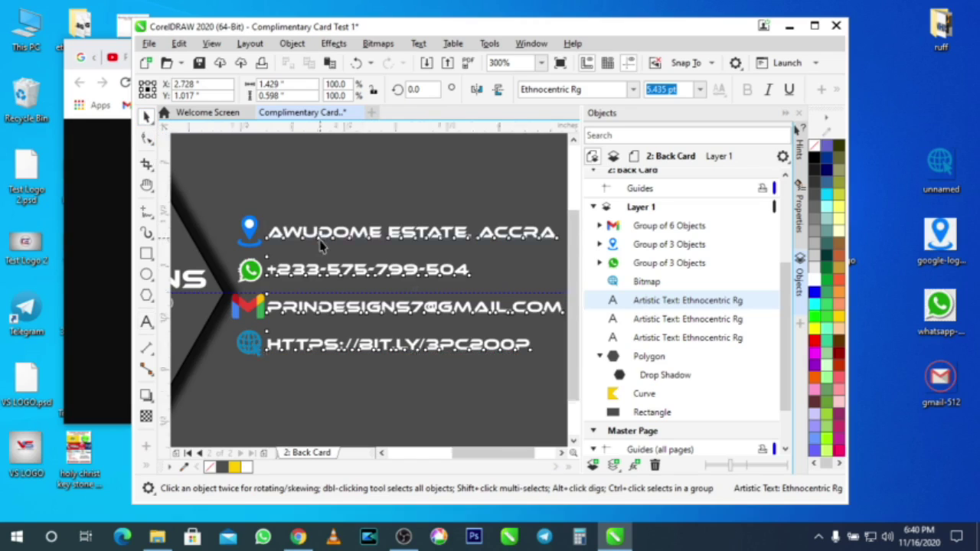
scroll(321, 244, down, 2)
click(477, 298)
scroll(390, 284, up, 2)
scroll(390, 284, down, 2)
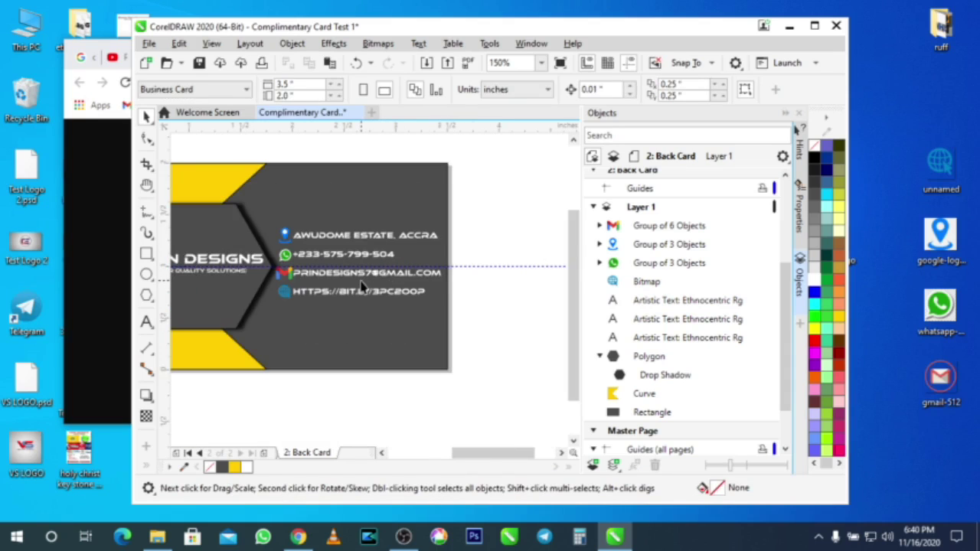
Step: Group the four contact icons with the contact text and move the block slightly lower
drag(515, 318, 242, 208)
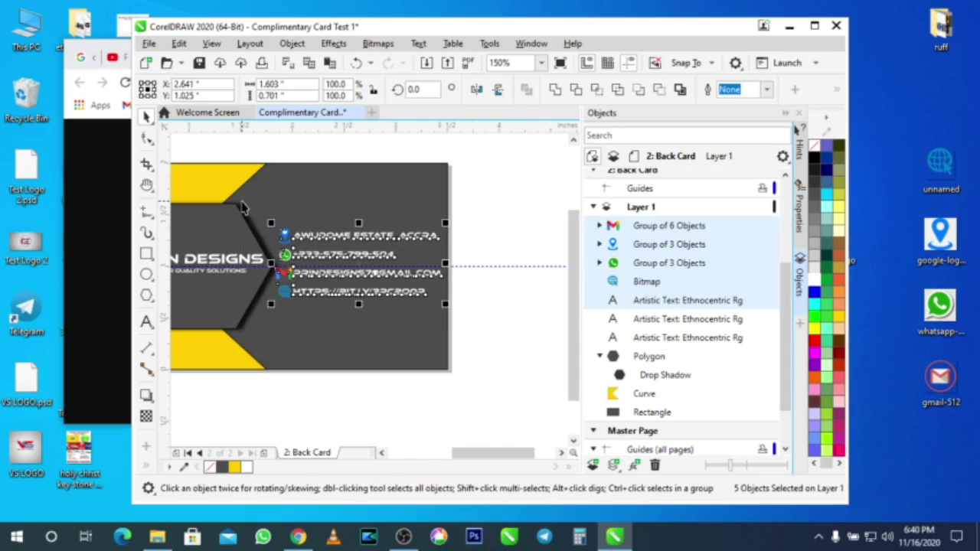
key(ctrl+g)
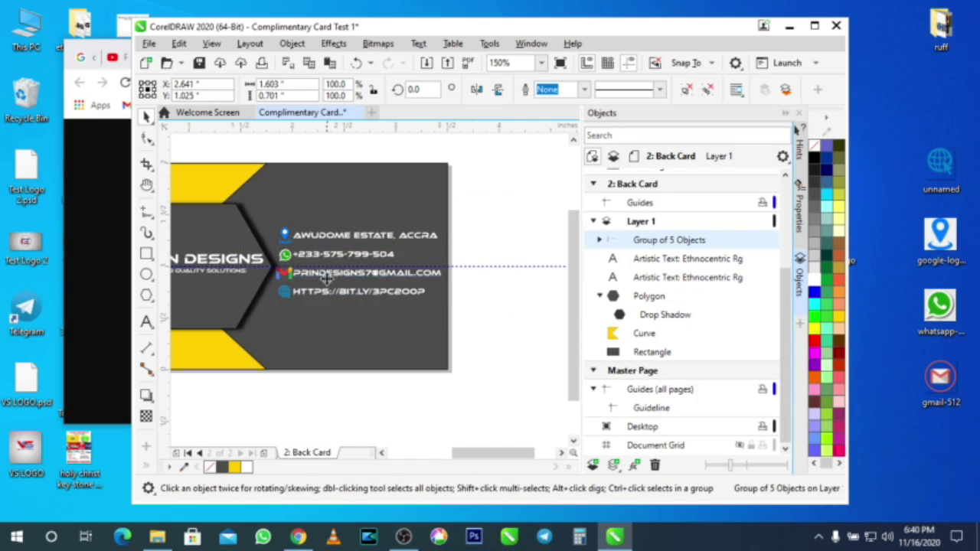
drag(328, 299, 330, 294)
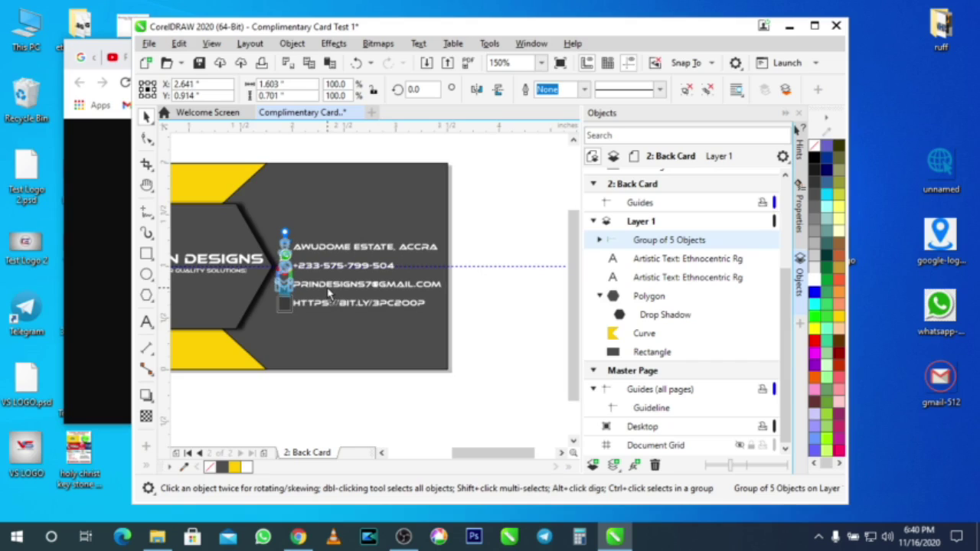
click(519, 314)
scroll(497, 310, down, 2)
scroll(337, 310, up, 2)
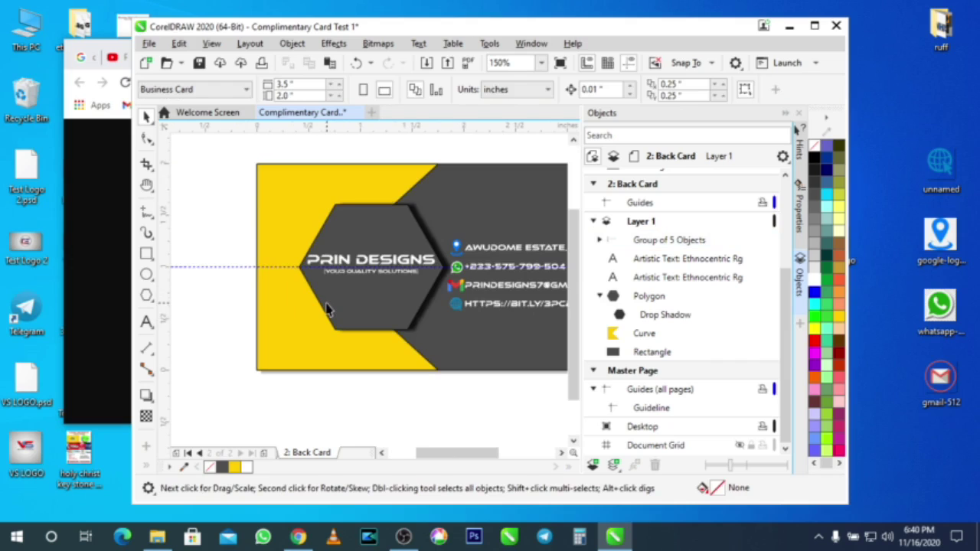
scroll(257, 200, up, 4)
scroll(253, 192, up, 3)
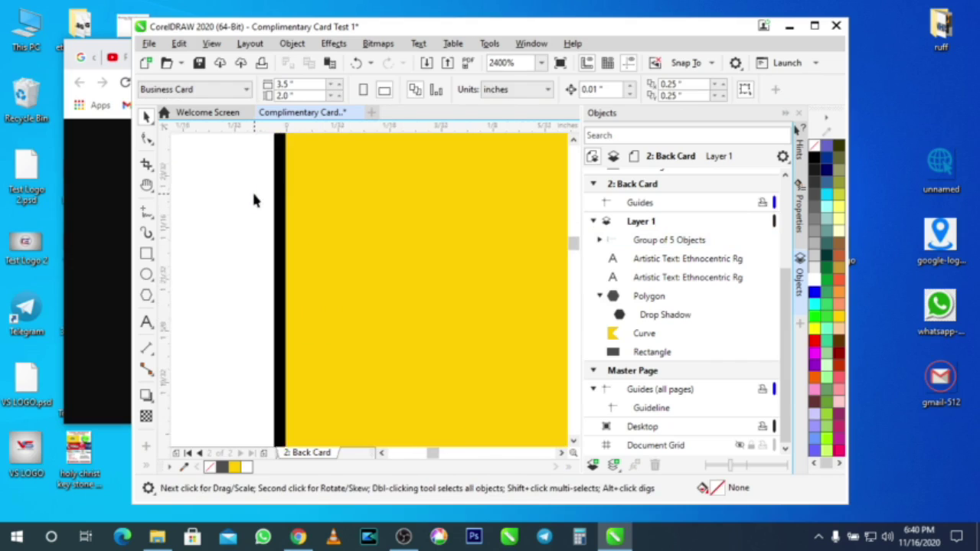
scroll(327, 231, down, 4)
scroll(327, 235, up, 1)
scroll(327, 235, down, 2)
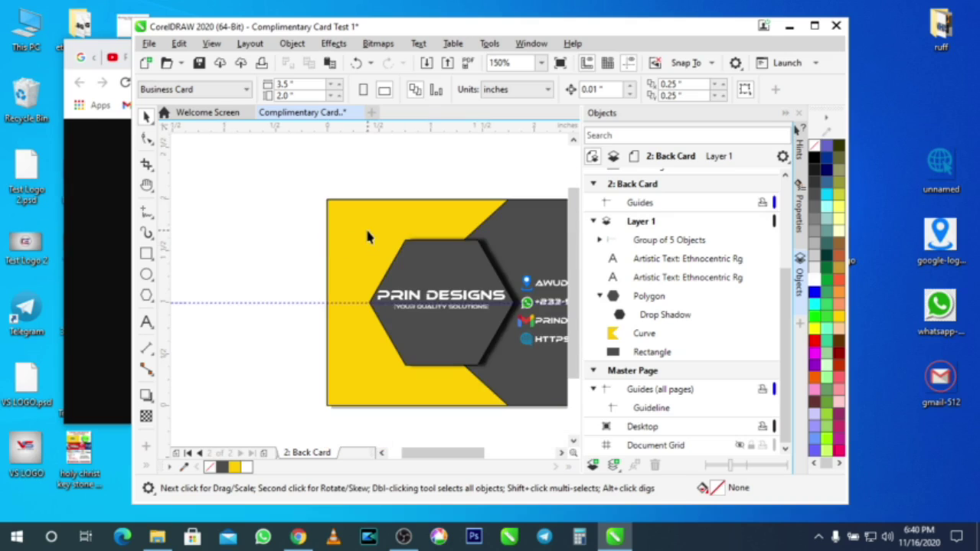
click(367, 232)
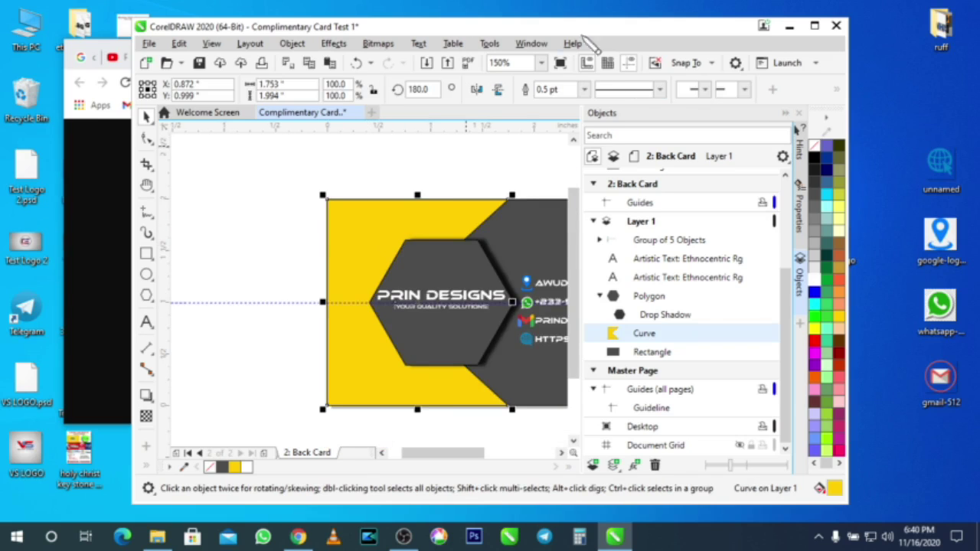
Step: Set Outline Width to None for the back card's yellow shape, dark background and hexagon
double_click(709, 28)
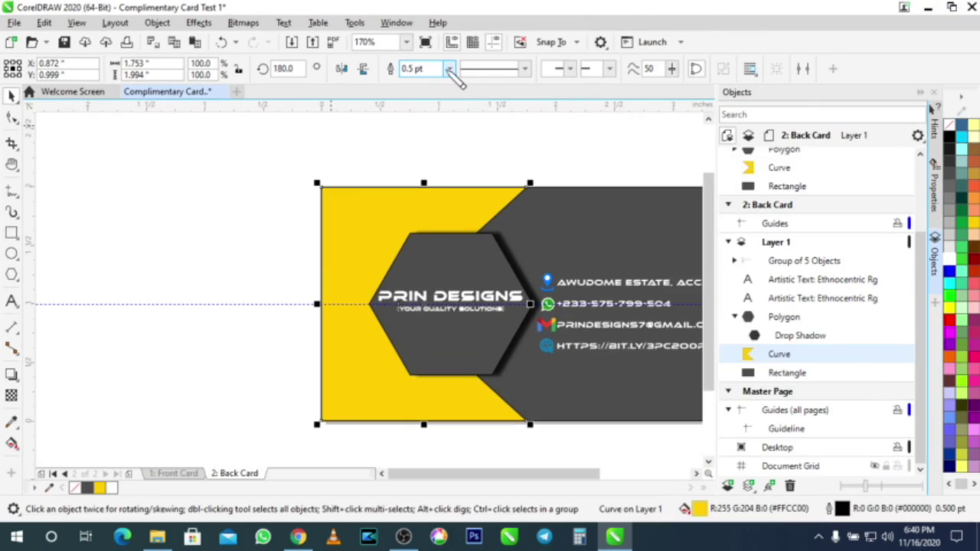
click(450, 69)
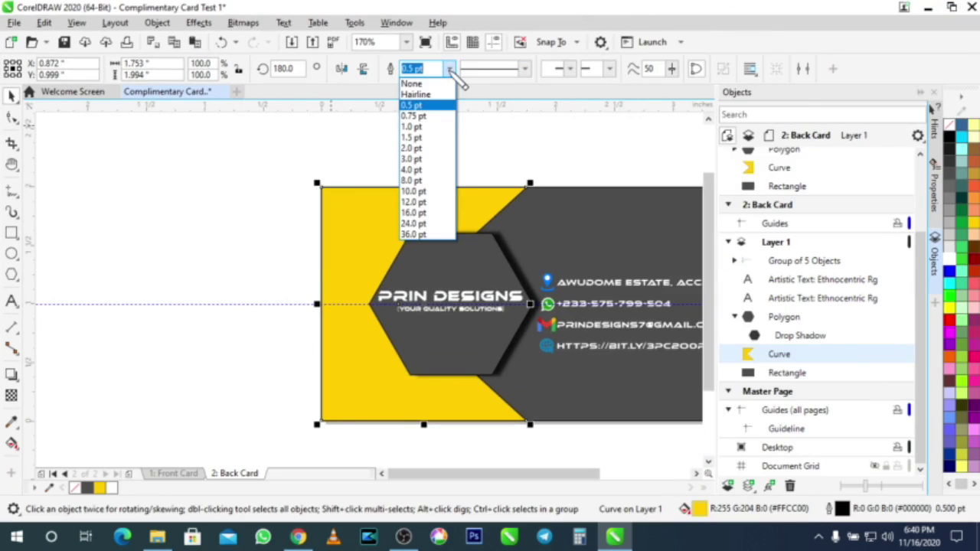
click(450, 85)
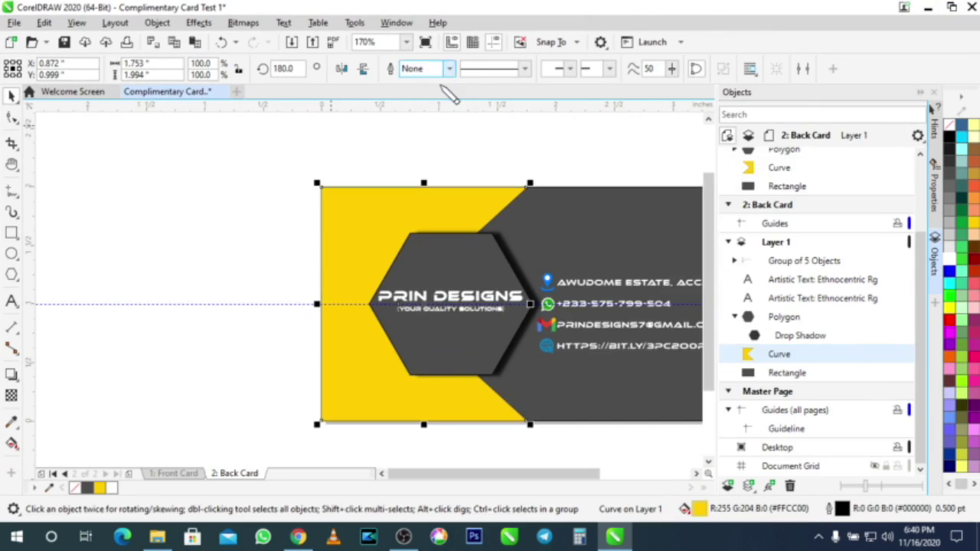
click(575, 226)
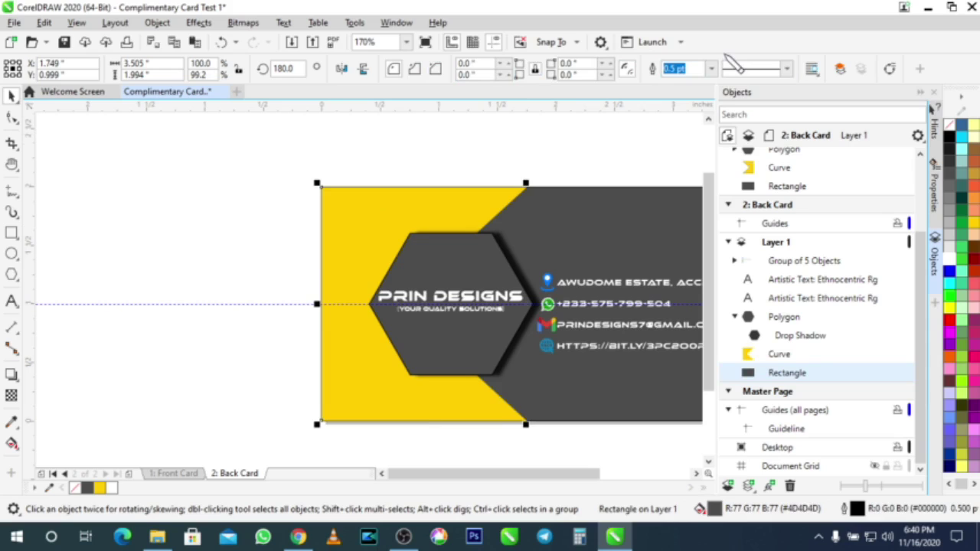
click(711, 68)
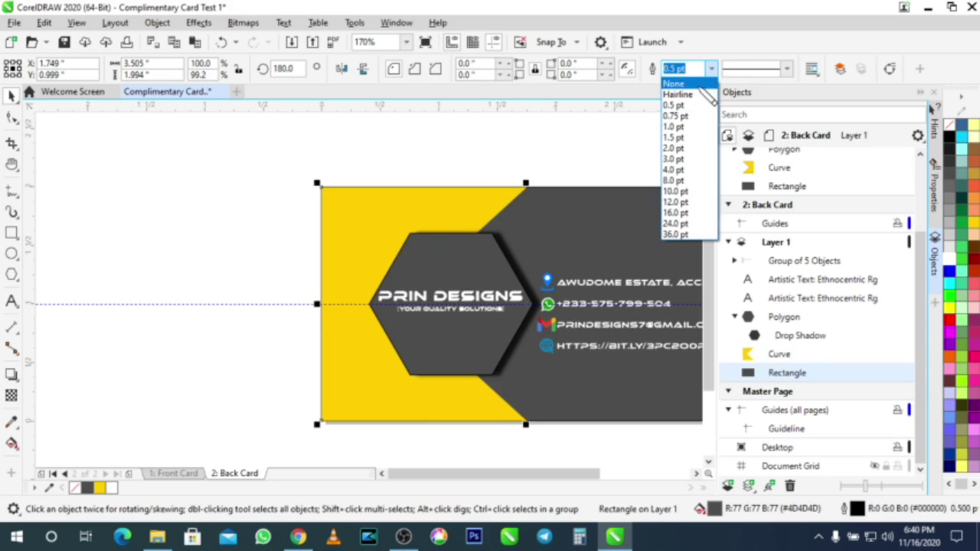
click(698, 78)
click(480, 264)
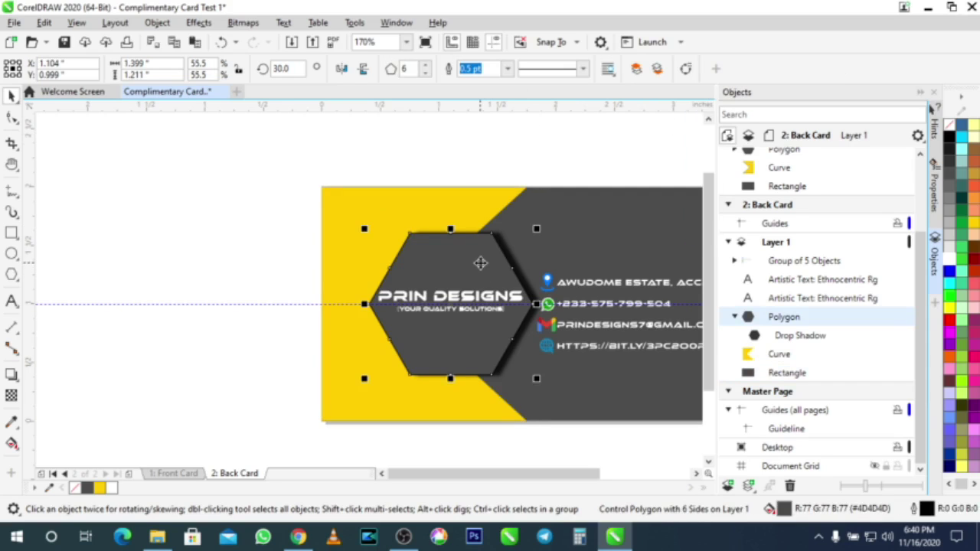
click(508, 69)
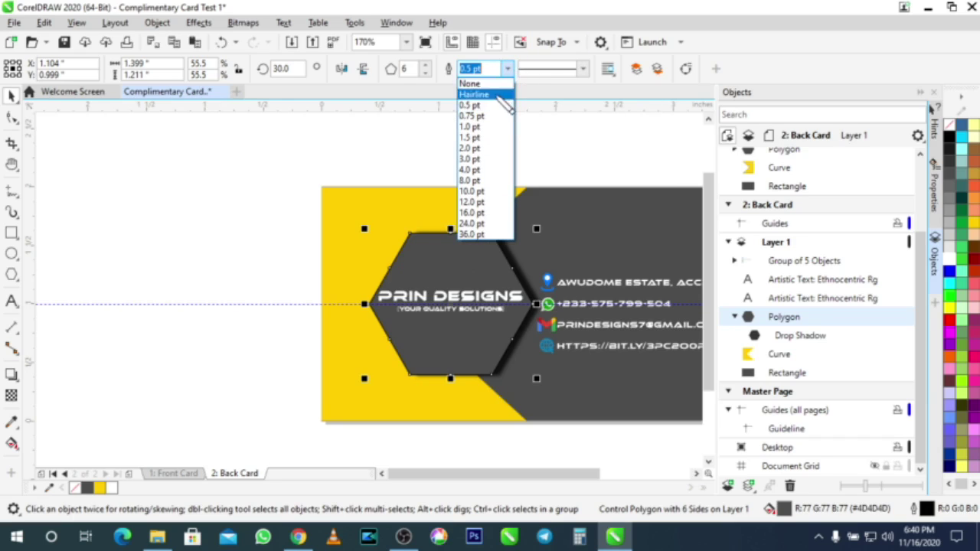
click(491, 84)
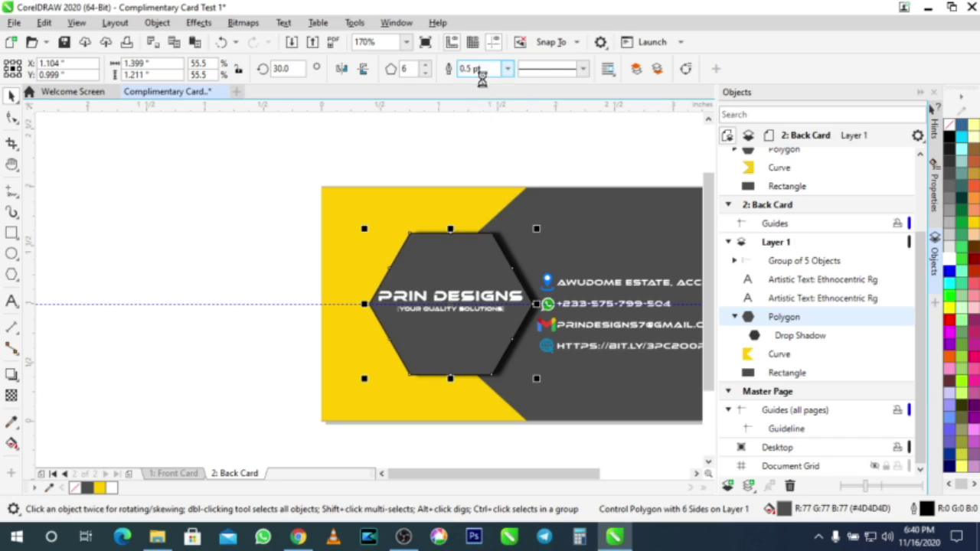
click(413, 151)
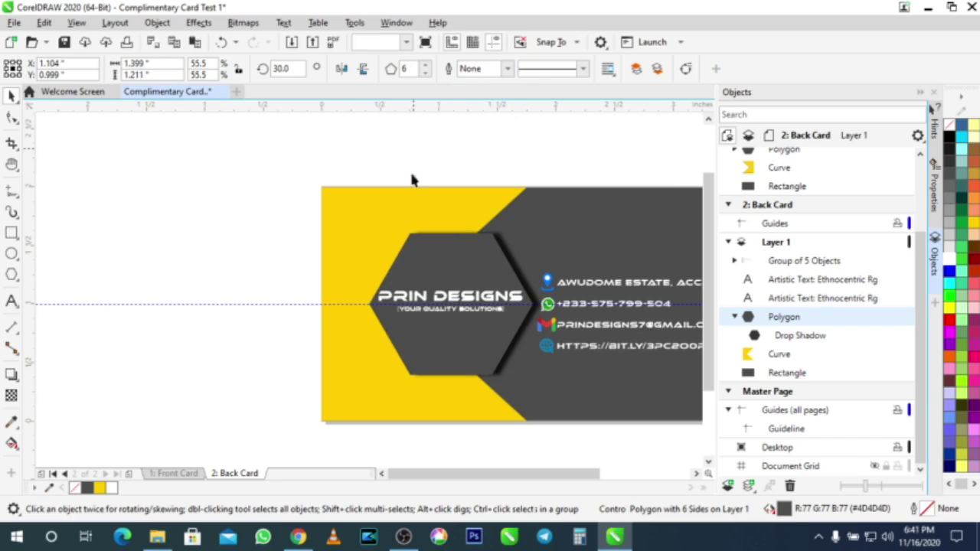
Step: On the Front Card page, set the dark background and yellow shape outlines to None
click(183, 473)
click(437, 239)
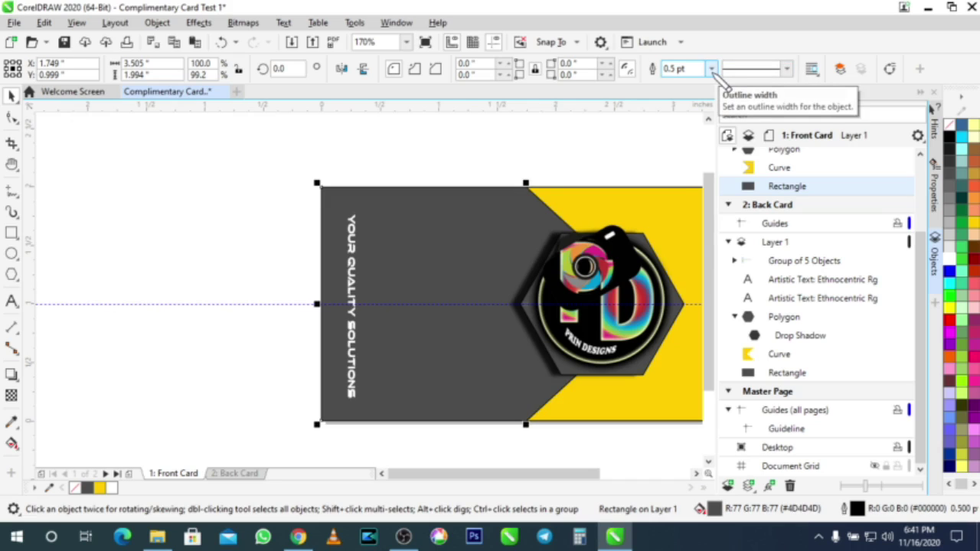
click(711, 69)
click(679, 82)
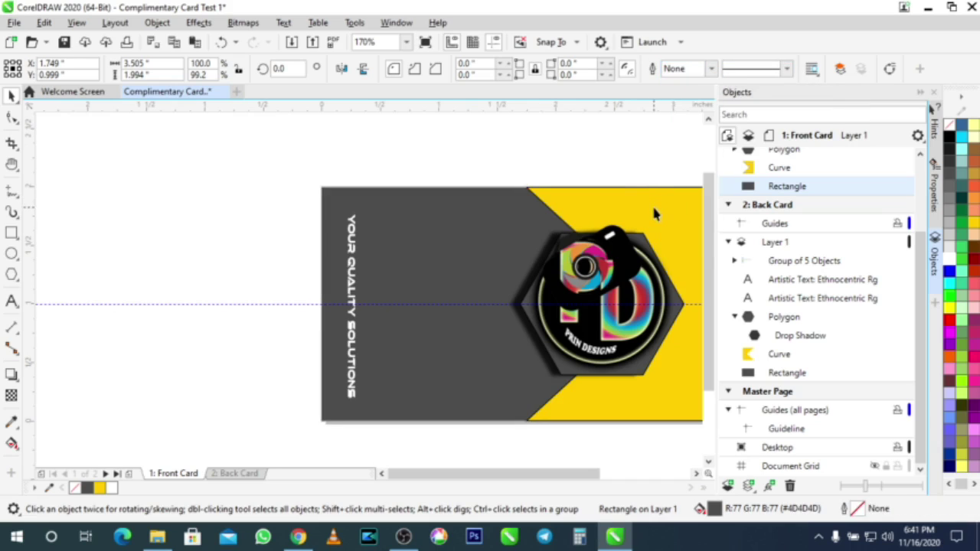
click(655, 213)
click(451, 69)
click(452, 81)
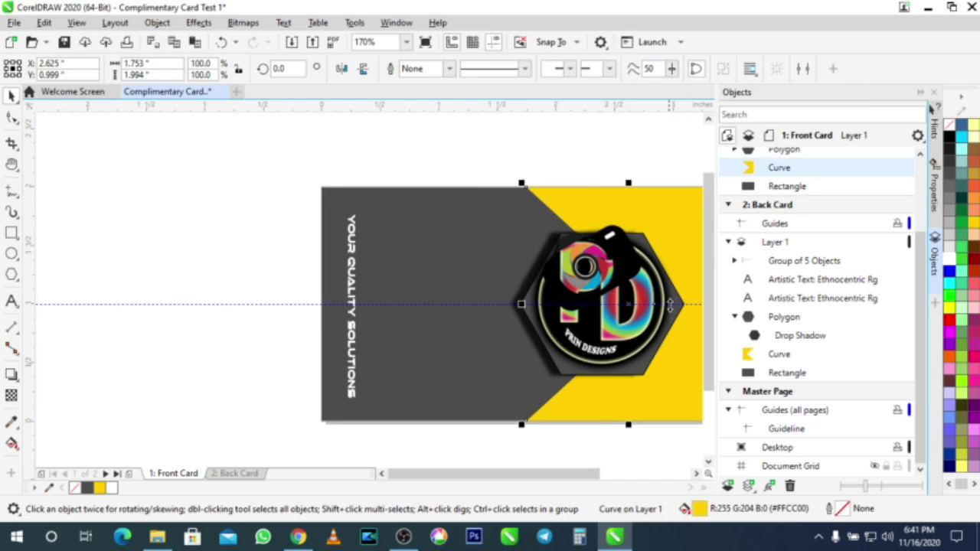
Step: Select the hexagon behind the logo and set its outline width to None
click(610, 334)
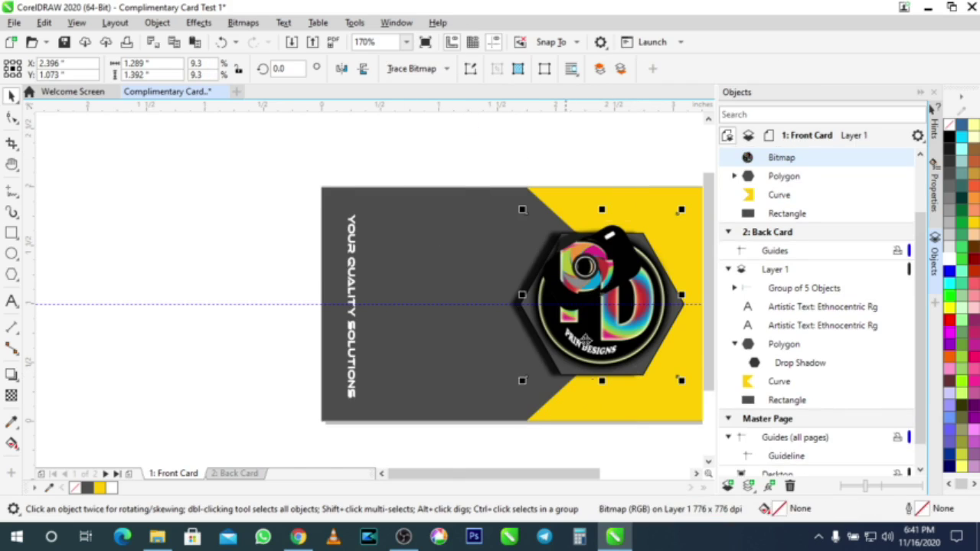
scroll(560, 279, up, 3)
click(488, 251)
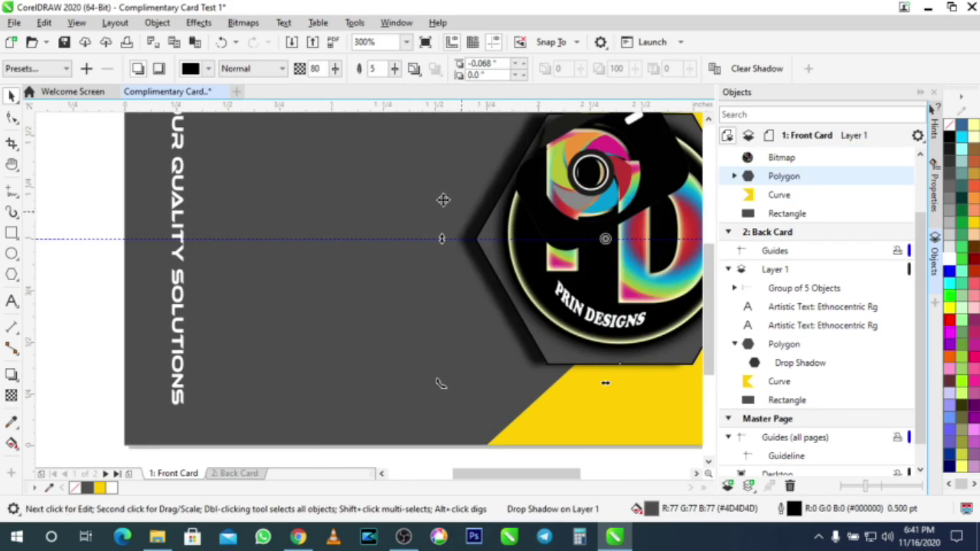
click(469, 231)
click(468, 231)
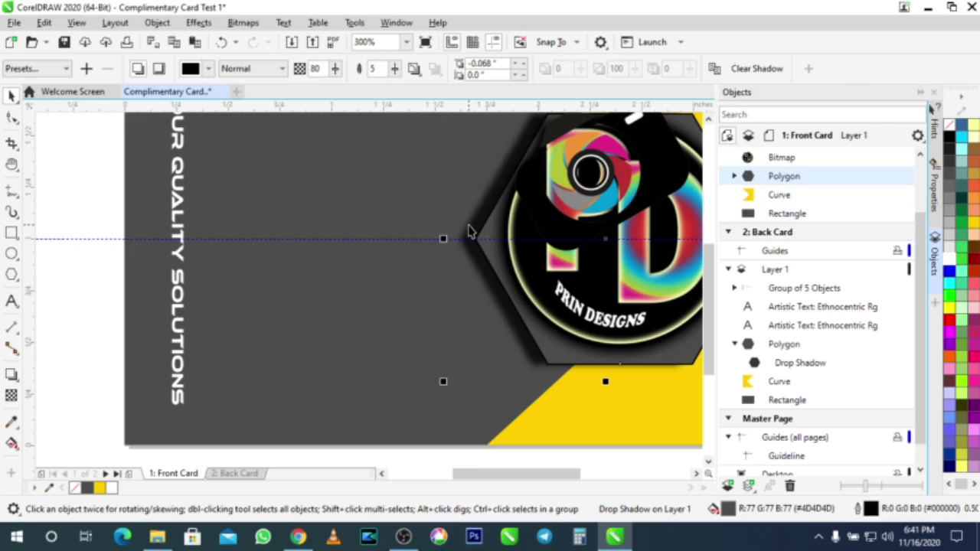
scroll(469, 230, down, 2)
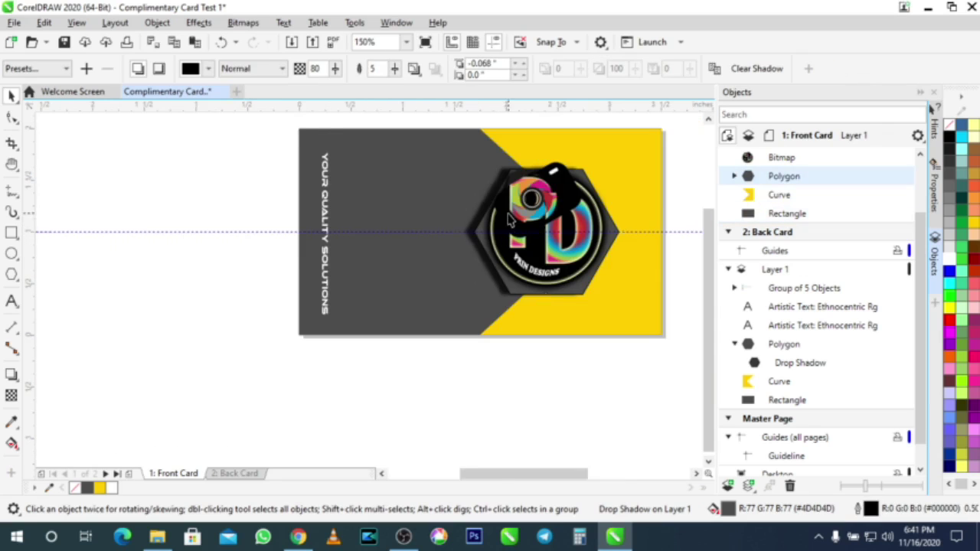
scroll(508, 219, up, 4)
scroll(495, 246, down, 4)
click(576, 371)
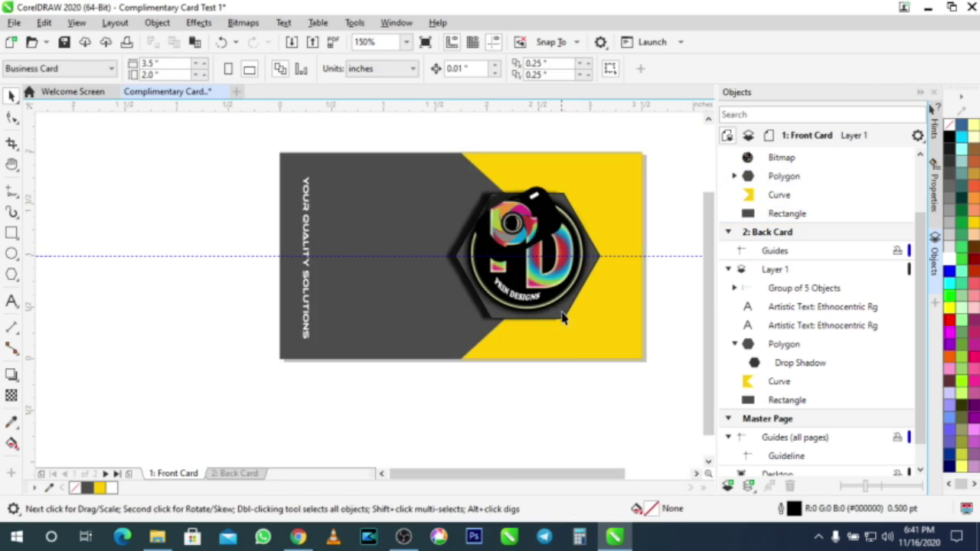
click(566, 318)
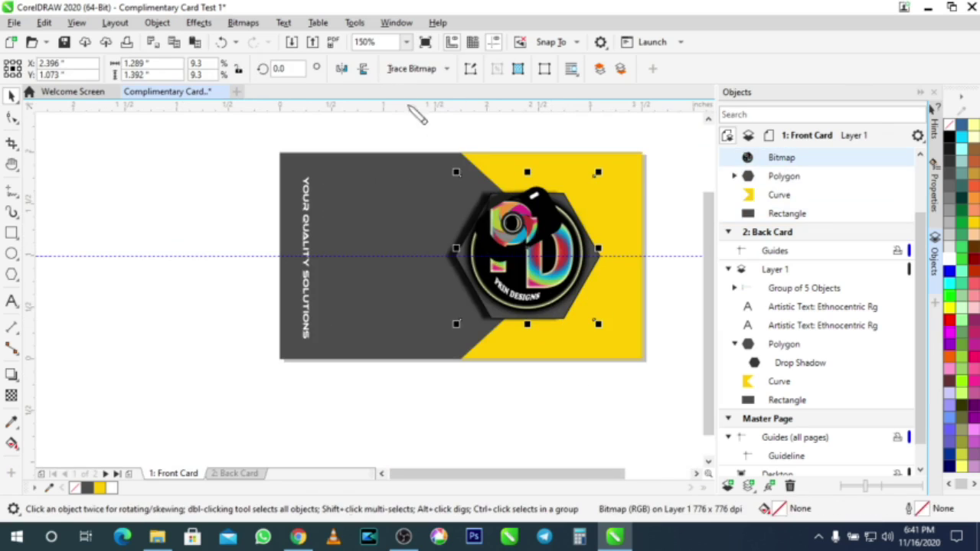
scroll(622, 291, up, 4)
click(524, 191)
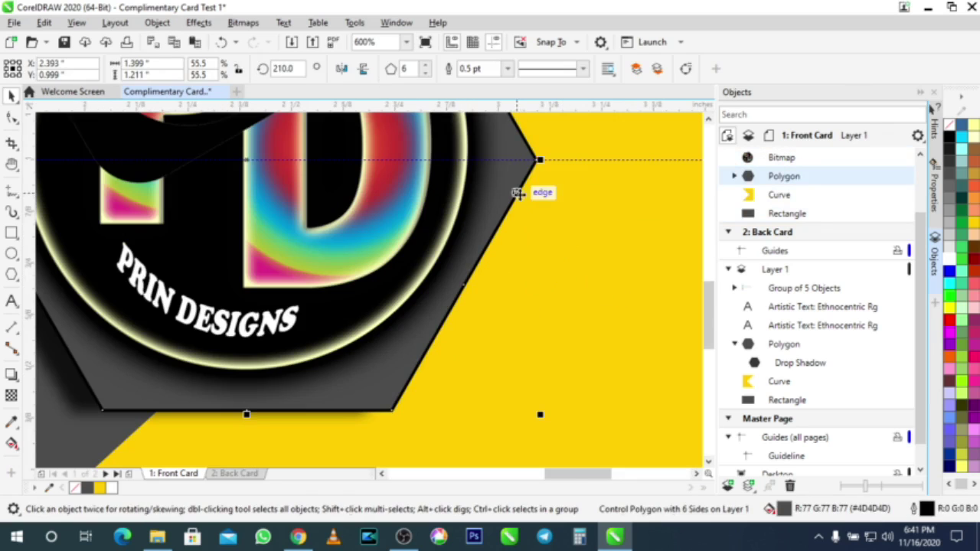
click(508, 69)
click(471, 80)
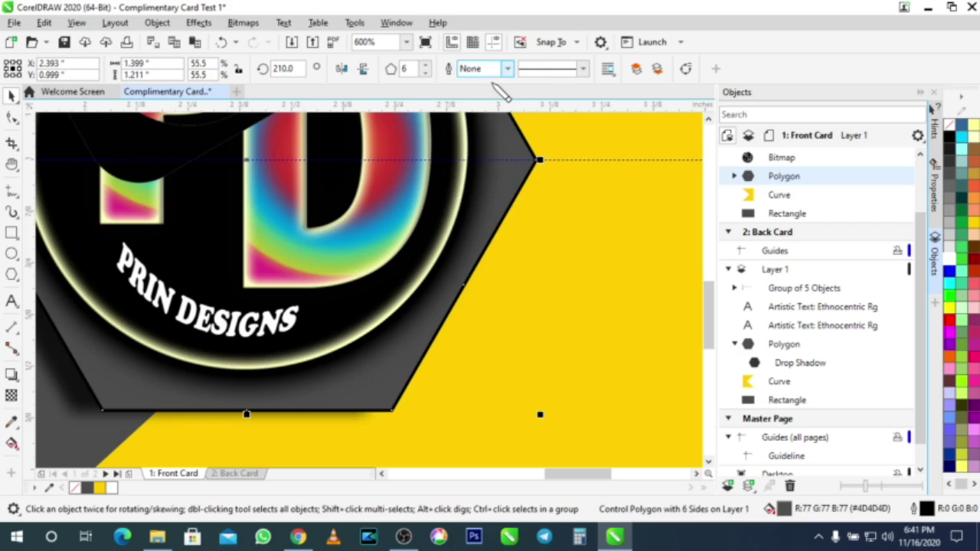
scroll(507, 214, down, 4)
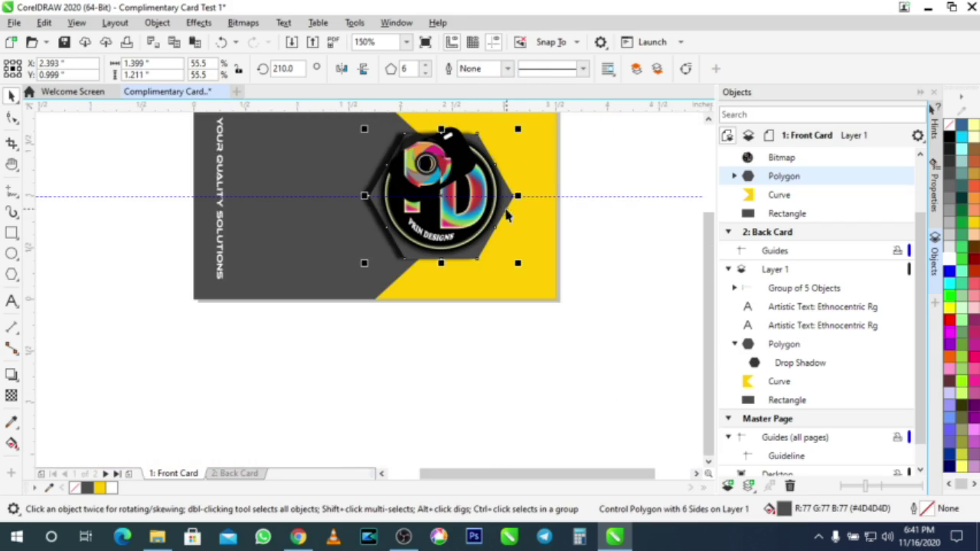
click(610, 242)
scroll(602, 224, up, 2)
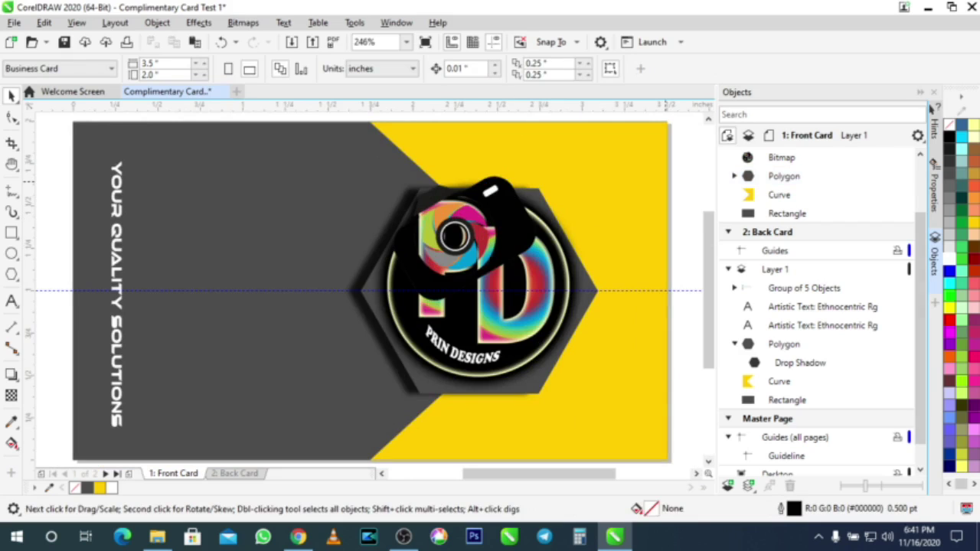
scroll(515, 184, down, 3)
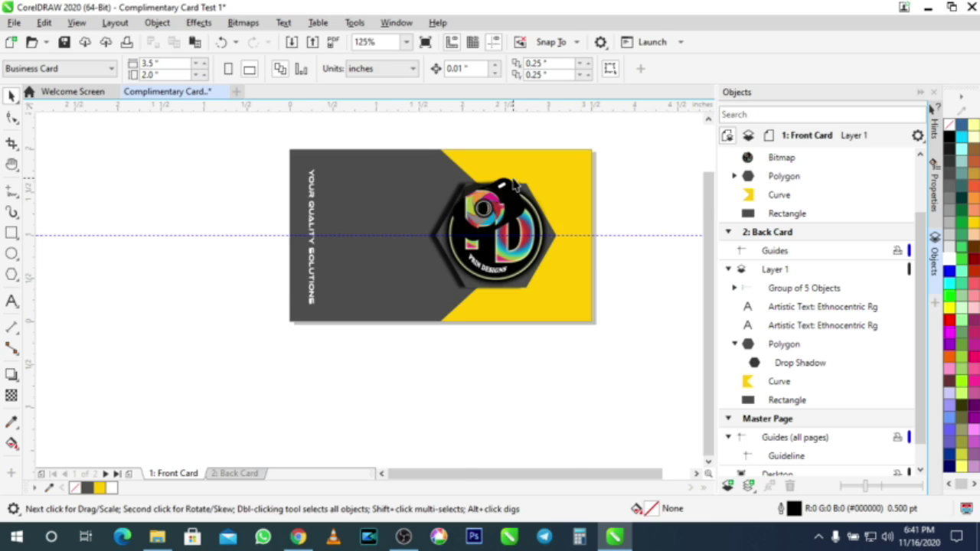
scroll(514, 184, up, 3)
scroll(515, 184, down, 3)
Step: Create a new A4 document (210 × 297 mm) named 'Complimentary Card Final'
click(237, 92)
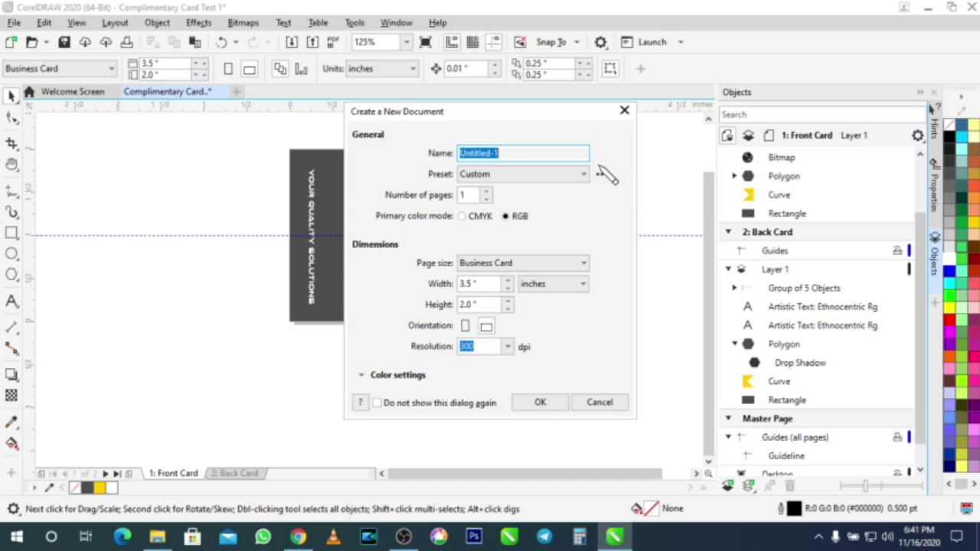
text(Complimentary Card Final)
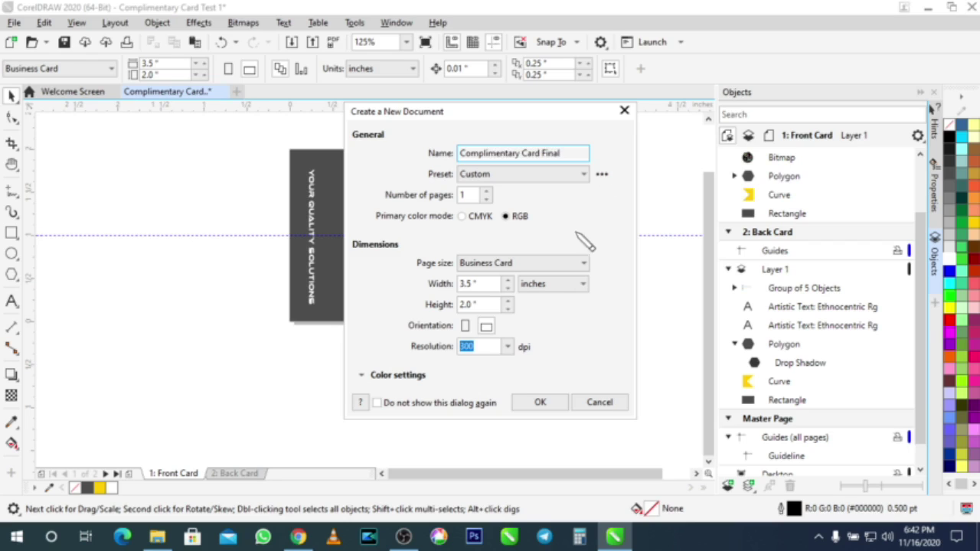
click(548, 268)
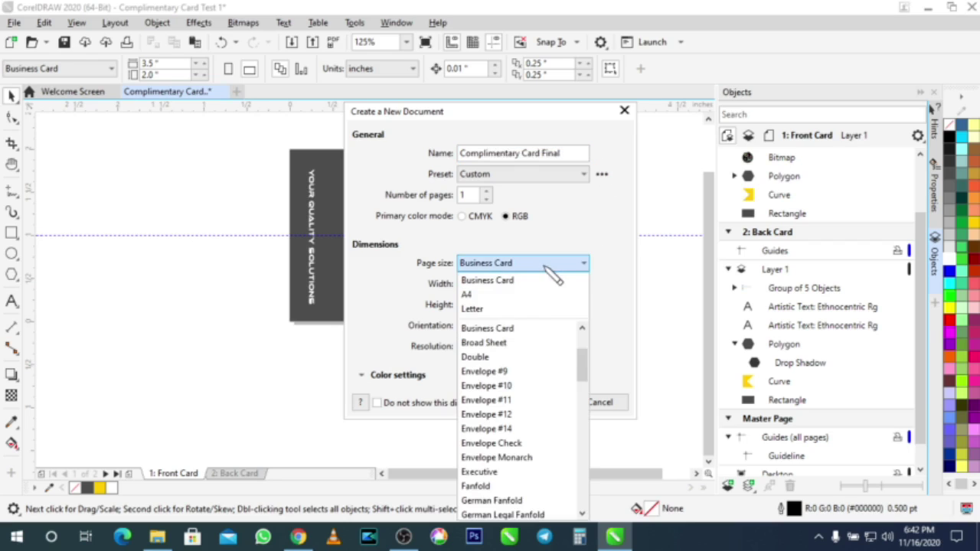
click(532, 295)
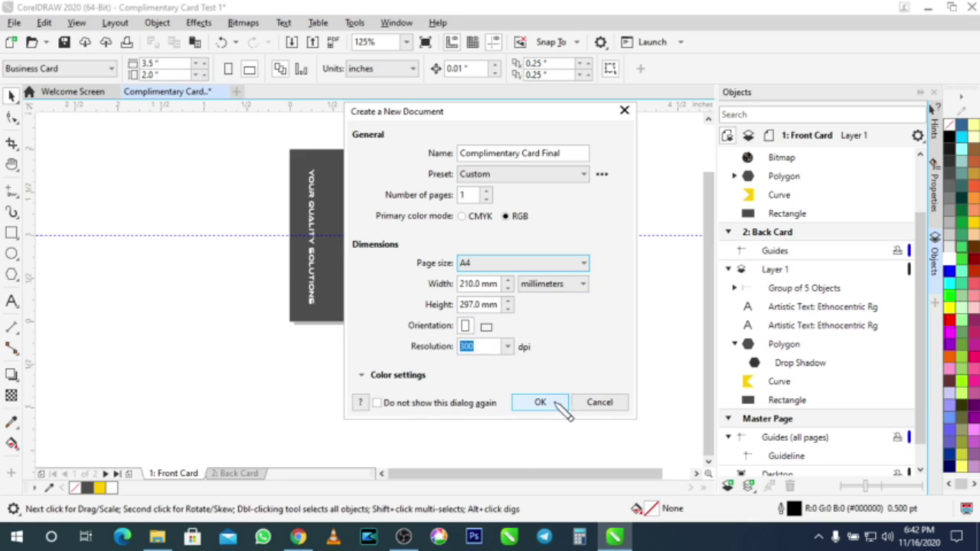
click(552, 402)
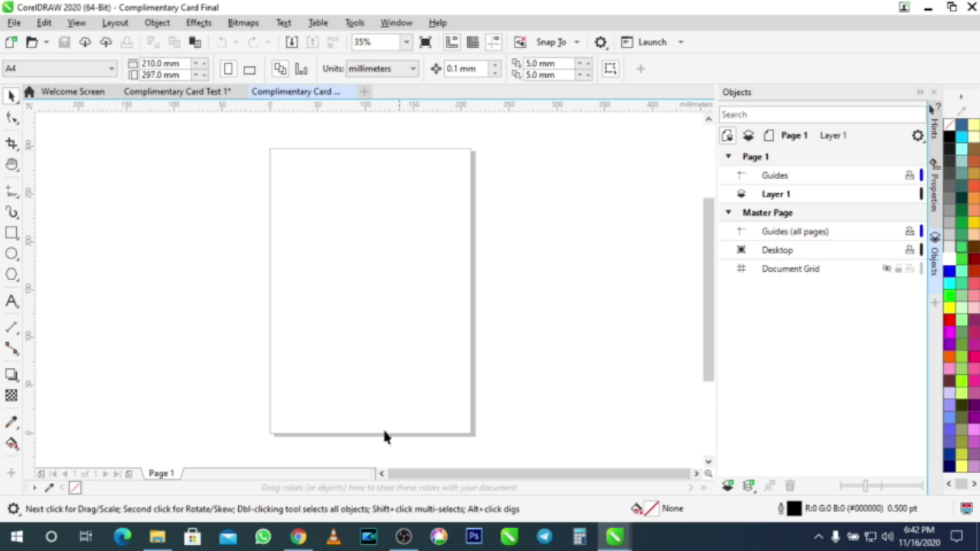
Step: Paste the front card from Test 1 into the Final document's top-left corner
click(183, 95)
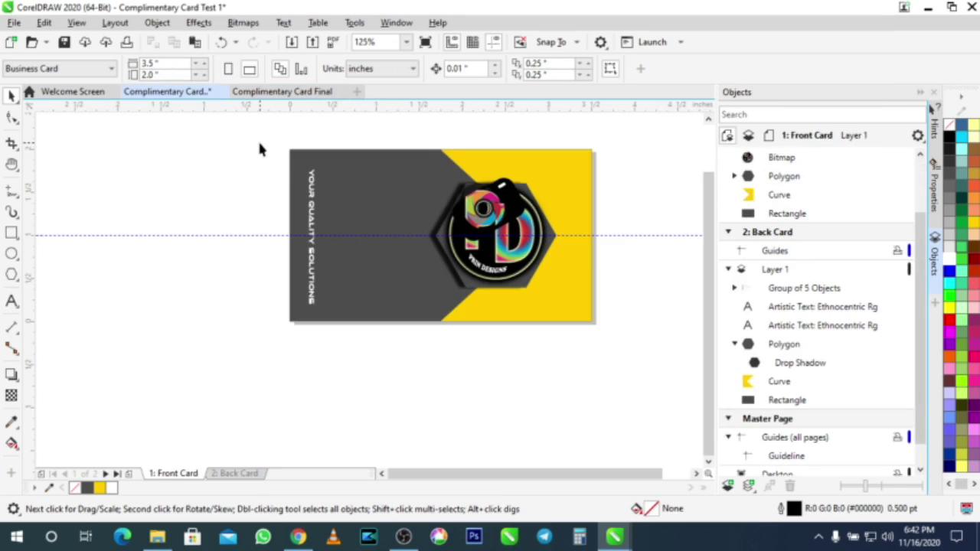
key(ctrl+a)
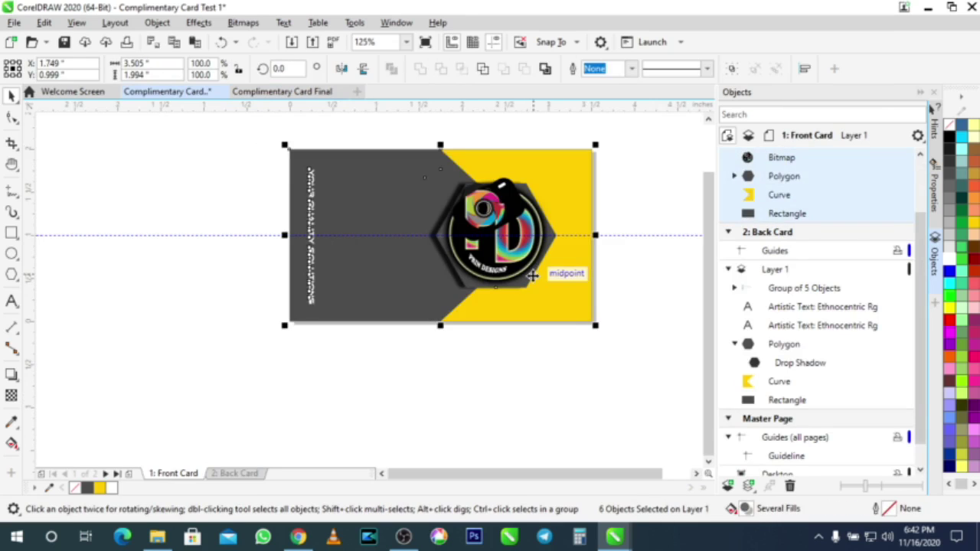
click(282, 92)
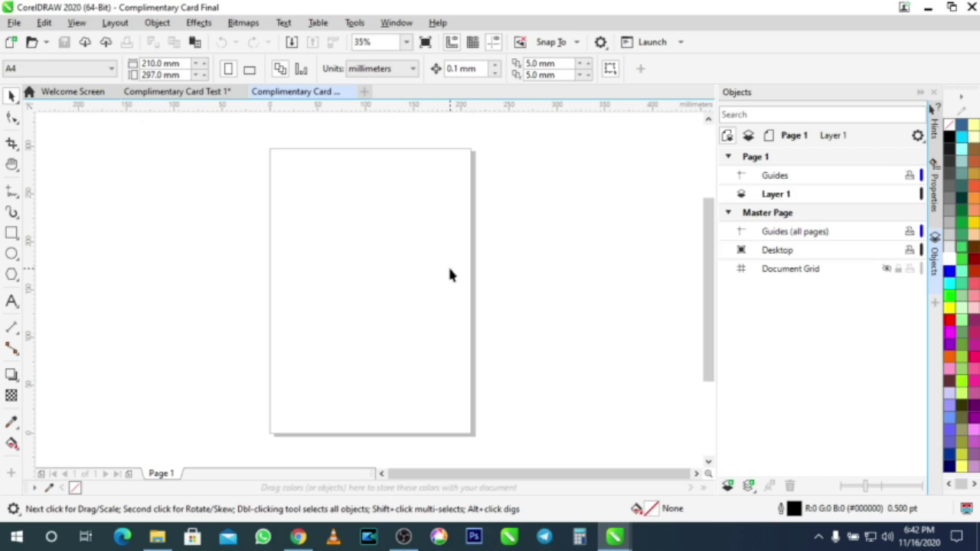
key(ctrl+v)
drag(393, 284, 331, 175)
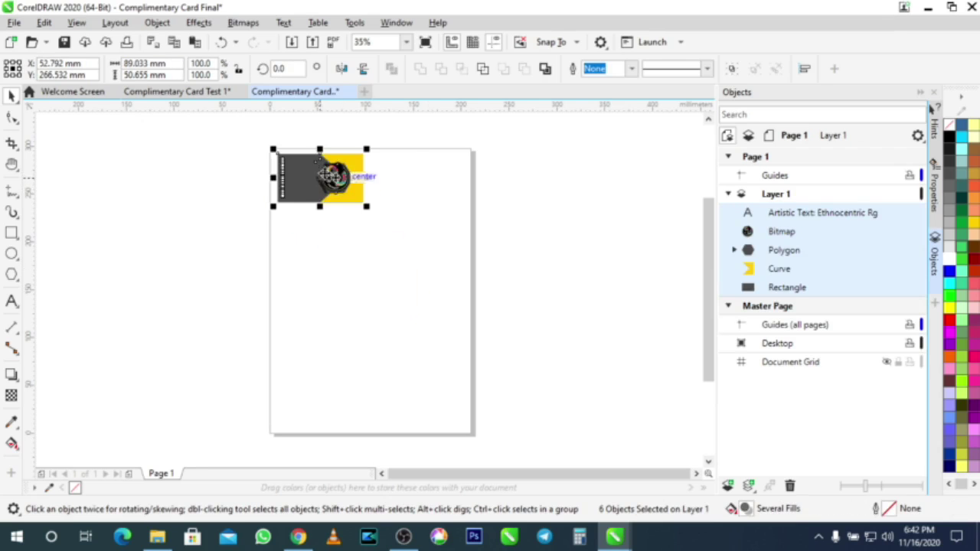
Step: Copy the back card from Test 1, paste and group it, and place it top-right
click(162, 99)
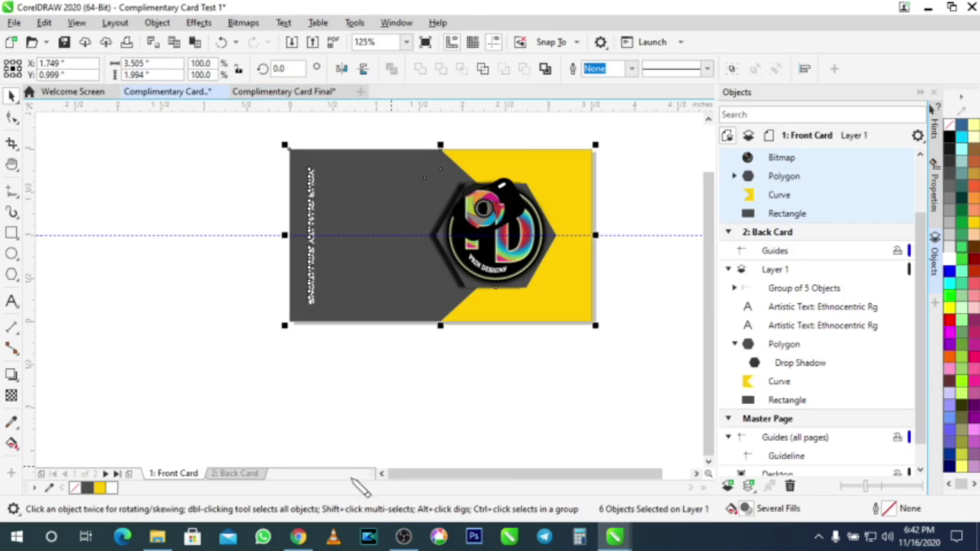
click(235, 475)
key(ctrl+a)
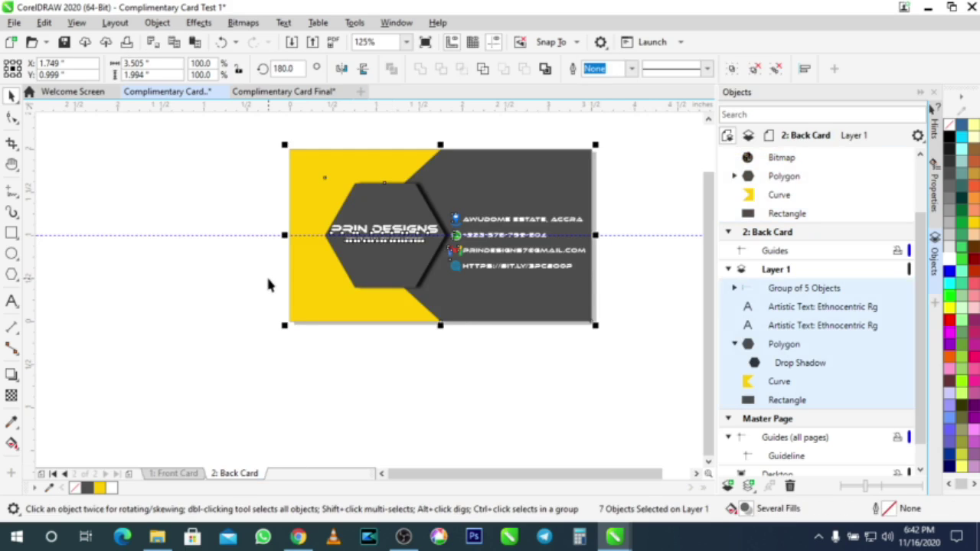
click(309, 98)
click(425, 290)
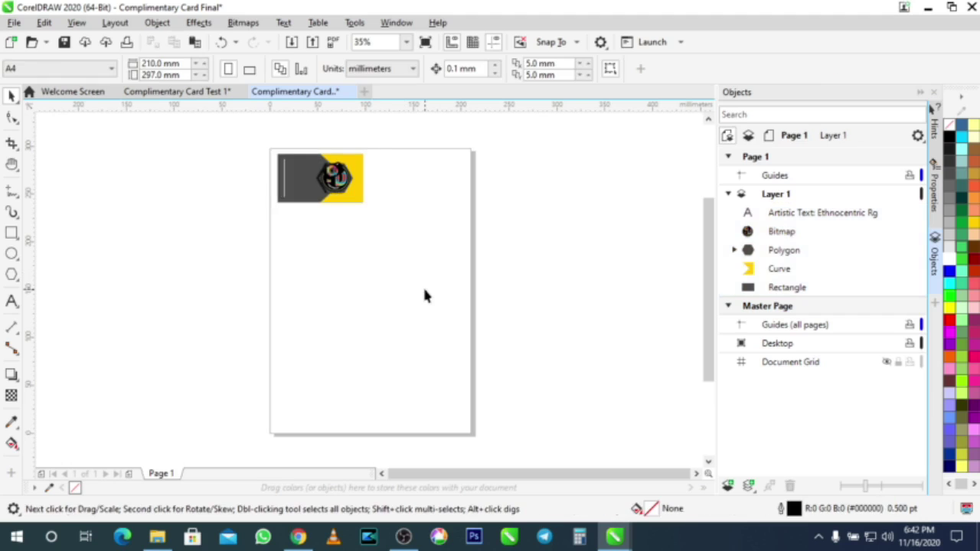
key(ctrl+v)
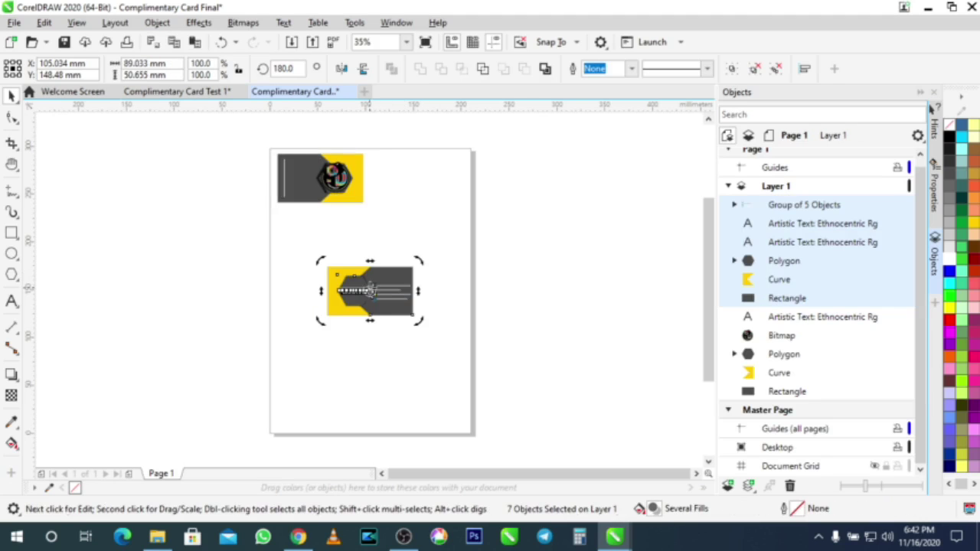
click(399, 322)
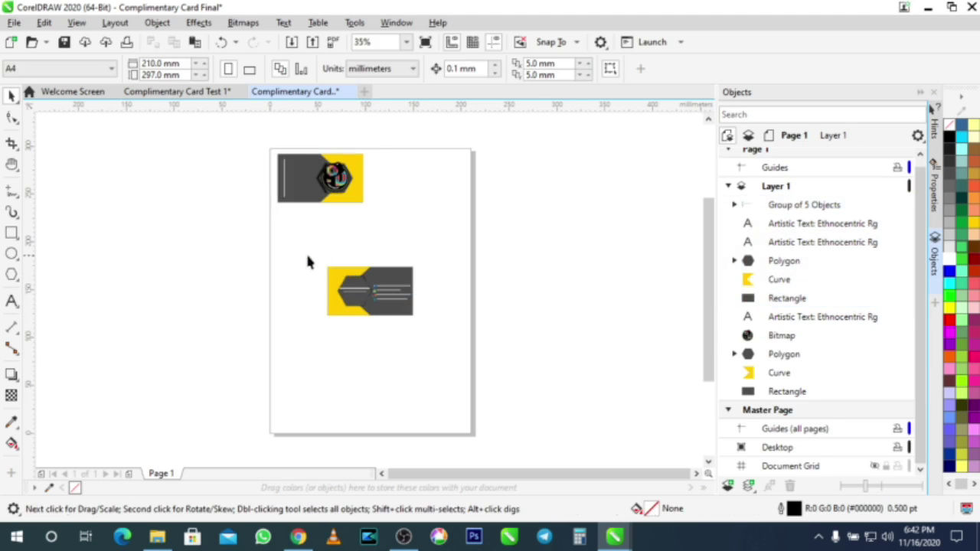
click(368, 291)
drag(298, 247, 501, 350)
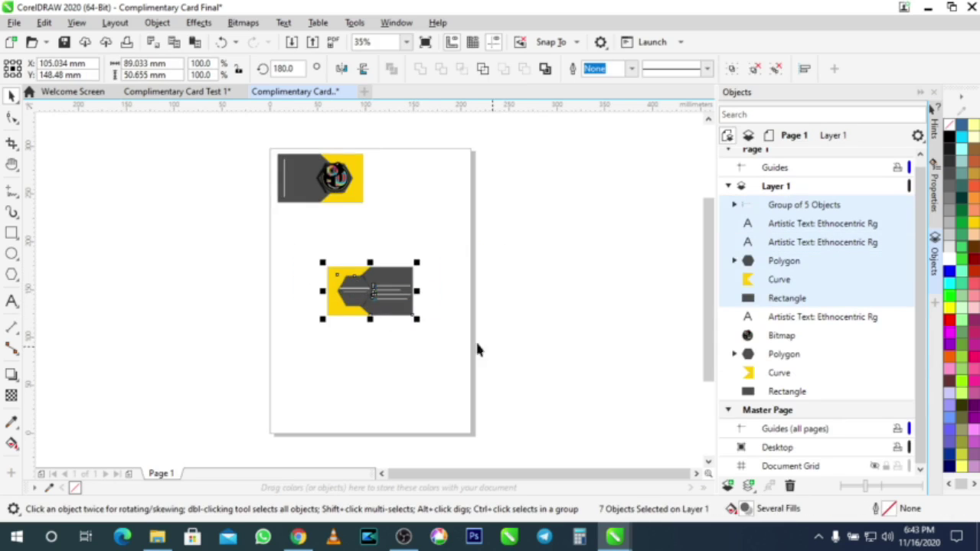
key(ctrl+g)
drag(376, 295, 422, 177)
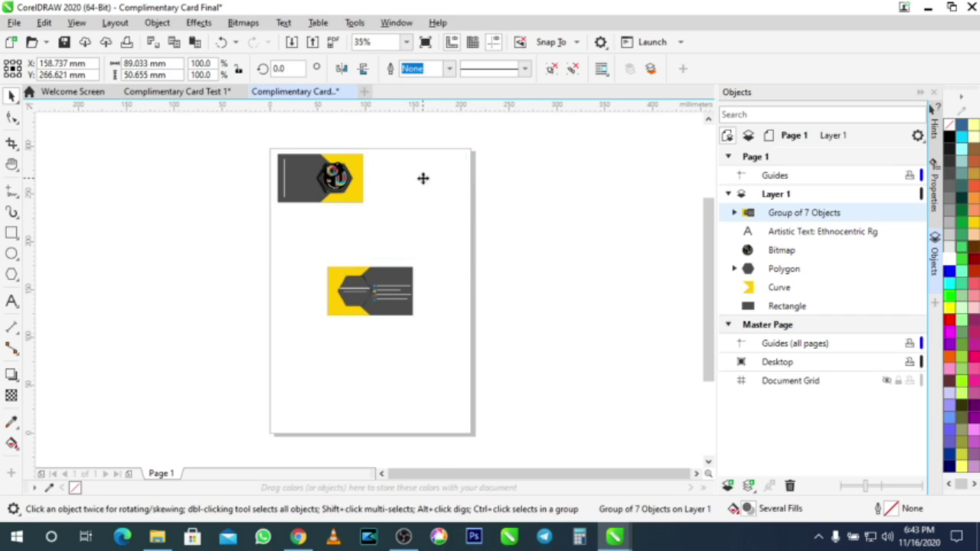
Step: Add a horizontal guideline along the cards' top edge
scroll(376, 160, up, 3)
scroll(349, 145, up, 4)
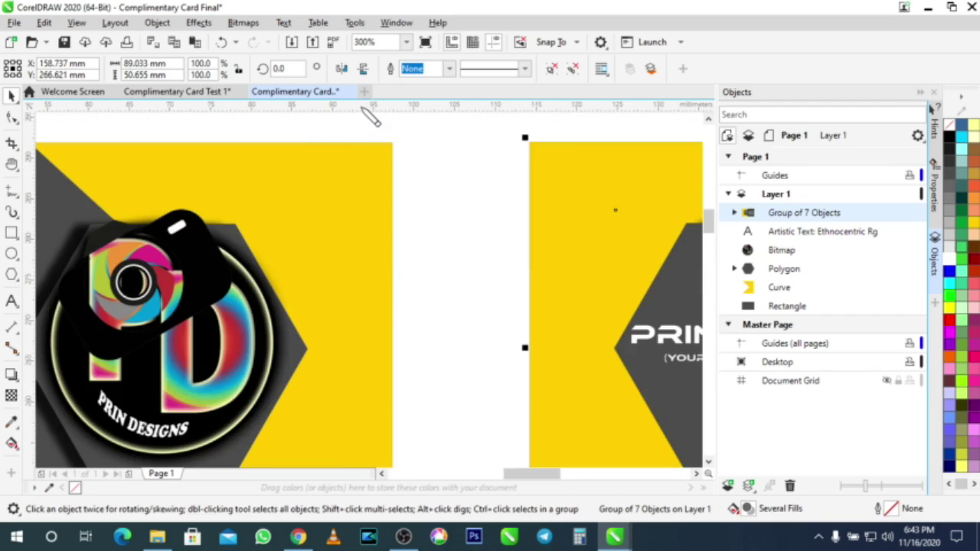
drag(364, 108, 357, 140)
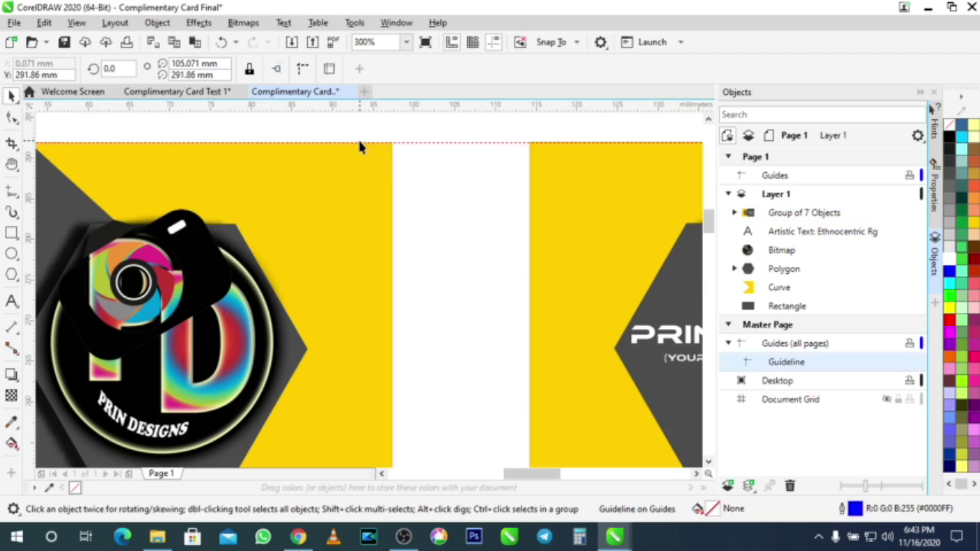
scroll(455, 130, up, 2)
scroll(456, 137, down, 4)
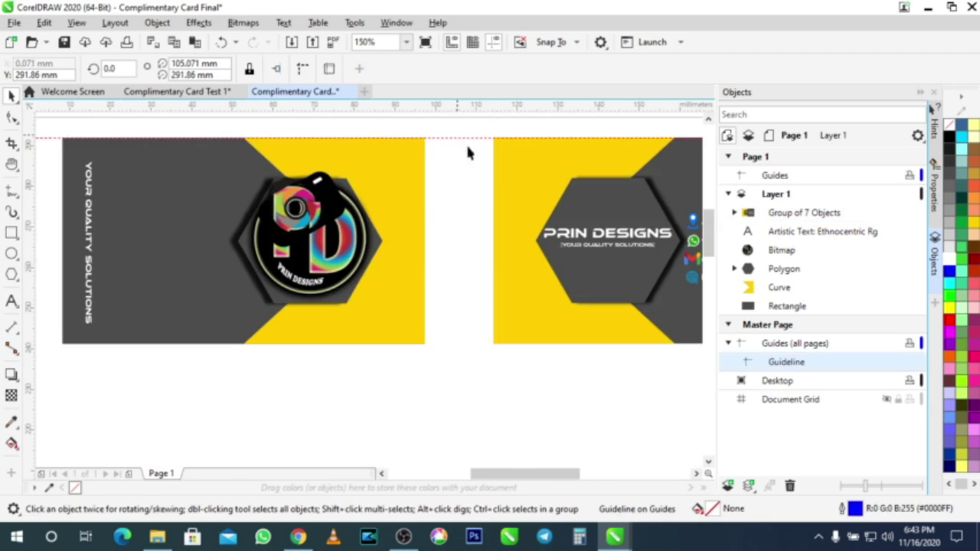
click(547, 159)
scroll(511, 148, up, 4)
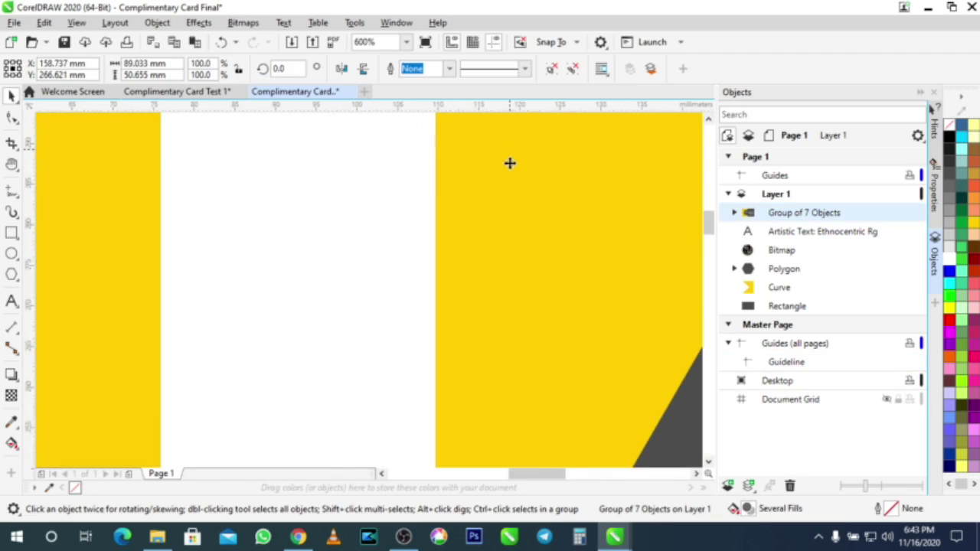
scroll(510, 161, down, 2)
scroll(581, 206, down, 1)
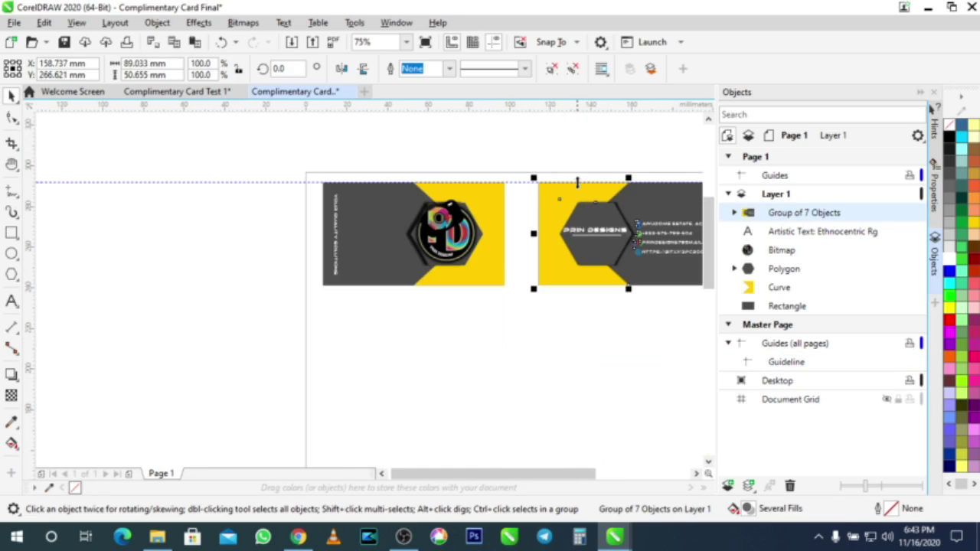
scroll(580, 183, up, 4)
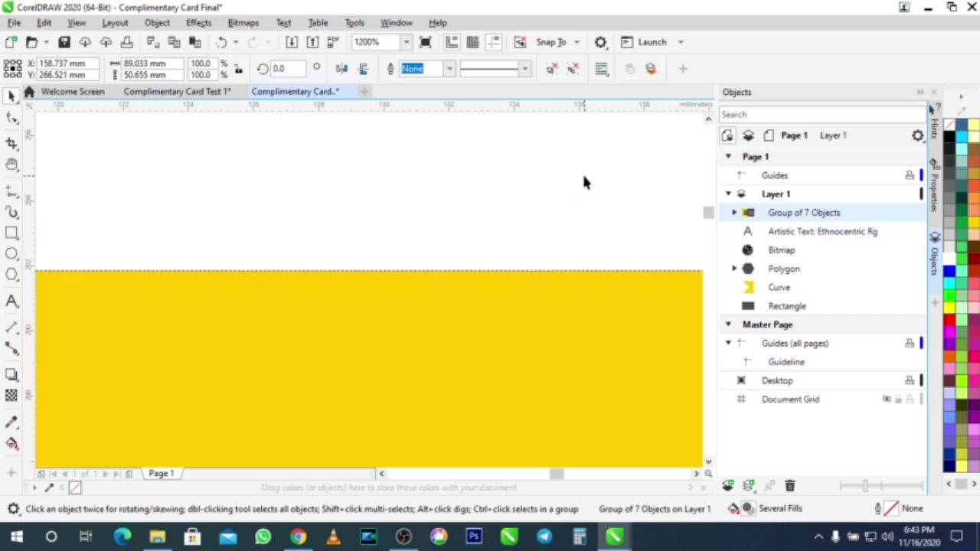
scroll(536, 258, down, 4)
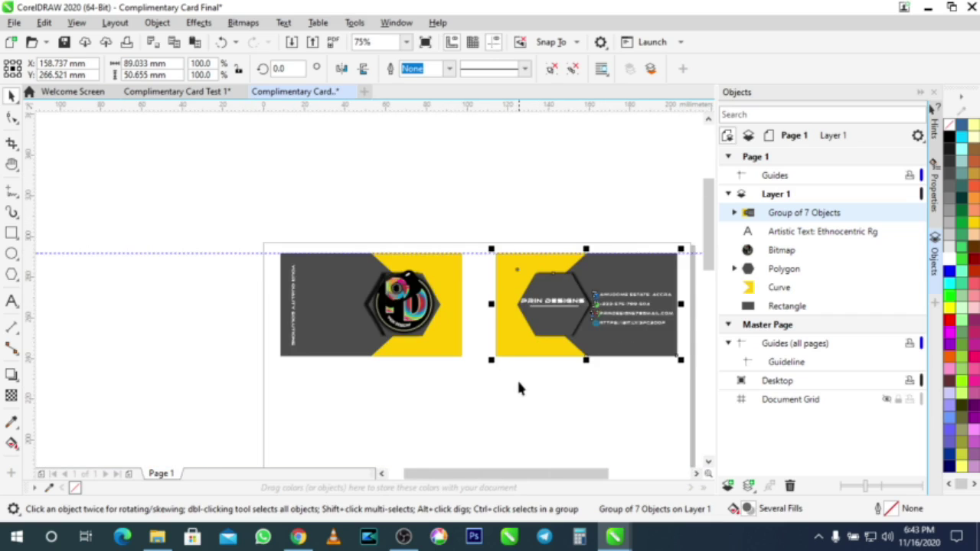
click(519, 393)
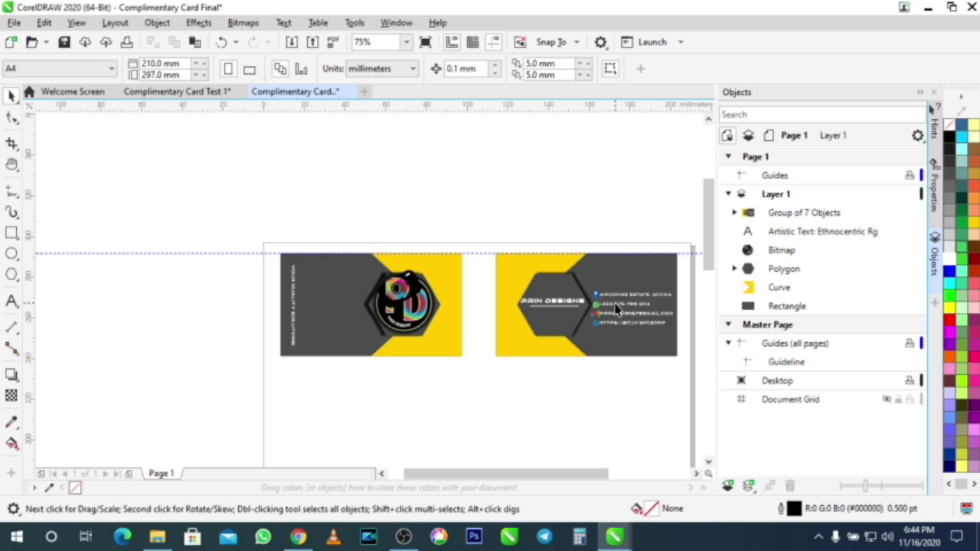
Step: Group the front and back cards into a single unit
scroll(616, 311, down, 1)
scroll(616, 311, up, 1)
drag(234, 240, 679, 394)
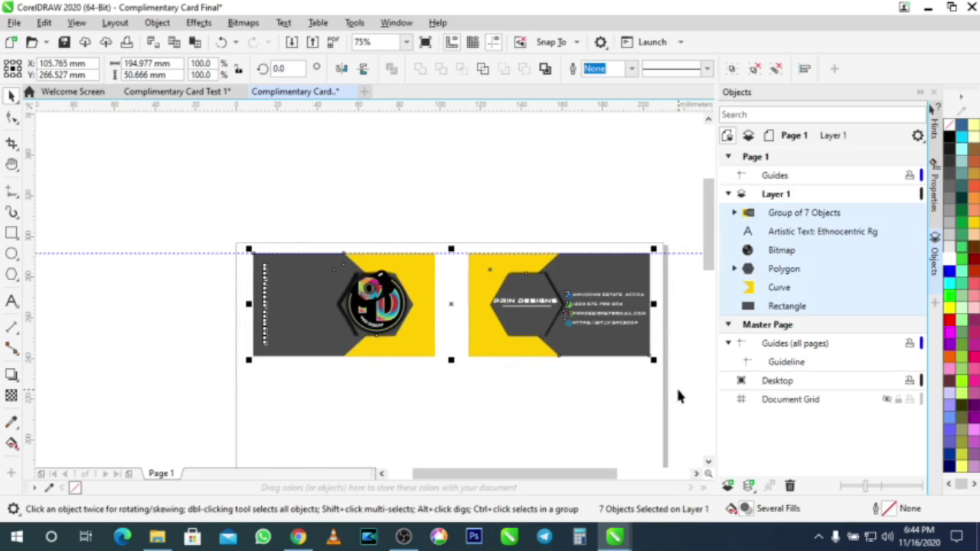
key(ctrl+g)
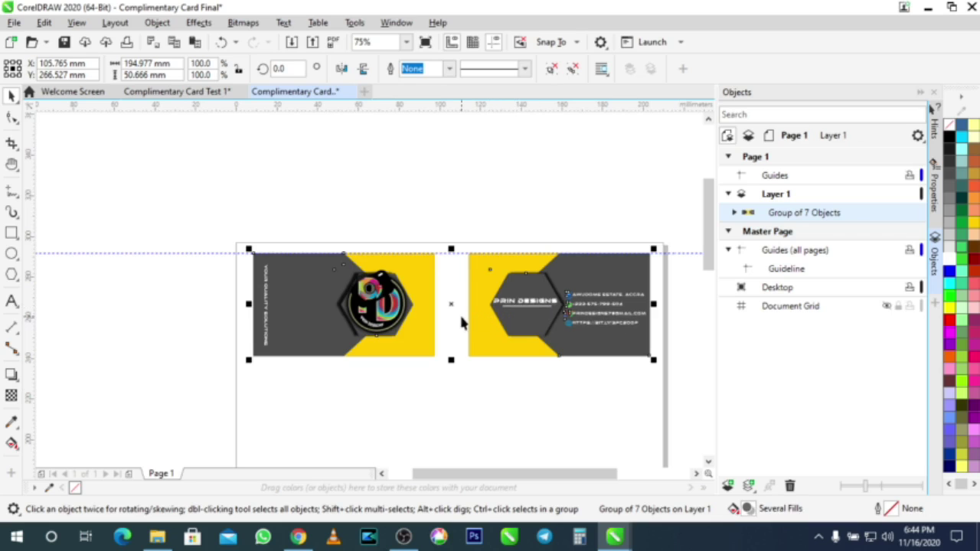
Step: Copy the card pair into a second row below, then drag-copy both rows downward
drag(447, 302, 449, 407)
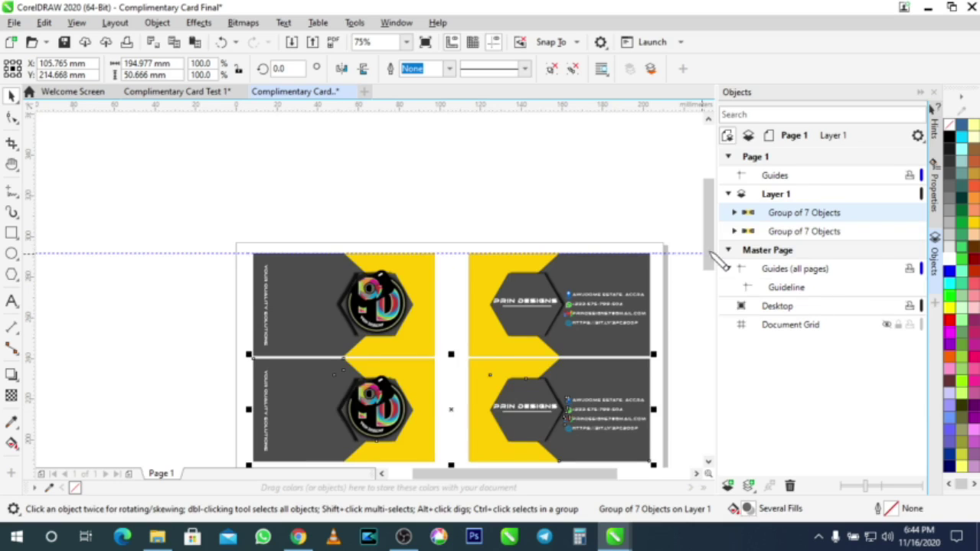
drag(712, 264, 720, 295)
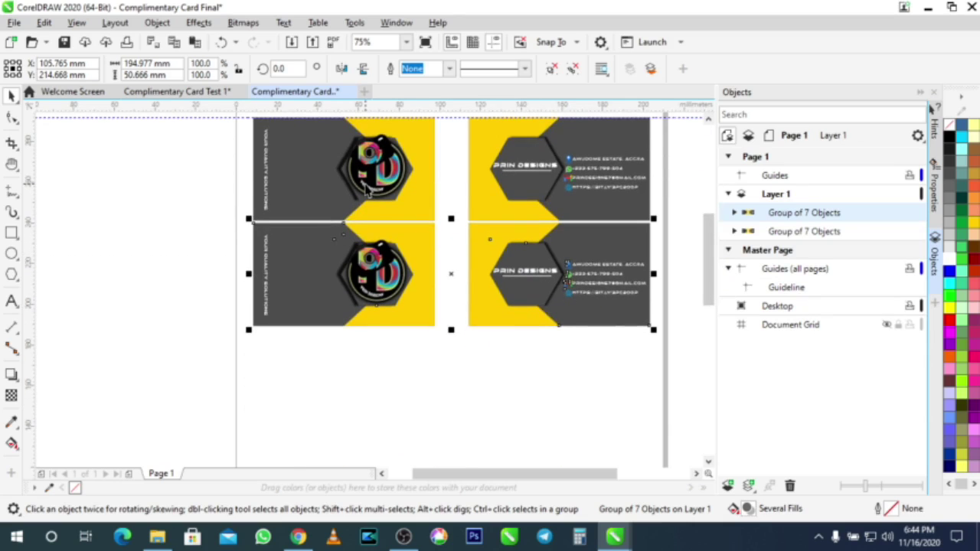
shift+click(366, 190)
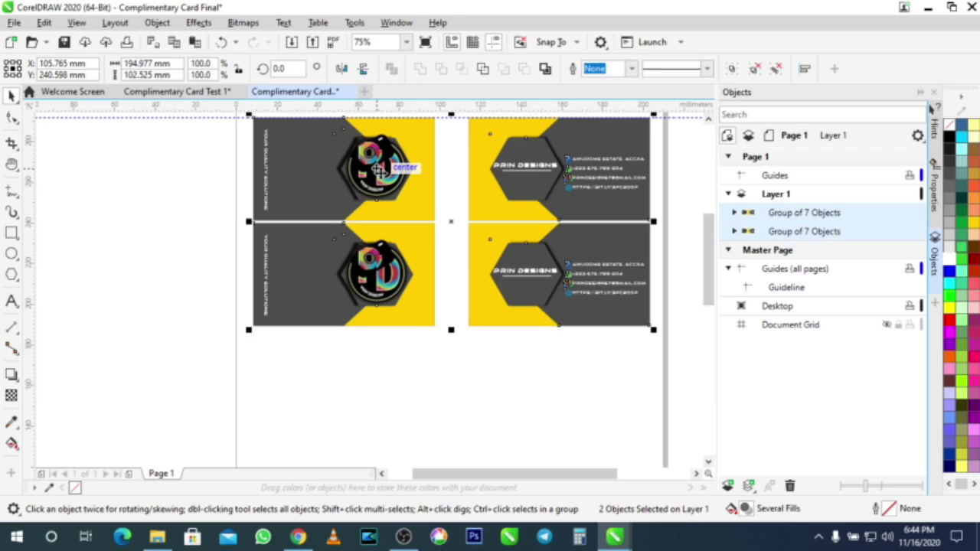
drag(374, 178, 368, 381)
right_click(368, 380)
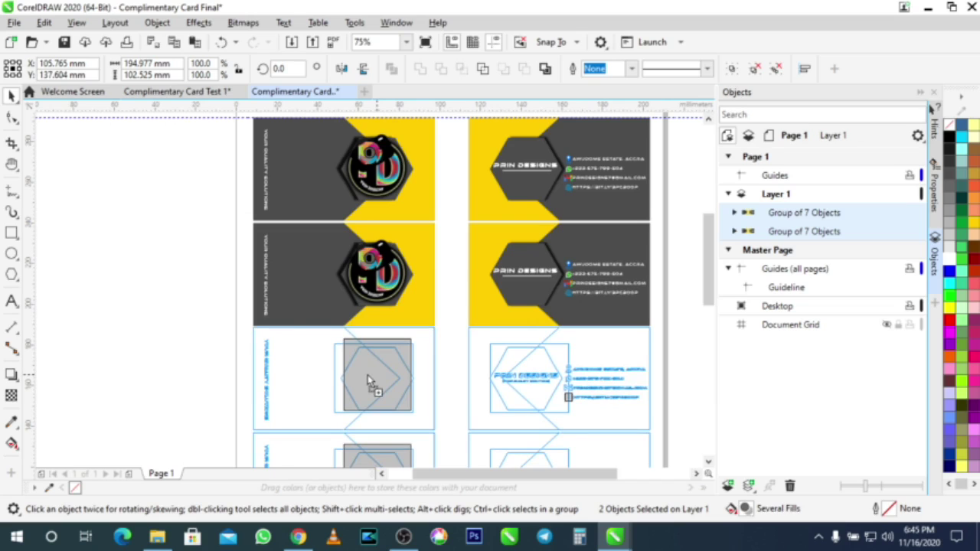
Step: Drop both rows as rows three and four, then copy the bottom pair as a fifth row
drag(368, 380, 369, 380)
scroll(514, 368, down, 2)
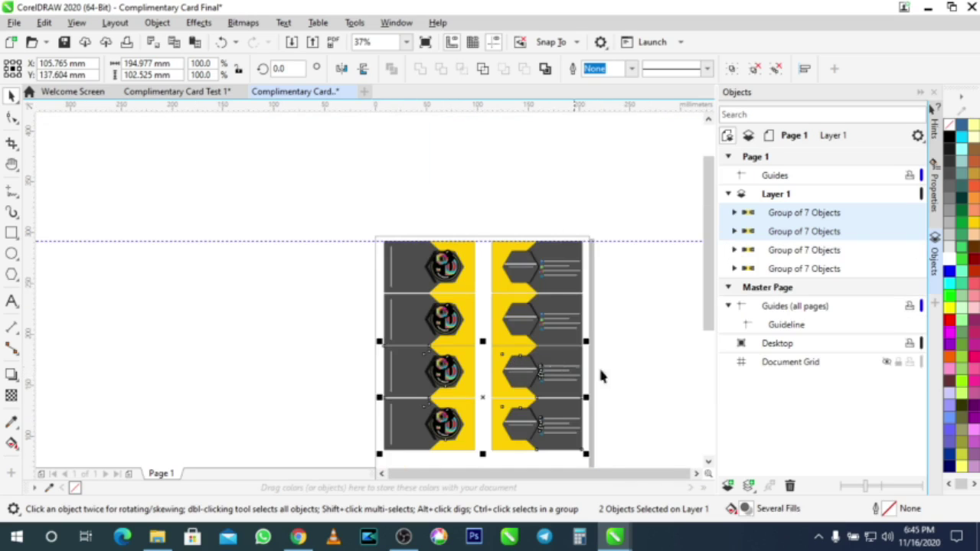
drag(705, 299, 710, 382)
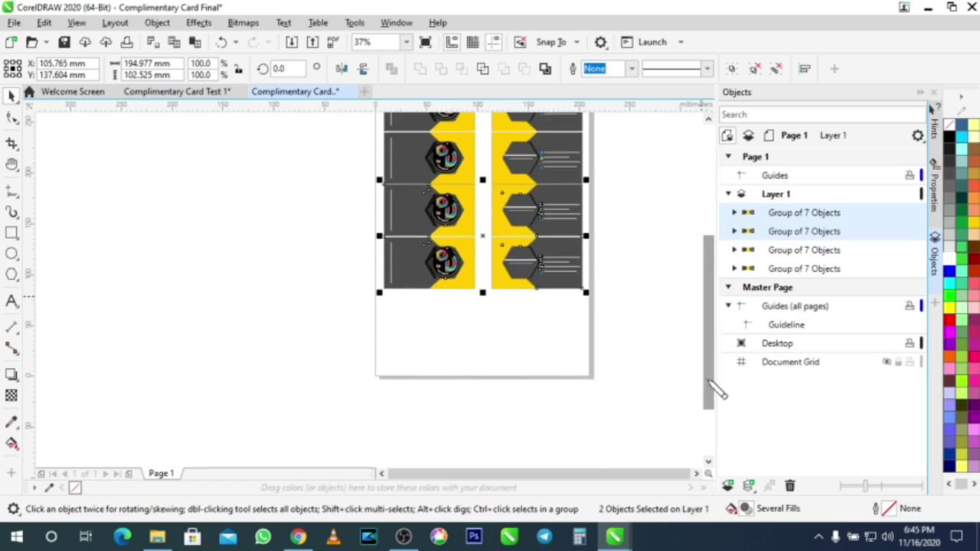
click(635, 316)
click(553, 275)
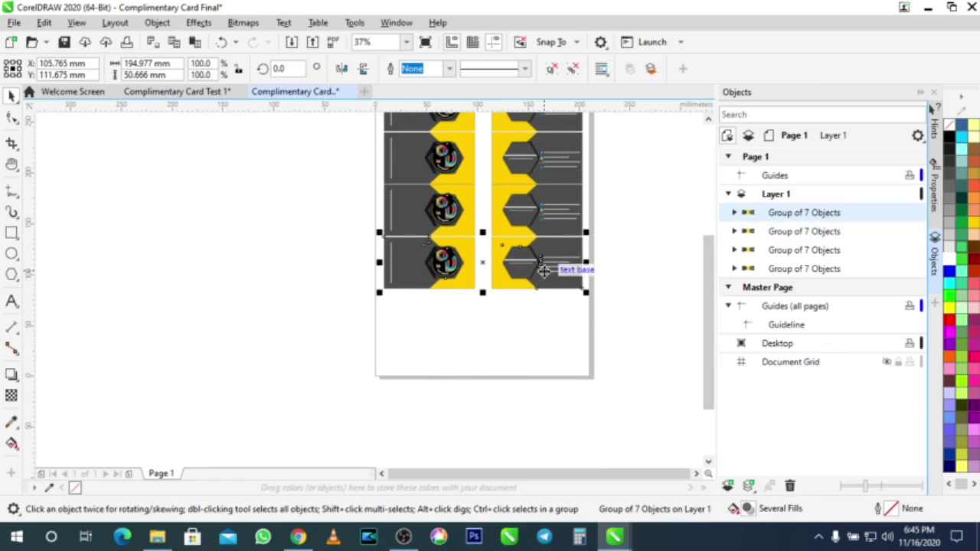
drag(488, 264, 472, 319)
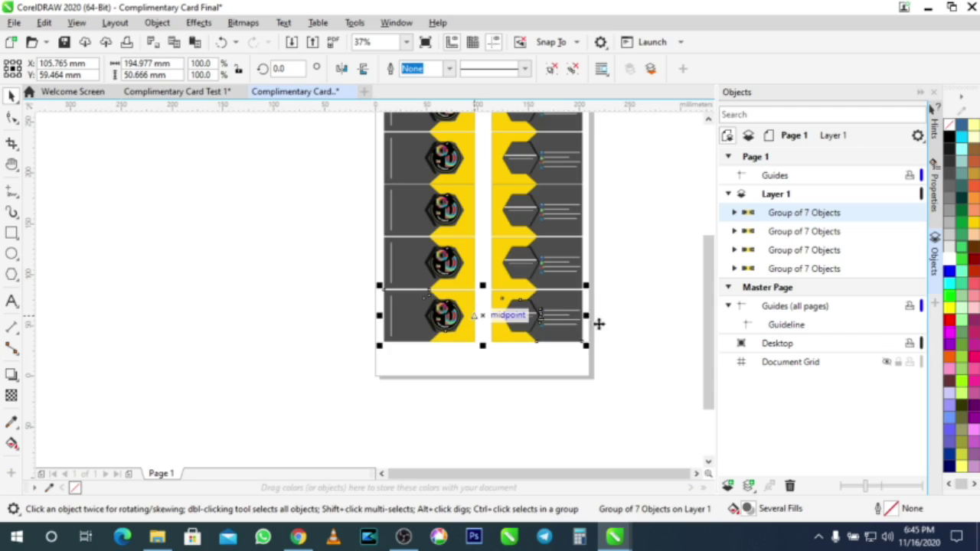
scroll(631, 331, up, 1)
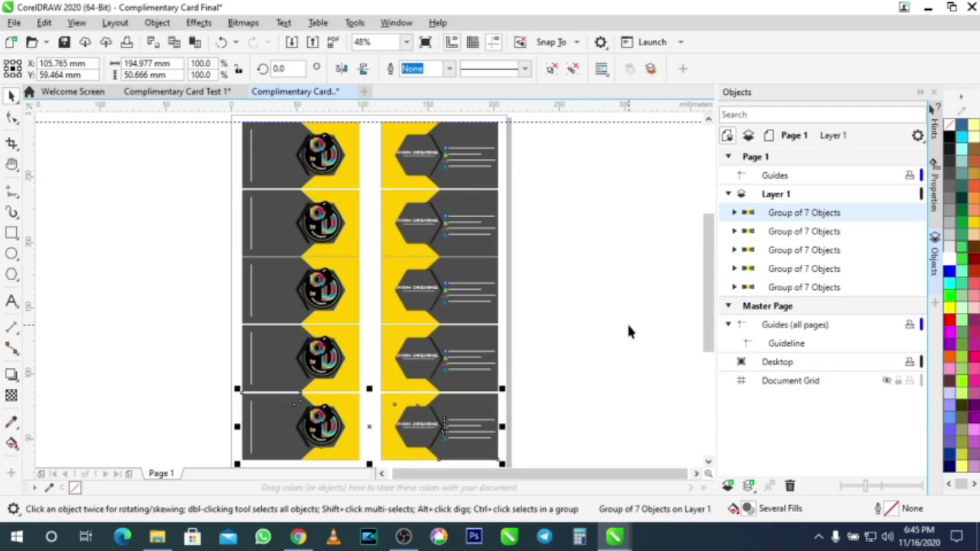
click(545, 289)
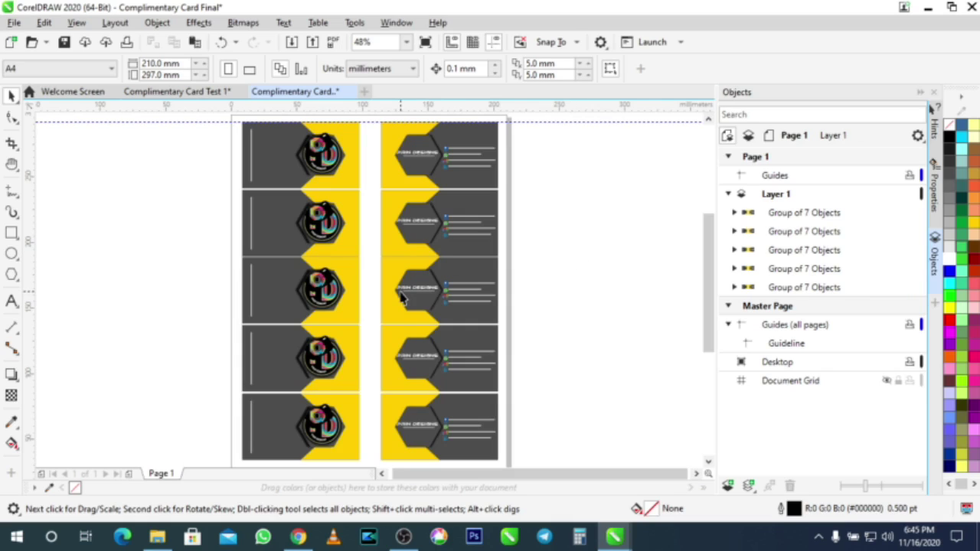
Step: Add a blank Page 2 after the five-row card sheet in Complimentary Card Final
click(208, 92)
click(435, 374)
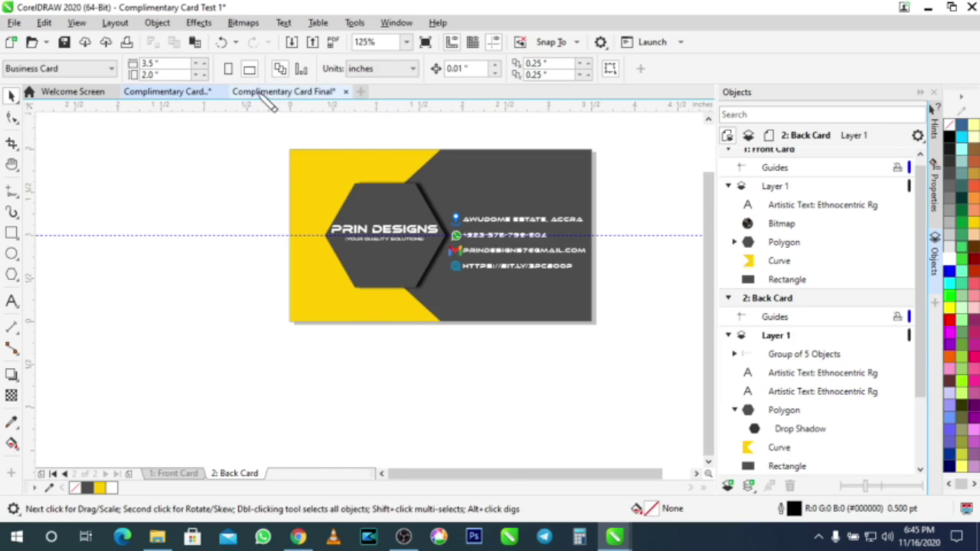
click(270, 92)
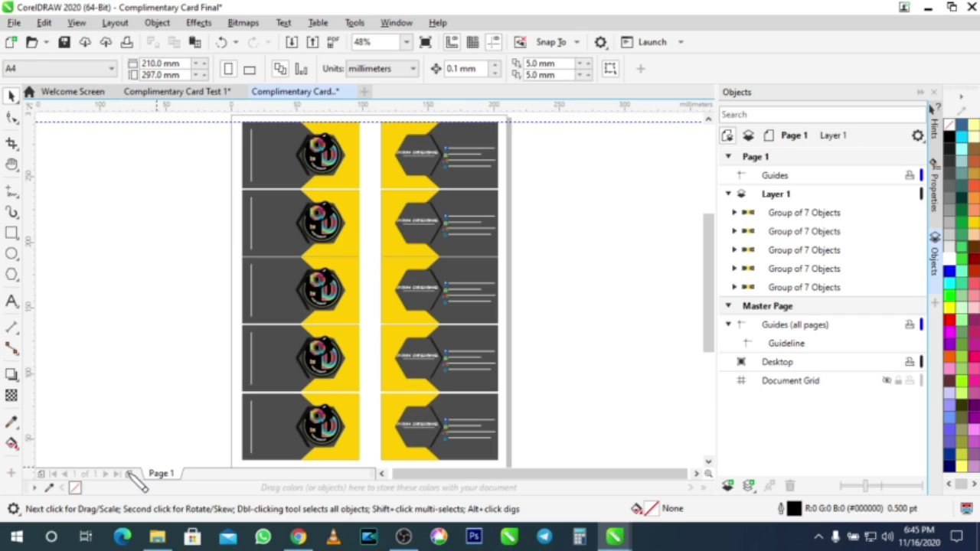
click(407, 409)
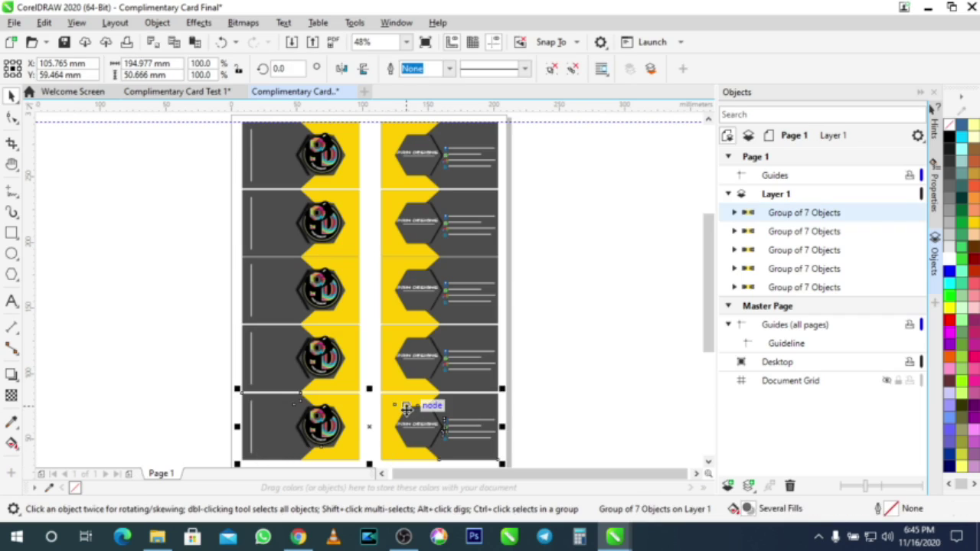
click(130, 474)
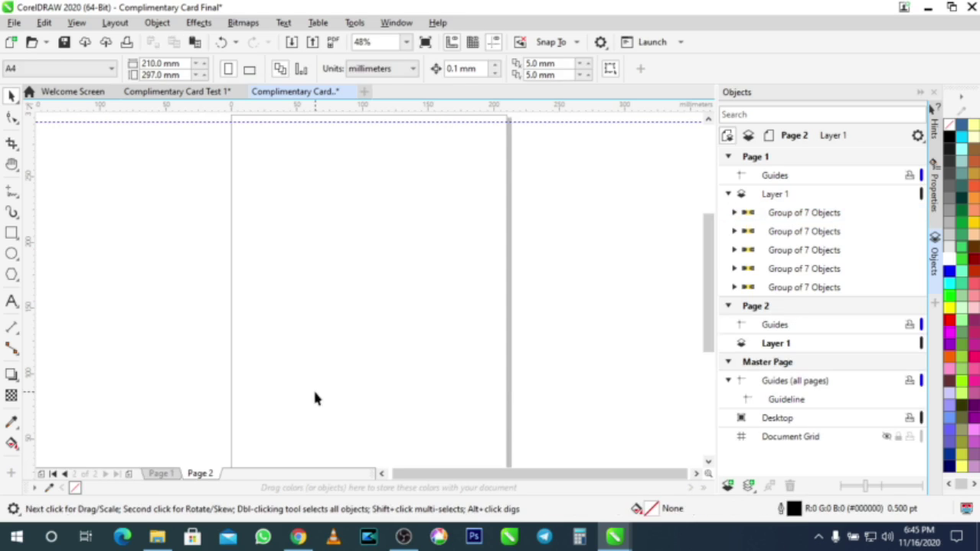
Step: Paste the front/back card pair onto Page 2, move it to the top, and open Export
key(ctrl+v)
drag(316, 425, 317, 158)
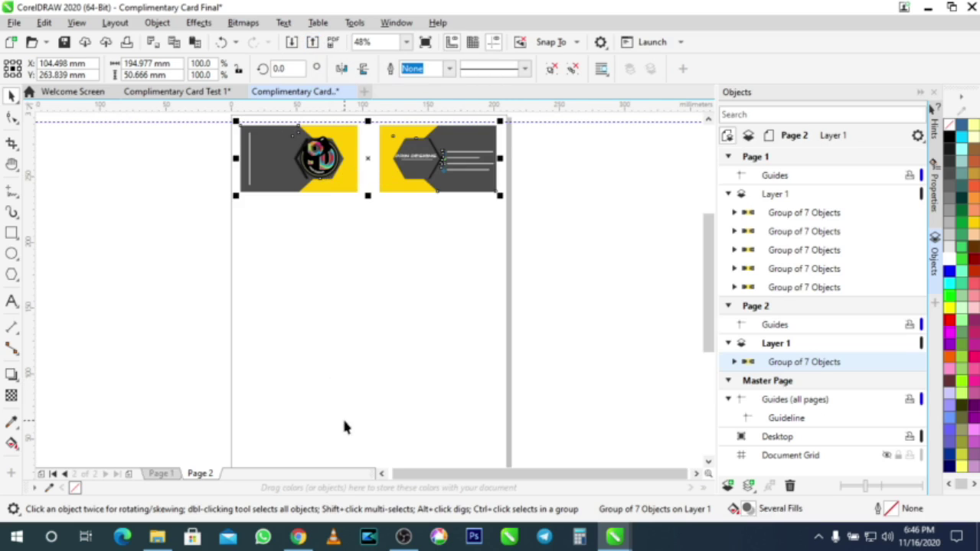
key(ctrl+e)
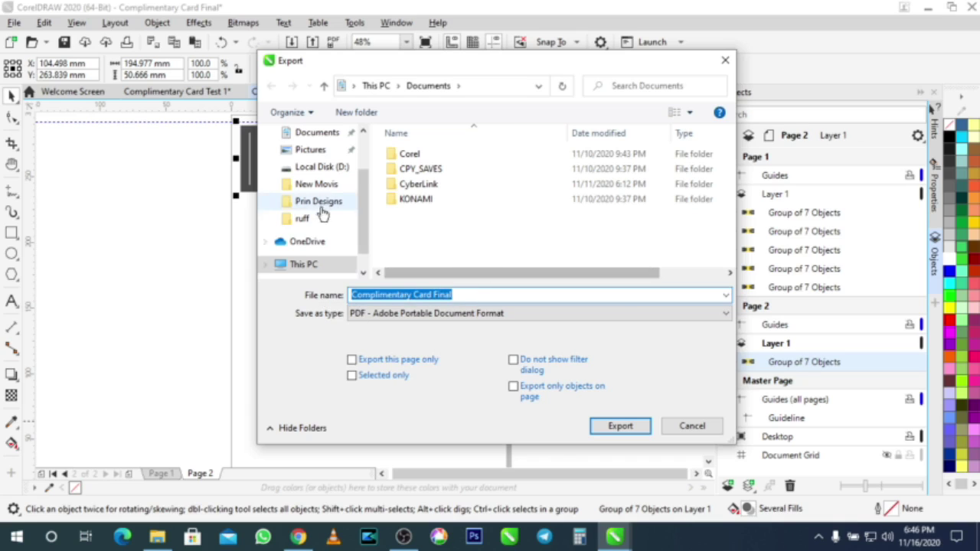
Step: Export Complimentary Card Final to the Desktop as JPG - JPEG Bitmaps
scroll(331, 210, up, 2)
click(300, 166)
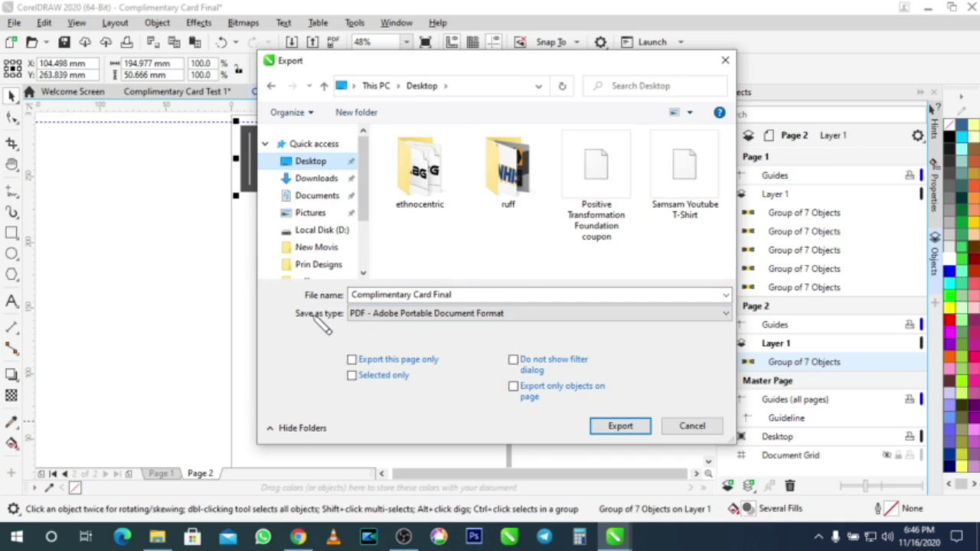
click(466, 317)
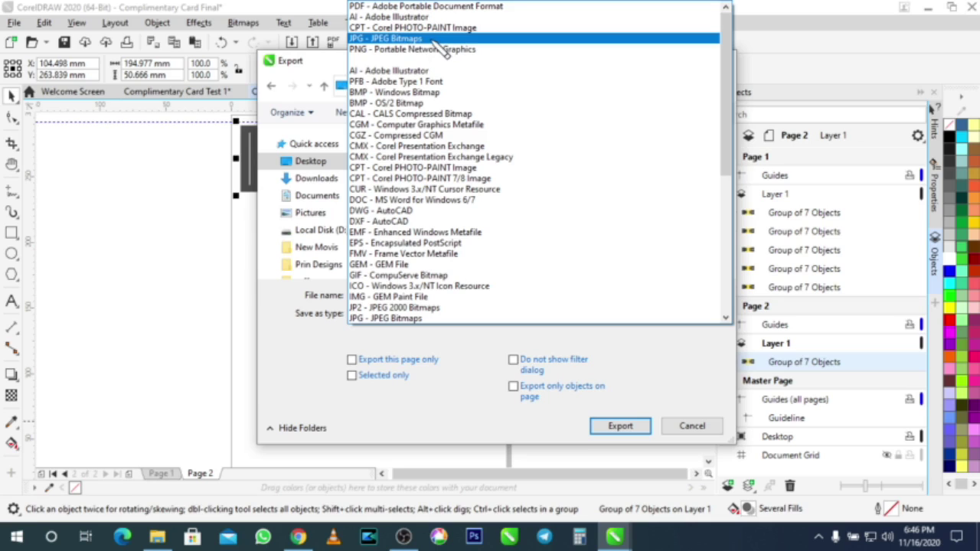
click(436, 40)
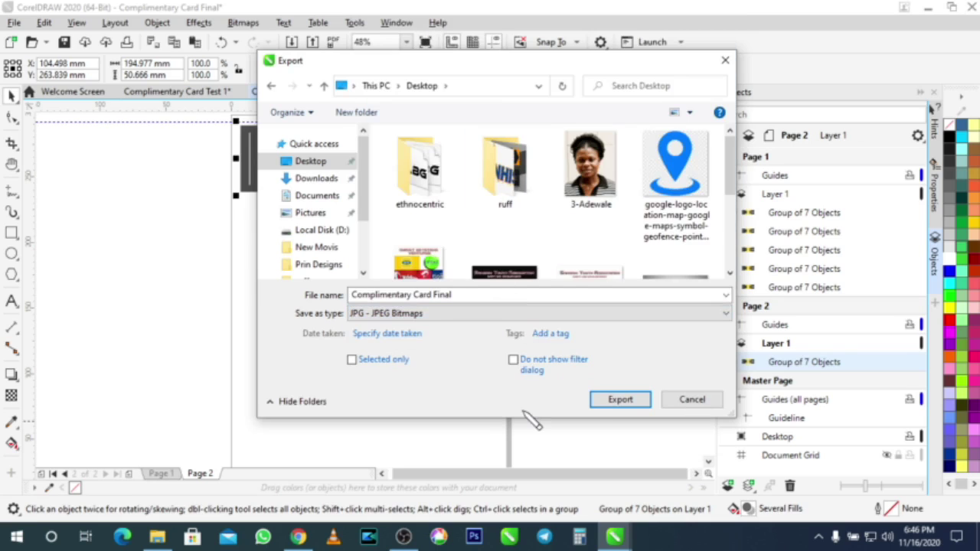
click(622, 403)
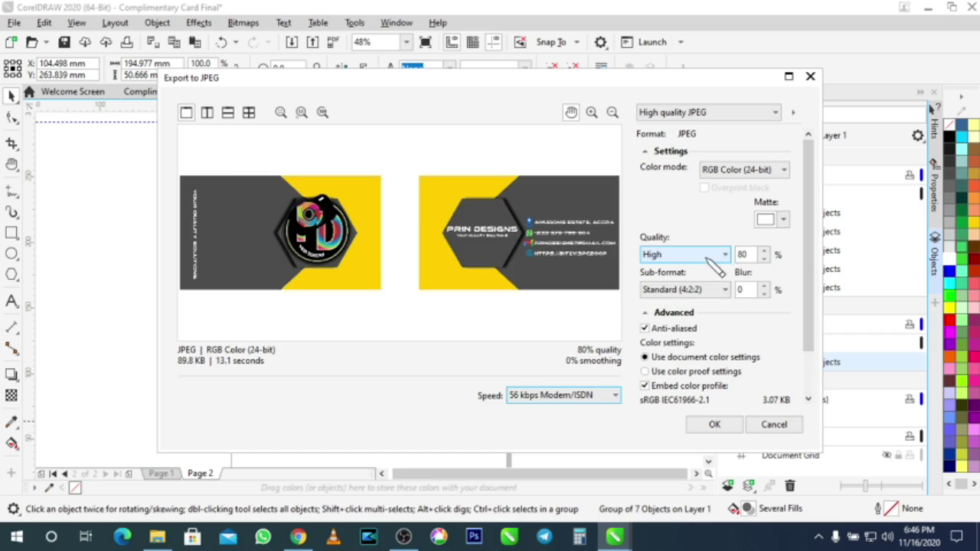
Step: Set JPEG quality to Highest (100%), confirm the export, and deselect the card pair
double_click(753, 255)
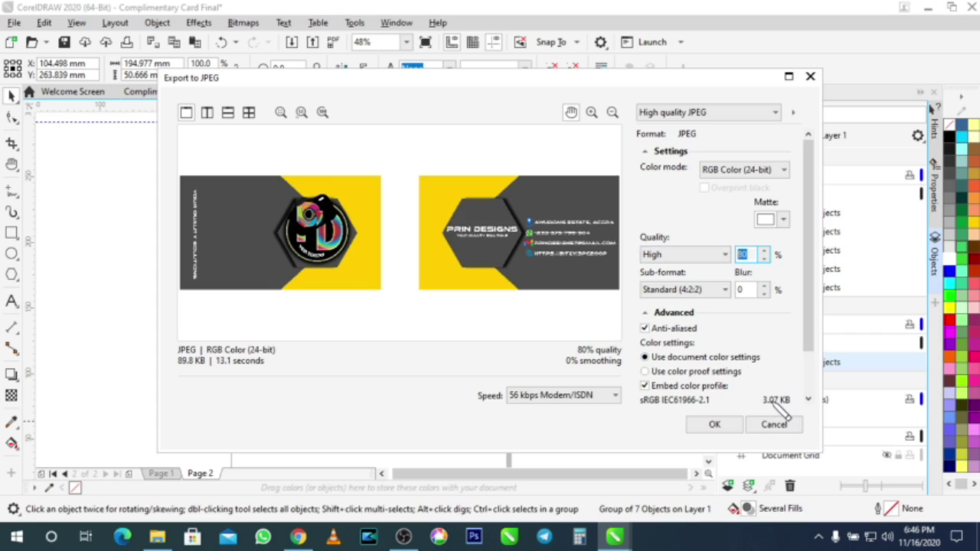
click(788, 402)
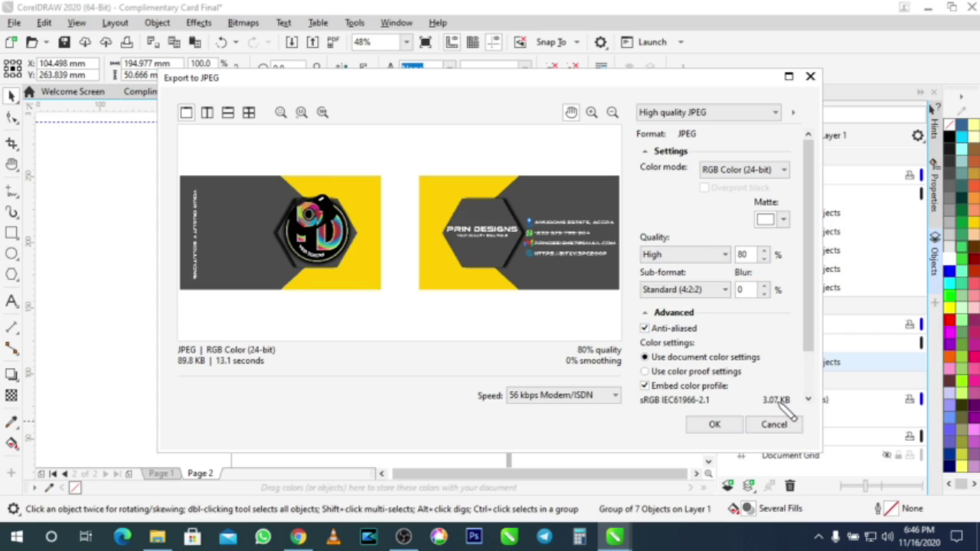
click(724, 255)
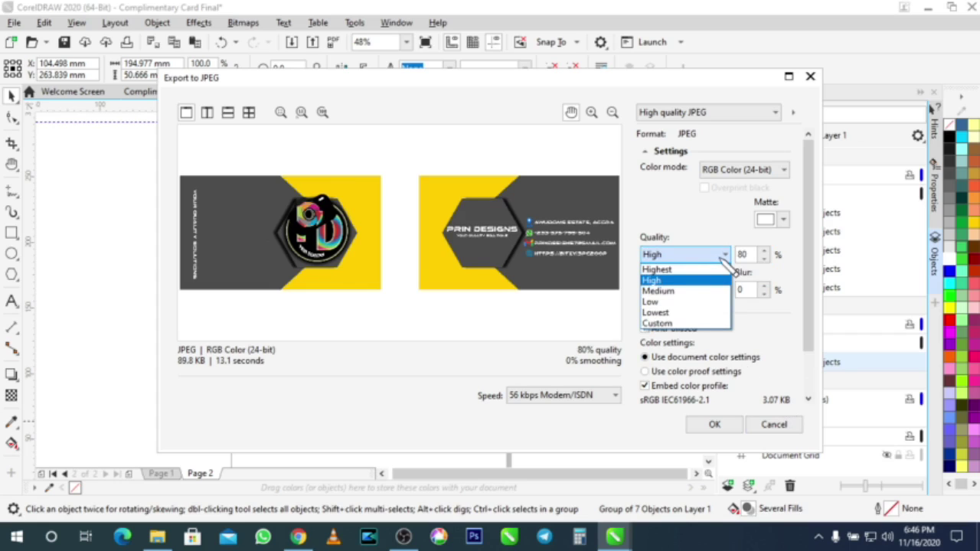
click(689, 269)
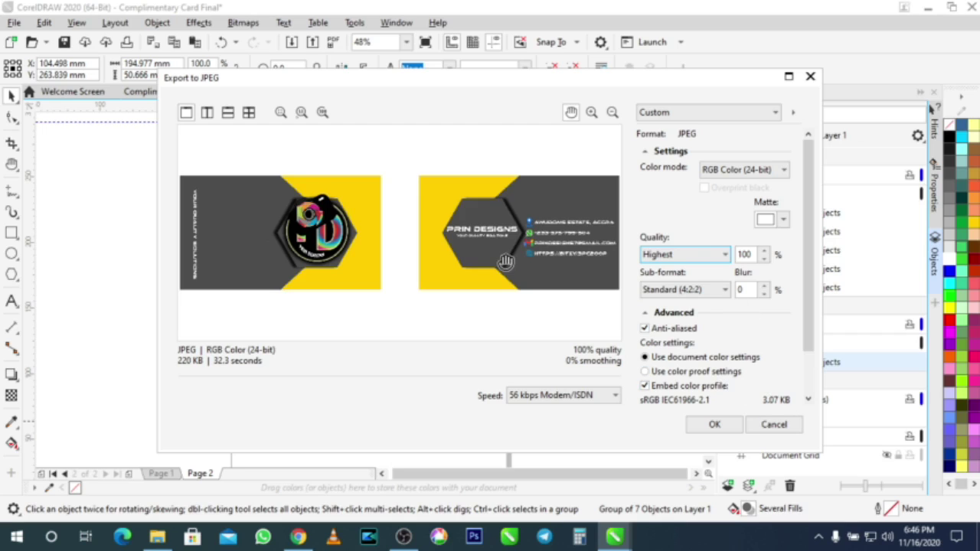
drag(811, 328, 814, 352)
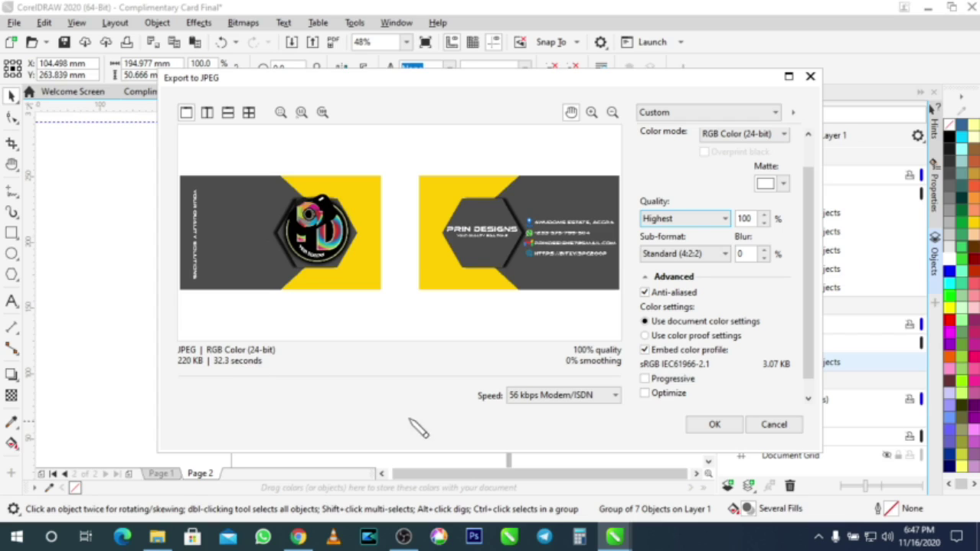
click(720, 424)
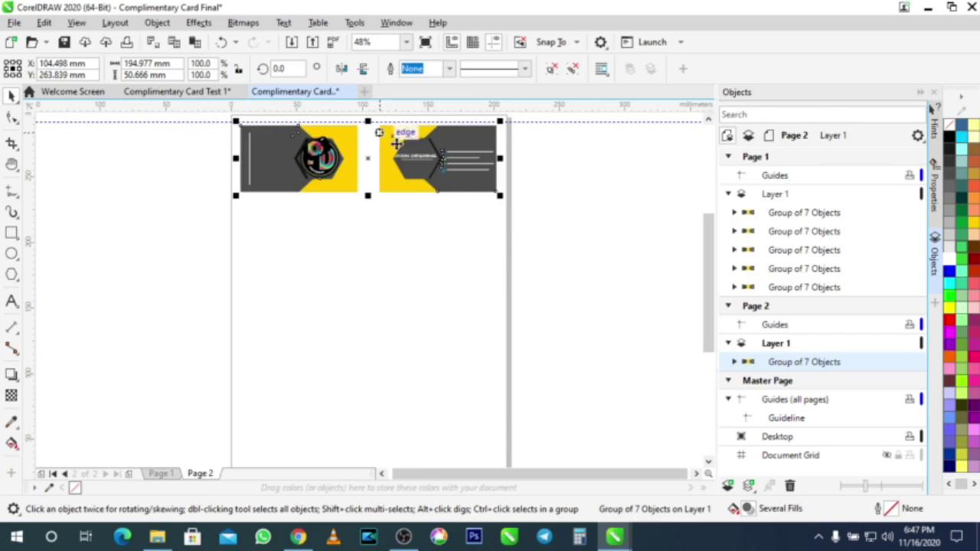
click(569, 240)
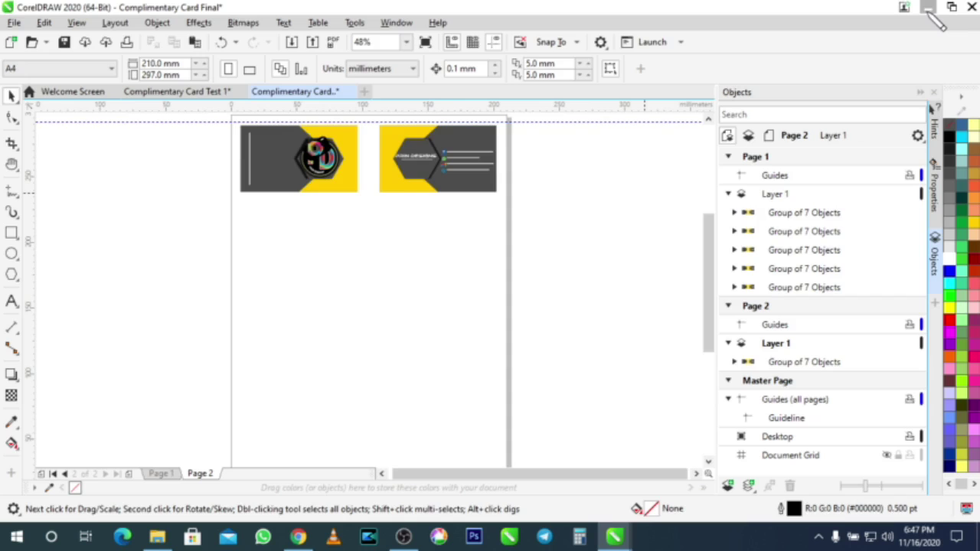
Step: Minimize CorelDRAW and Chrome, then open the Complimentary Card Final JPEG from the desktop in Photos
click(928, 8)
click(556, 48)
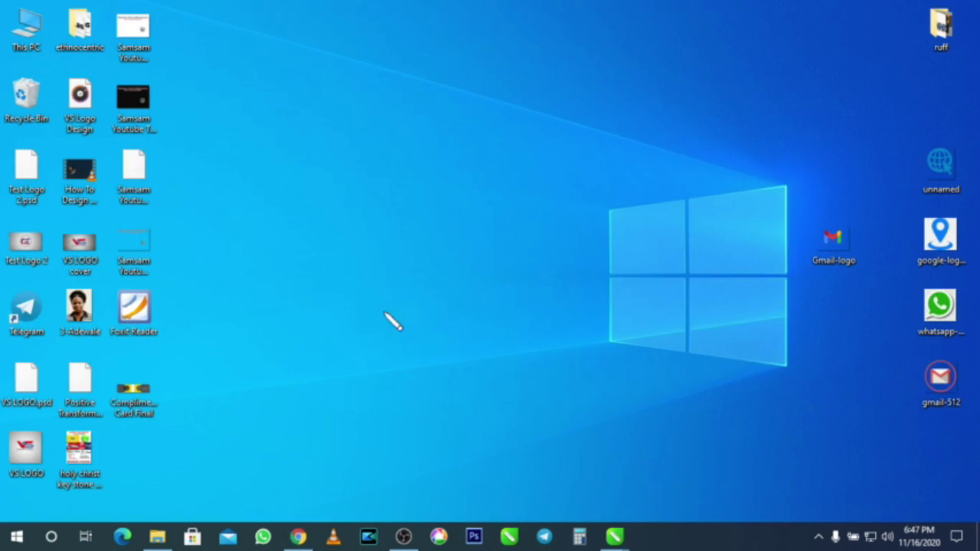
click(151, 400)
double_click(145, 383)
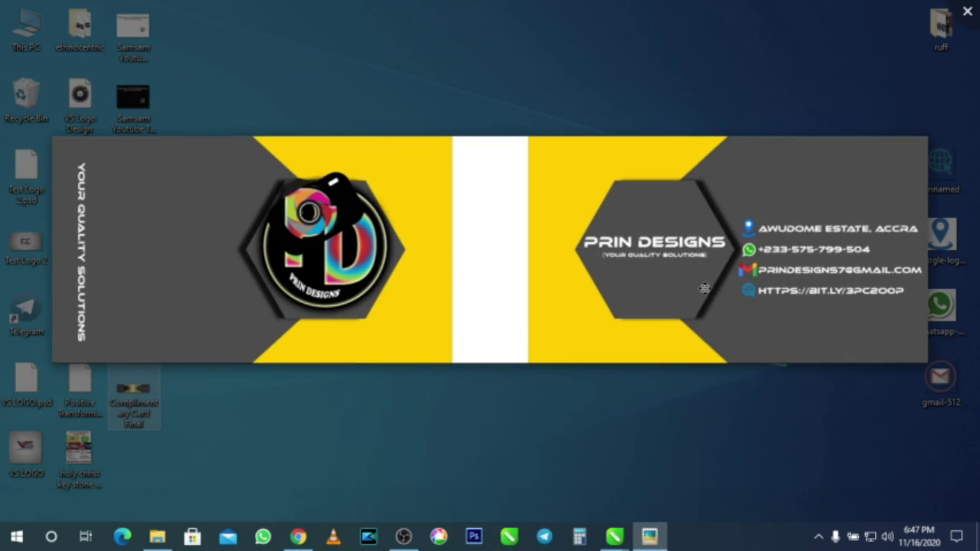
Step: Zoom in and out on the card preview, close Photos, and refresh the desktop
scroll(183, 260, up, 1)
scroll(184, 261, up, 1)
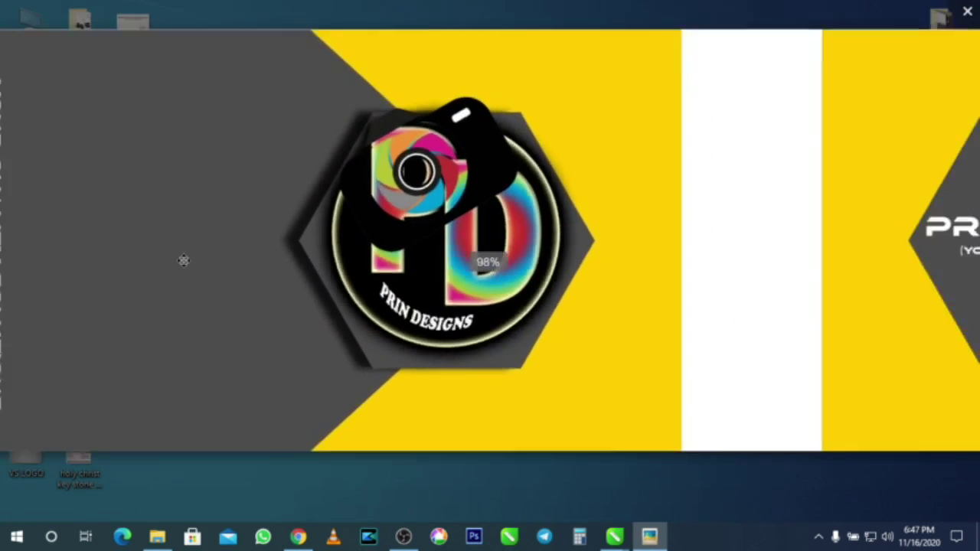
scroll(184, 260, down, 2)
scroll(875, 249, up, 3)
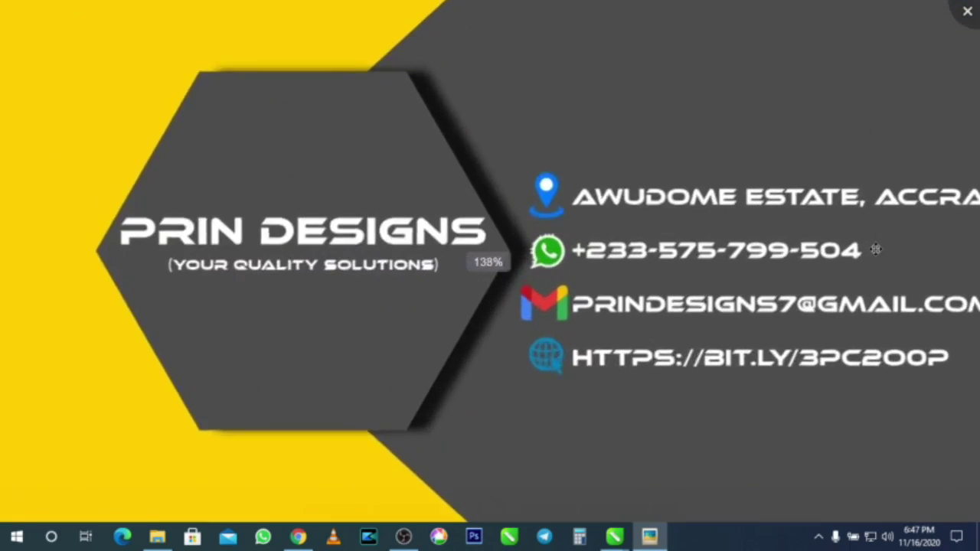
scroll(875, 250, down, 1)
scroll(875, 249, down, 4)
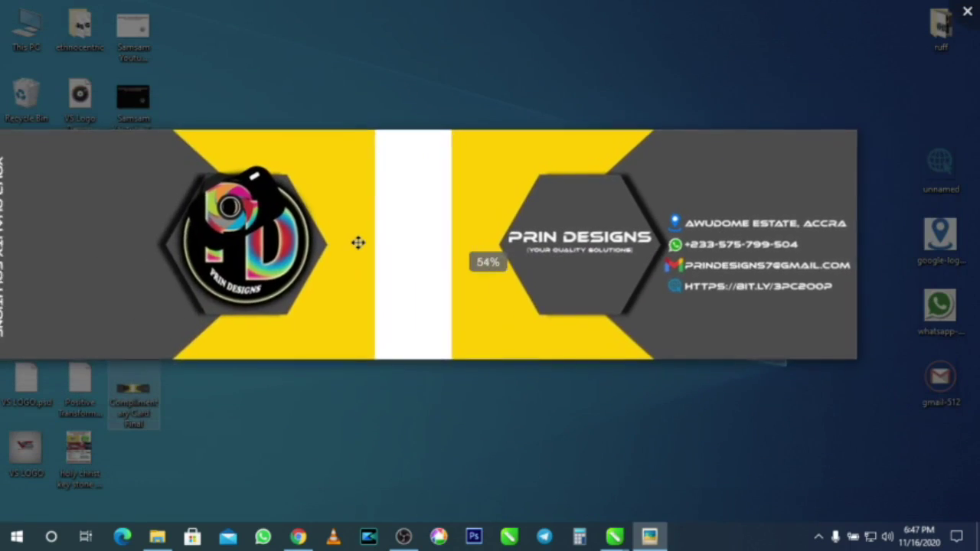
scroll(356, 243, up, 2)
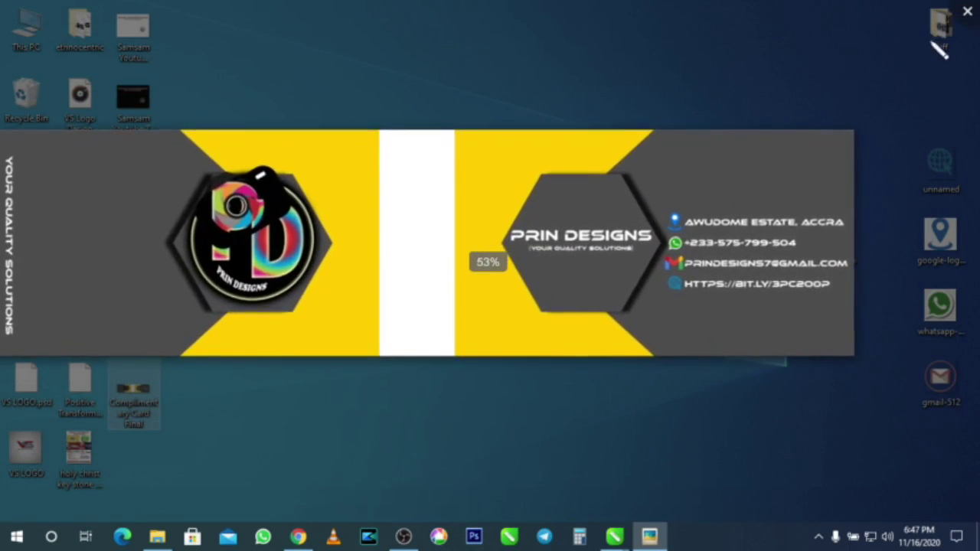
click(967, 11)
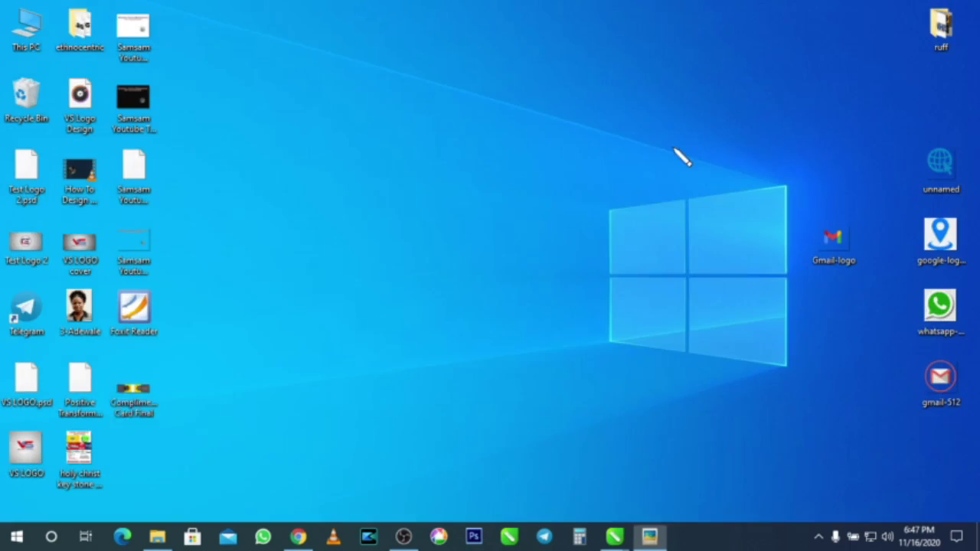
right_click(525, 220)
click(559, 267)
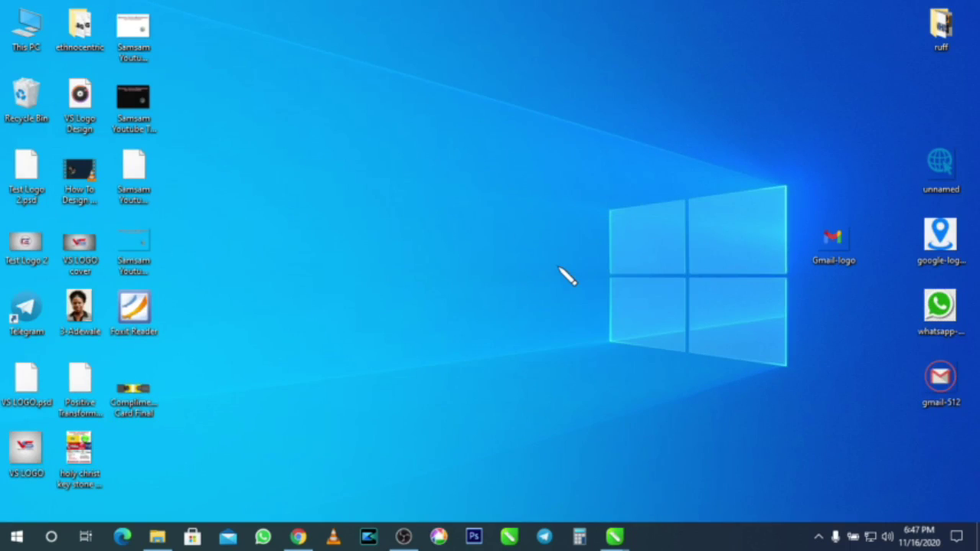